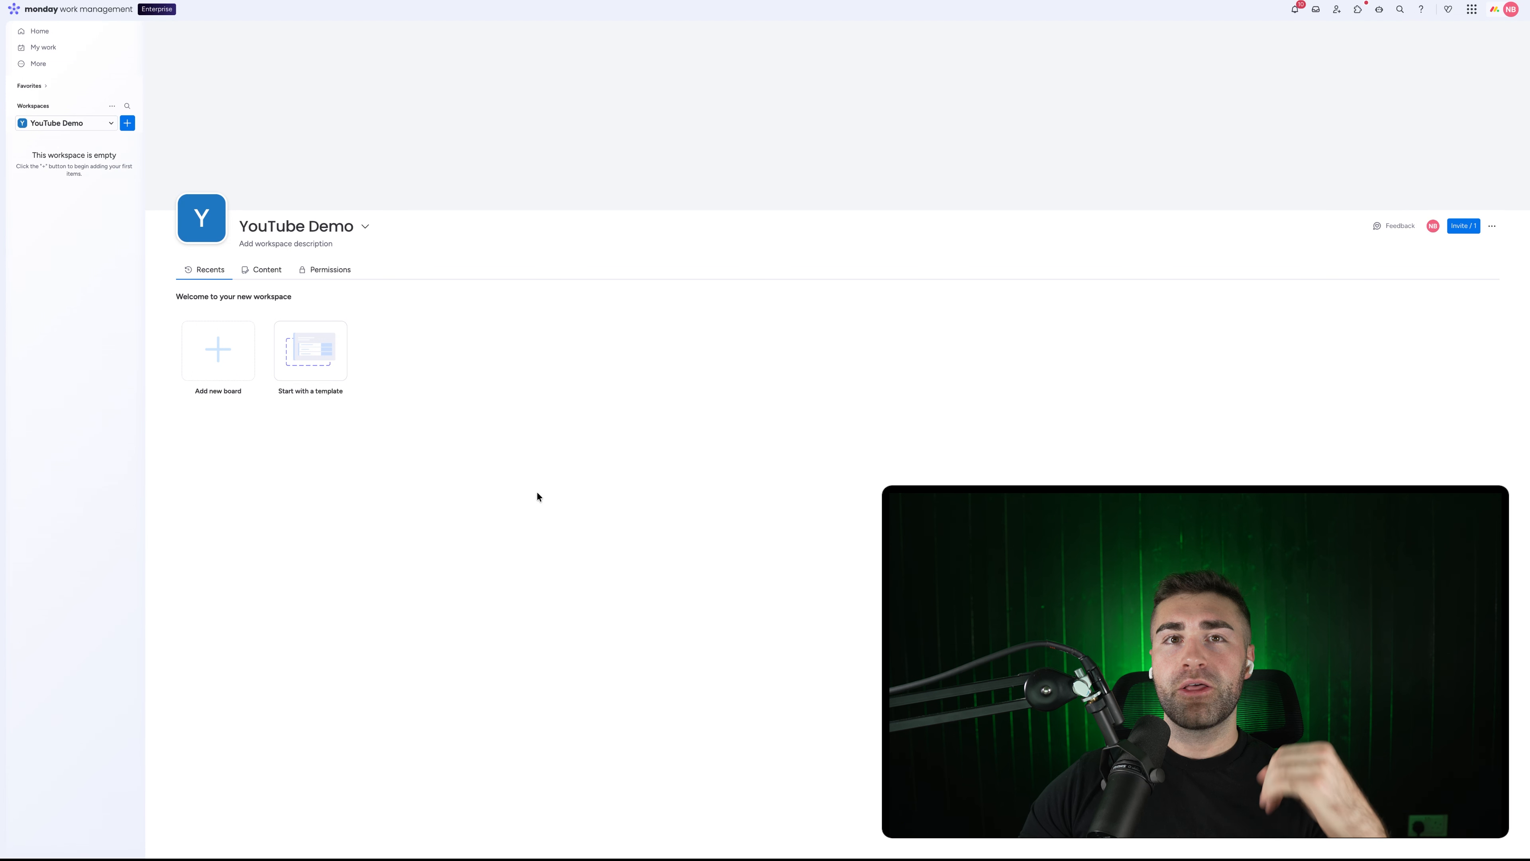
# Create a main board named Projects in the YouTube Demo workspace, with Projects as what it manages
pyautogui.click(126, 124)
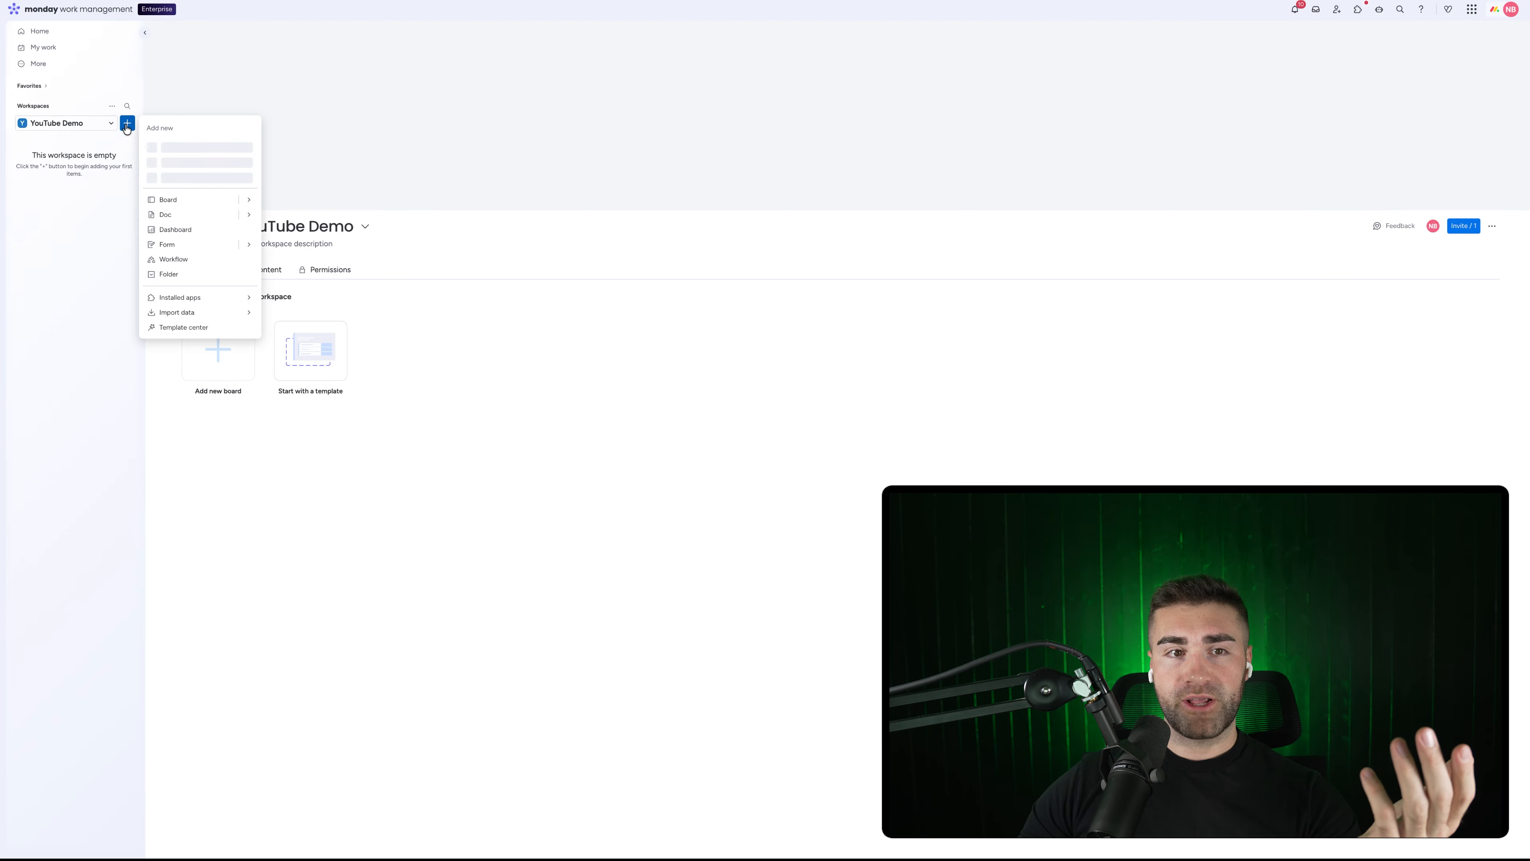
pyautogui.click(169, 204)
pyautogui.write('Pro')
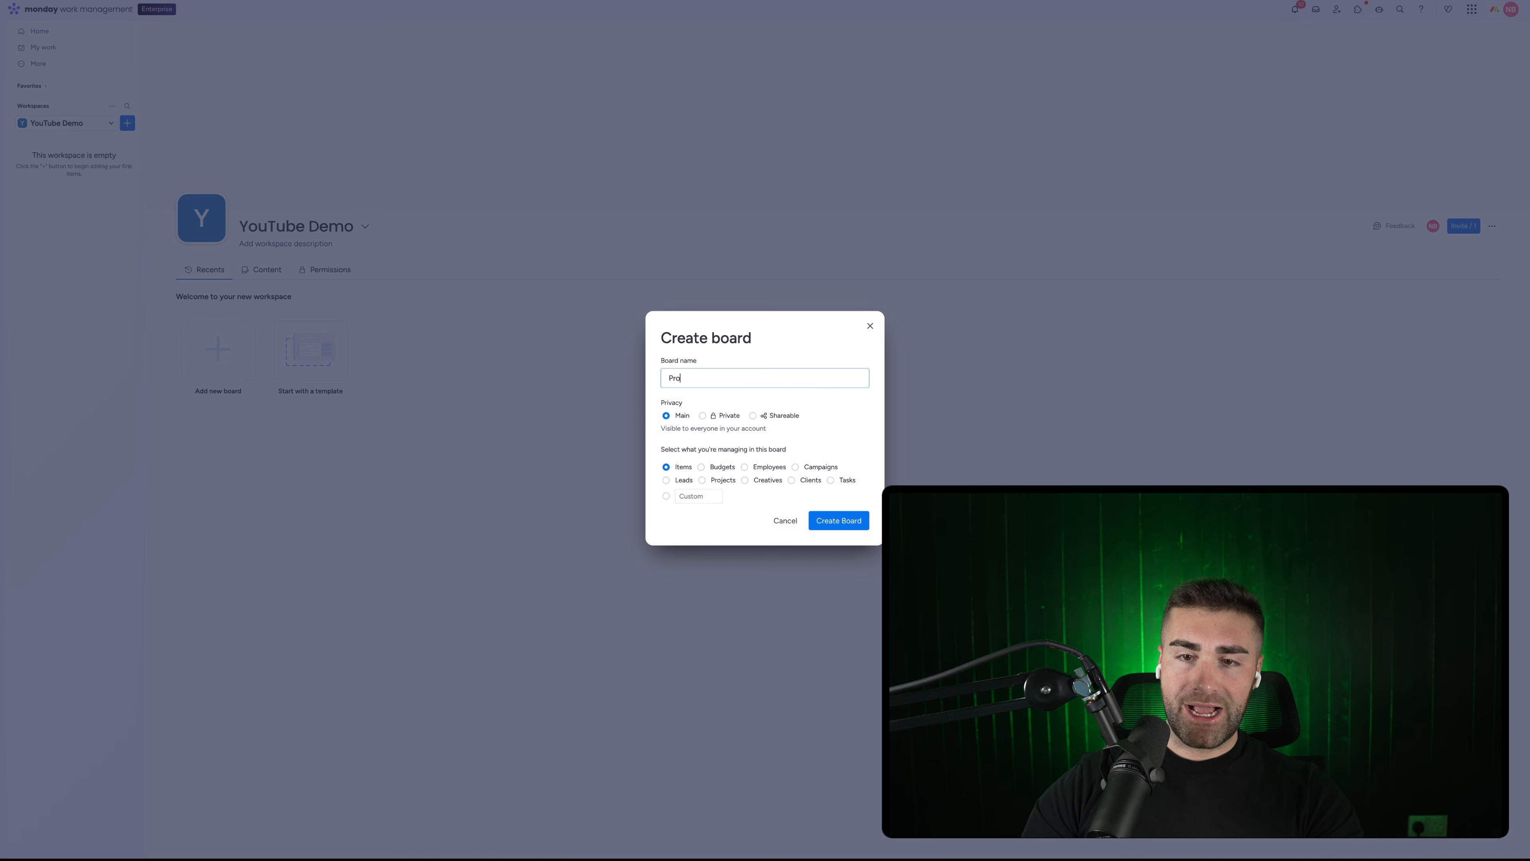
pyautogui.write('jects')
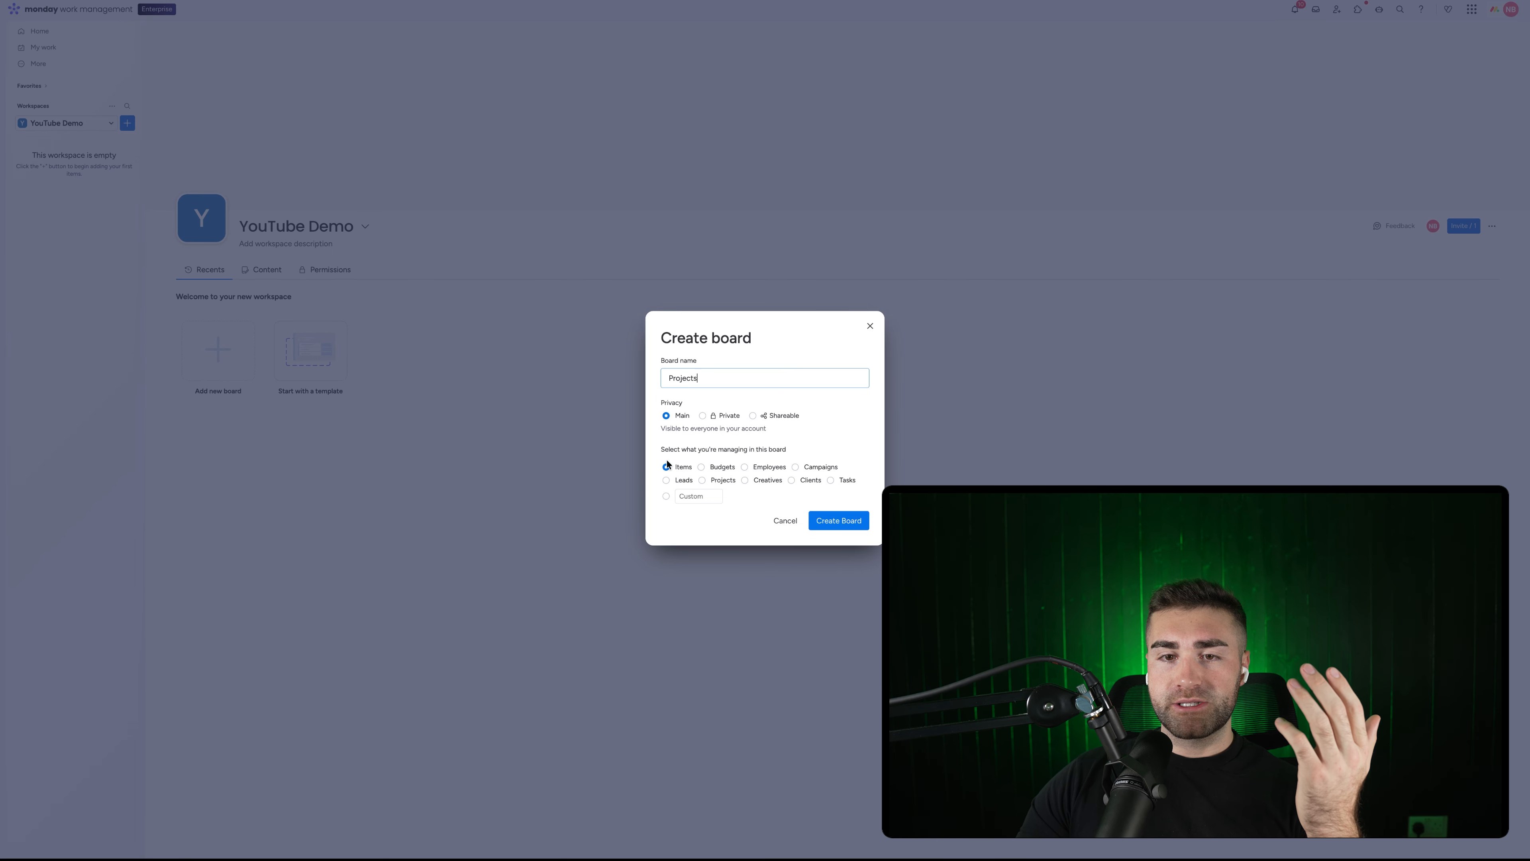
pyautogui.click(690, 495)
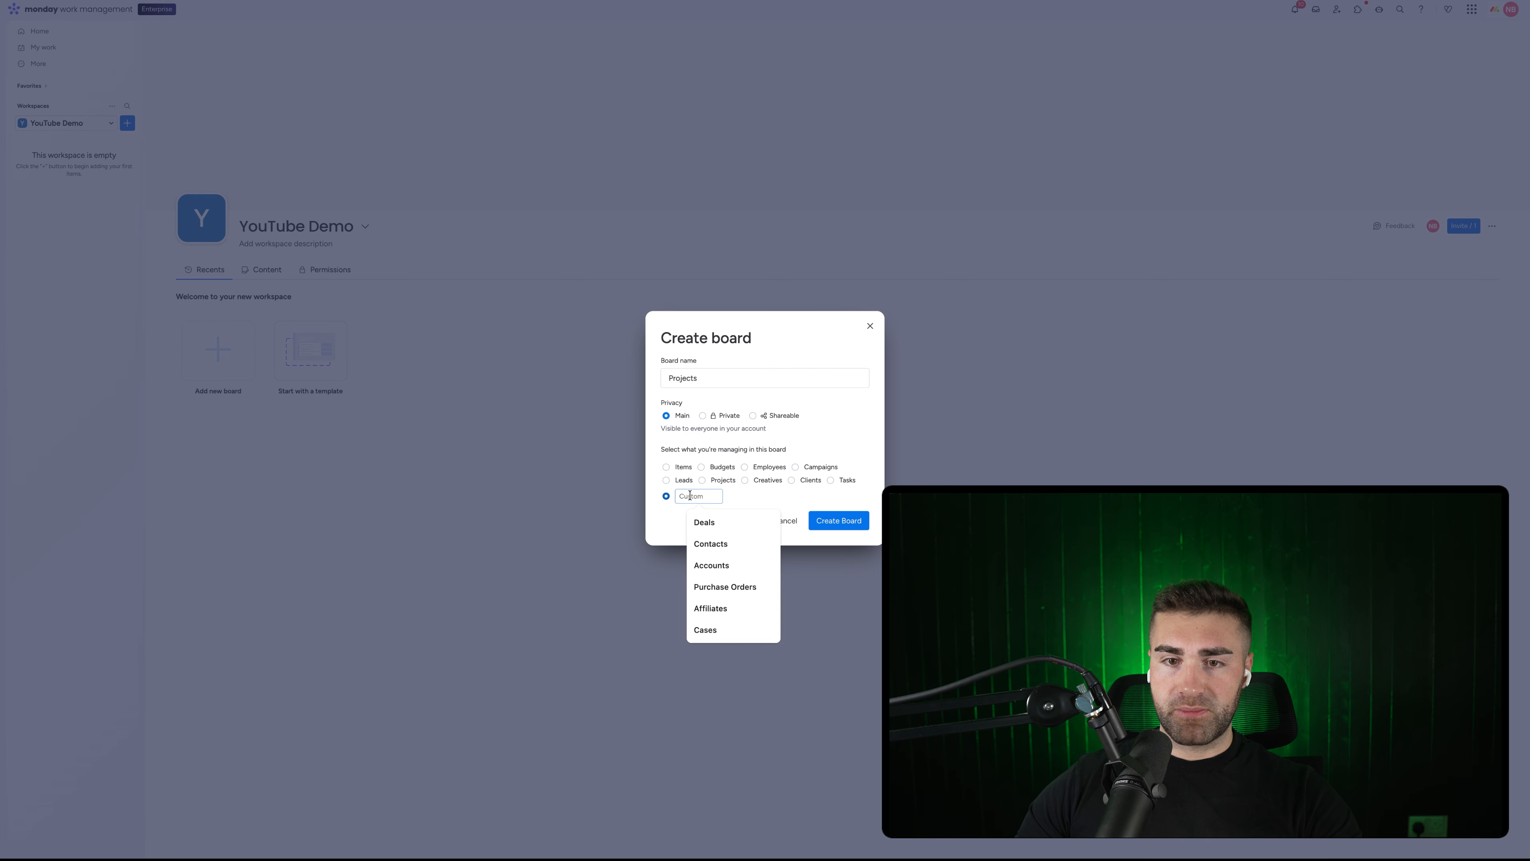
pyautogui.click(702, 480)
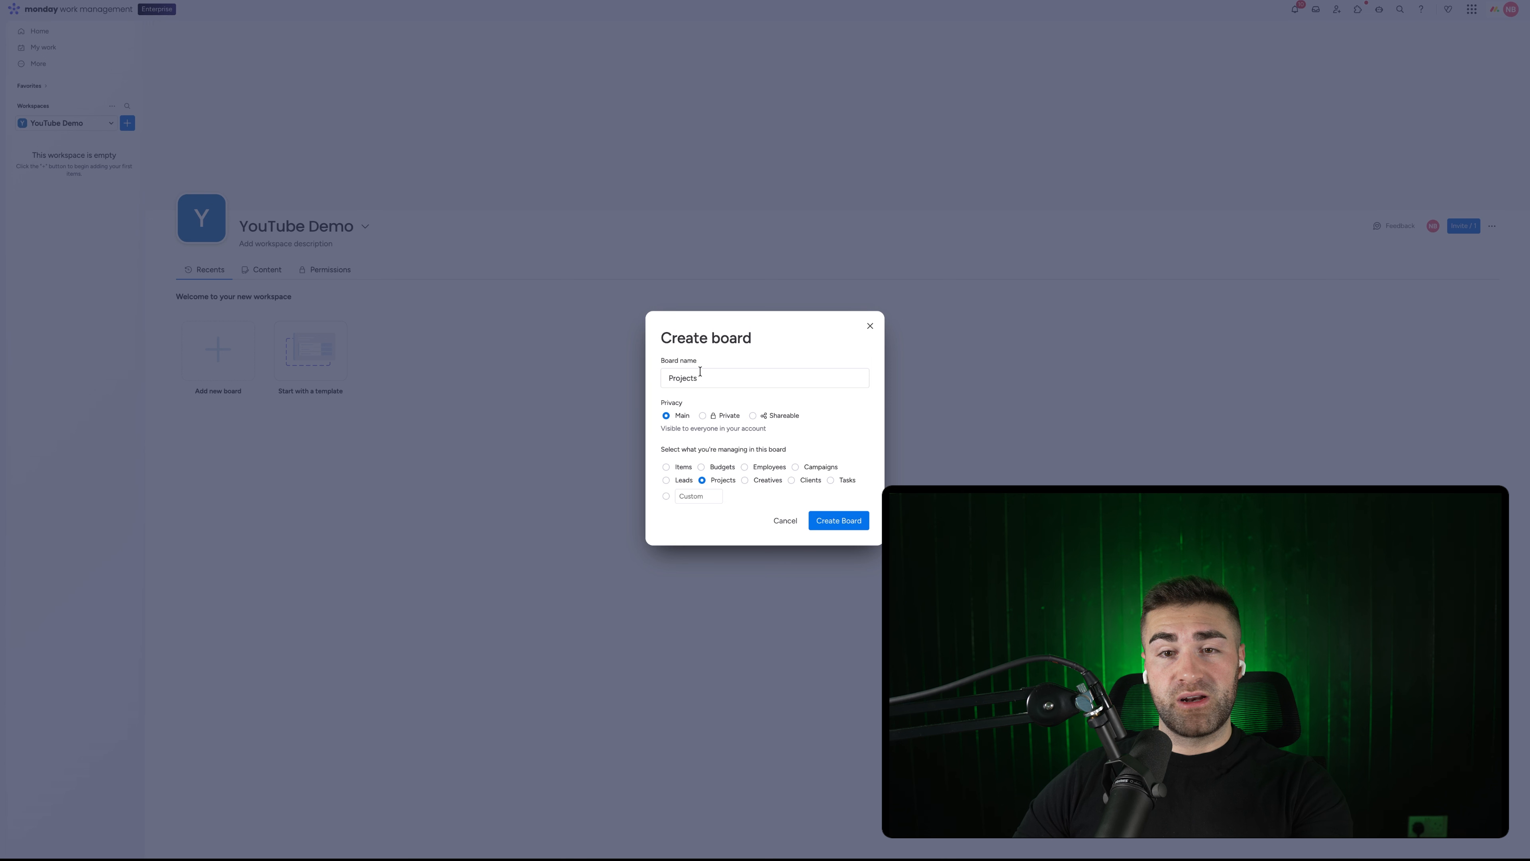
pyautogui.click(835, 521)
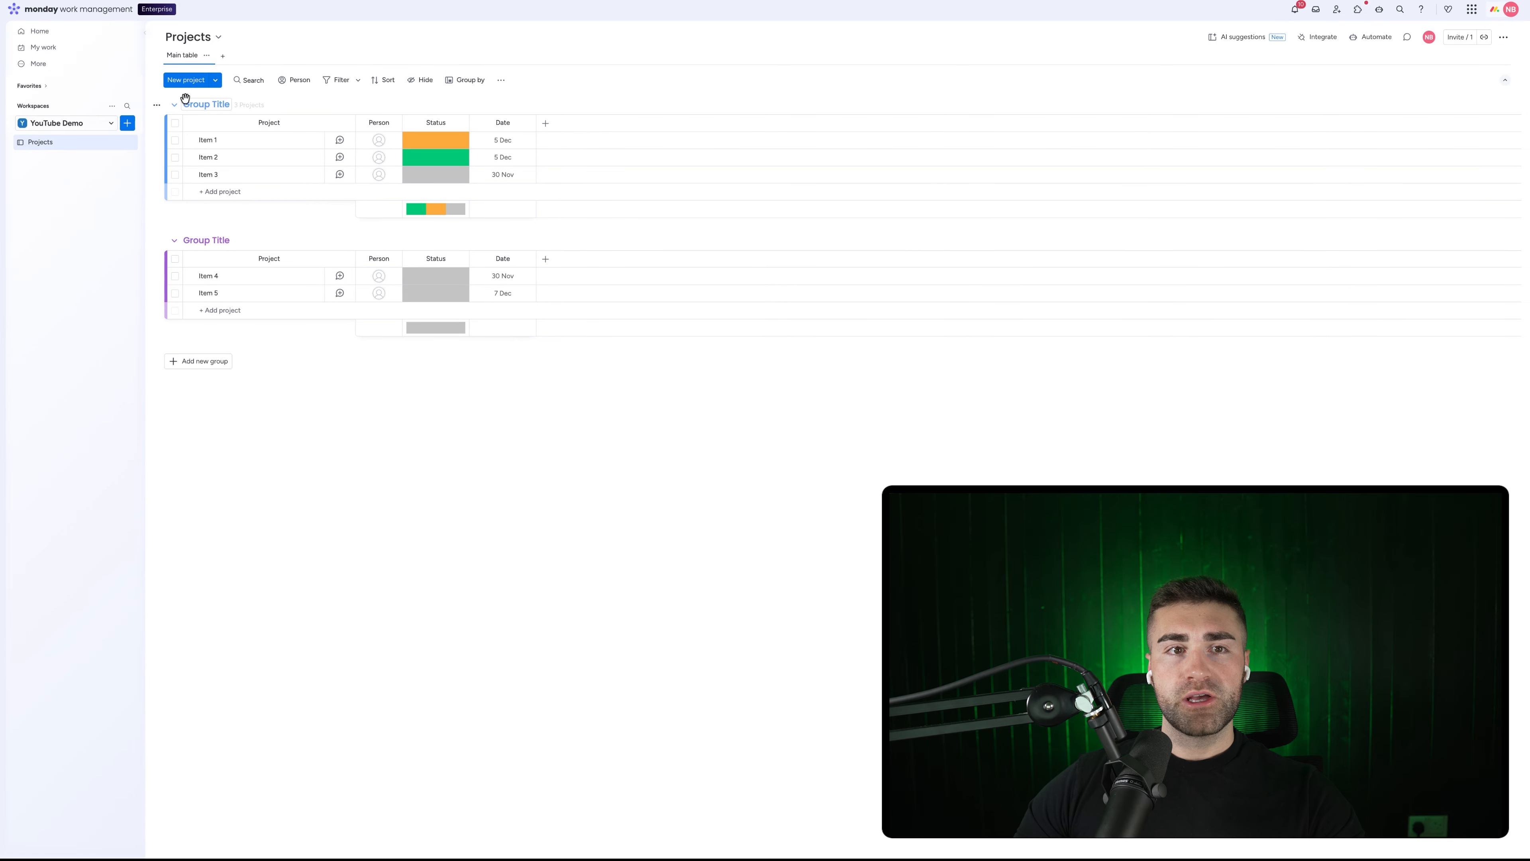
# Add a third group to the board below the two existing groups
pyautogui.click(202, 107)
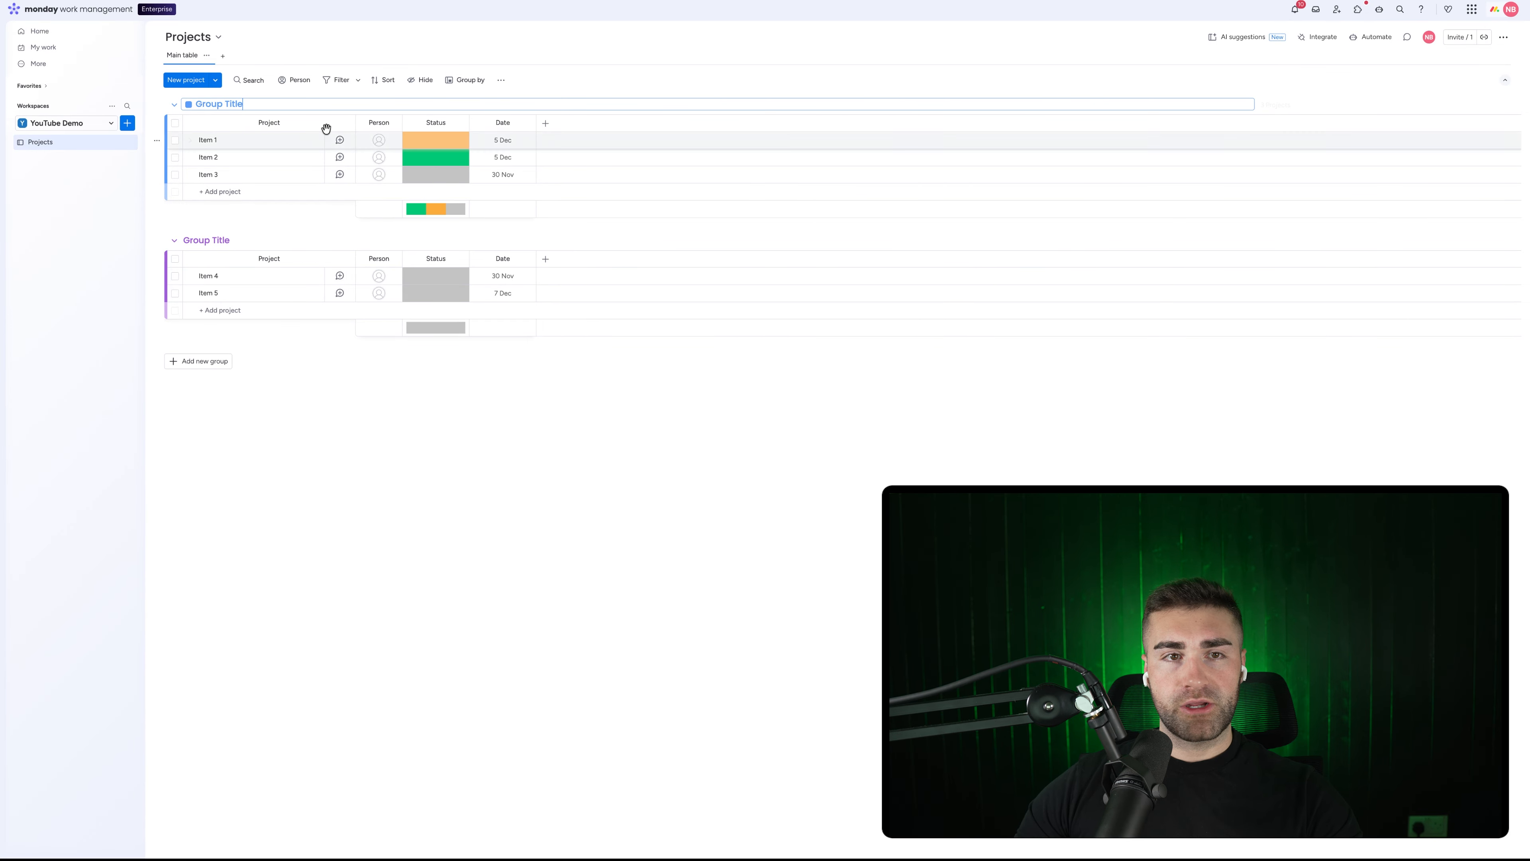
pyautogui.click(230, 228)
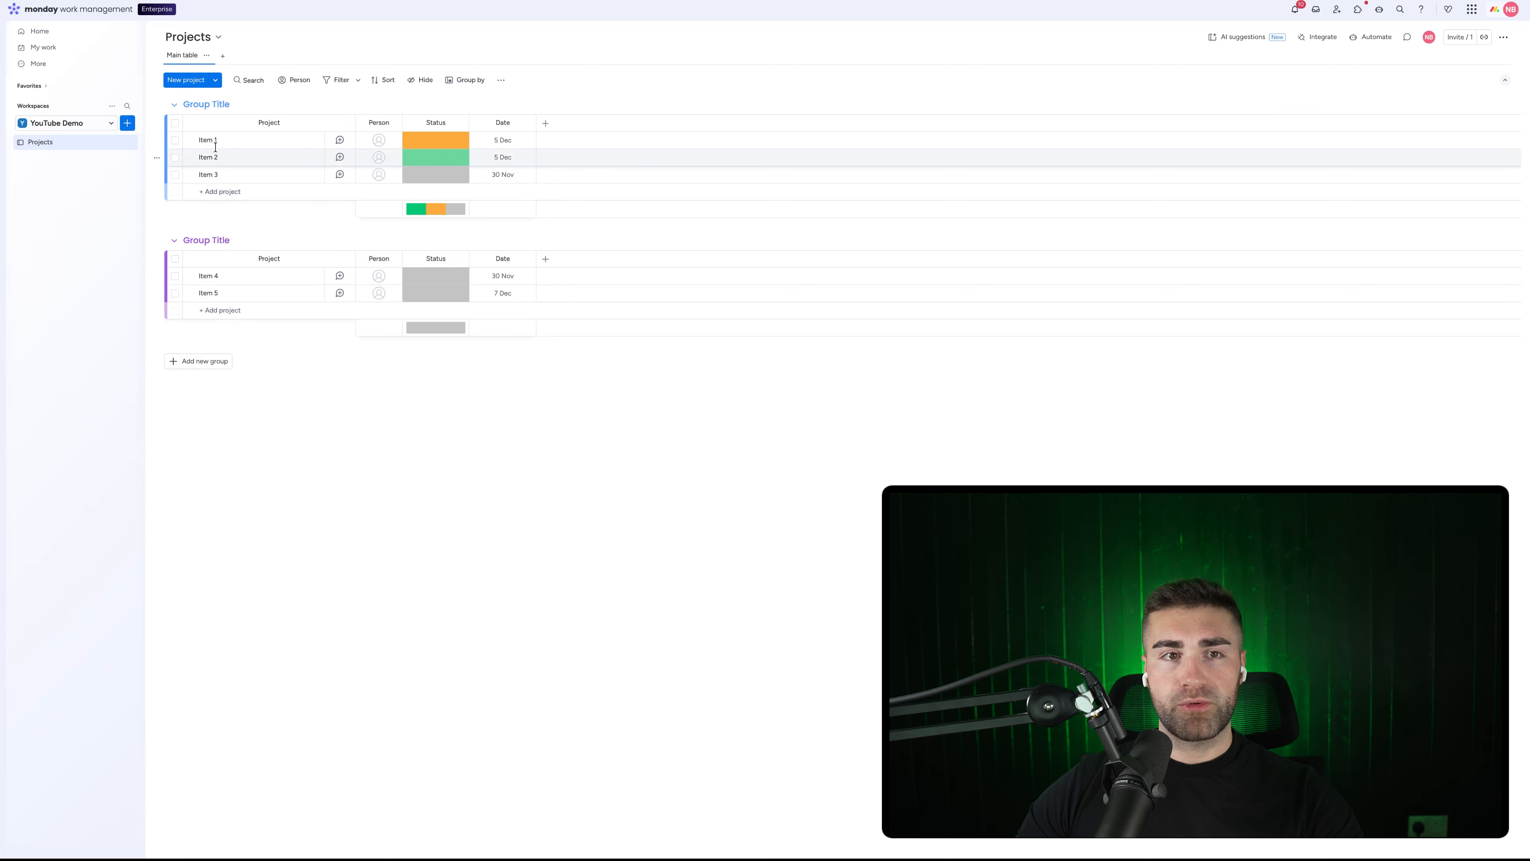
pyautogui.click(215, 362)
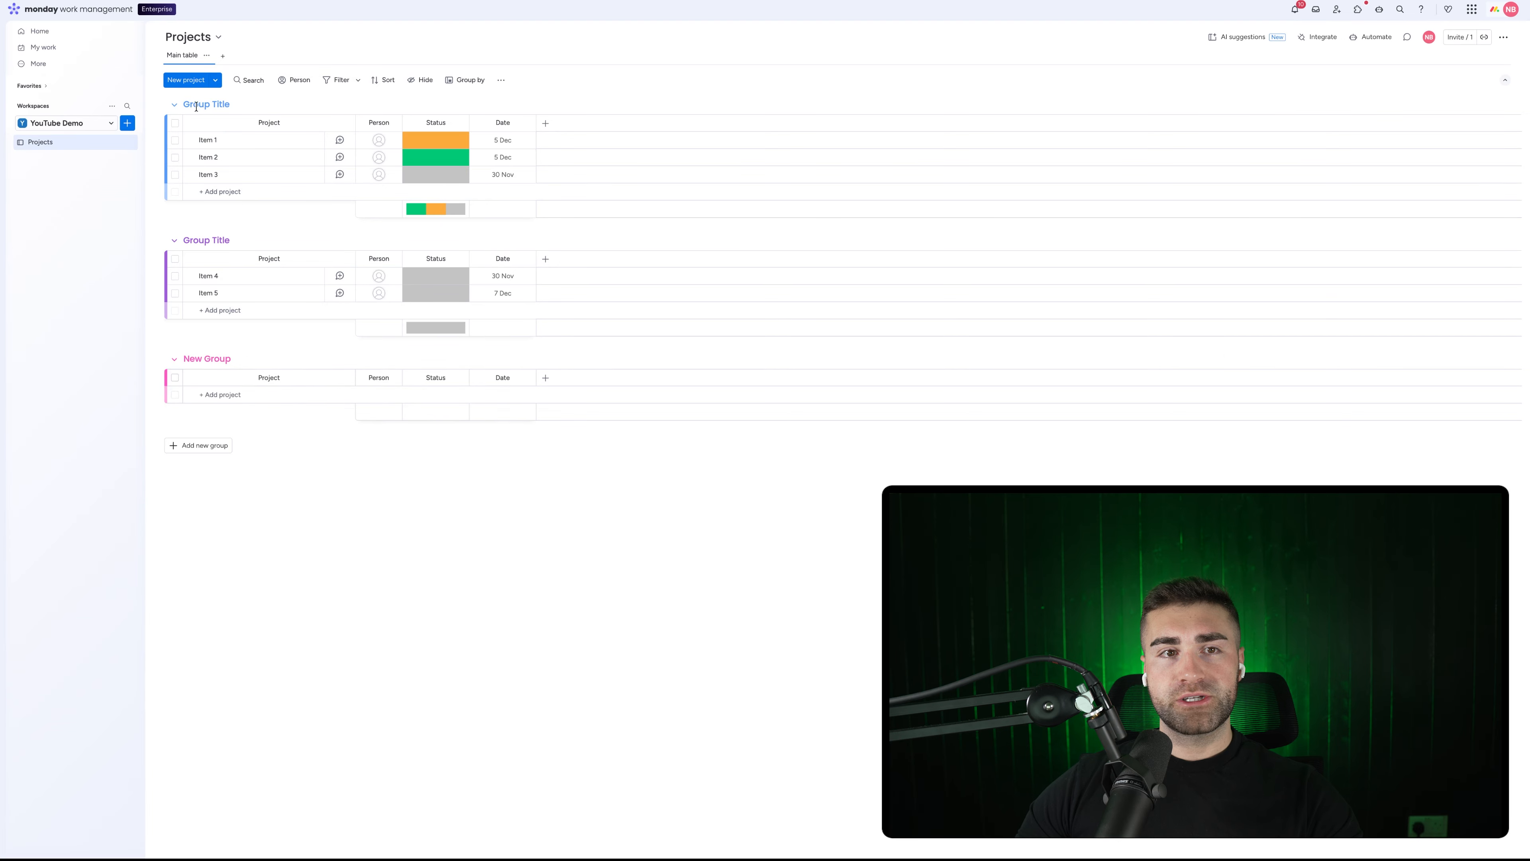
pyautogui.click(208, 359)
# Rename the first group to Upcoming Projects and change its colour to dark grey
pyautogui.click(205, 104)
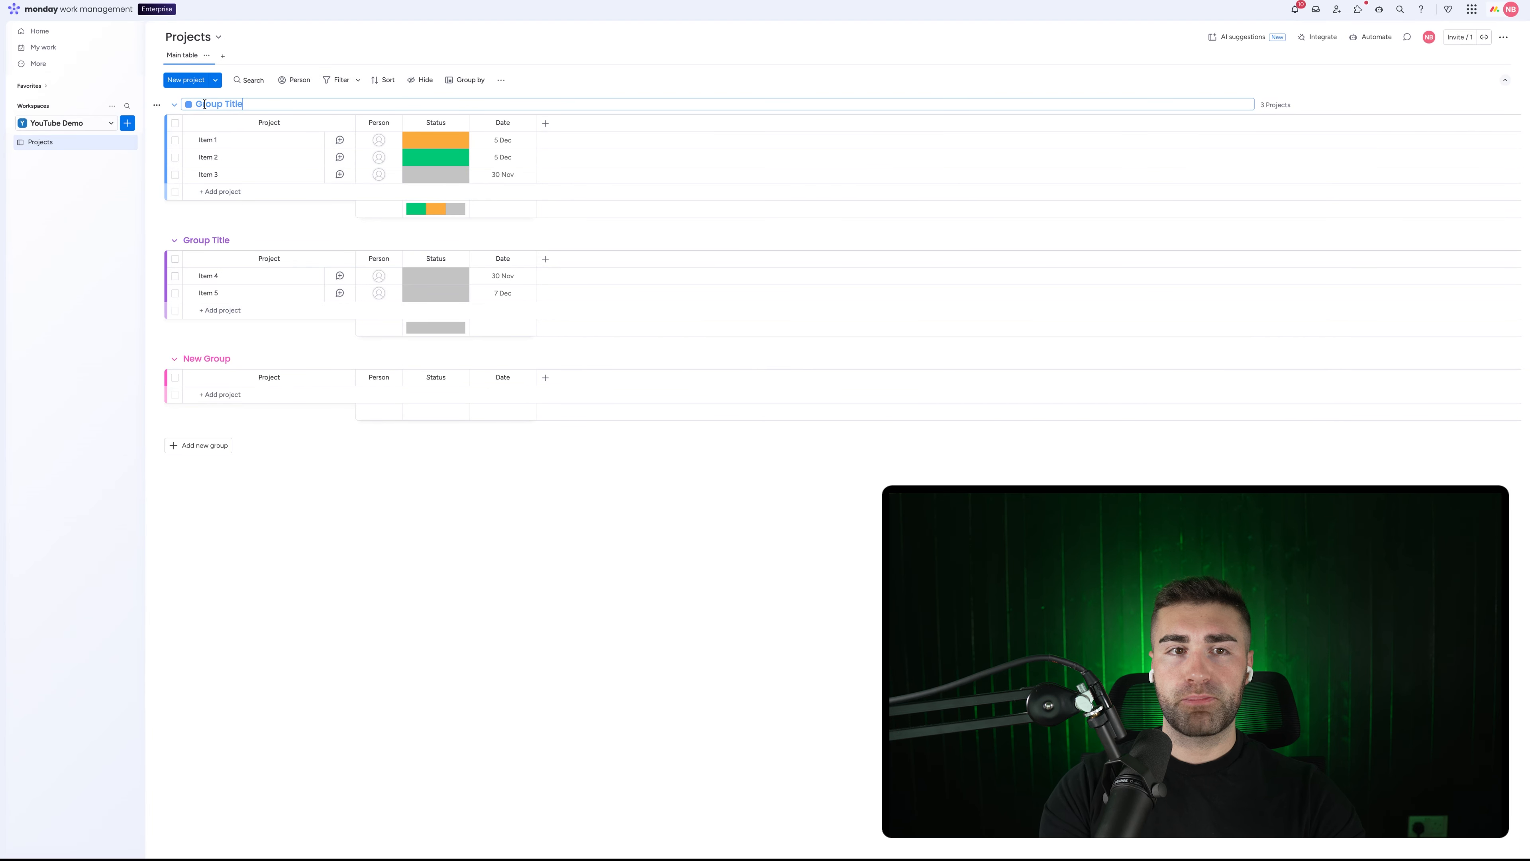
pyautogui.write('Upcoming Projects')
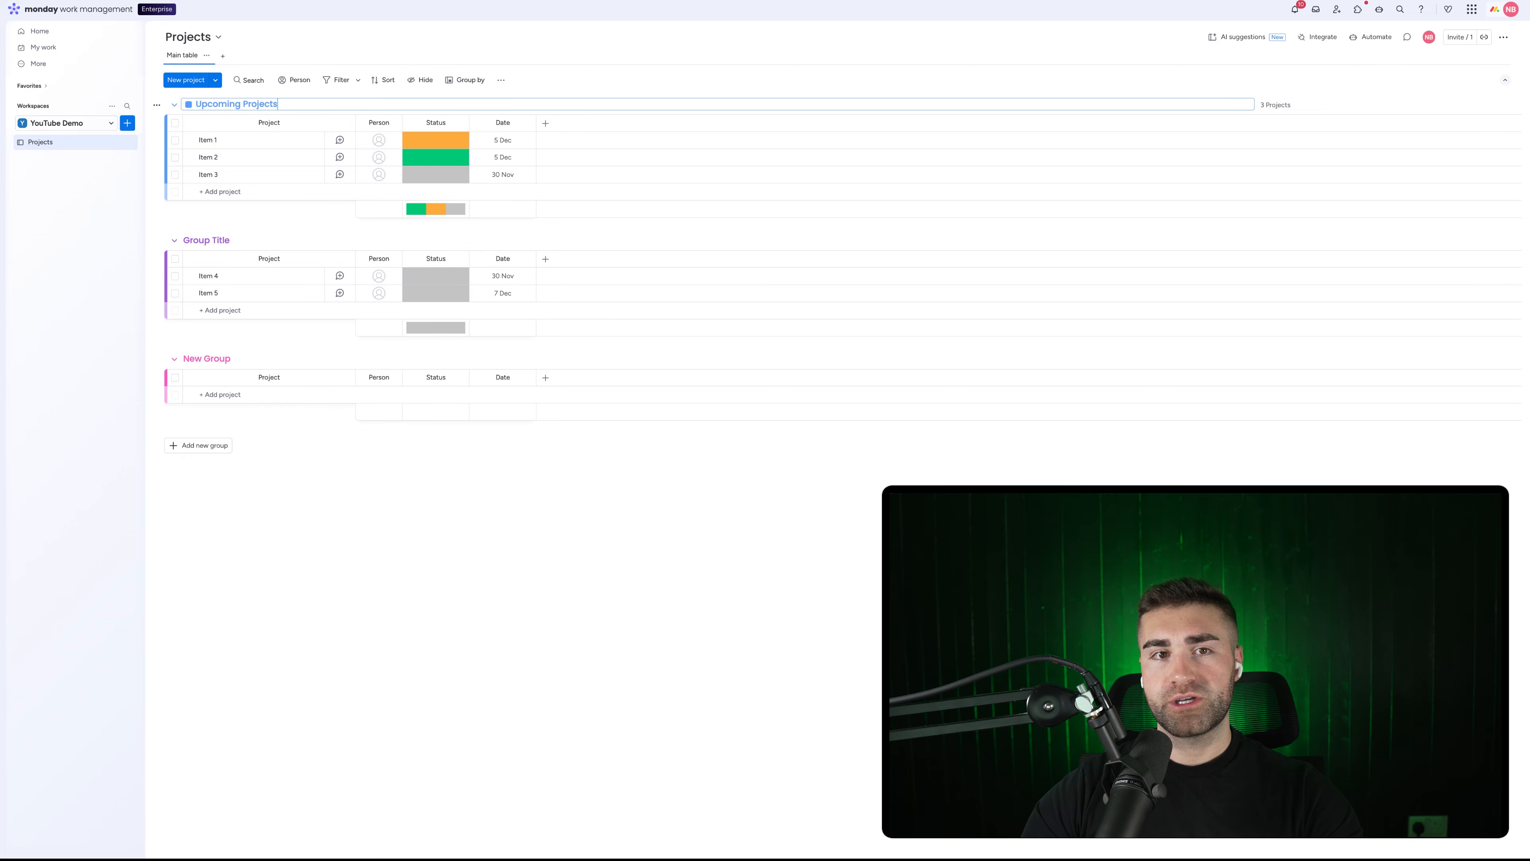
pyautogui.press('Return')
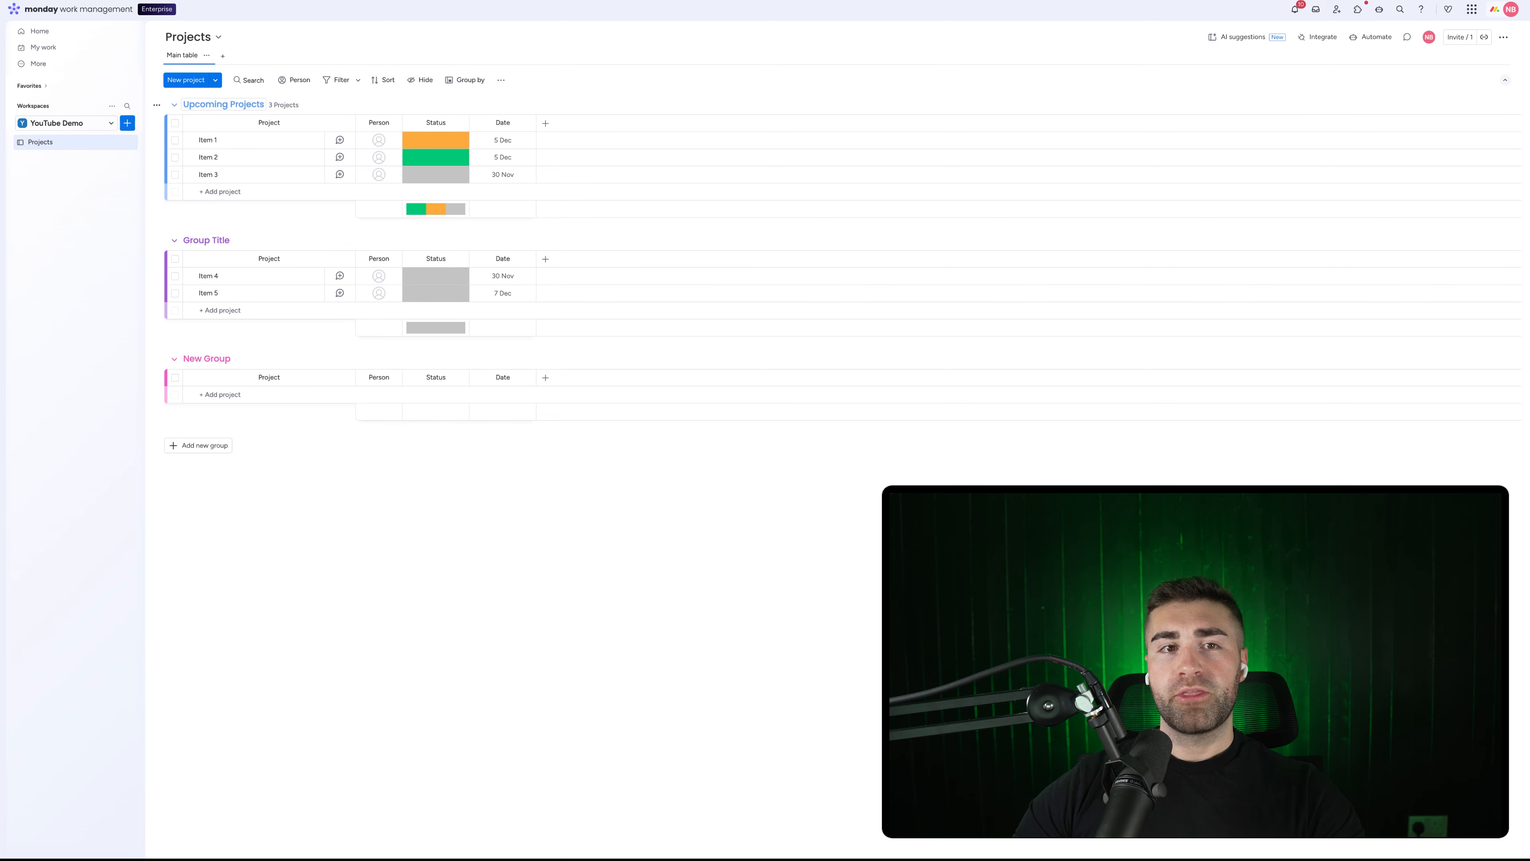
pyautogui.click(200, 103)
pyautogui.click(188, 104)
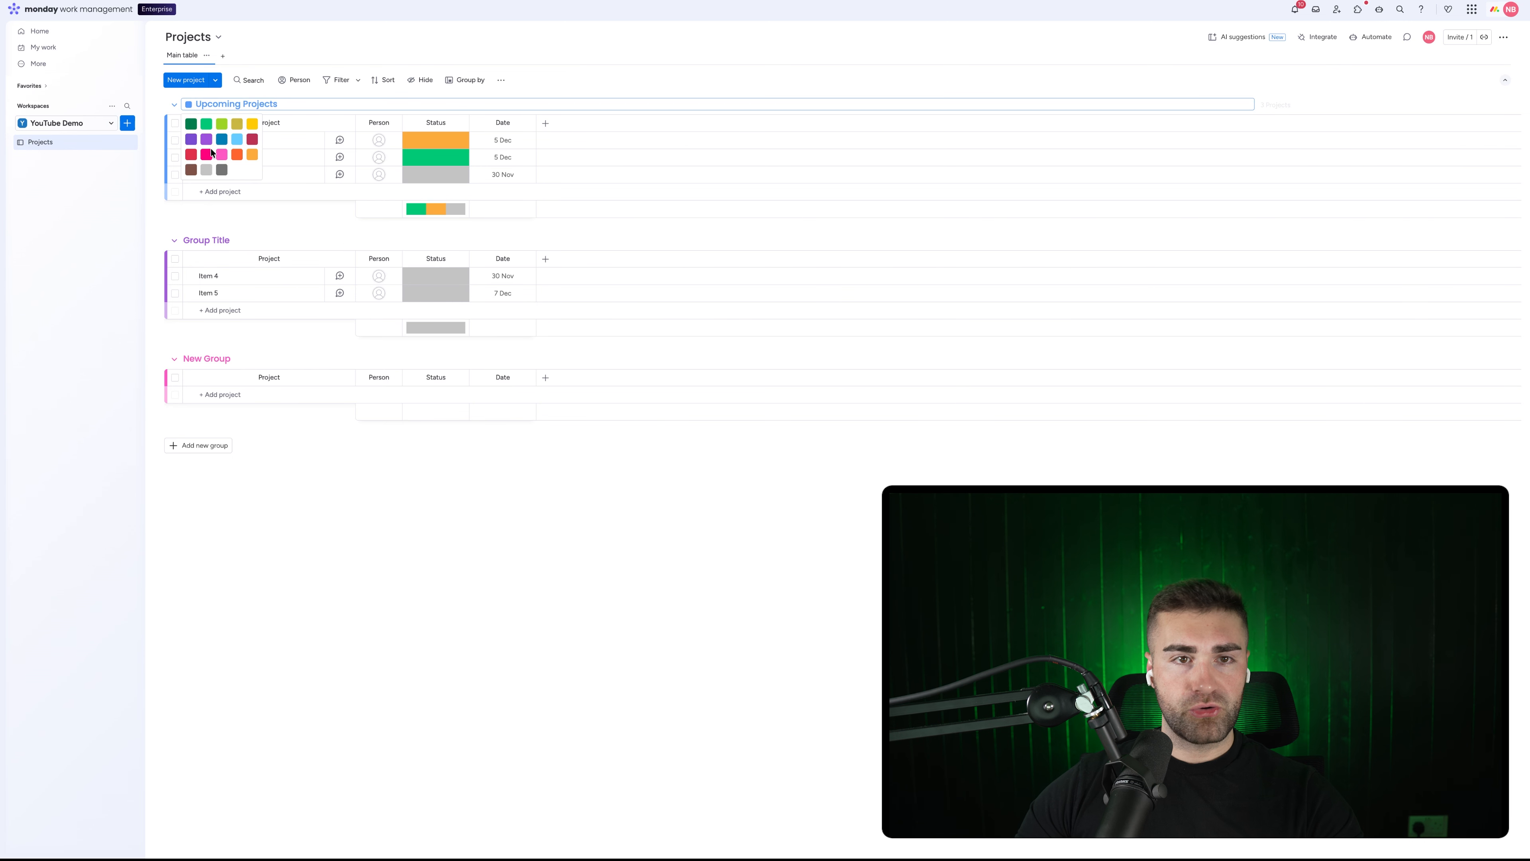
pyautogui.click(222, 172)
# Rename the second group, the purple one, to Active Projects
pyautogui.click(199, 240)
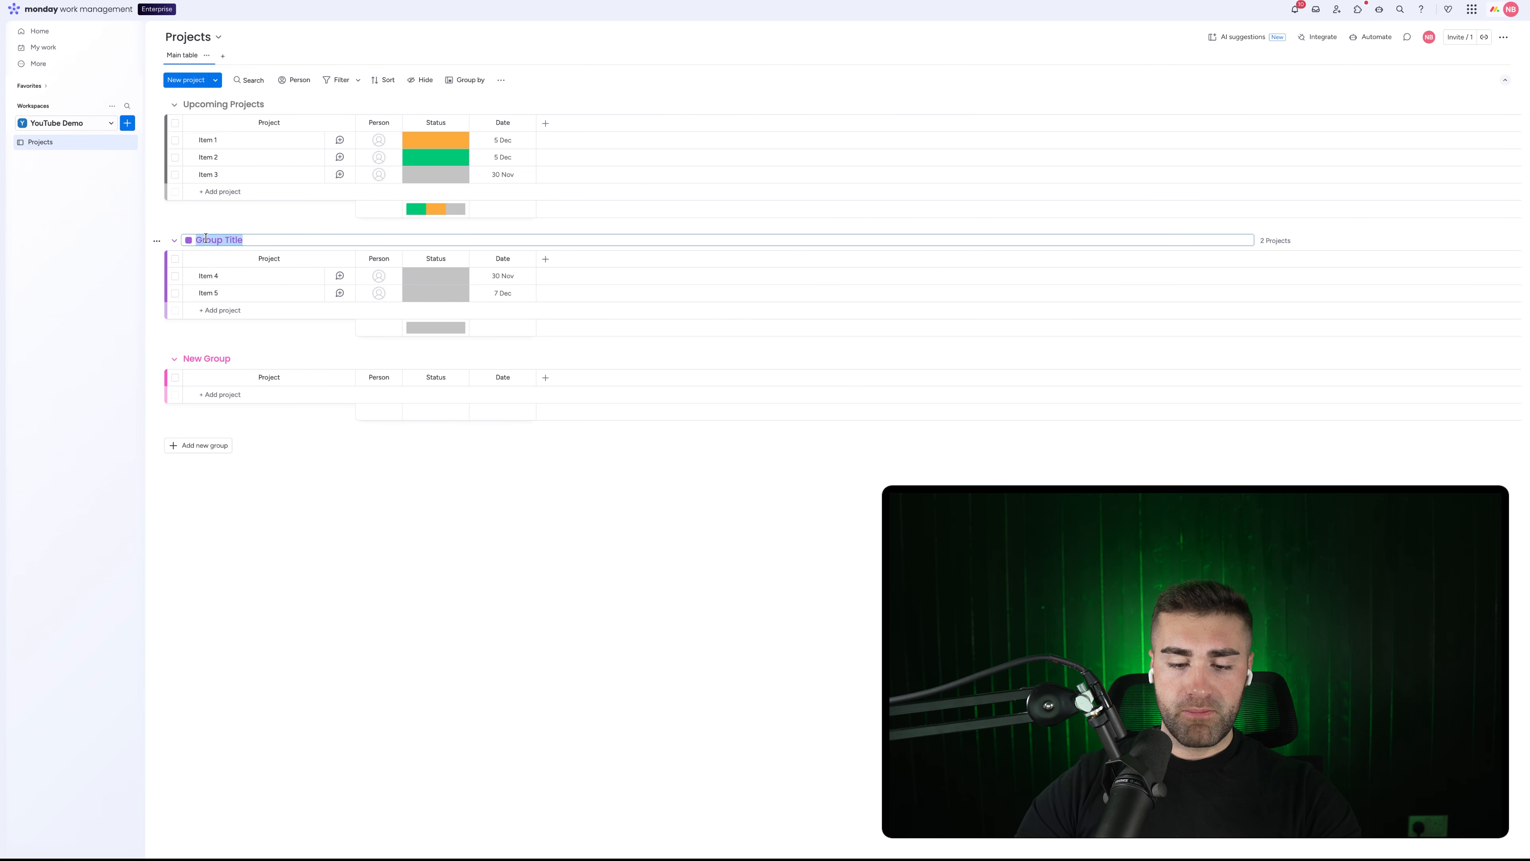
pyautogui.write('Active Project')
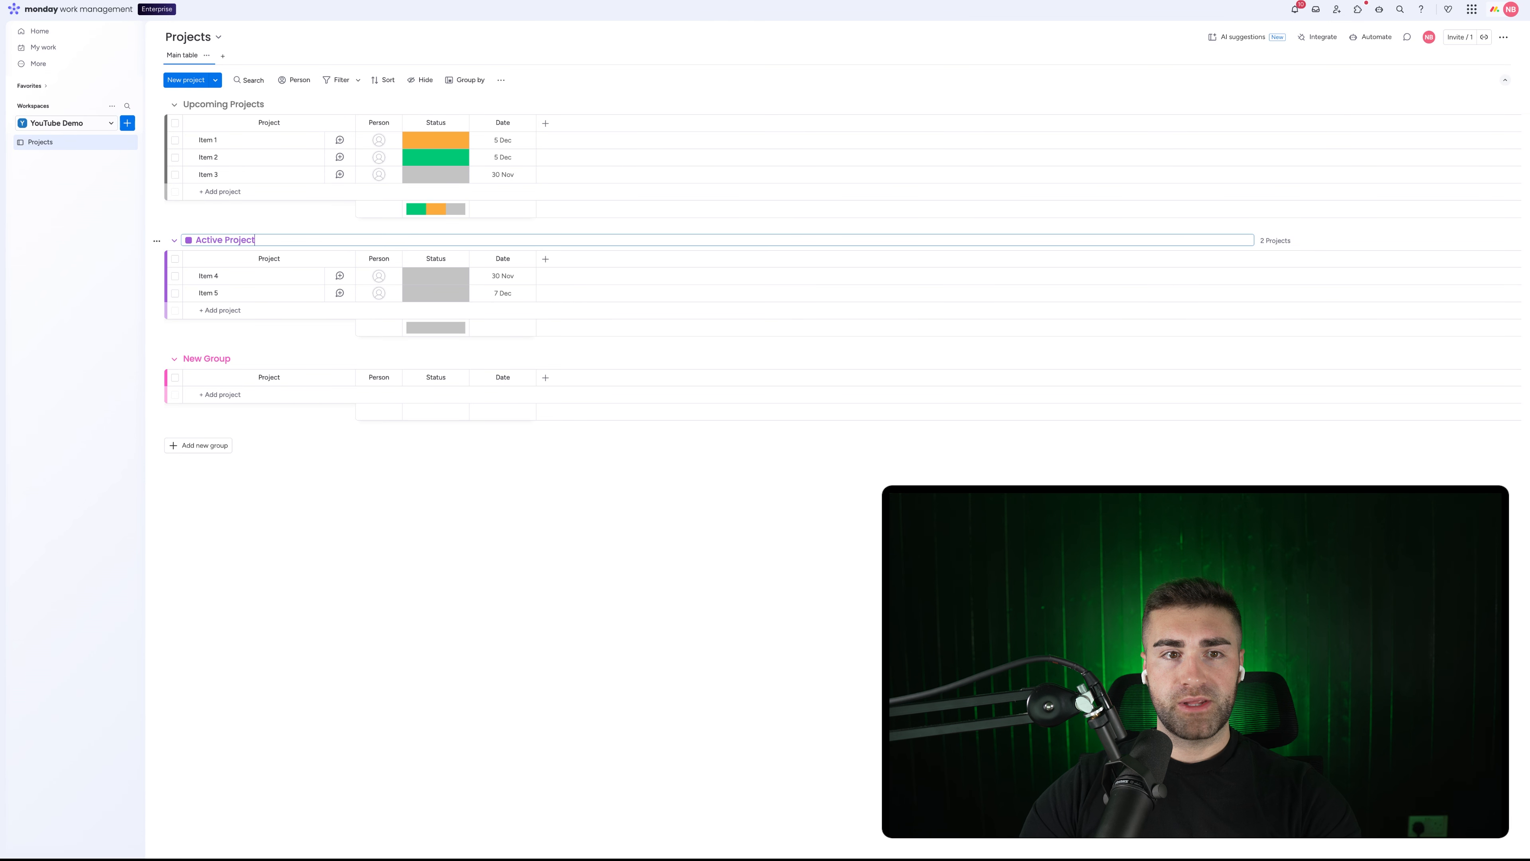
pyautogui.write('s')
pyautogui.press('Return')
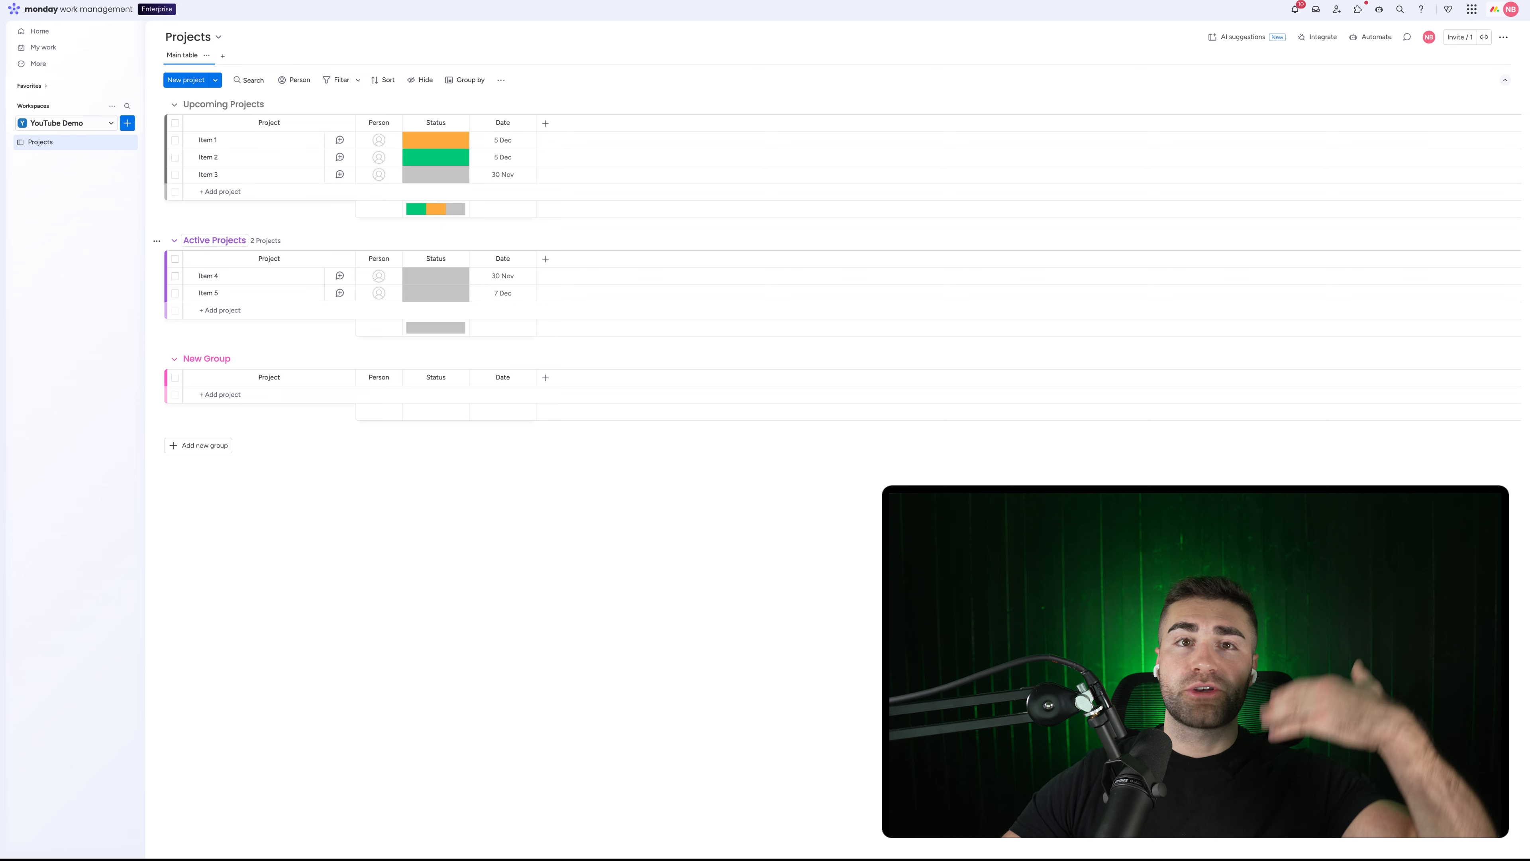
# Rename the third group to Completed Projects and change its colour to bright green
pyautogui.click(200, 360)
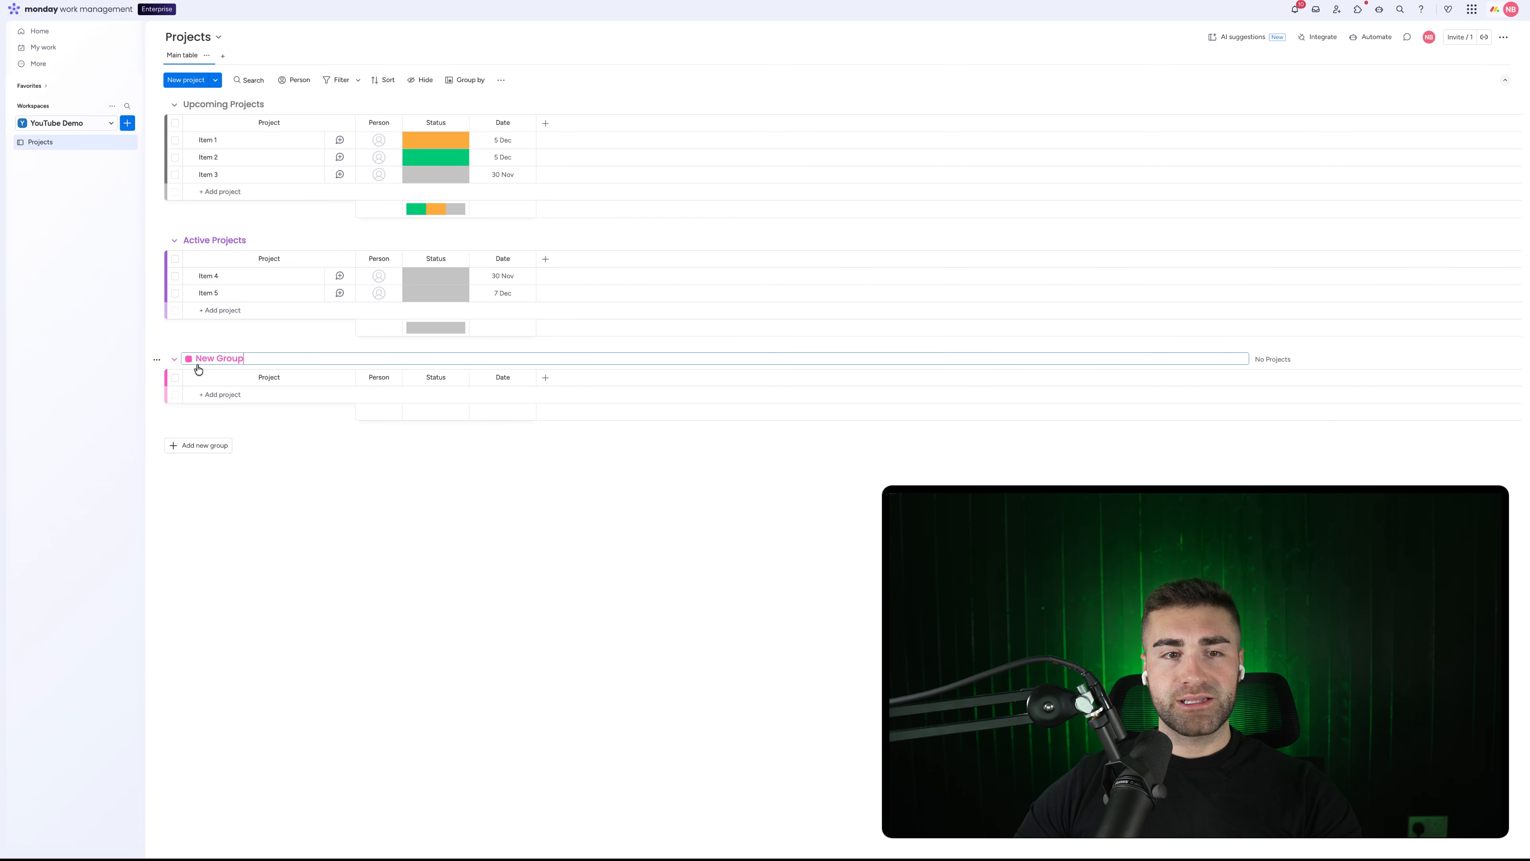
pyautogui.write('Completed')
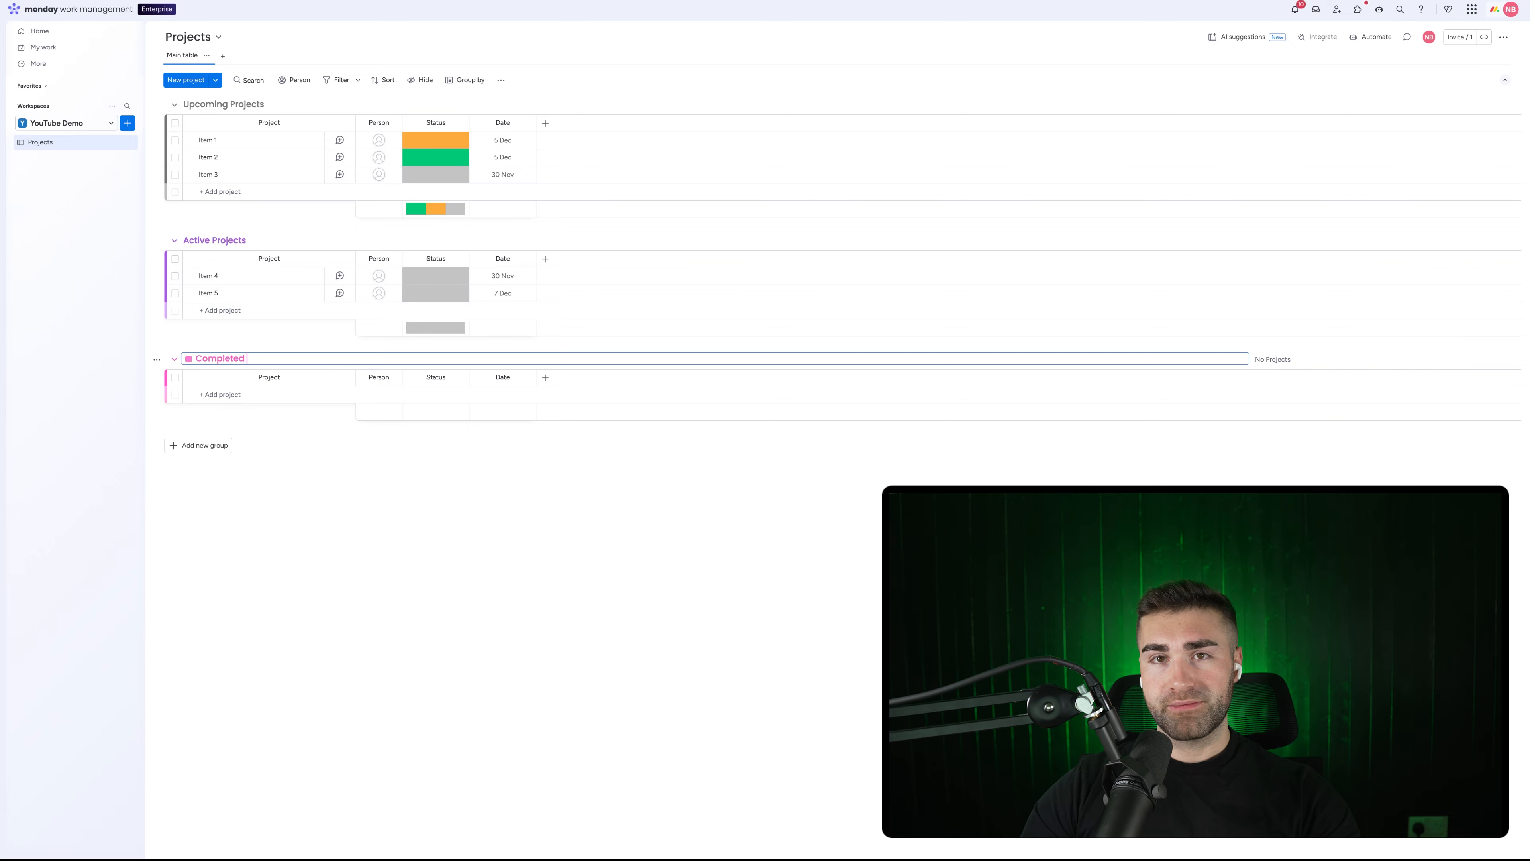
pyautogui.write(' Project')
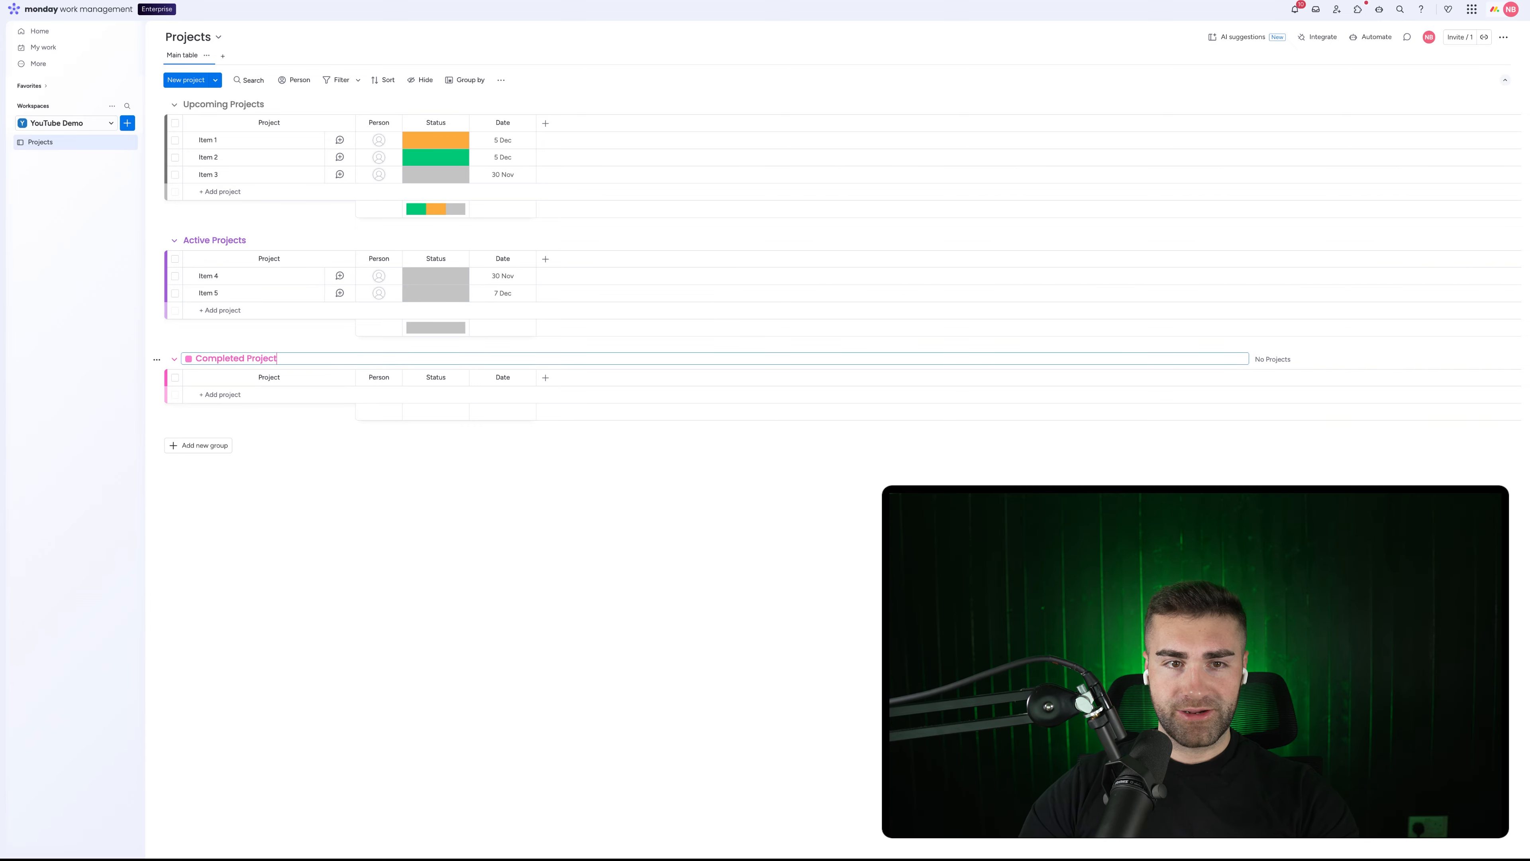
pyautogui.write('s')
pyautogui.press('Return')
pyautogui.click(193, 354)
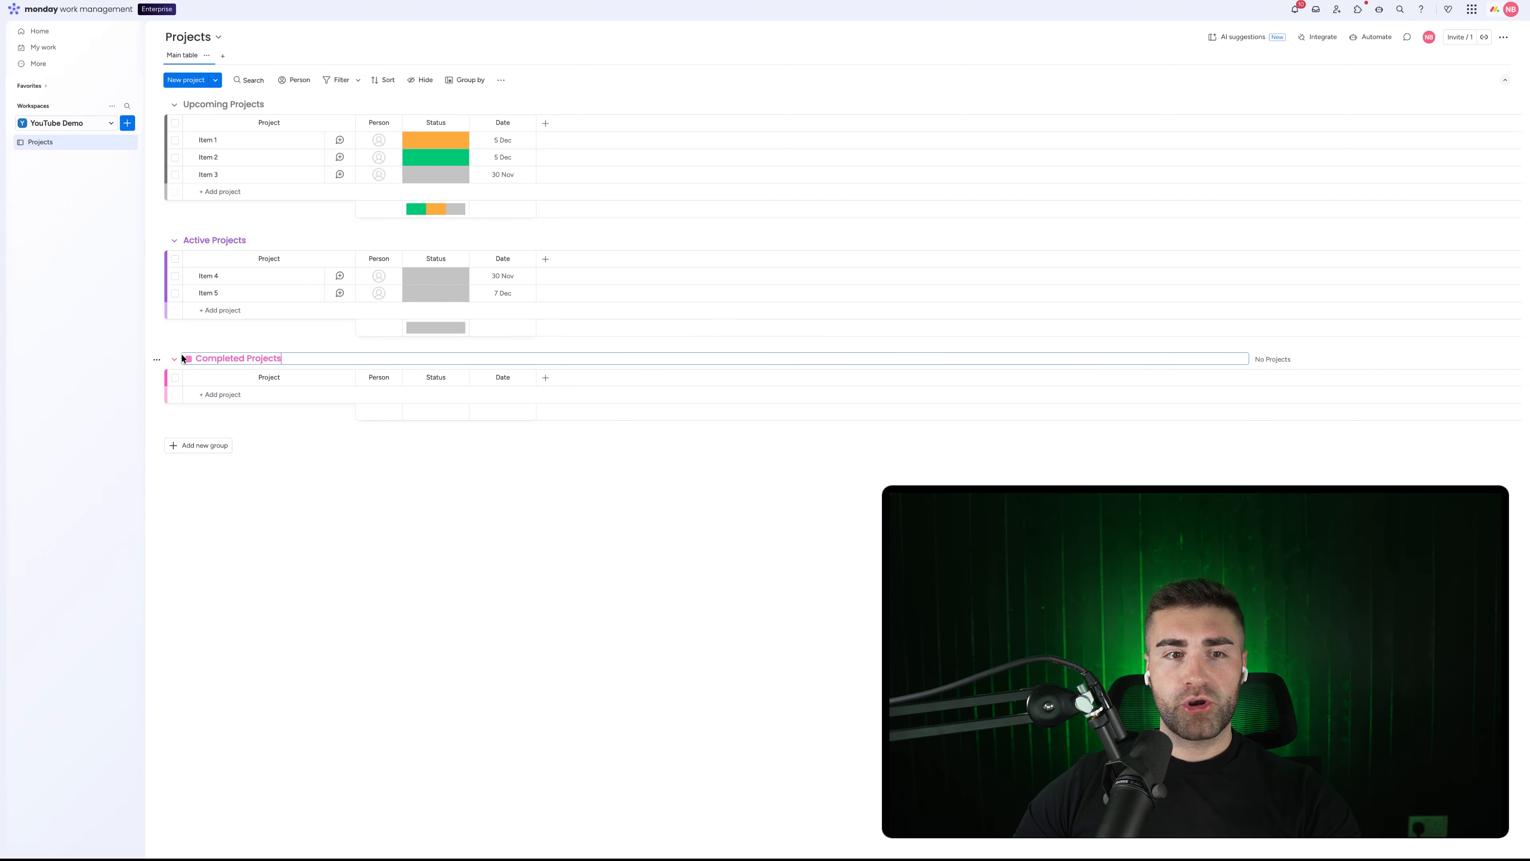
pyautogui.click(188, 360)
pyautogui.click(205, 381)
# Add a fourth group named Cancelled / Postponed Projects and change its colour to red
pyautogui.click(209, 456)
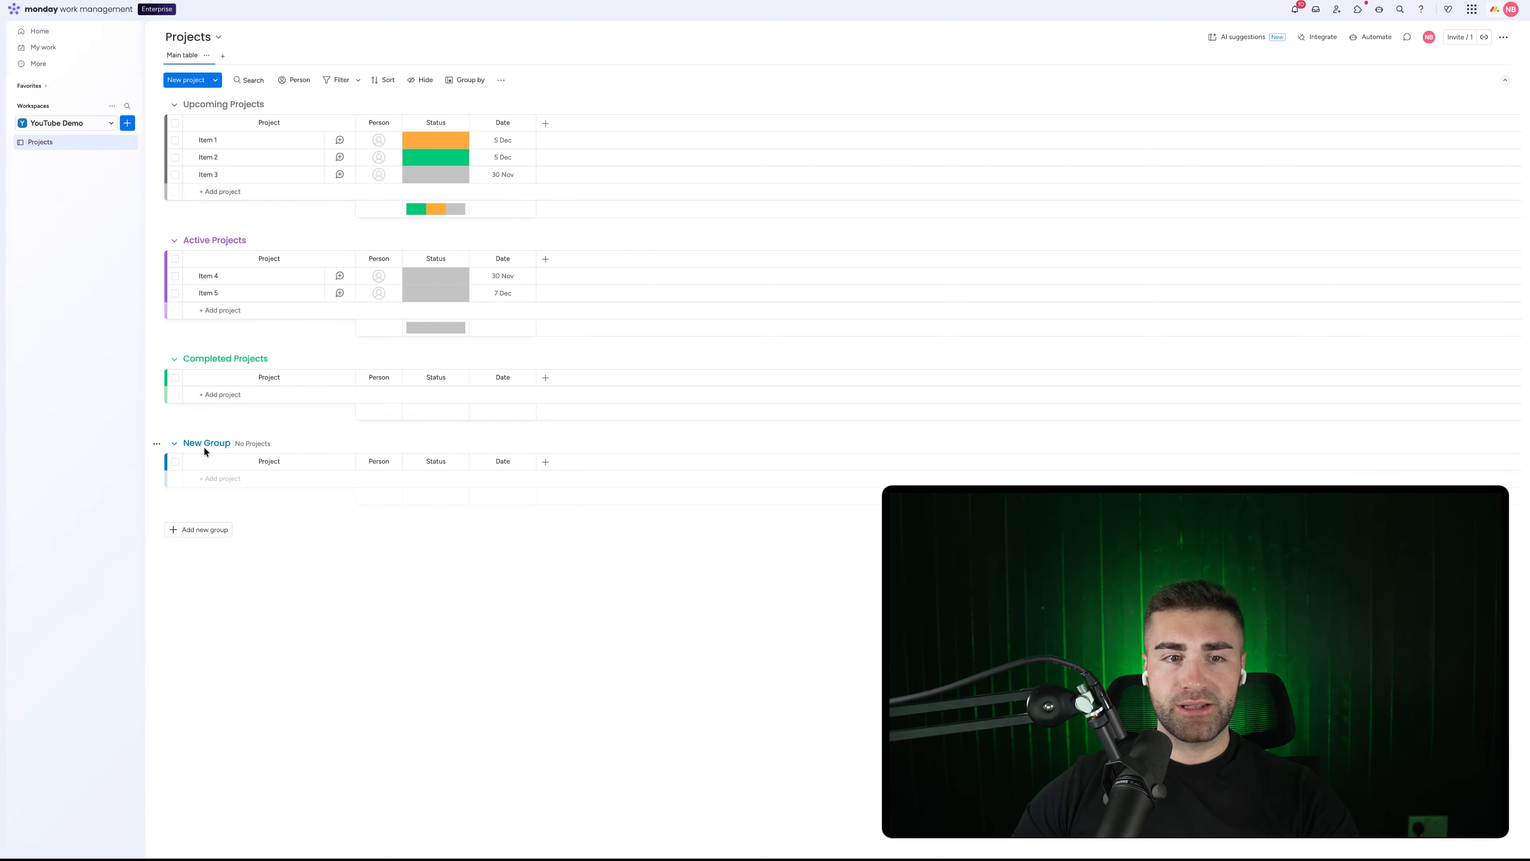
pyautogui.click(201, 445)
pyautogui.write('Cancelled / Postponed Projects')
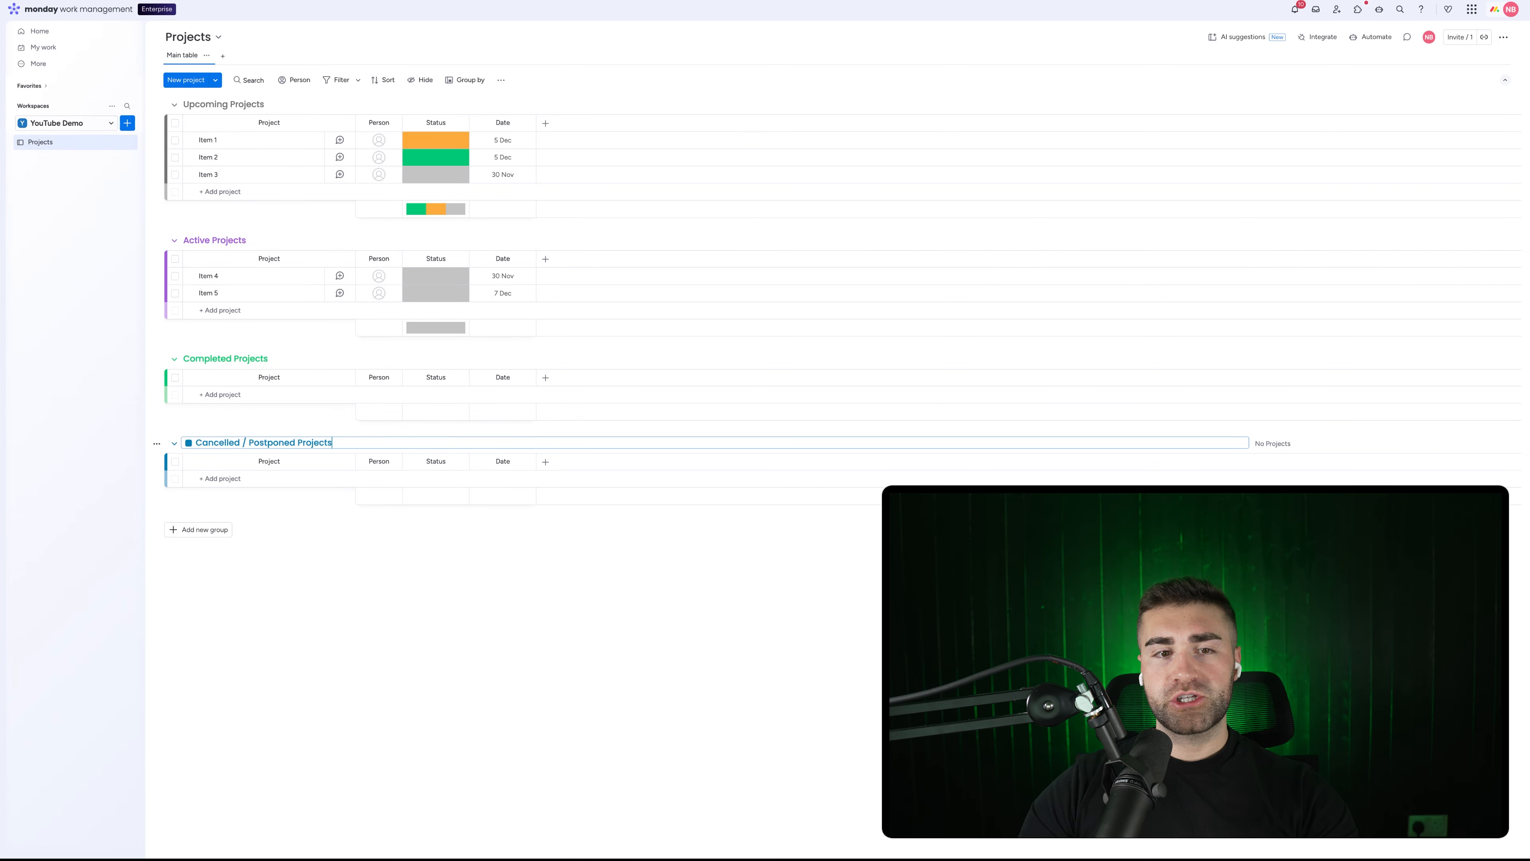
pyautogui.press('Return')
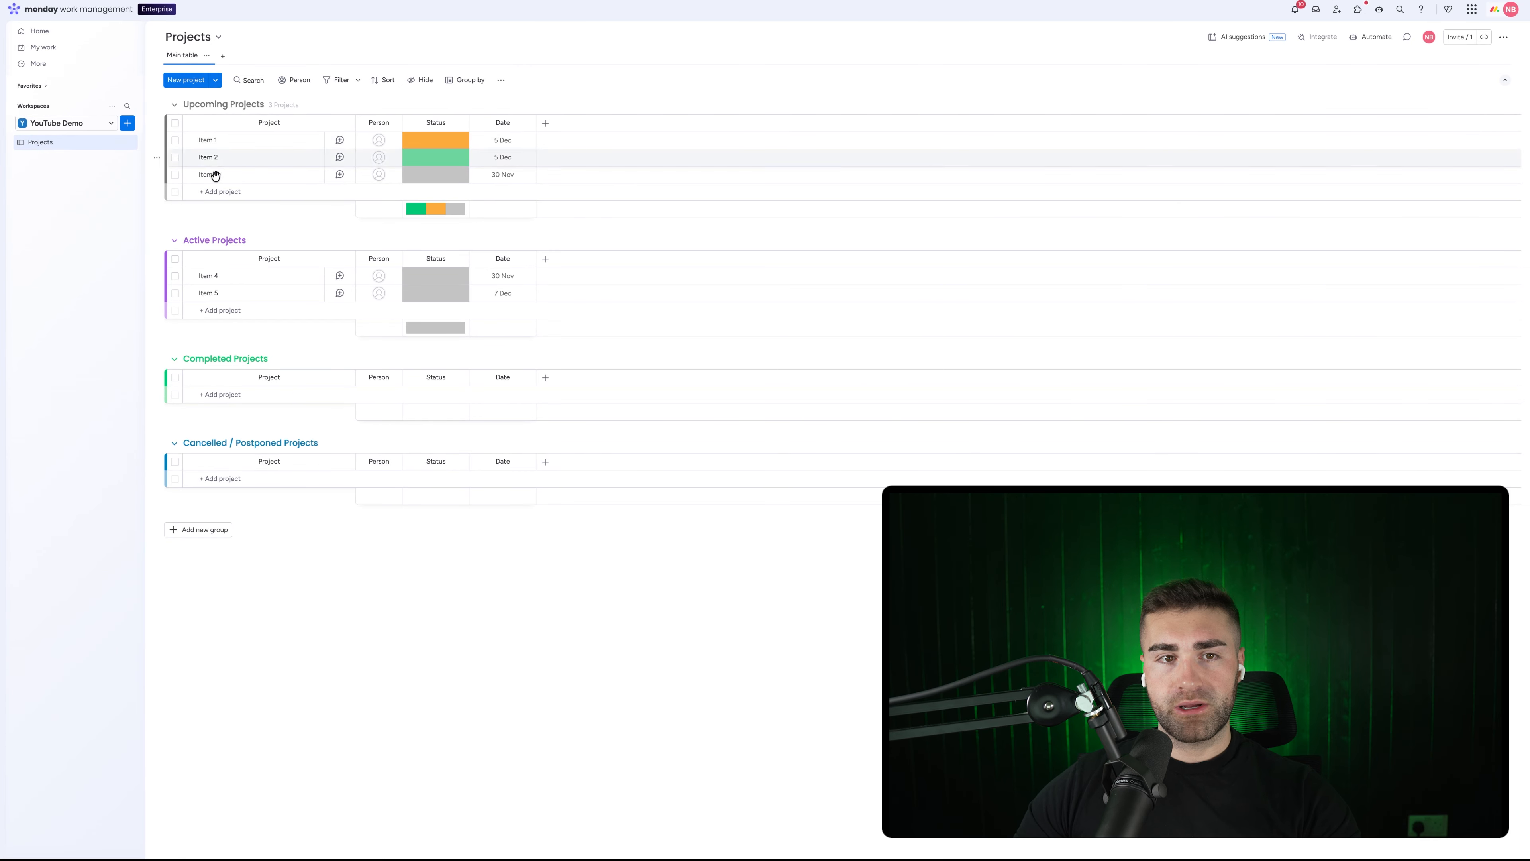
pyautogui.click(236, 442)
pyautogui.click(189, 443)
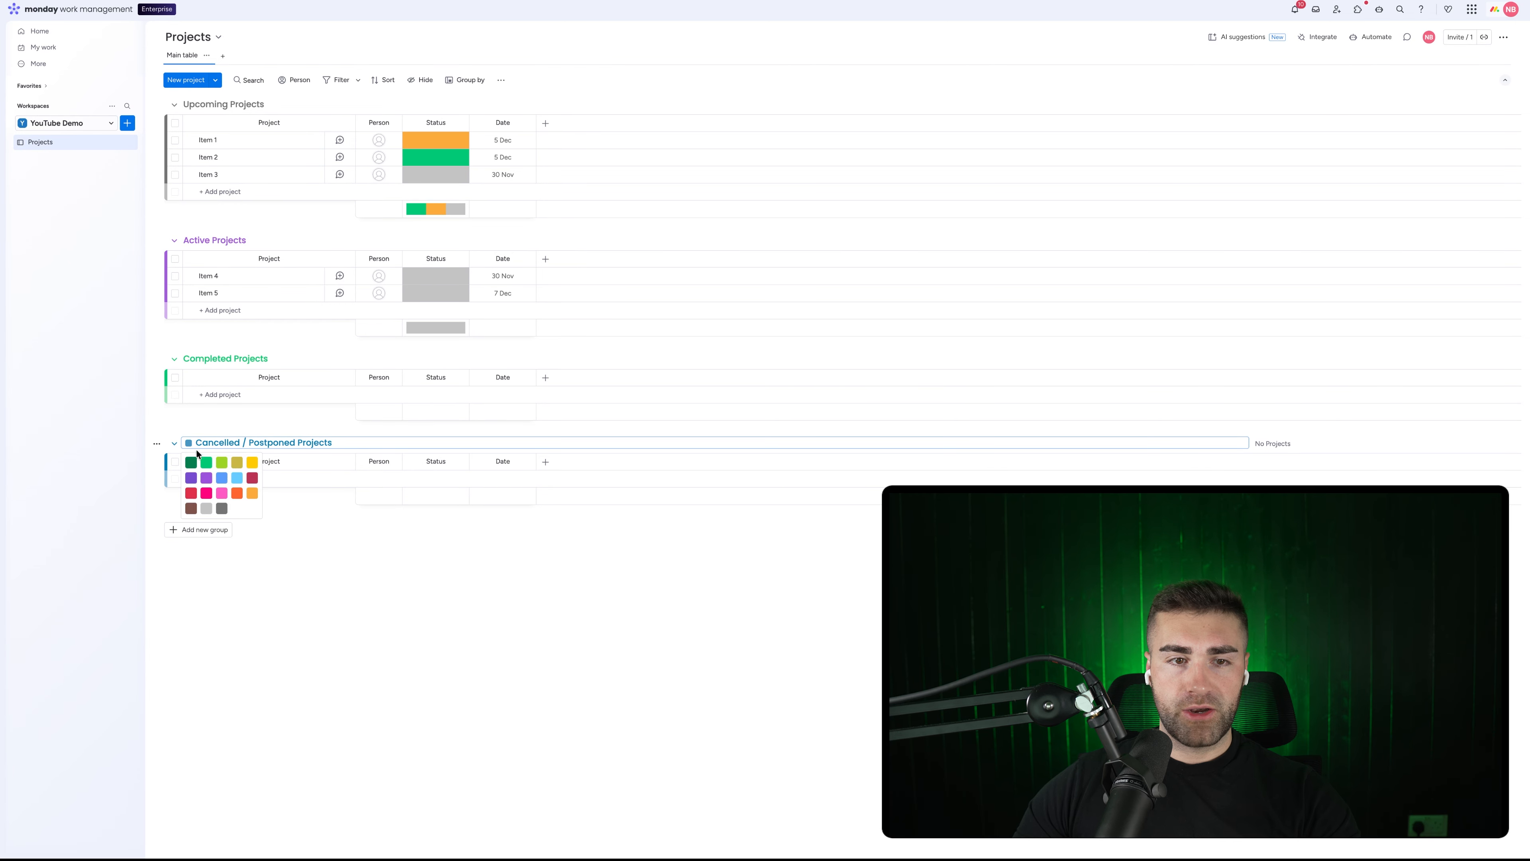
pyautogui.click(190, 493)
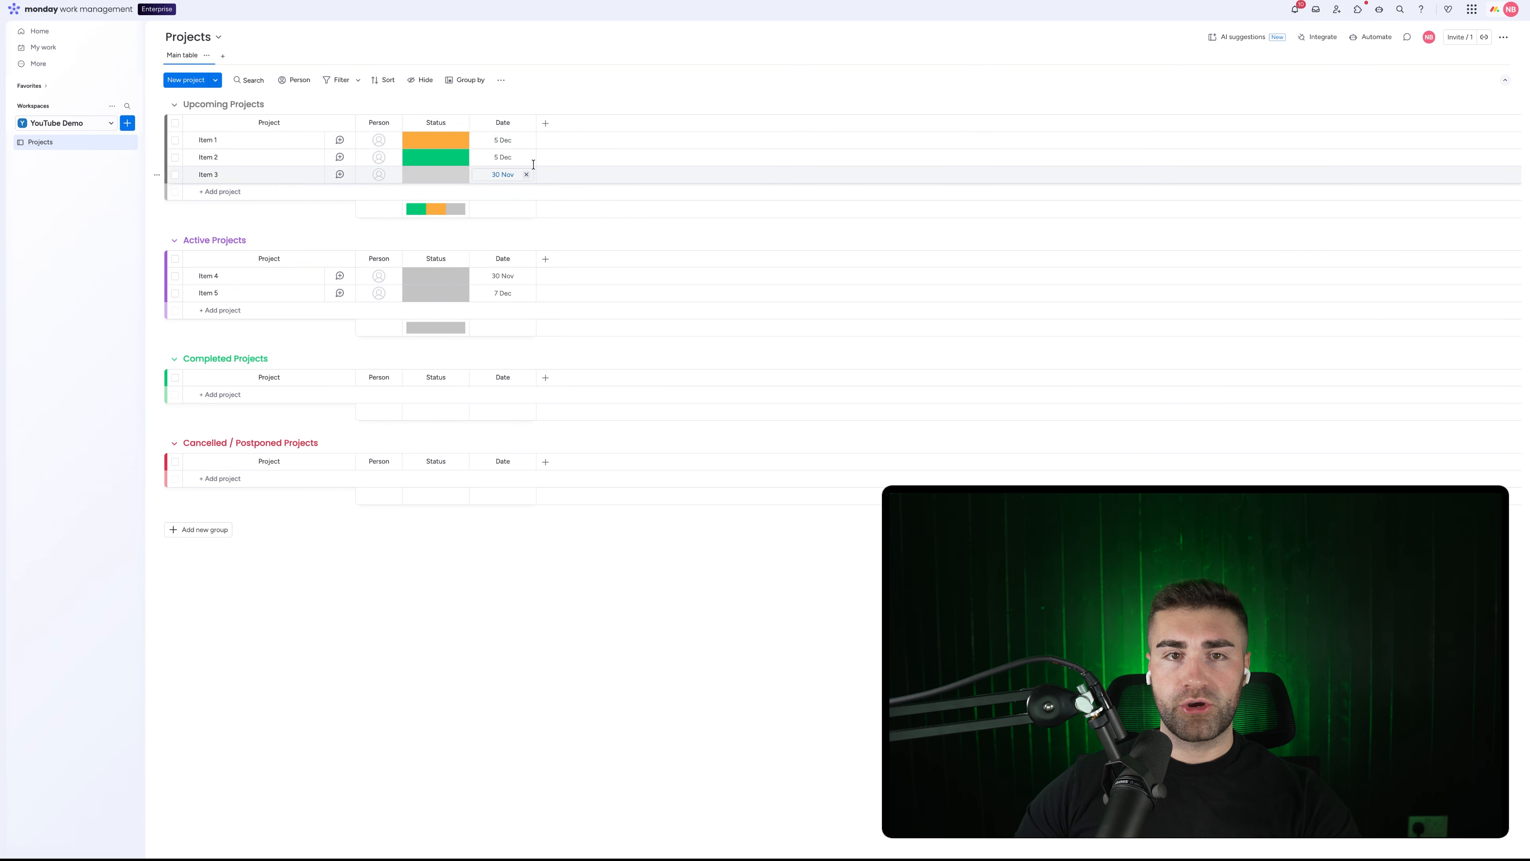
# In the Status column's labels, name the grey default label Upcoming and add an orange Active label and a green Completed label
pyautogui.click(443, 145)
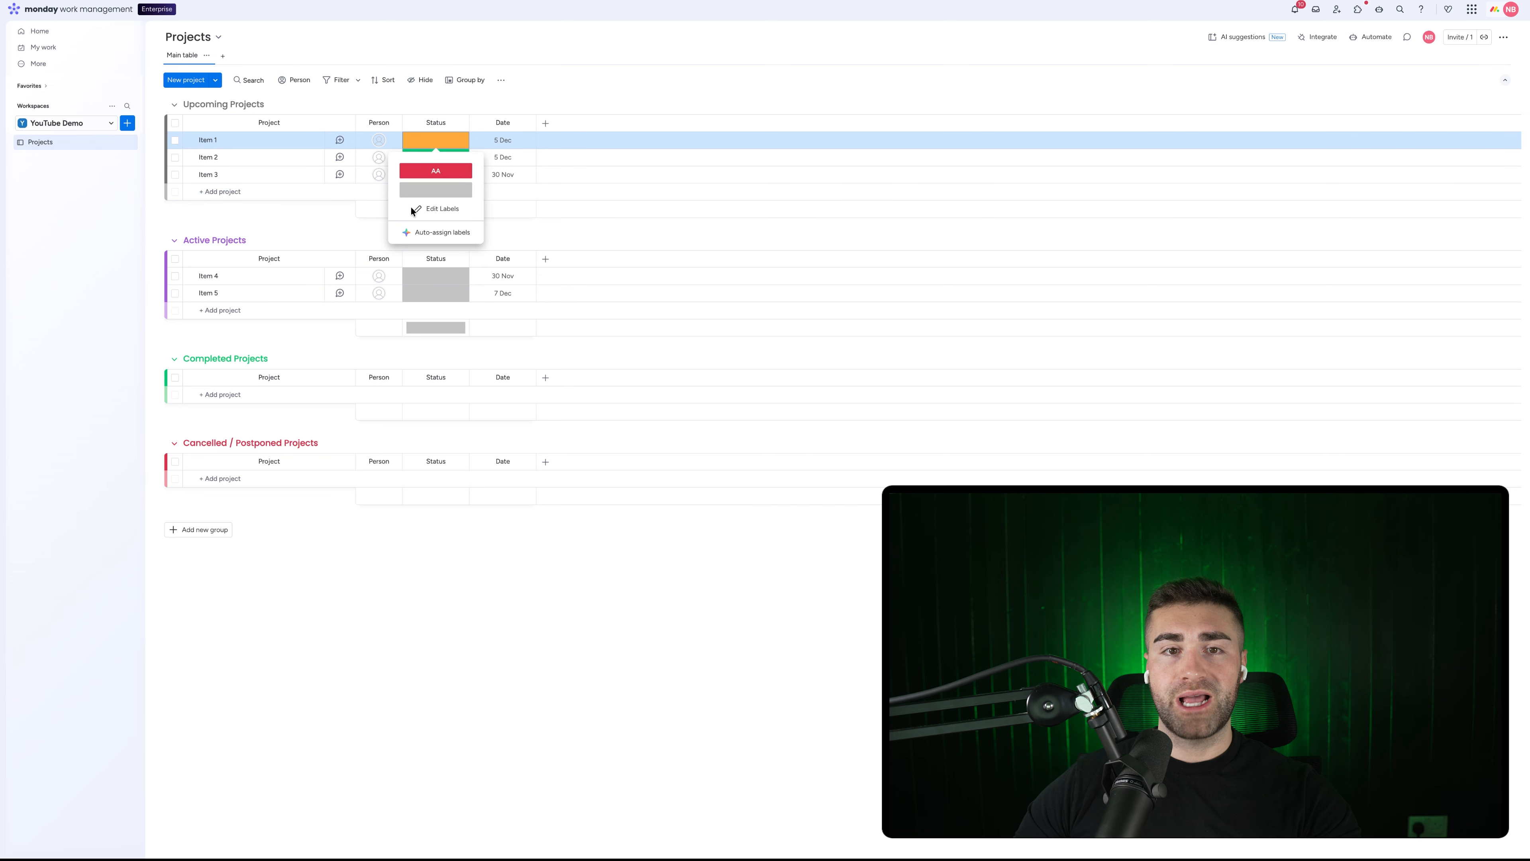
pyautogui.click(453, 209)
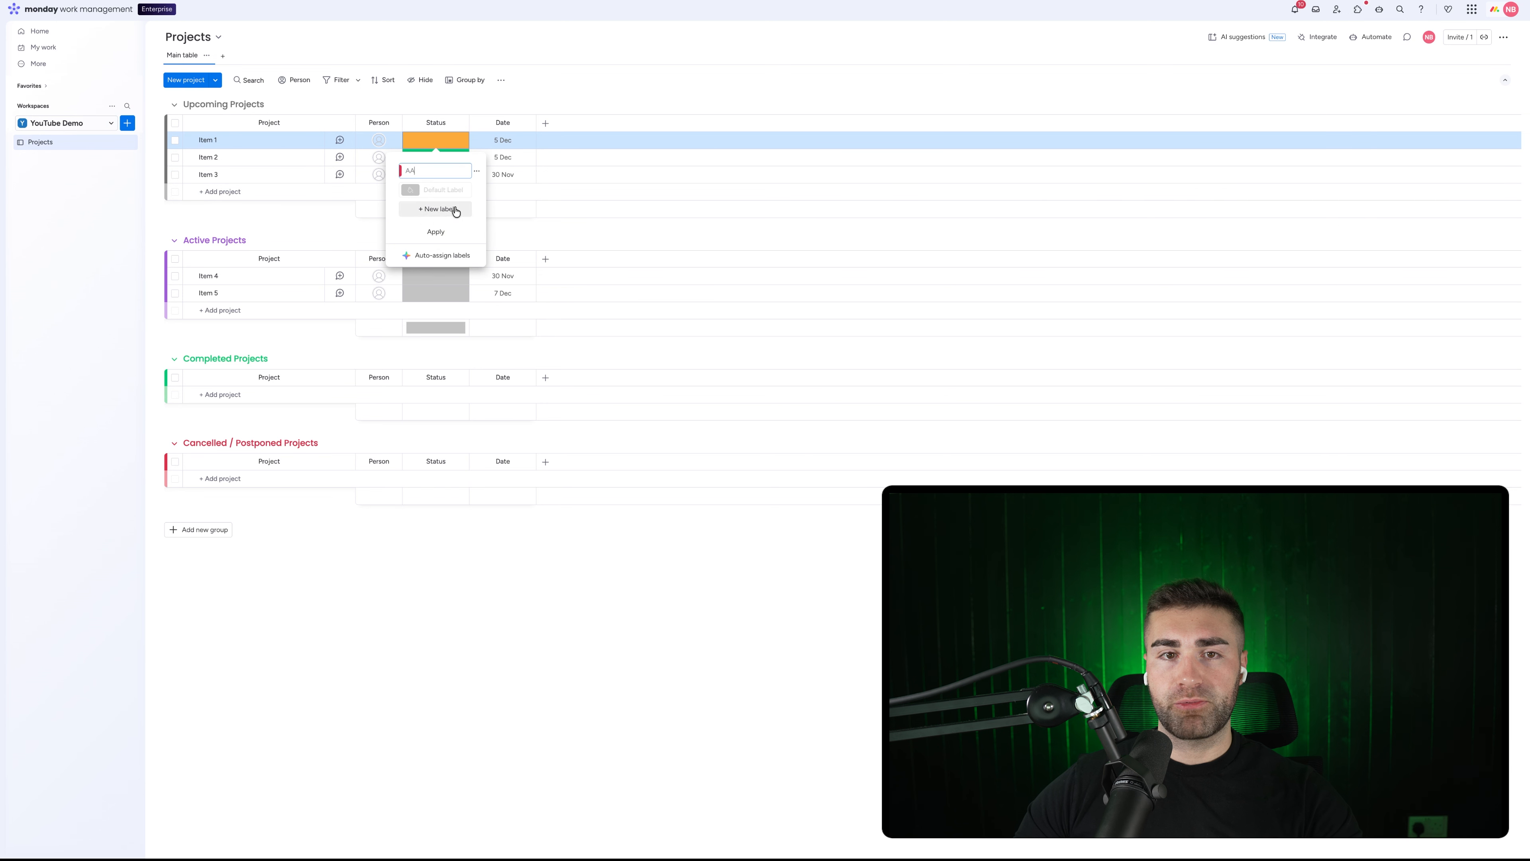
pyautogui.click(435, 190)
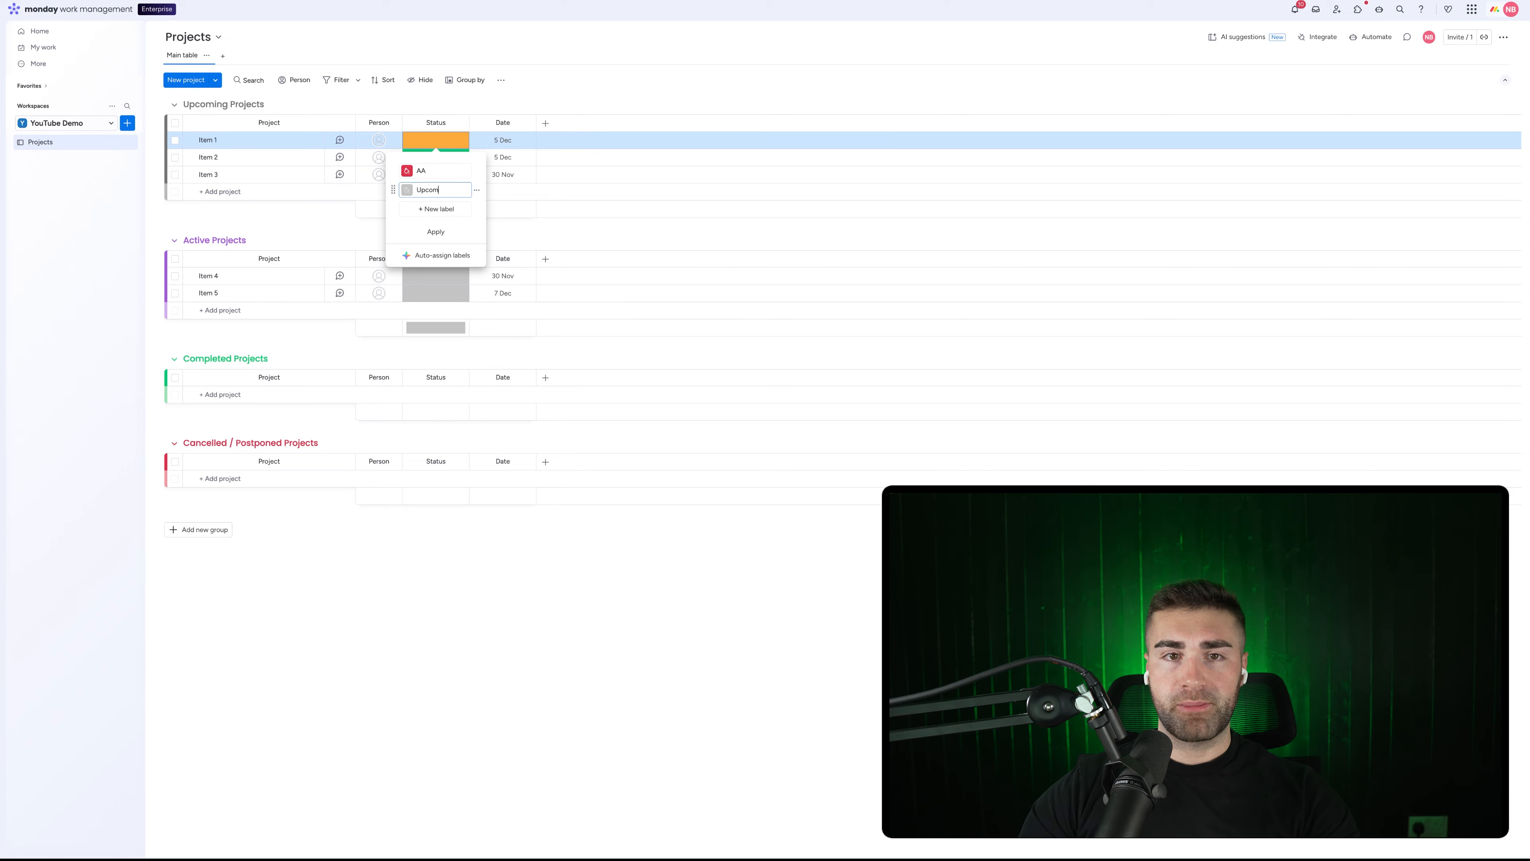
pyautogui.click(436, 211)
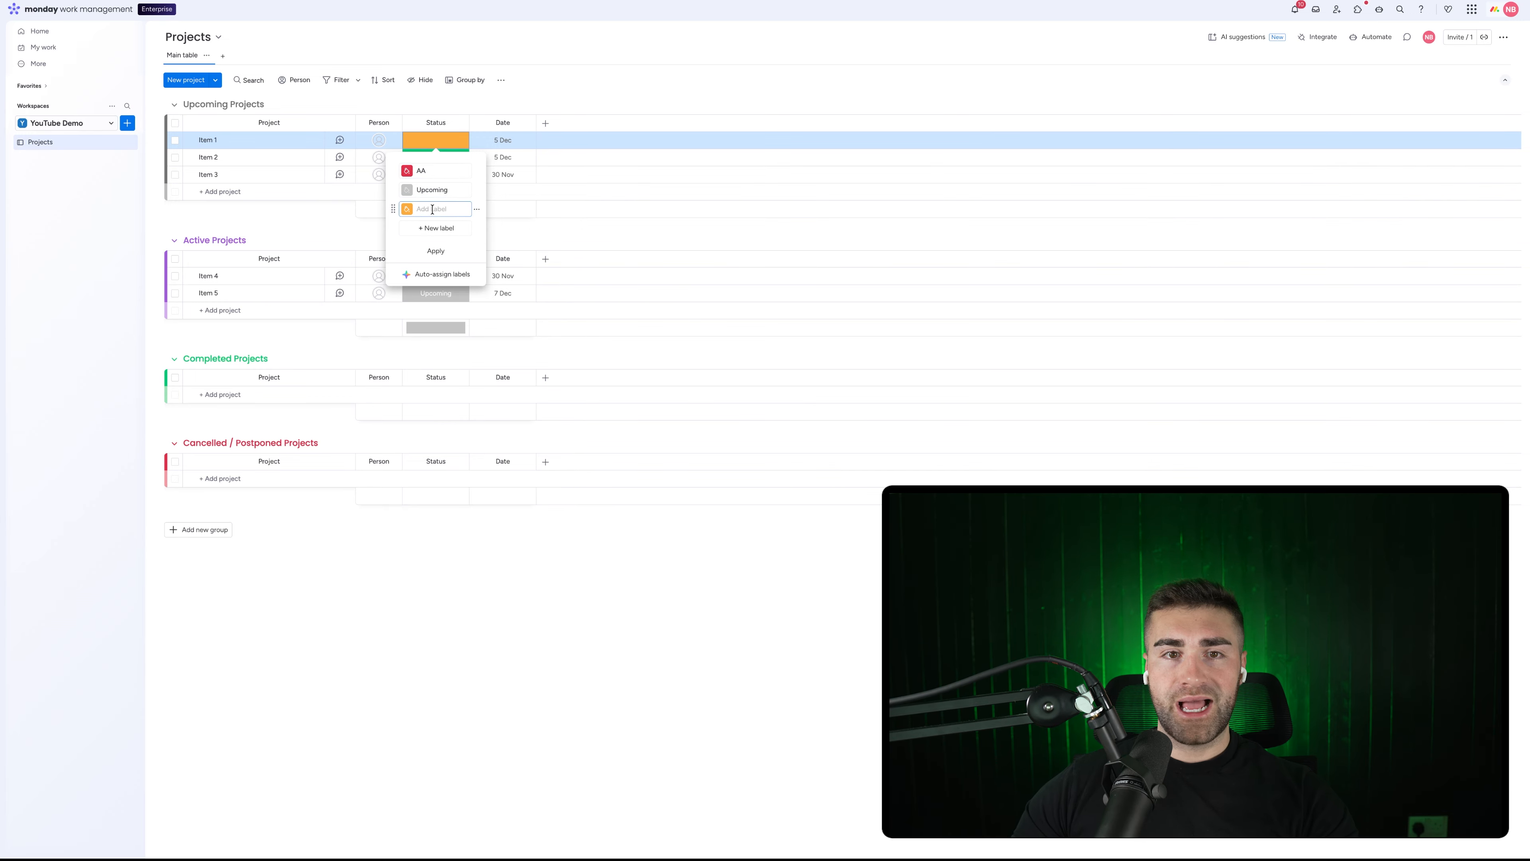
pyautogui.write('Active')
pyautogui.click(430, 228)
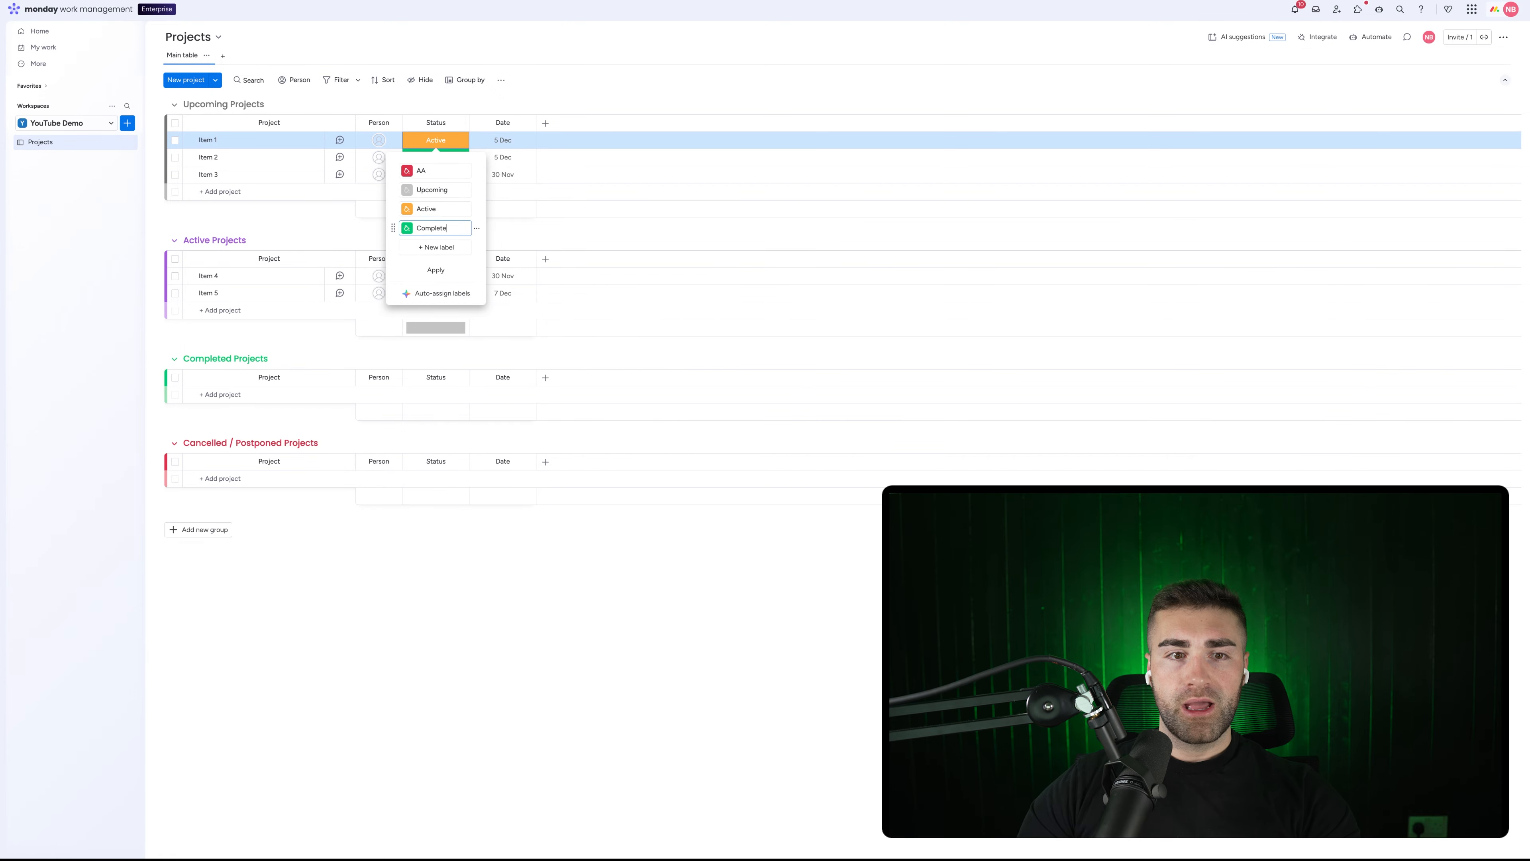
pyautogui.write('Completed')
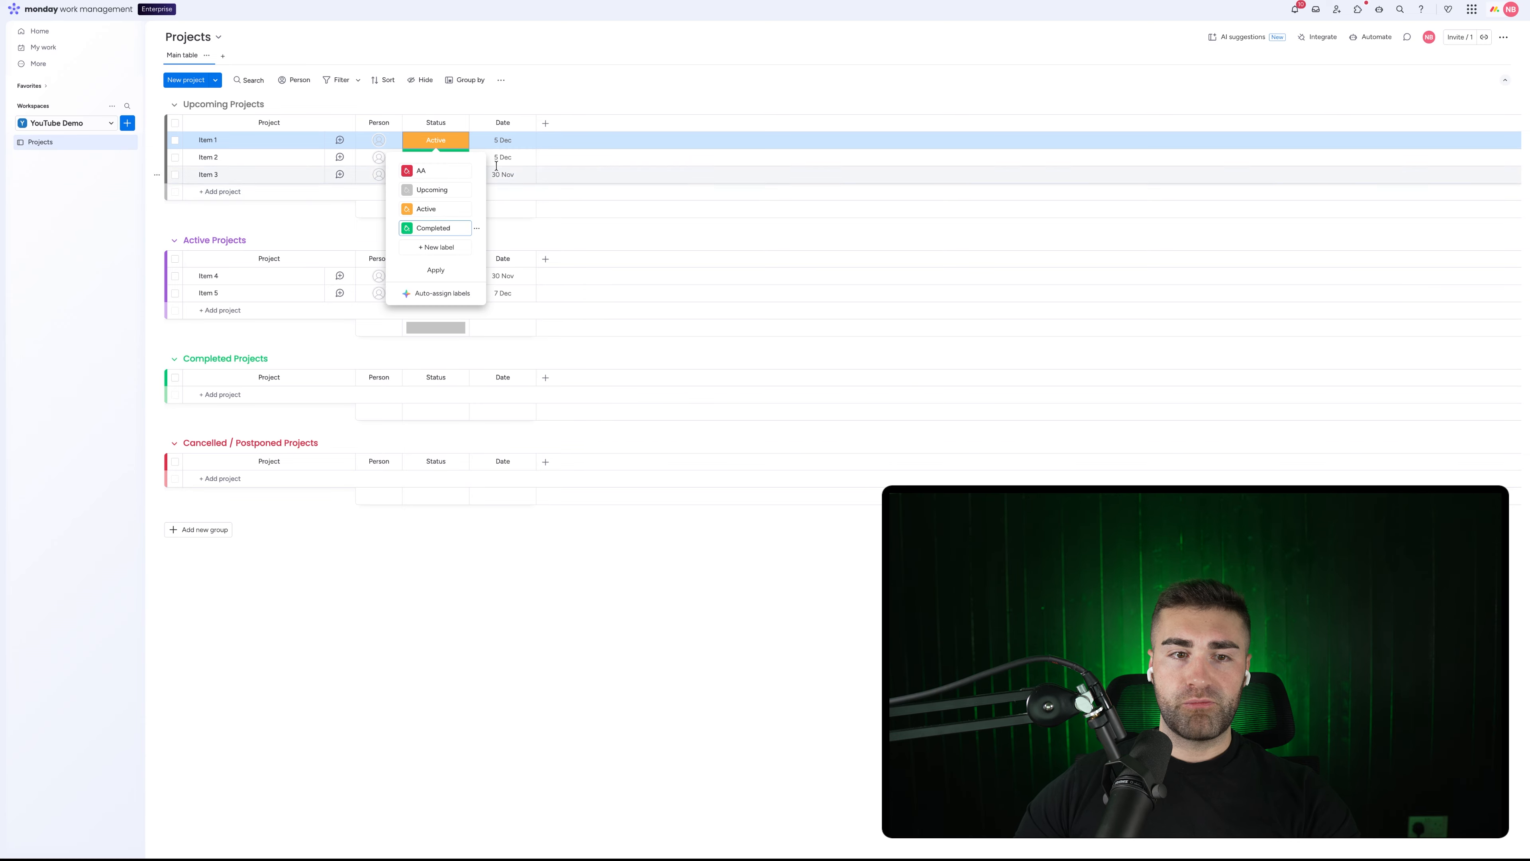
# Rename the red AA status label to Cancelled / Postponed and move it below Completed in the label order
pyautogui.click(417, 171)
pyautogui.write('Cancelle')
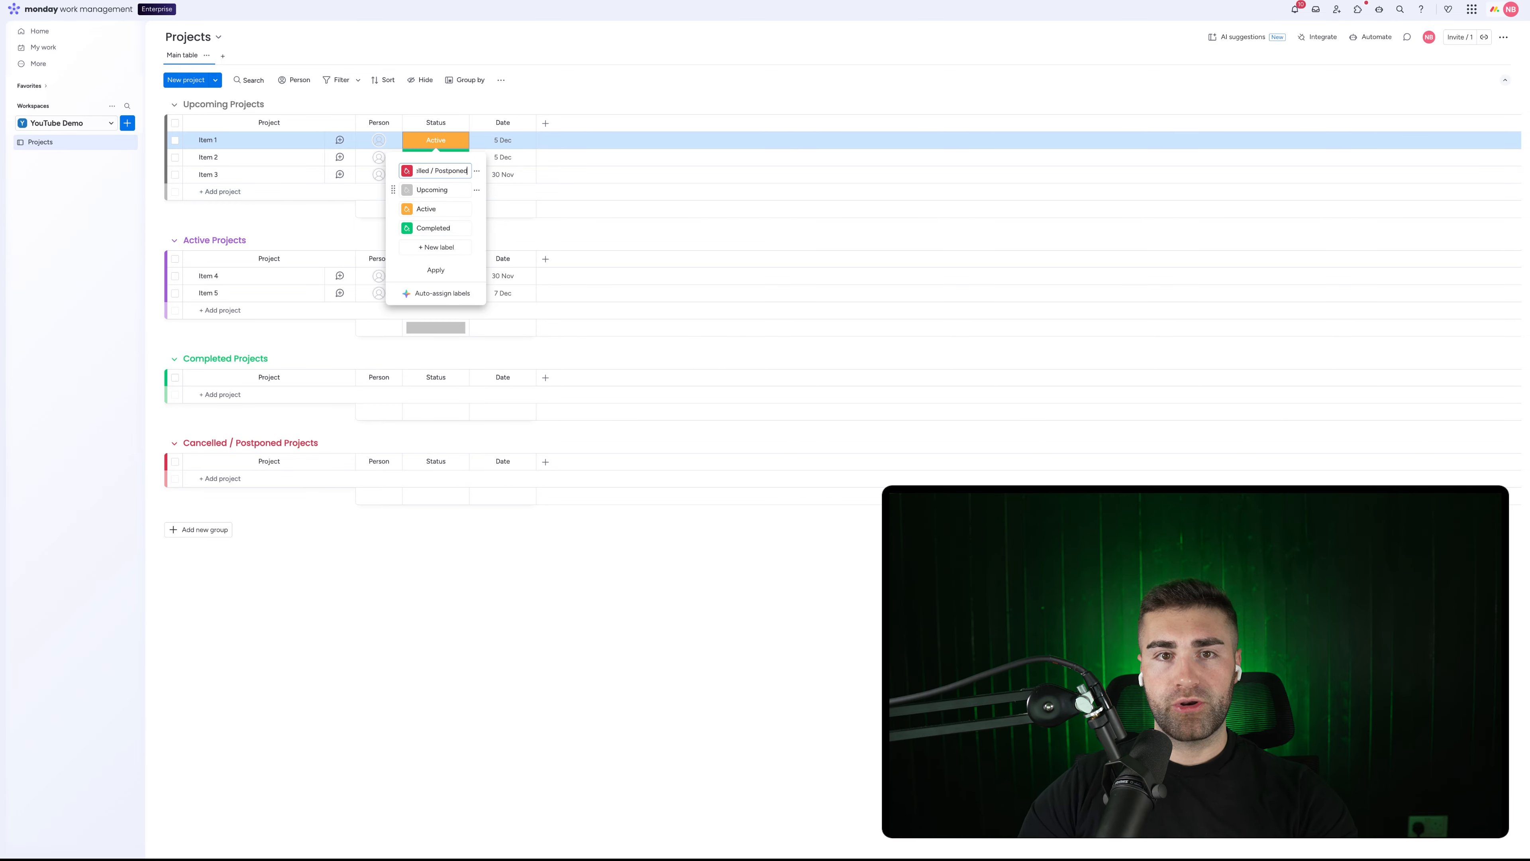
pyautogui.moveTo(389, 164); pyautogui.dragTo(398, 234)
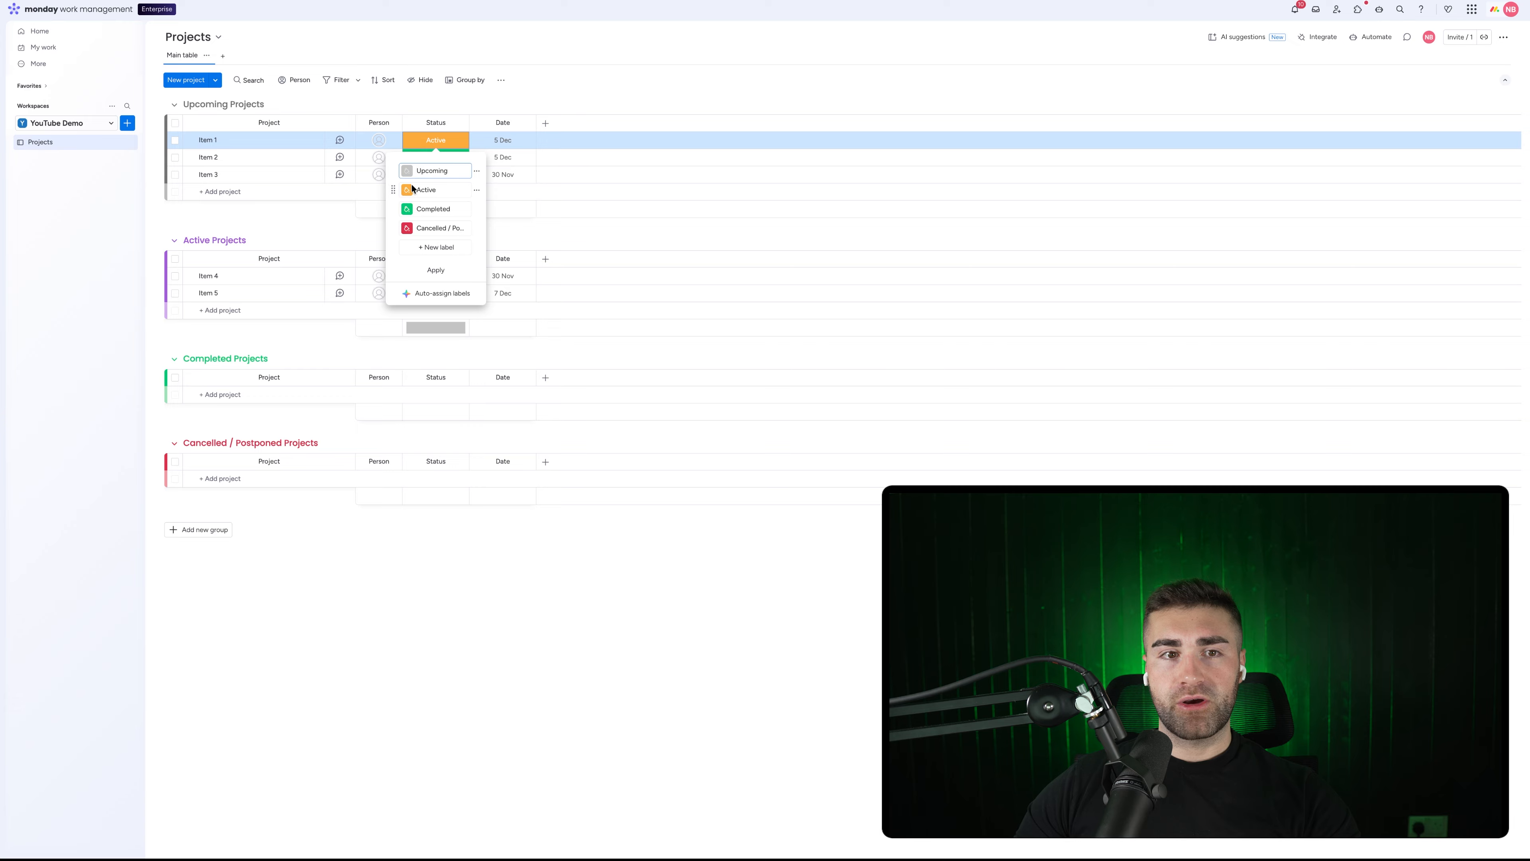
# Change the Active status label's colour to purple and apply the label edits
pyautogui.click(411, 190)
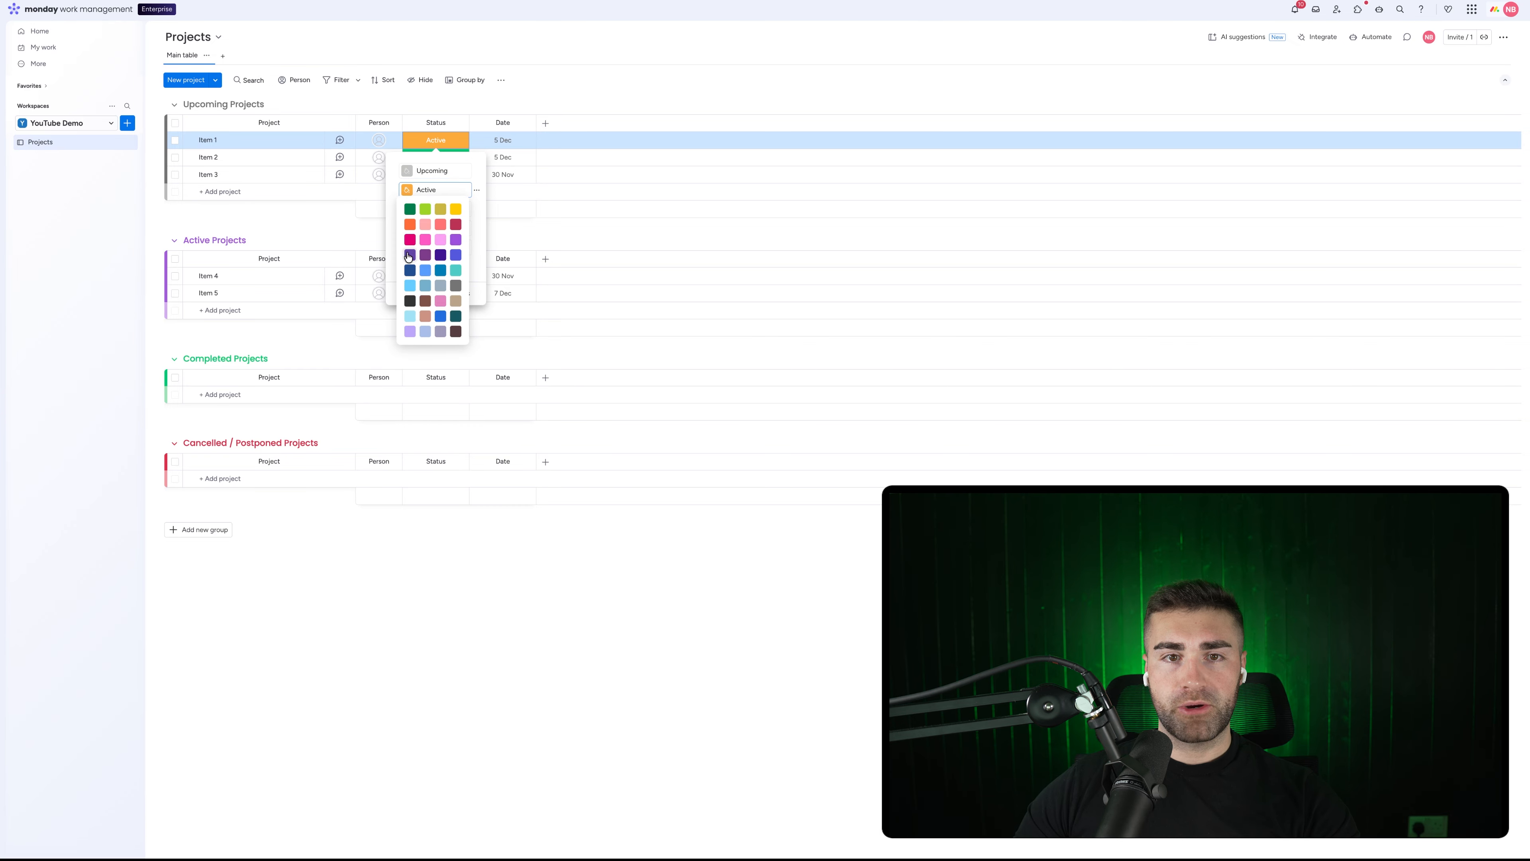
pyautogui.click(410, 255)
pyautogui.click(434, 280)
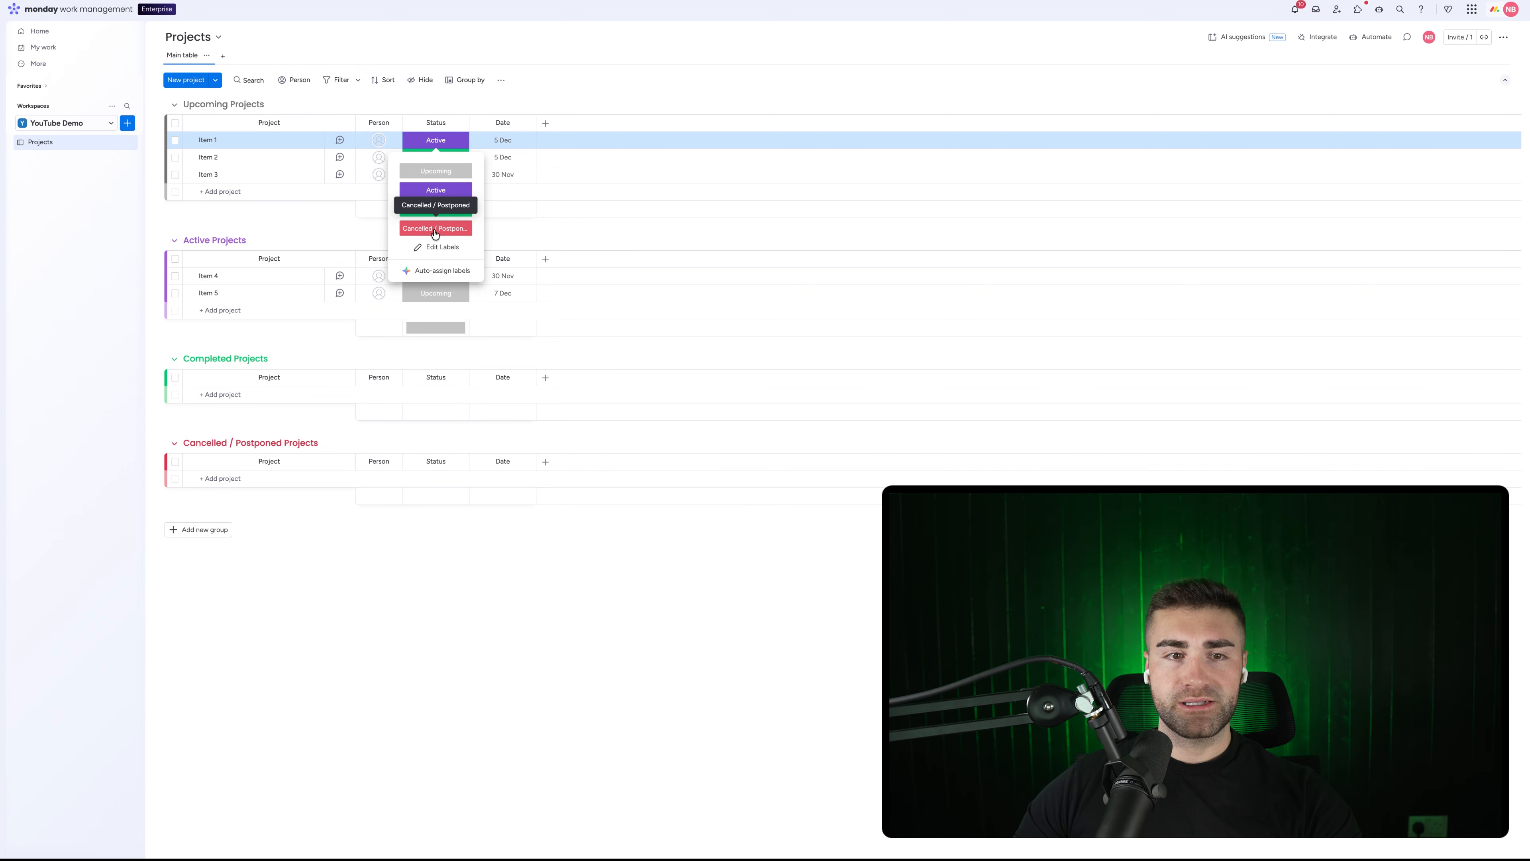
# Hide the Status column's summary row across the board's groups
pyautogui.click(301, 210)
pyautogui.click(459, 123)
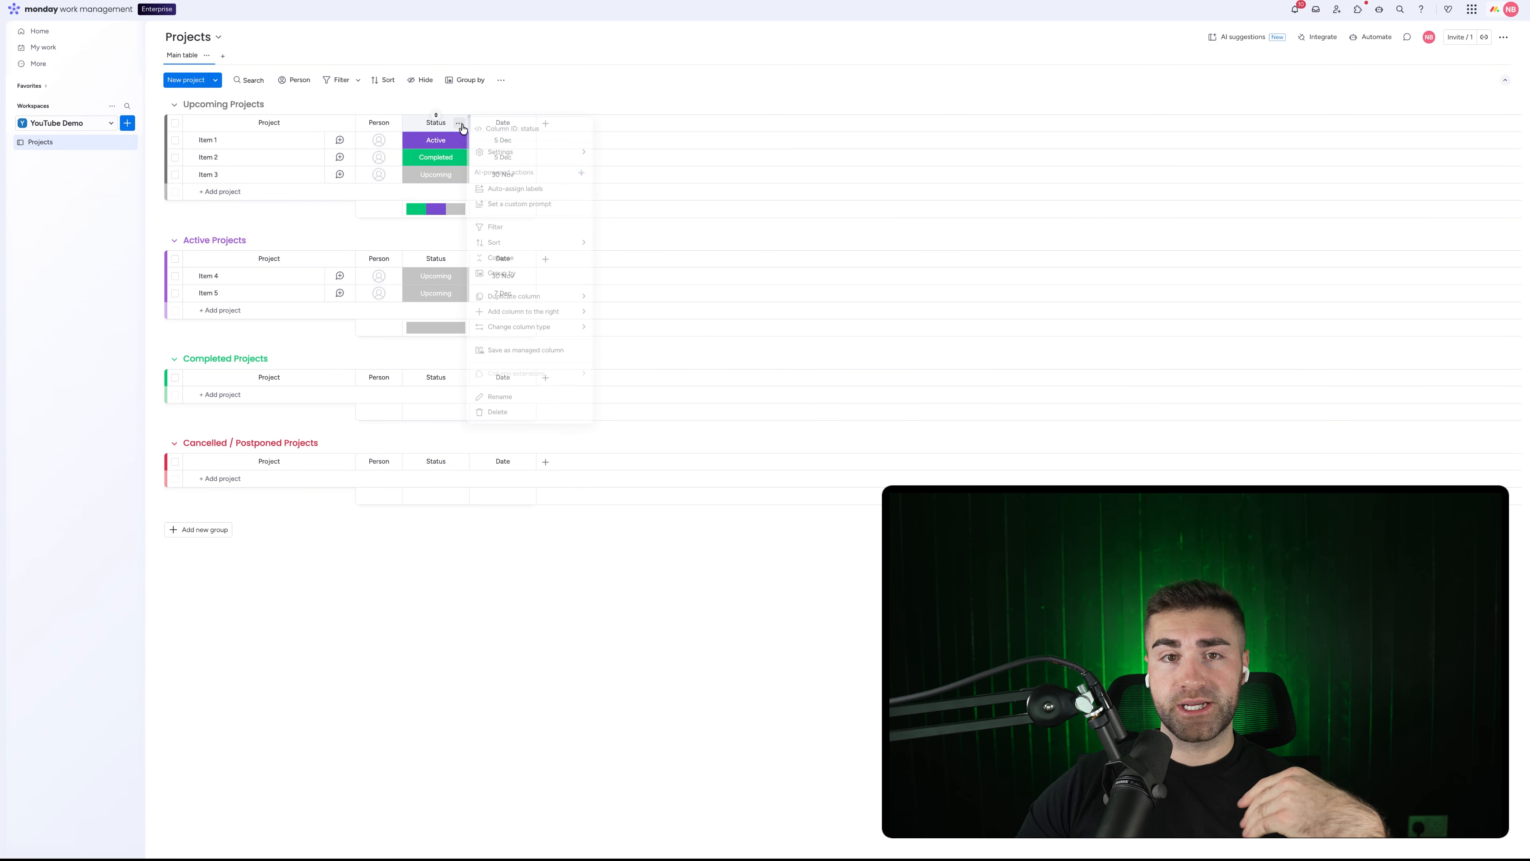
pyautogui.moveTo(500, 152)
pyautogui.click(624, 258)
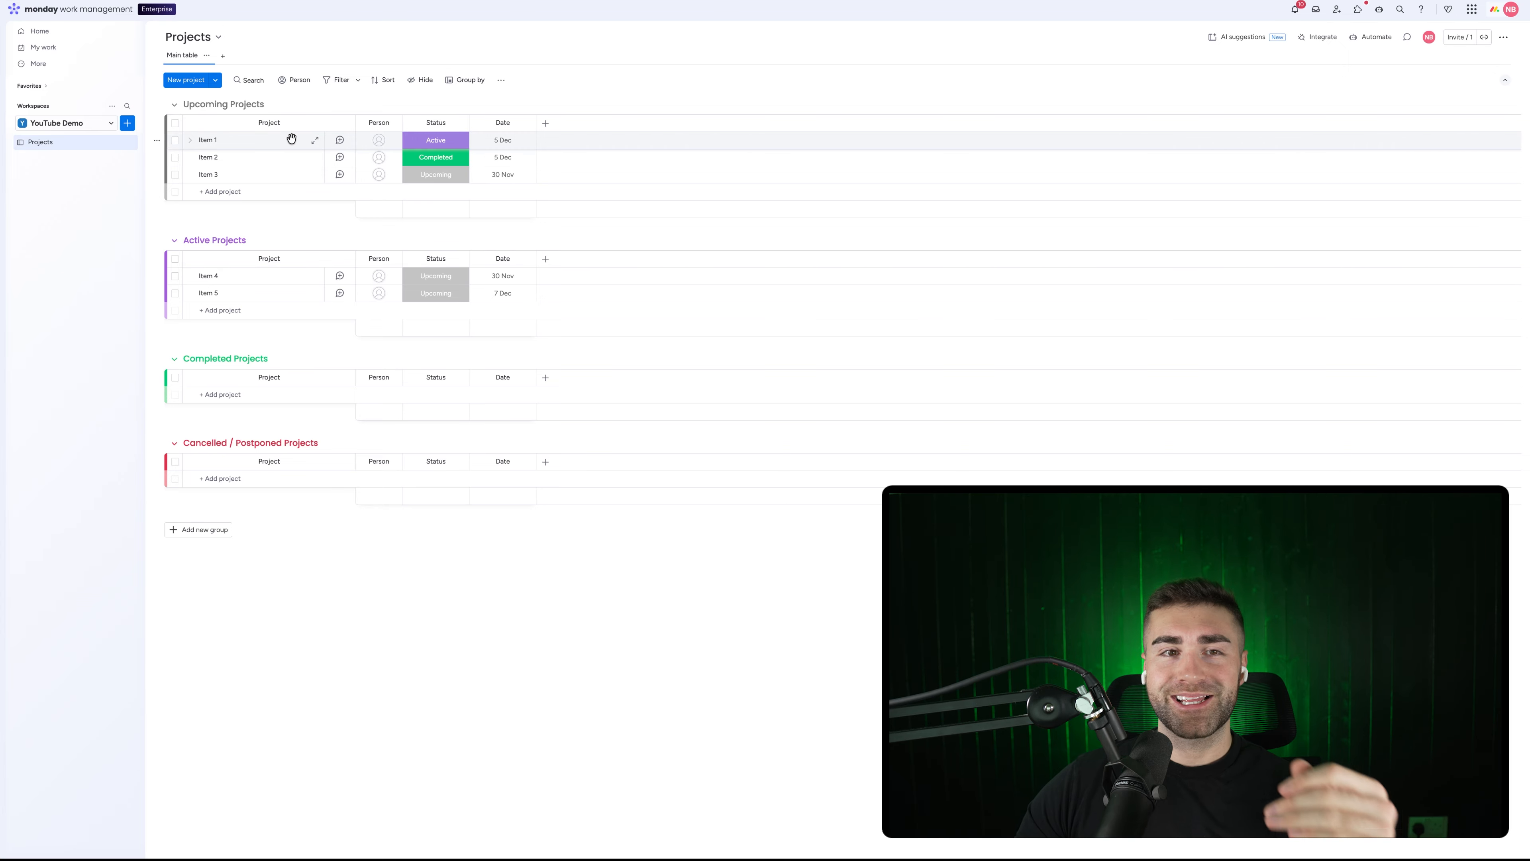
pyautogui.click(424, 144)
pyautogui.click(423, 147)
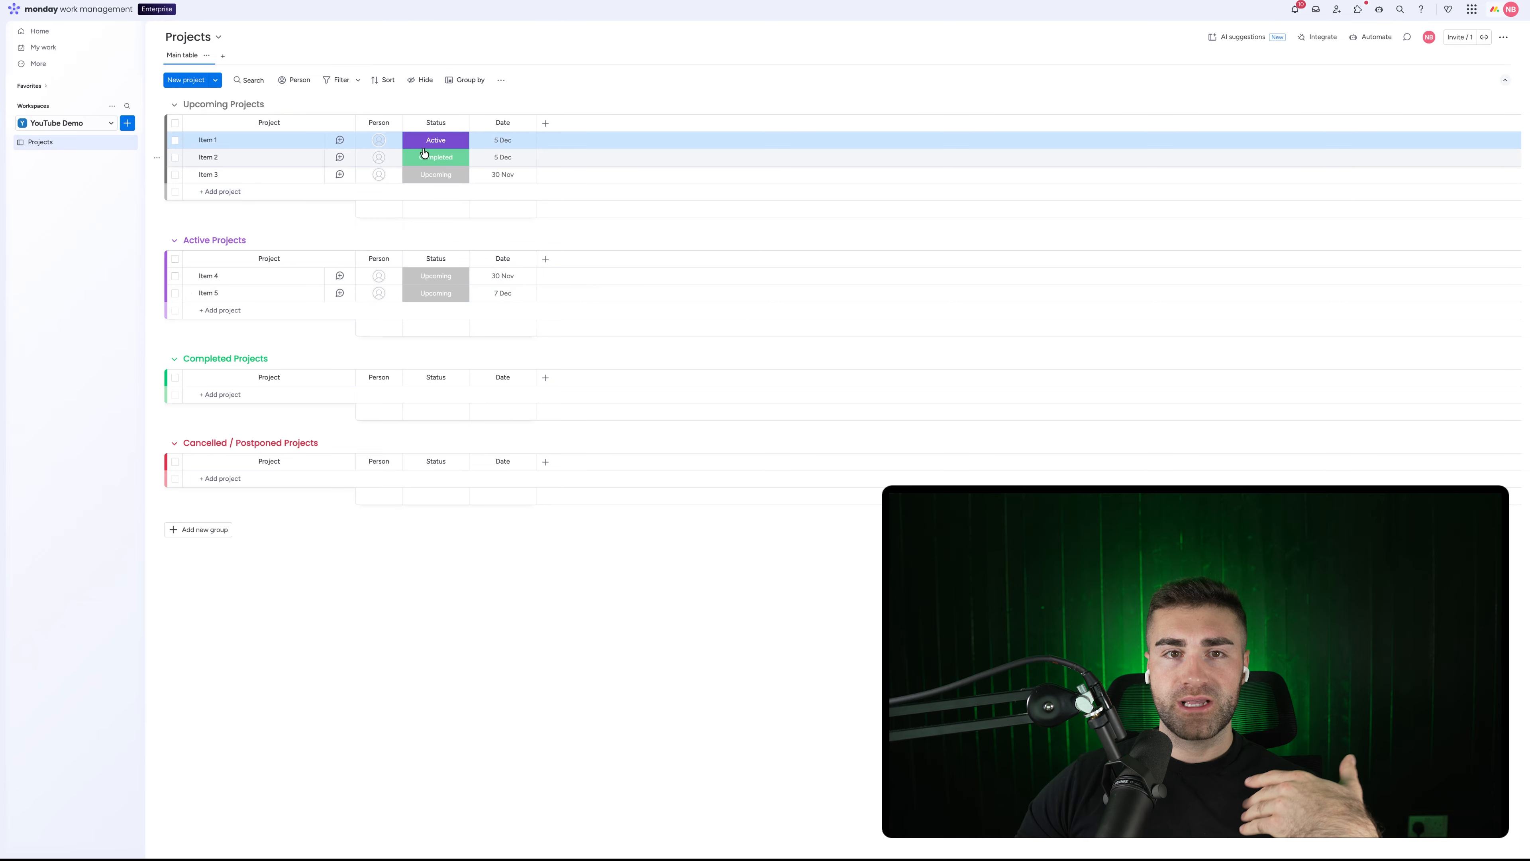
pyautogui.click(435, 157)
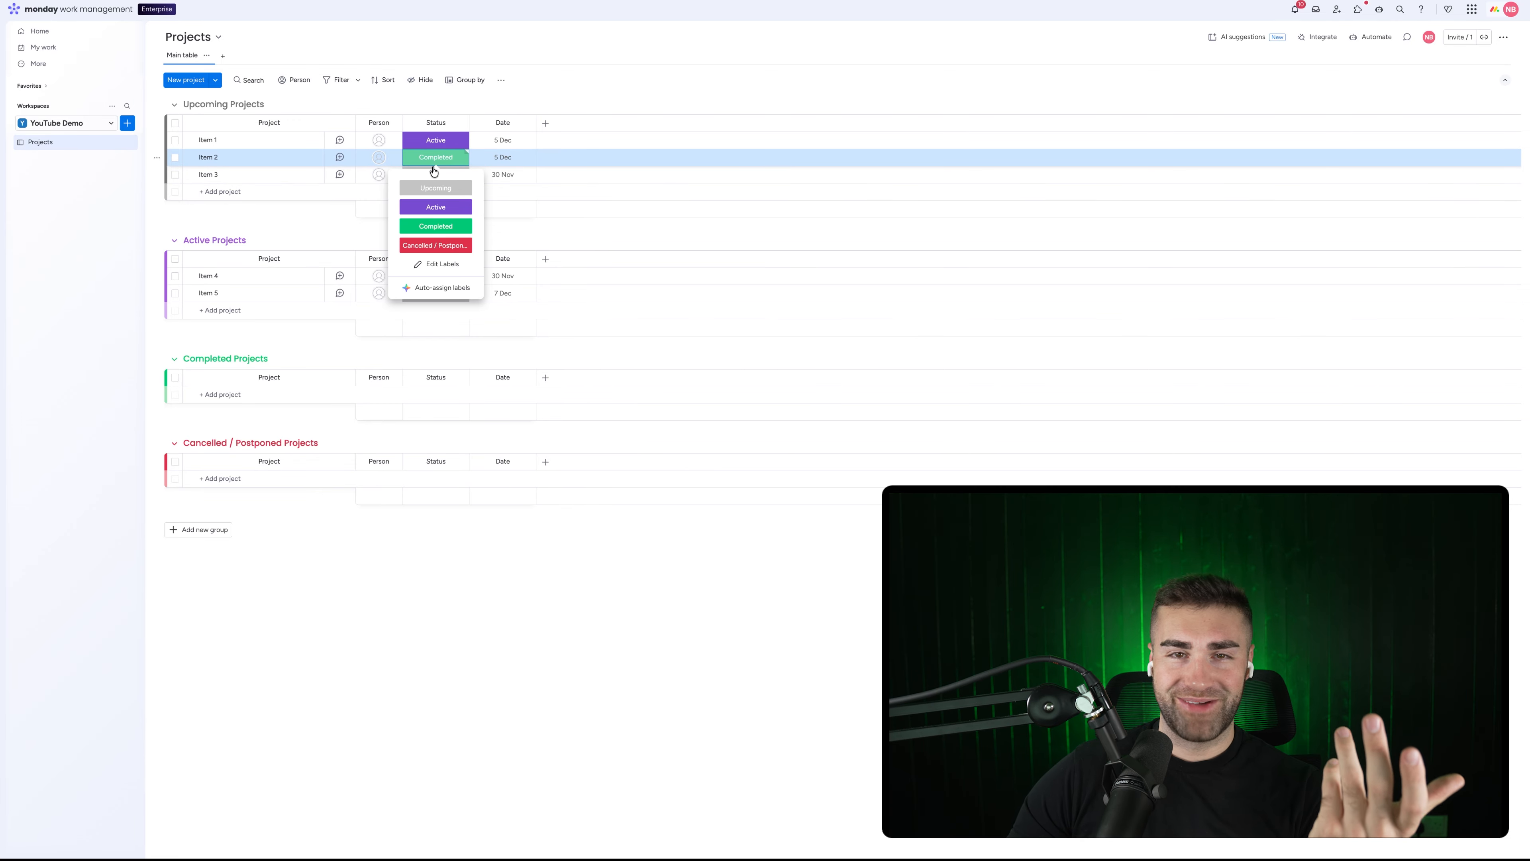
pyautogui.click(563, 96)
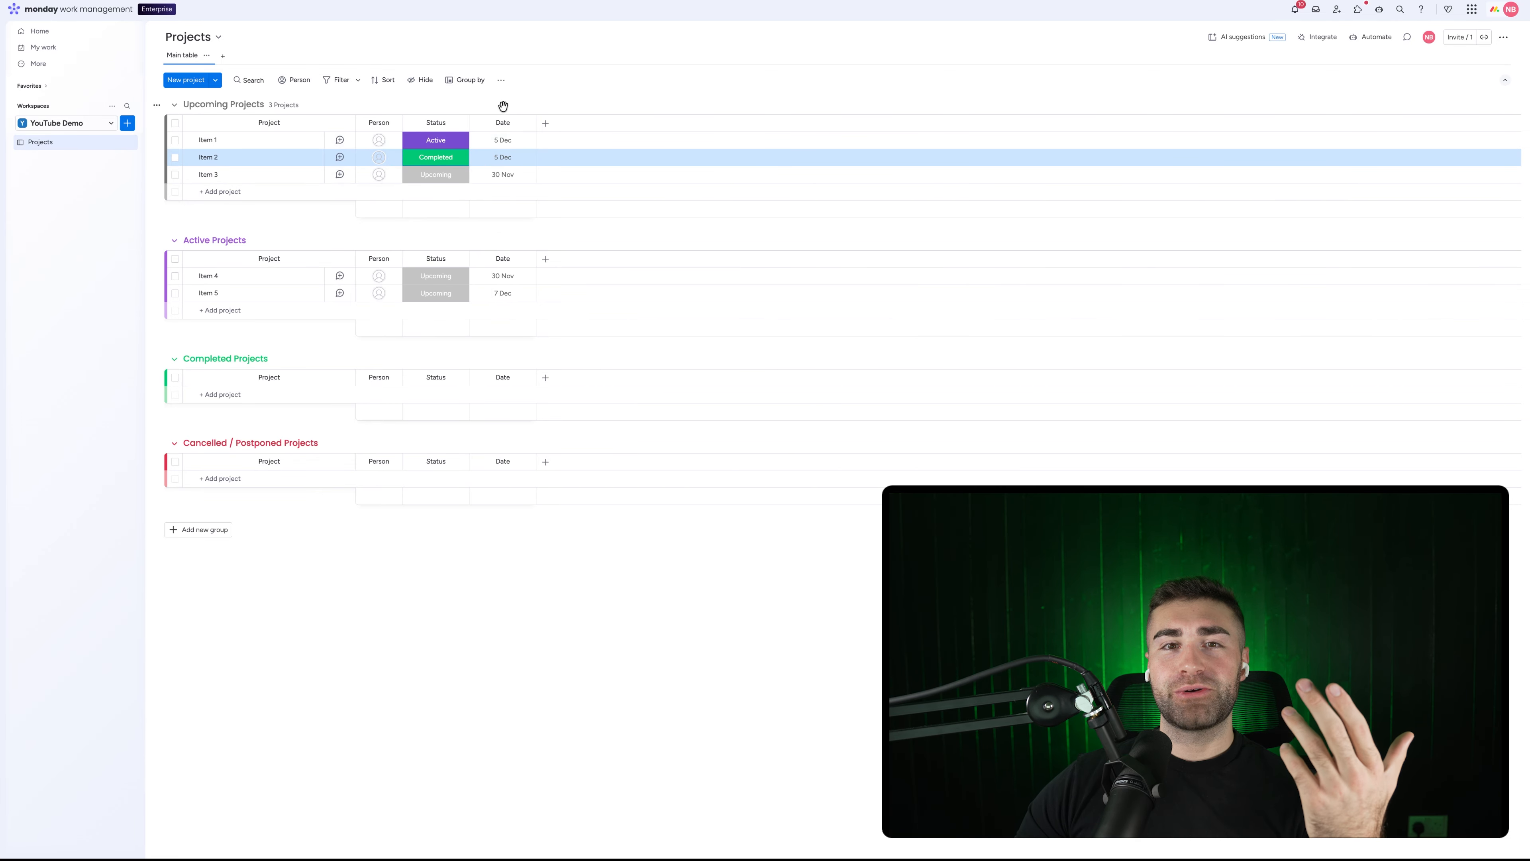
# Delete the Date column from the Projects board
pyautogui.click(526, 123)
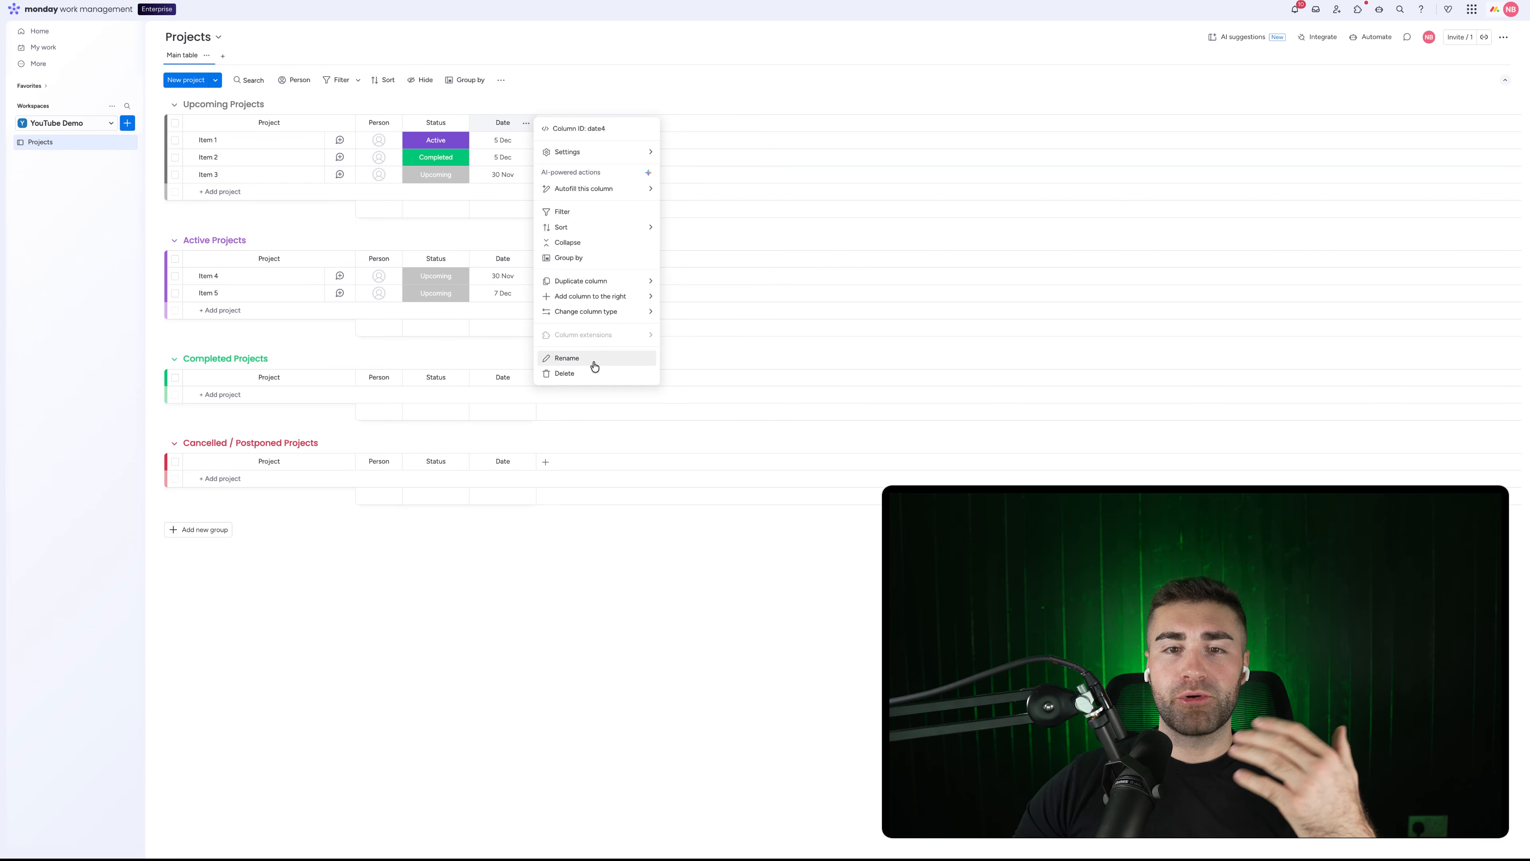
pyautogui.click(587, 373)
pyautogui.click(879, 63)
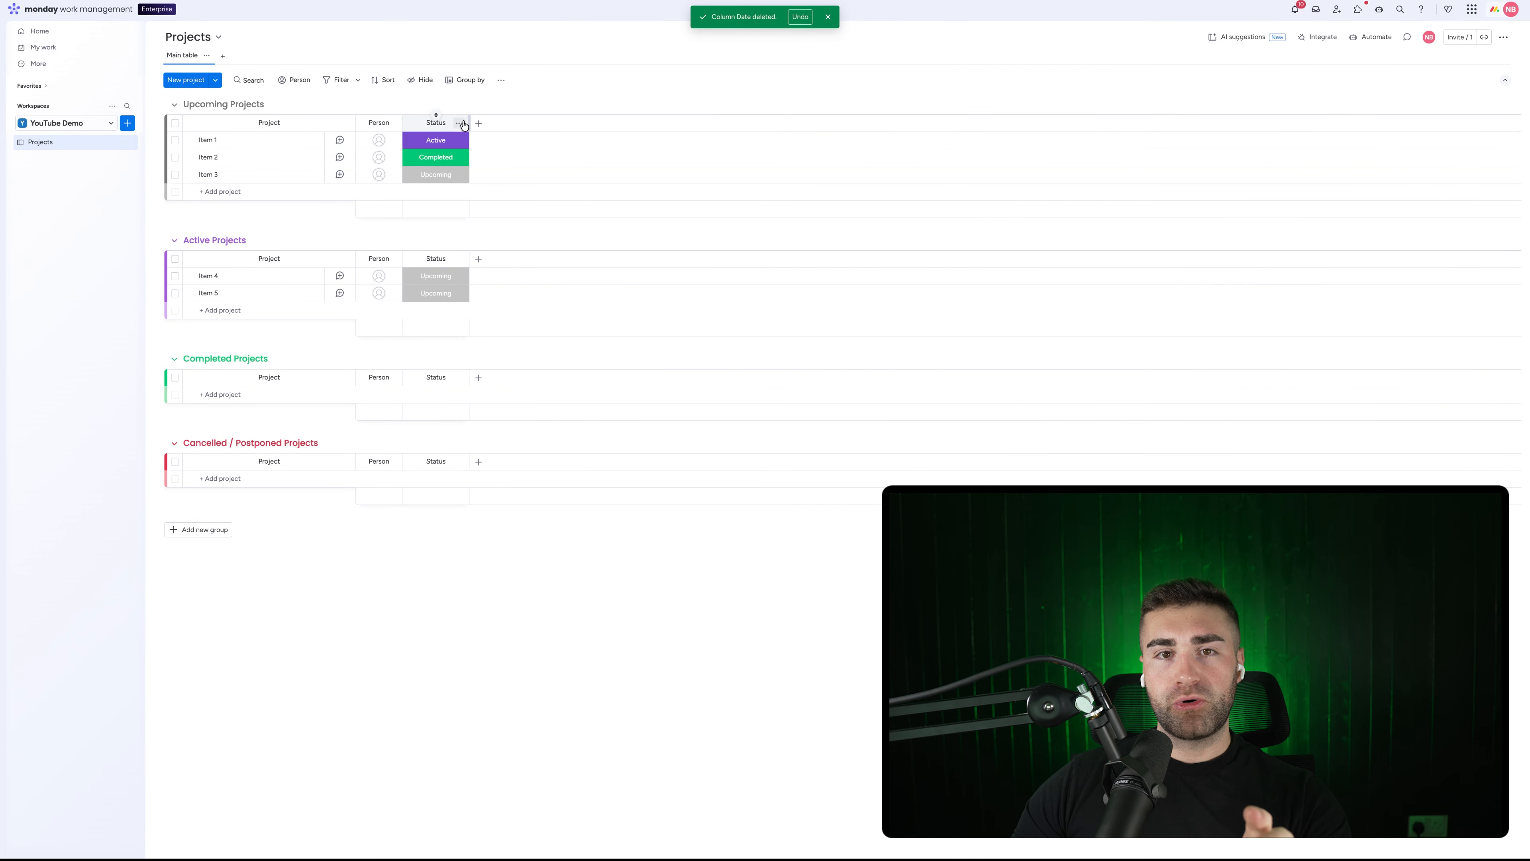
# Add a Numbers column after Status and name it Project Revenue
pyautogui.click(477, 124)
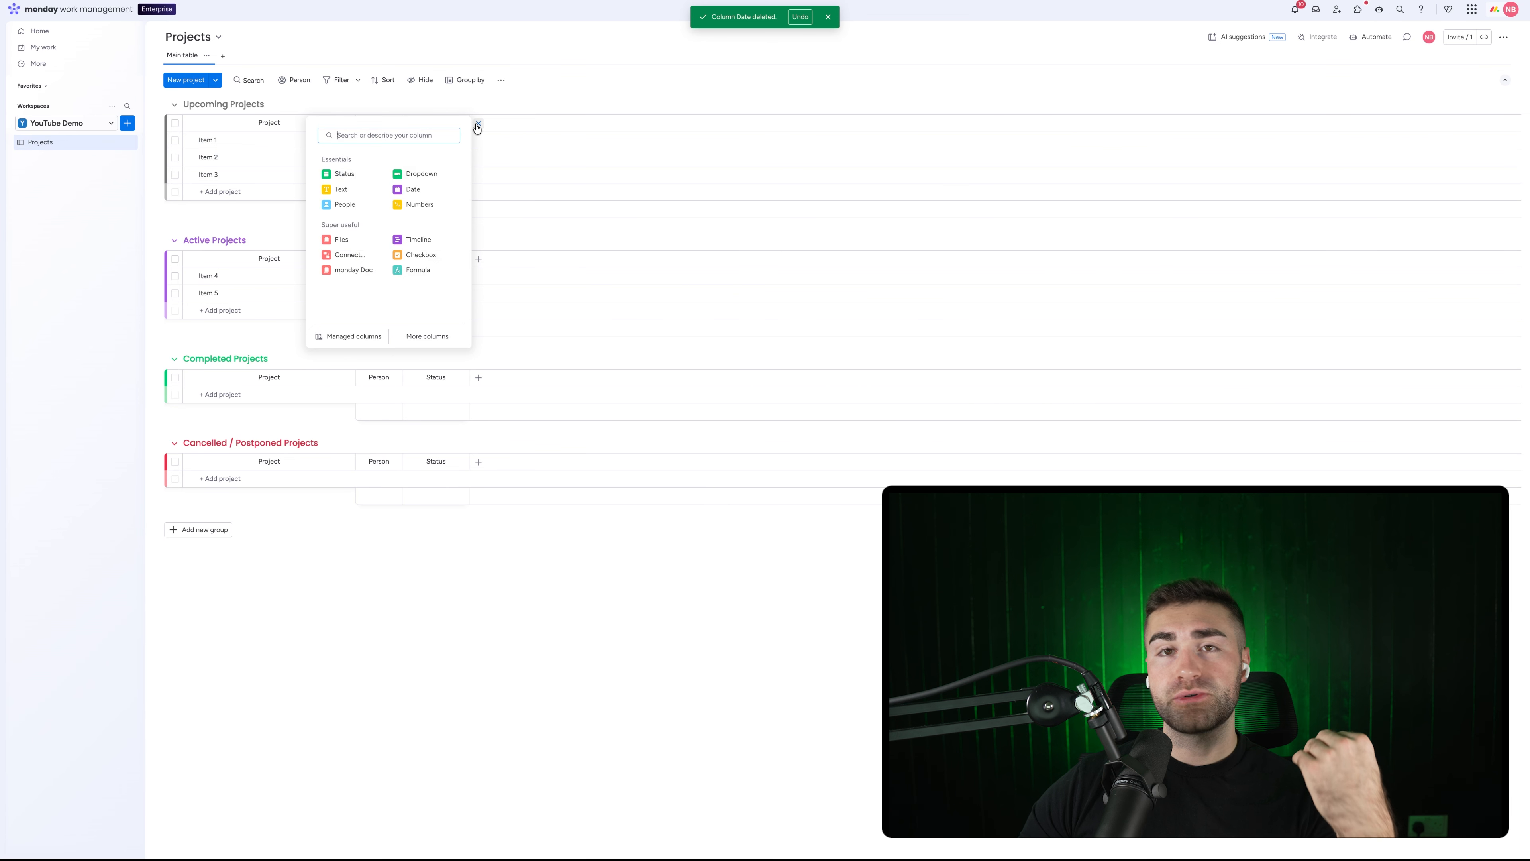
pyautogui.click(424, 206)
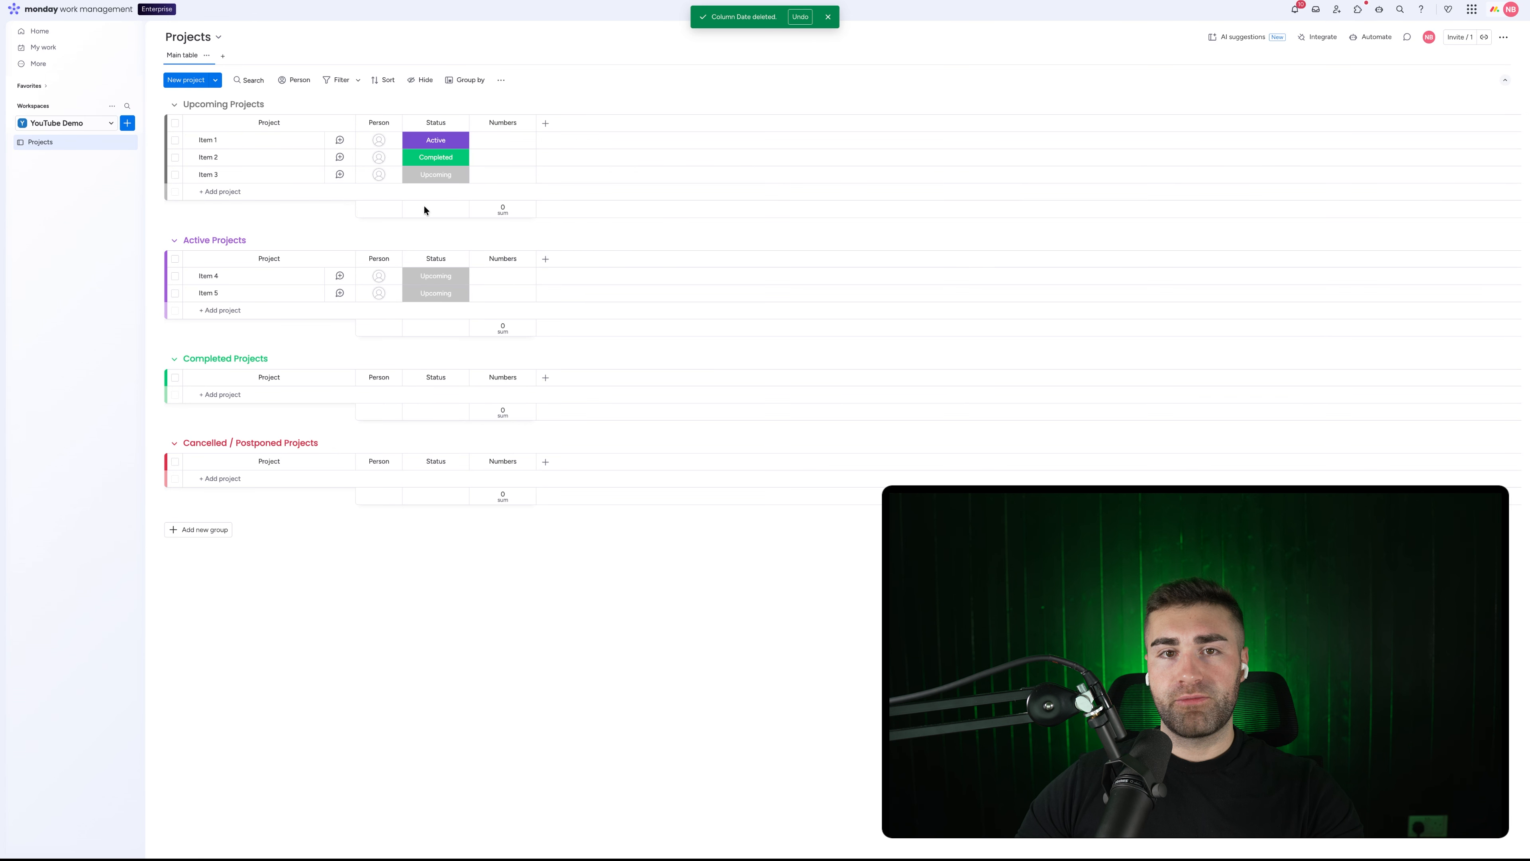
pyautogui.click(504, 122)
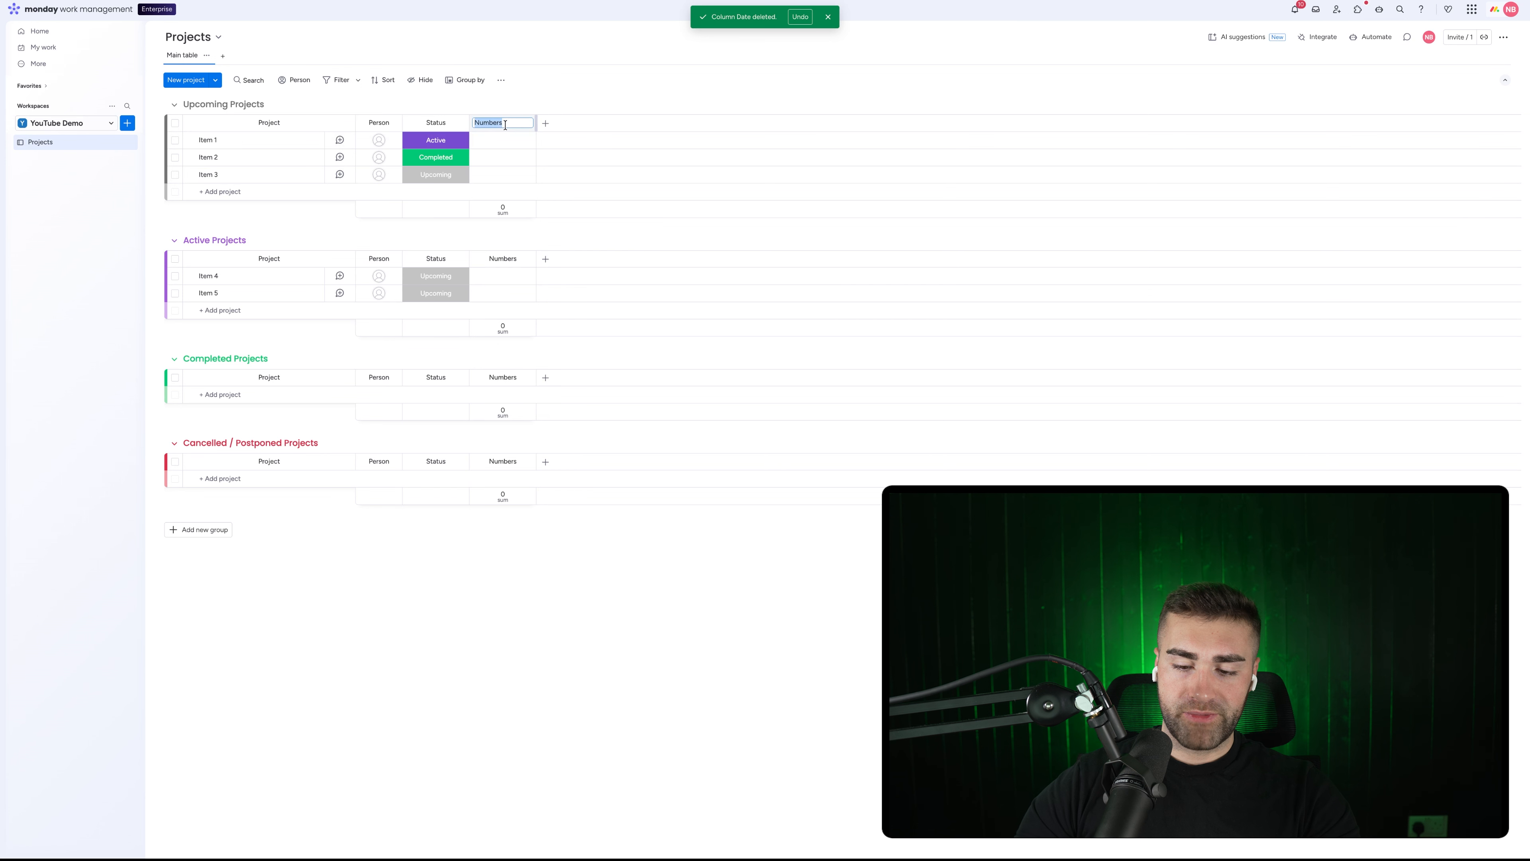
pyautogui.write('Project Revenue')
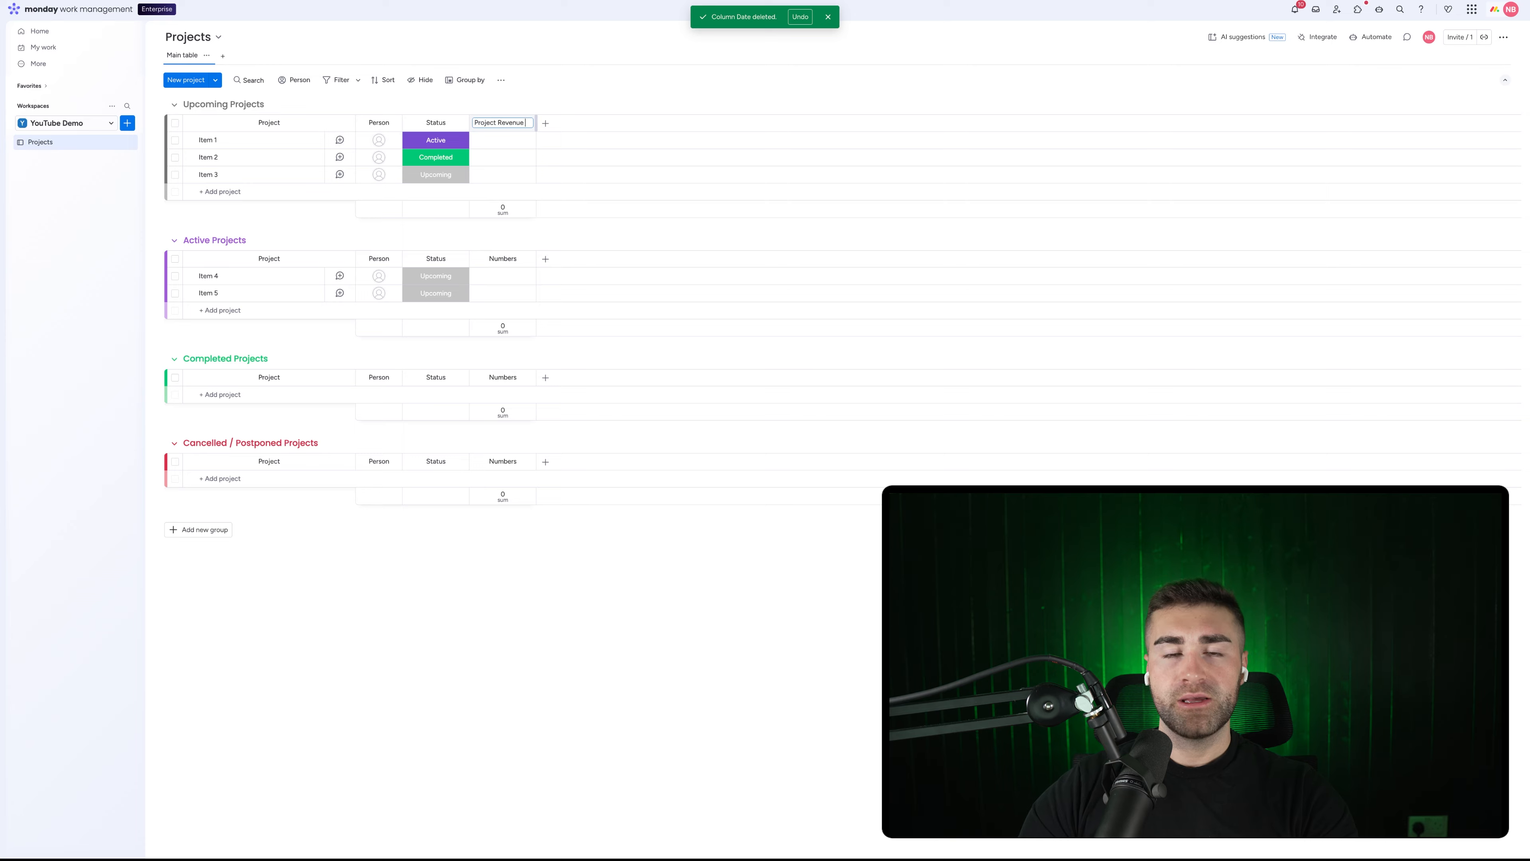
pyautogui.press('Return')
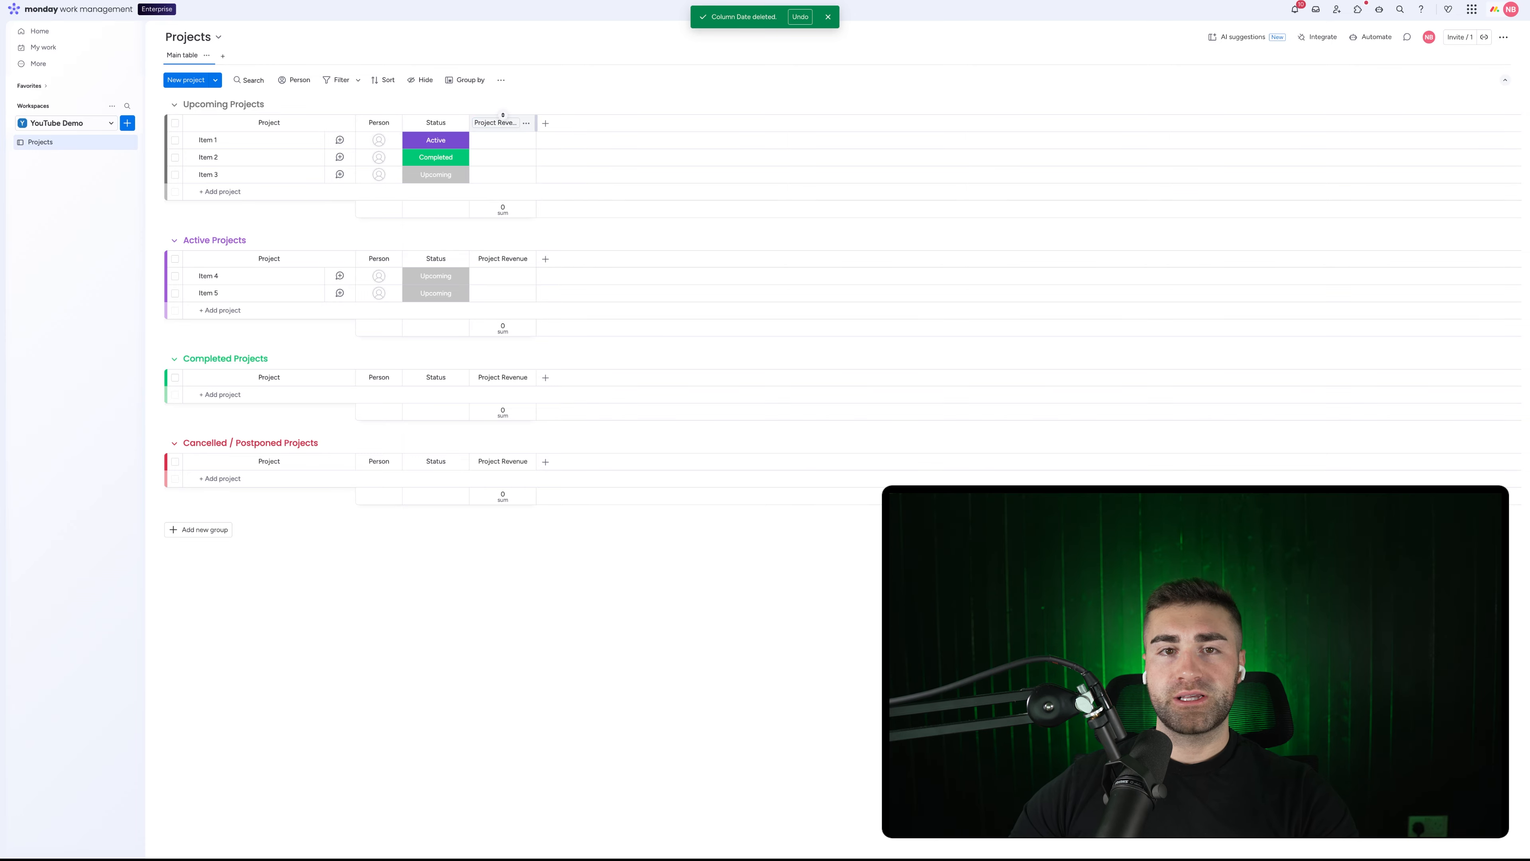
# Customize the Project Revenue column to show 2 decimal places with the $ unit
pyautogui.click(528, 123)
pyautogui.moveTo(572, 151)
pyautogui.click(774, 156)
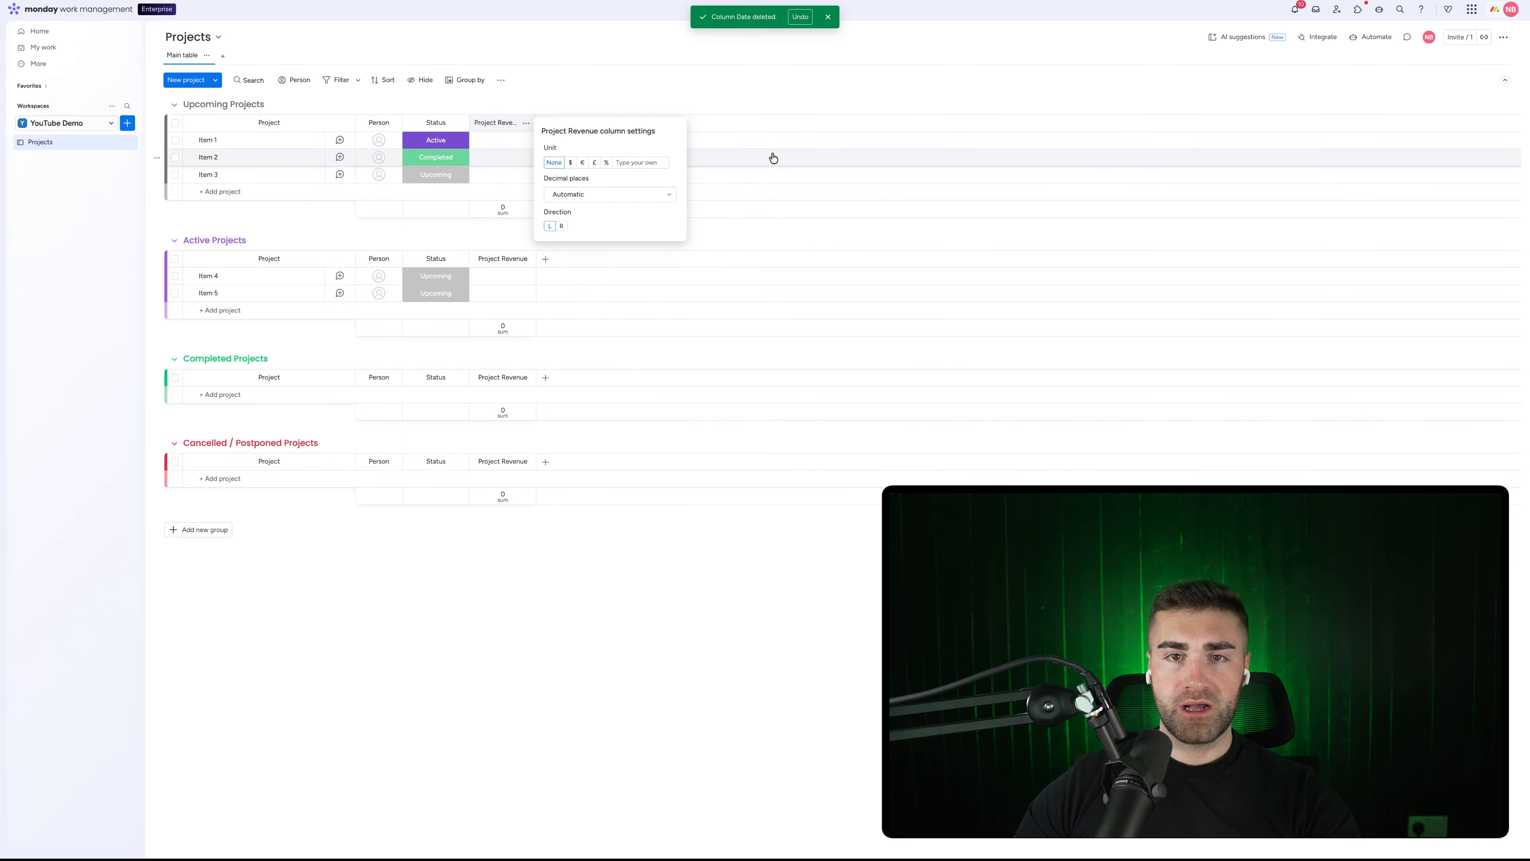
pyautogui.click(637, 195)
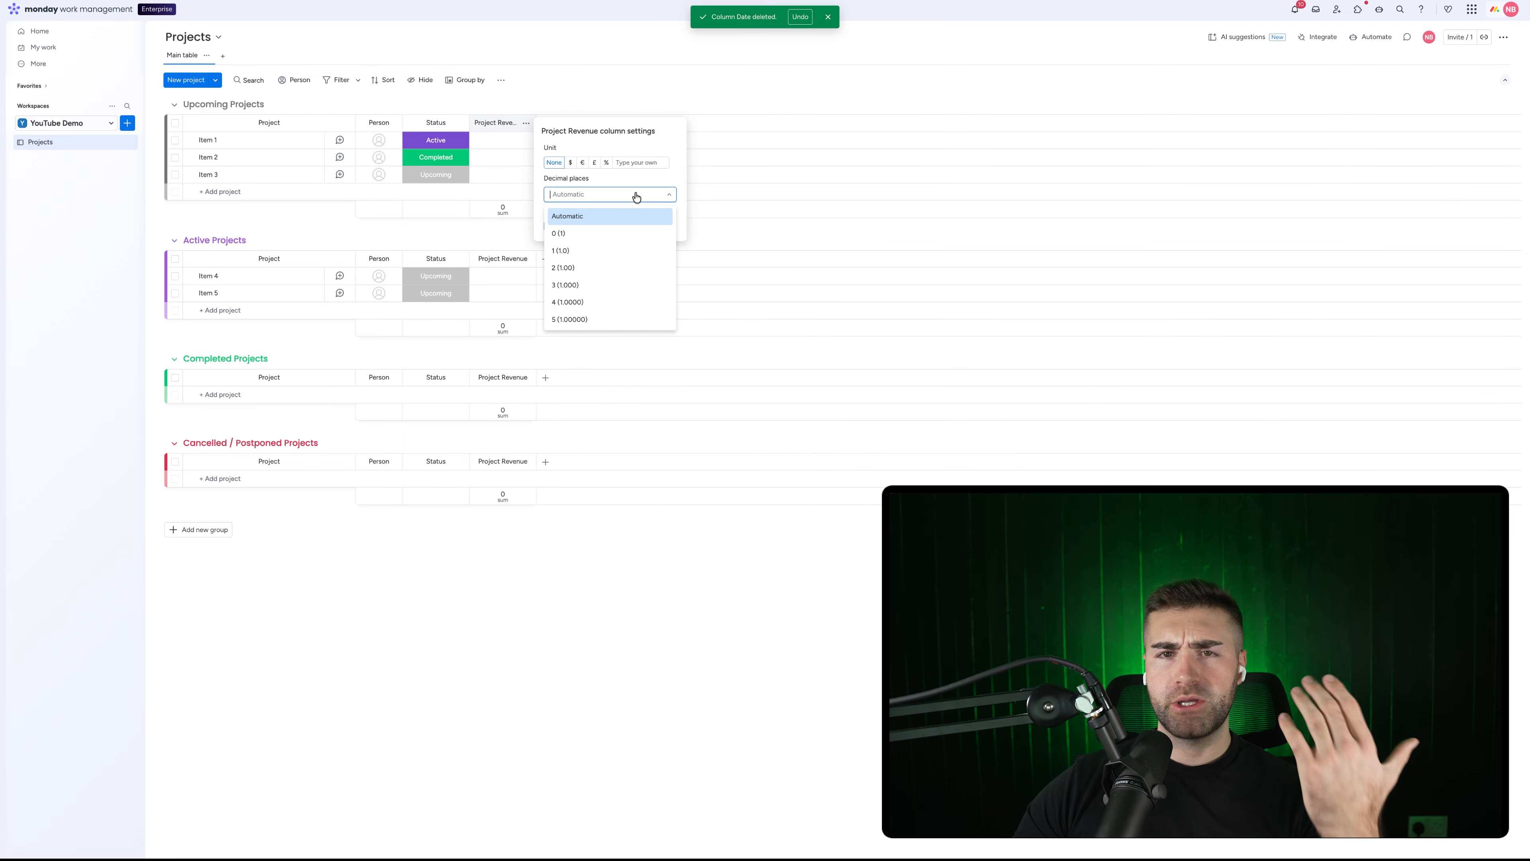
pyautogui.click(591, 267)
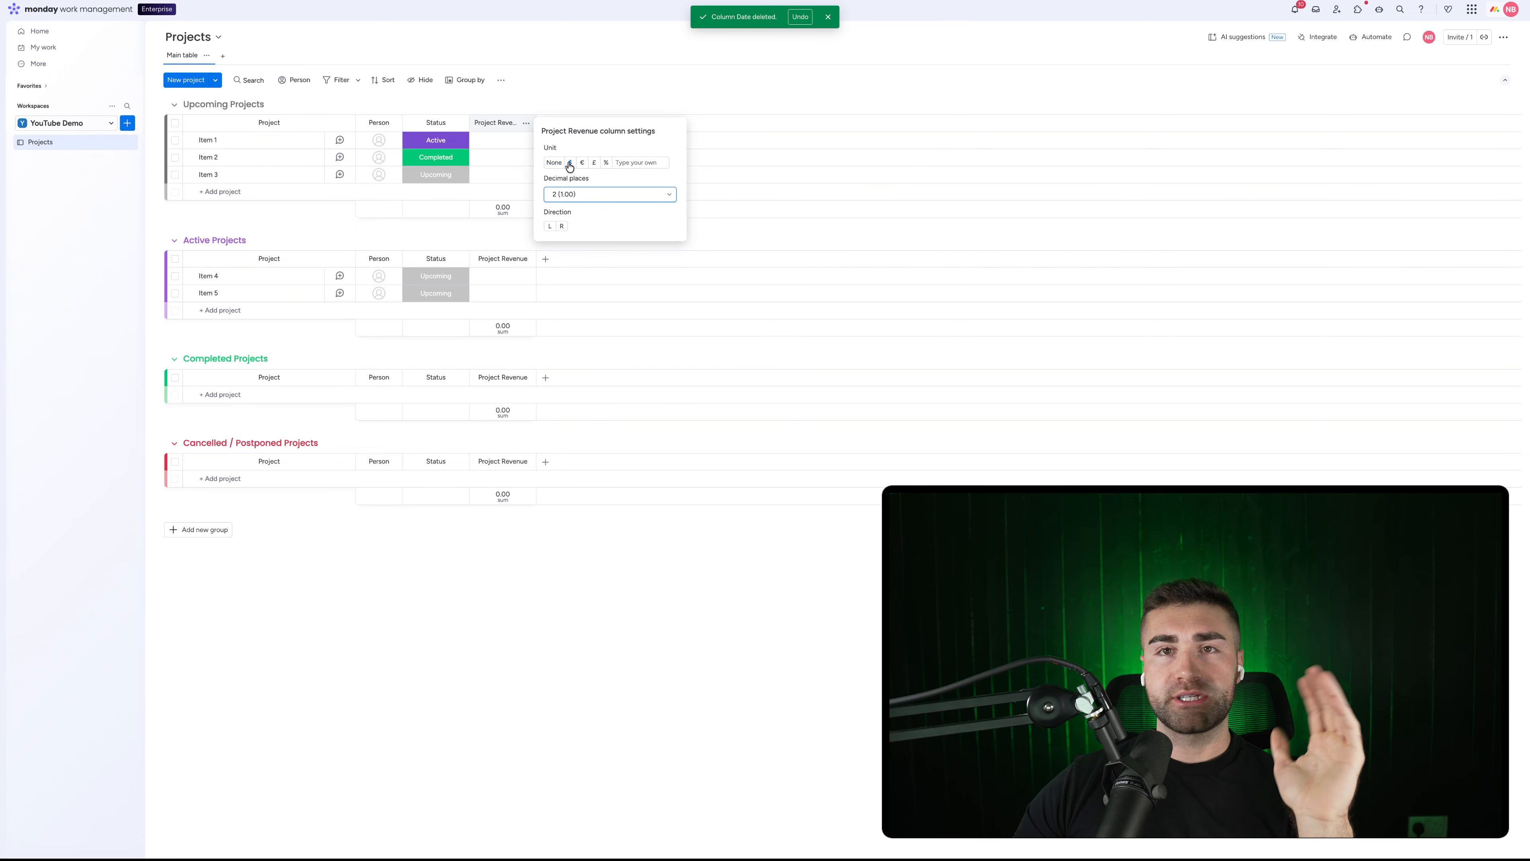
pyautogui.click(570, 167)
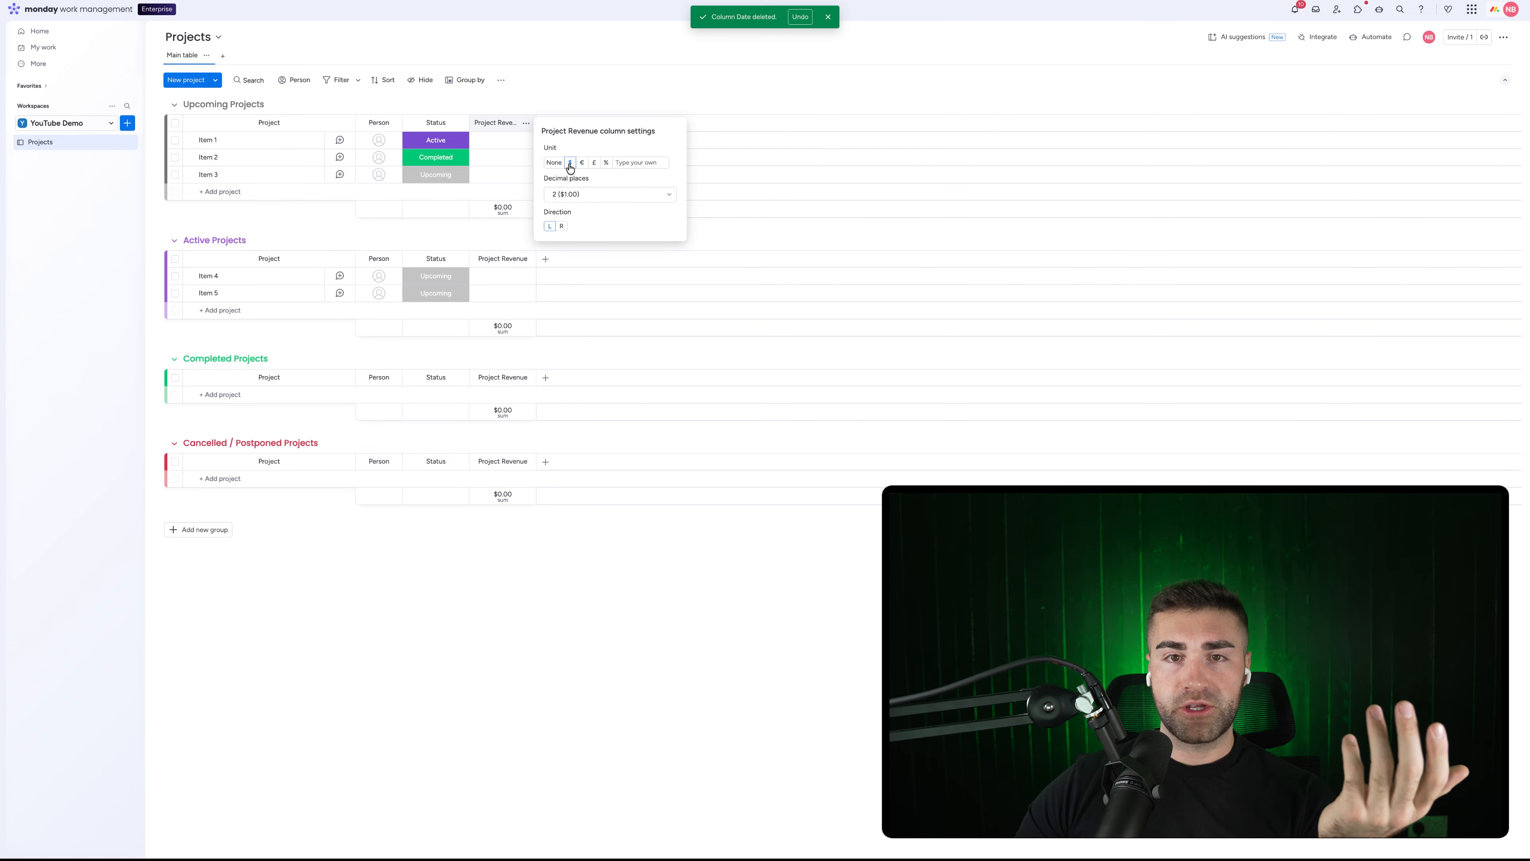
pyautogui.click(560, 106)
# Hide the Project Revenue column's summary
pyautogui.click(526, 123)
pyautogui.moveTo(567, 152)
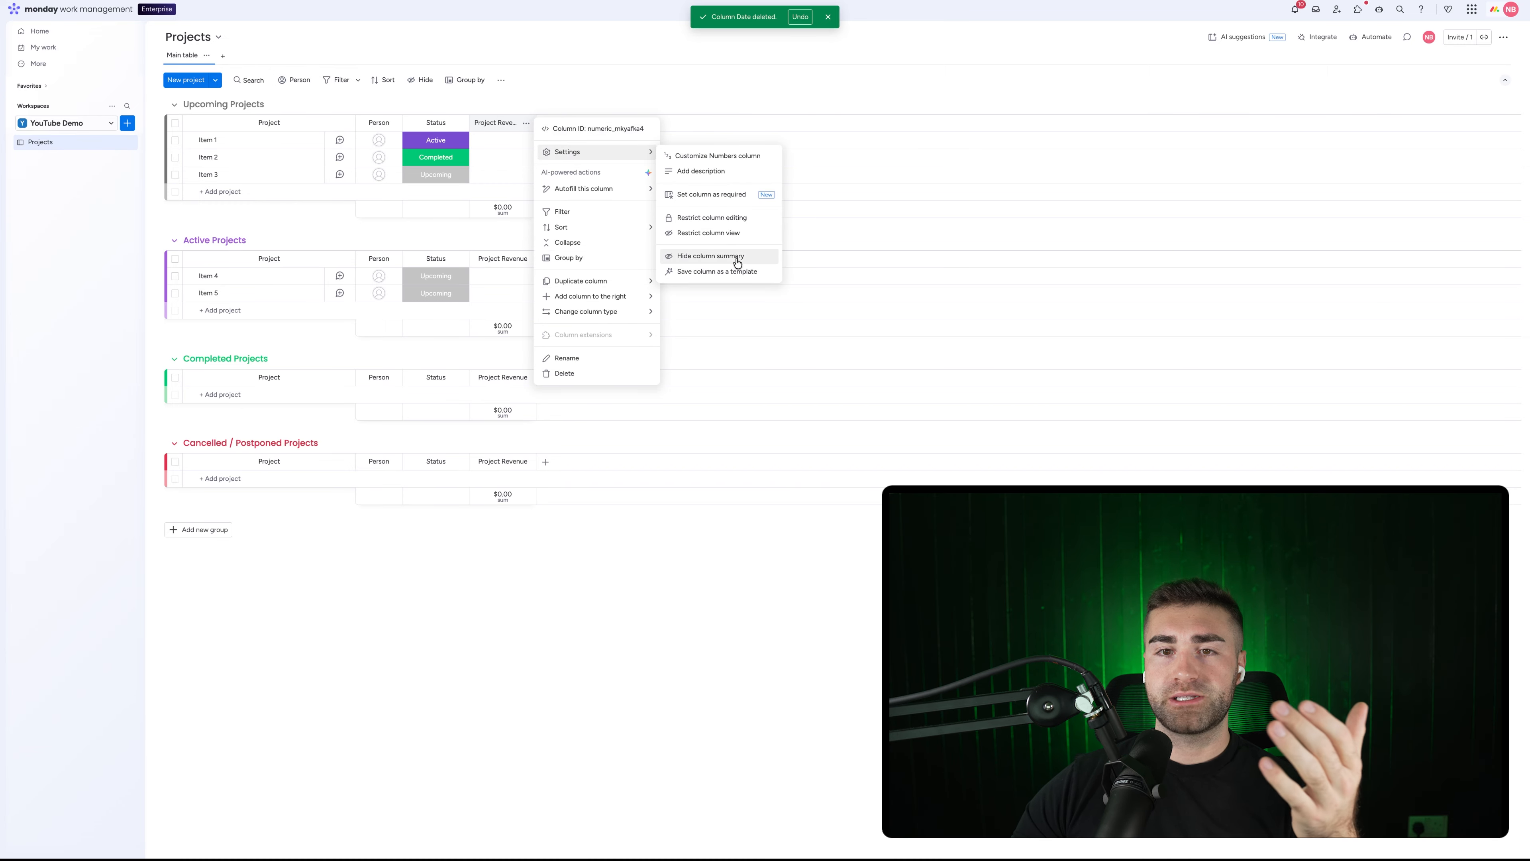
pyautogui.click(735, 261)
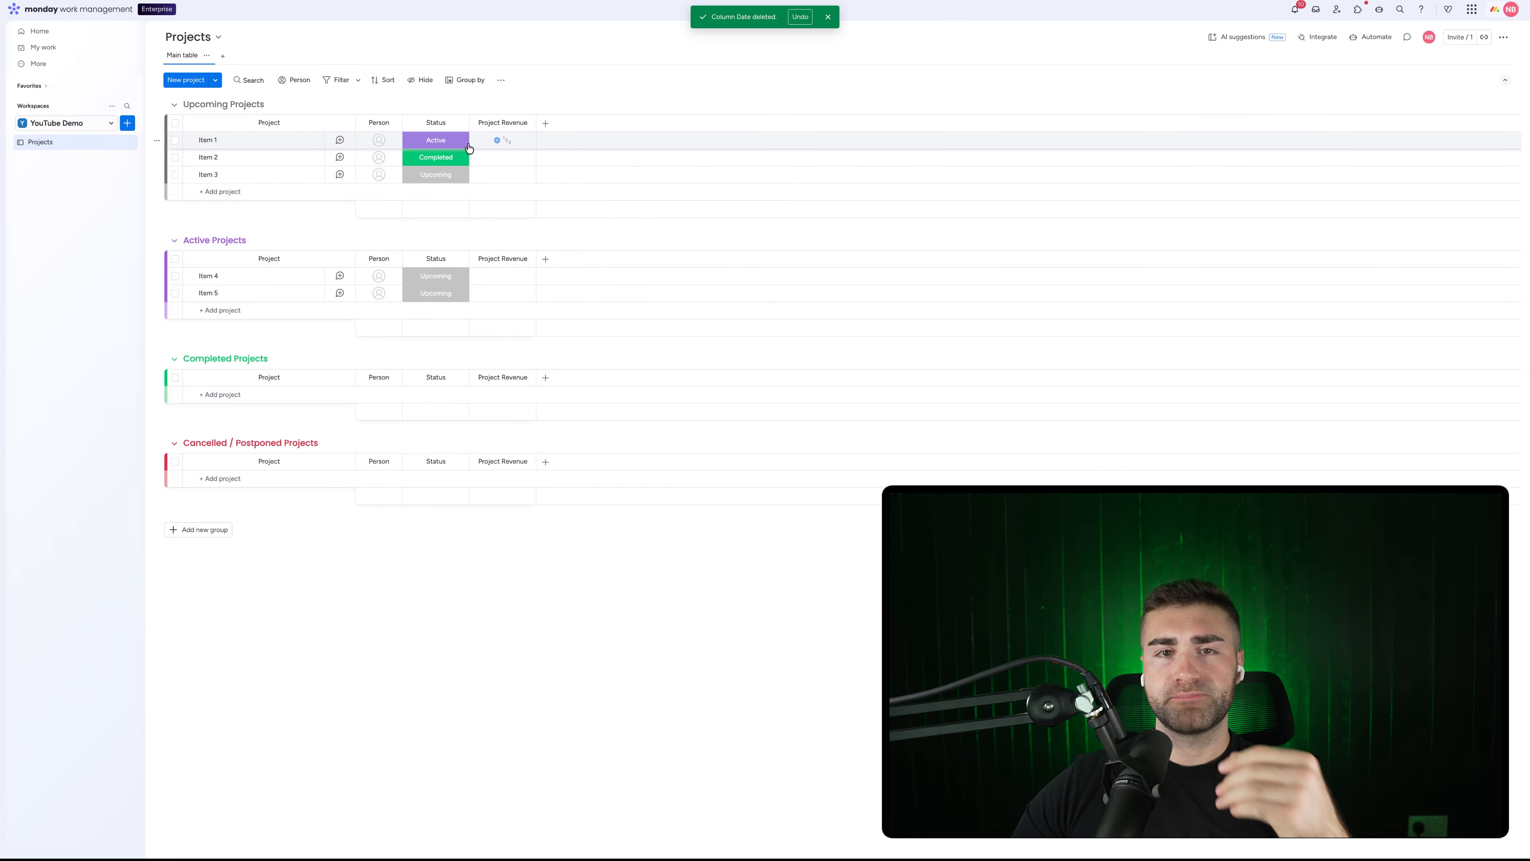
# Enter a Project Revenue of 50000 for Item 1 in Upcoming Projects
pyautogui.click(514, 139)
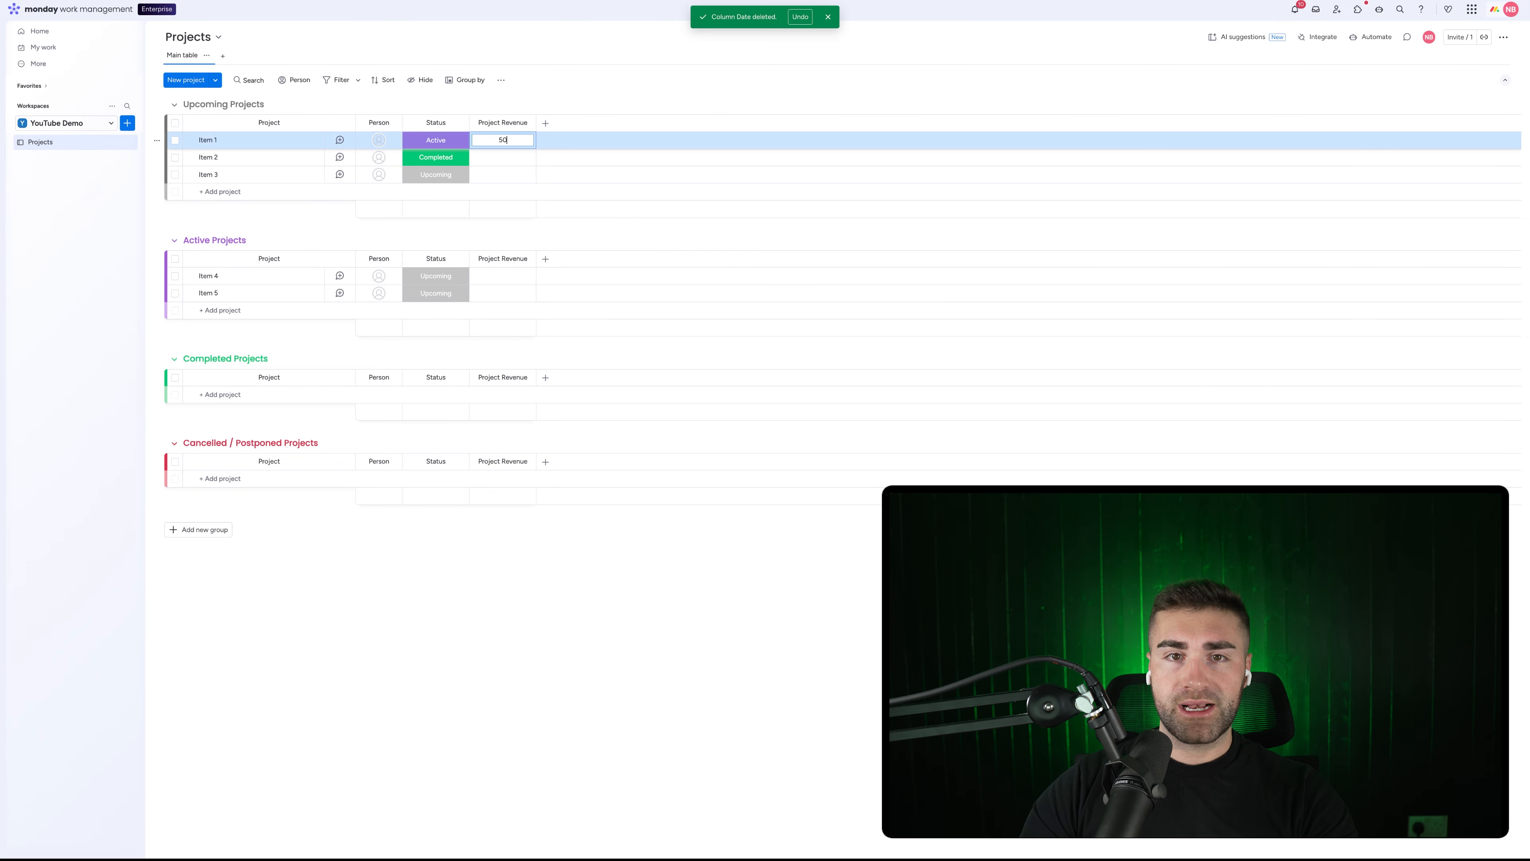
pyautogui.write('50000')
pyautogui.press('Return')
pyautogui.click(560, 97)
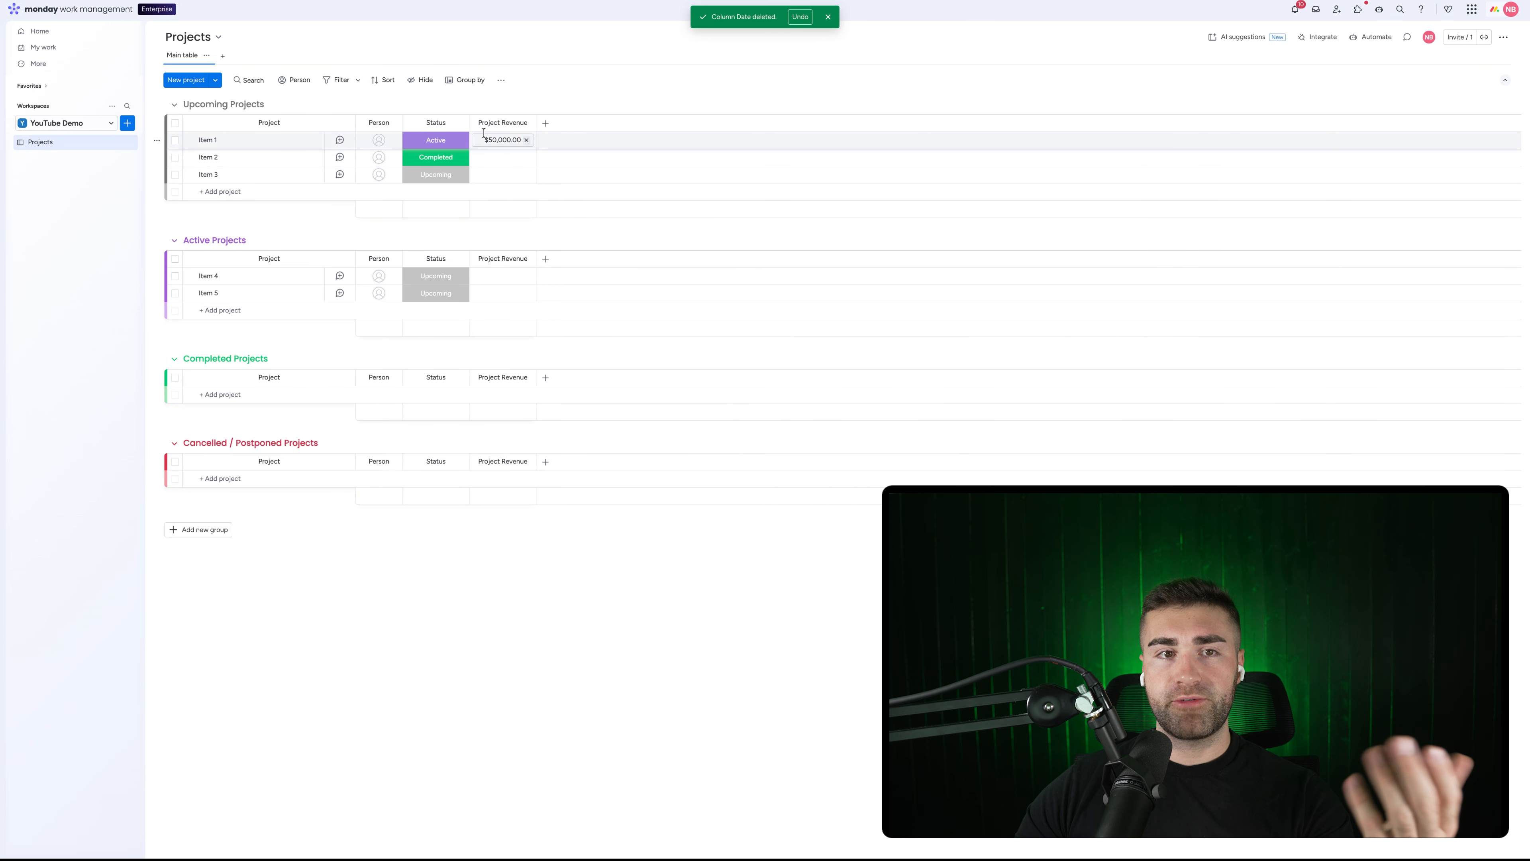
# Add a project named Example Project #1 to Upcoming Projects and set its Project Revenue to $400,000
pyautogui.click(221, 191)
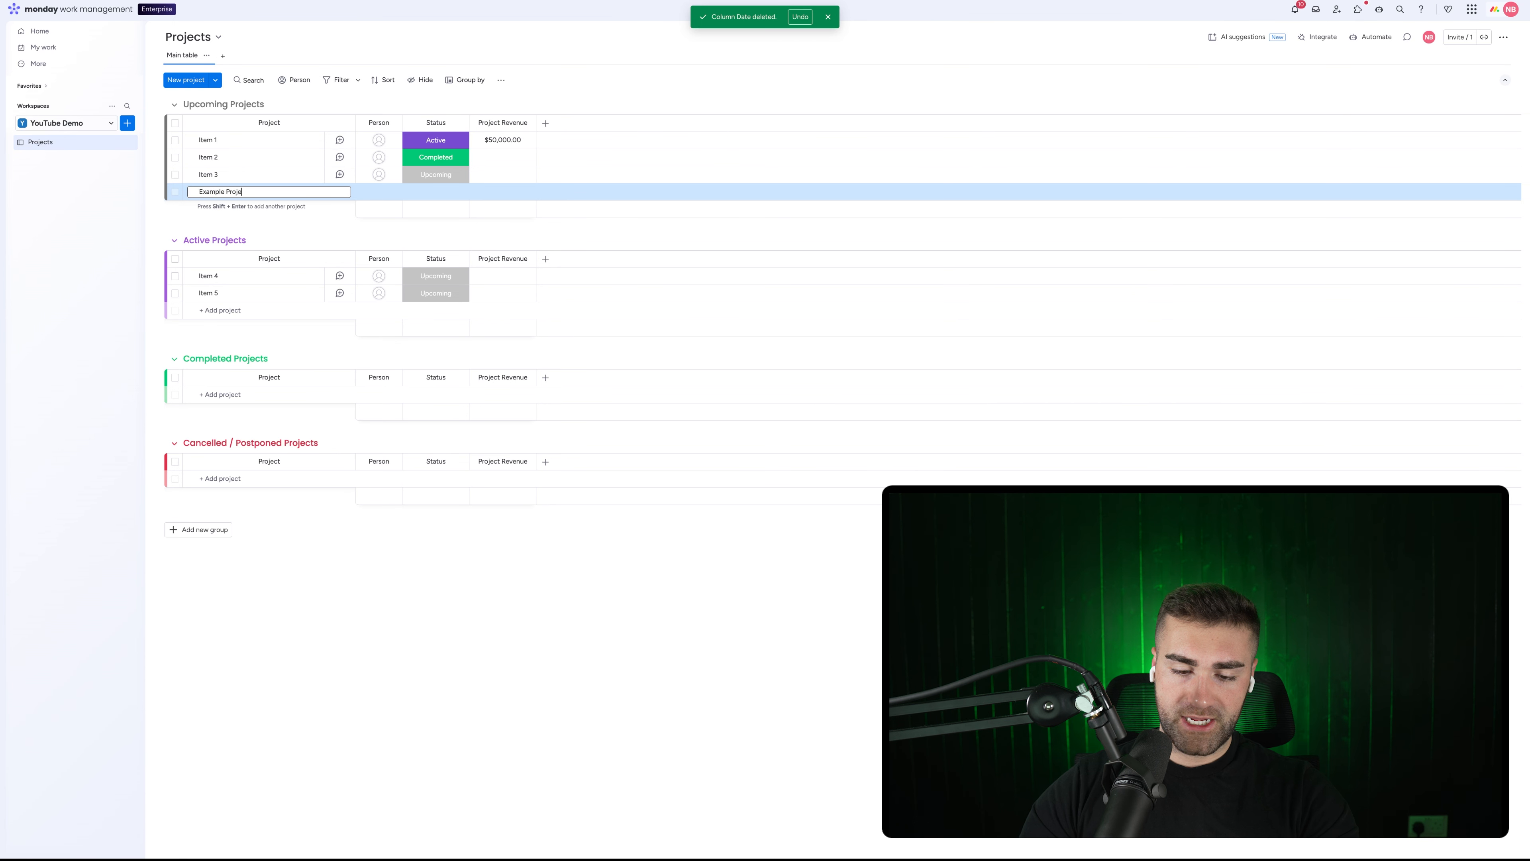
pyautogui.write('Example Project #1')
pyautogui.press('Return')
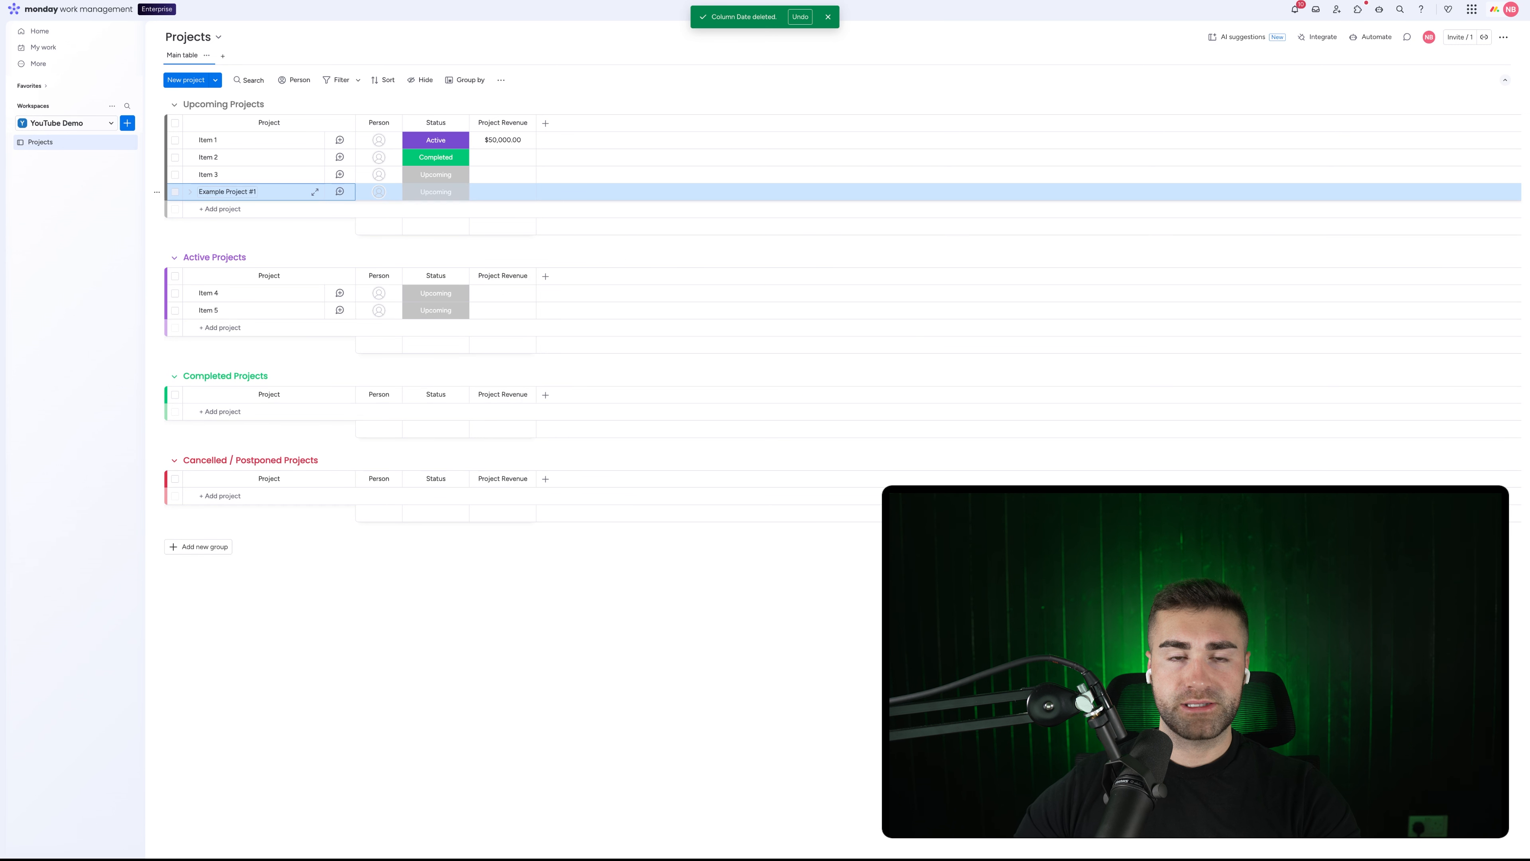
pyautogui.click(510, 190)
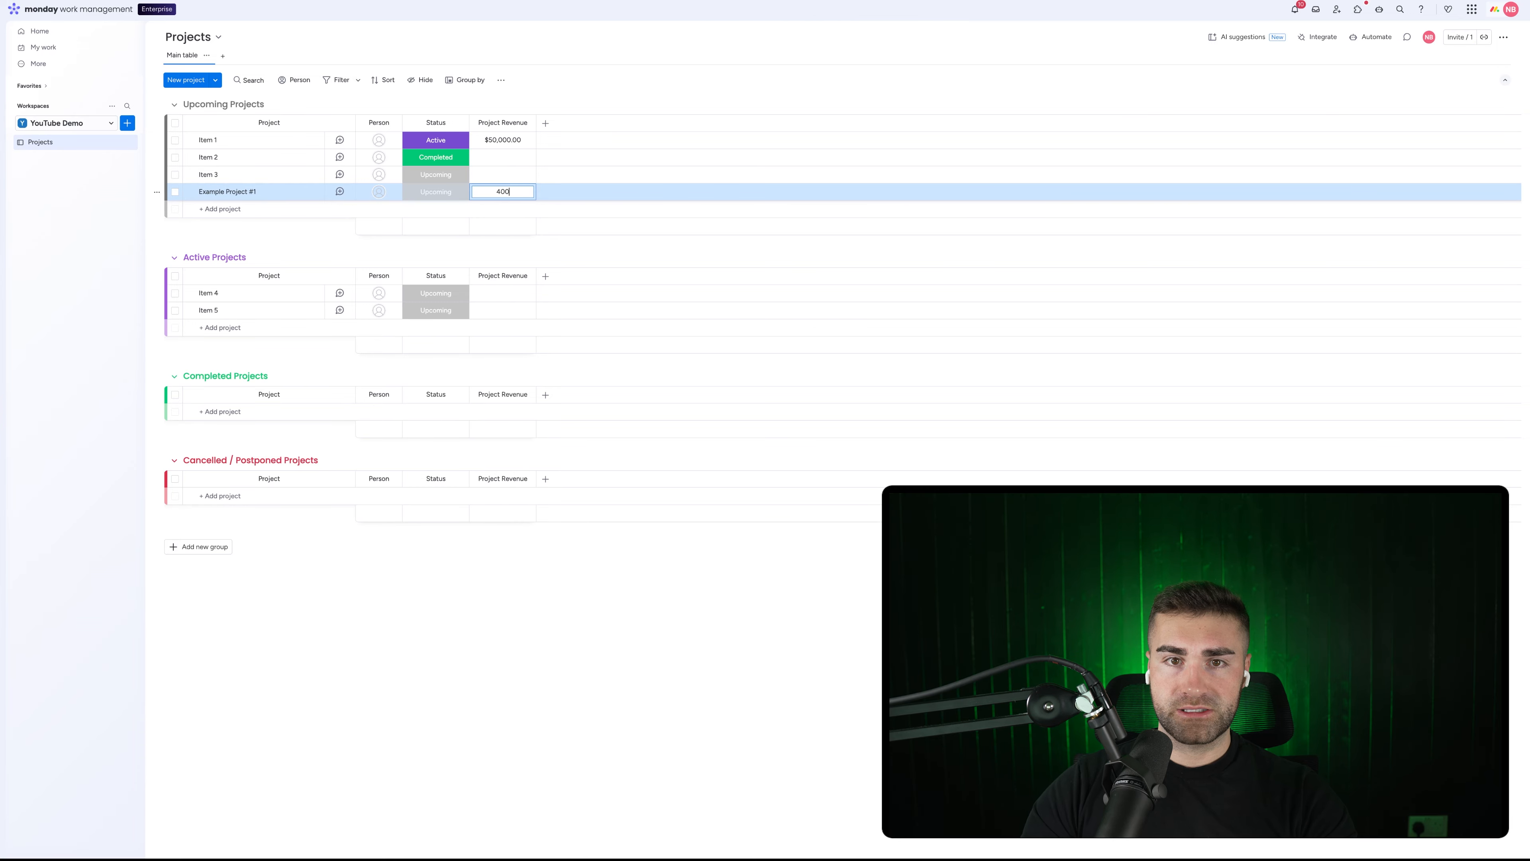
pyautogui.click(543, 88)
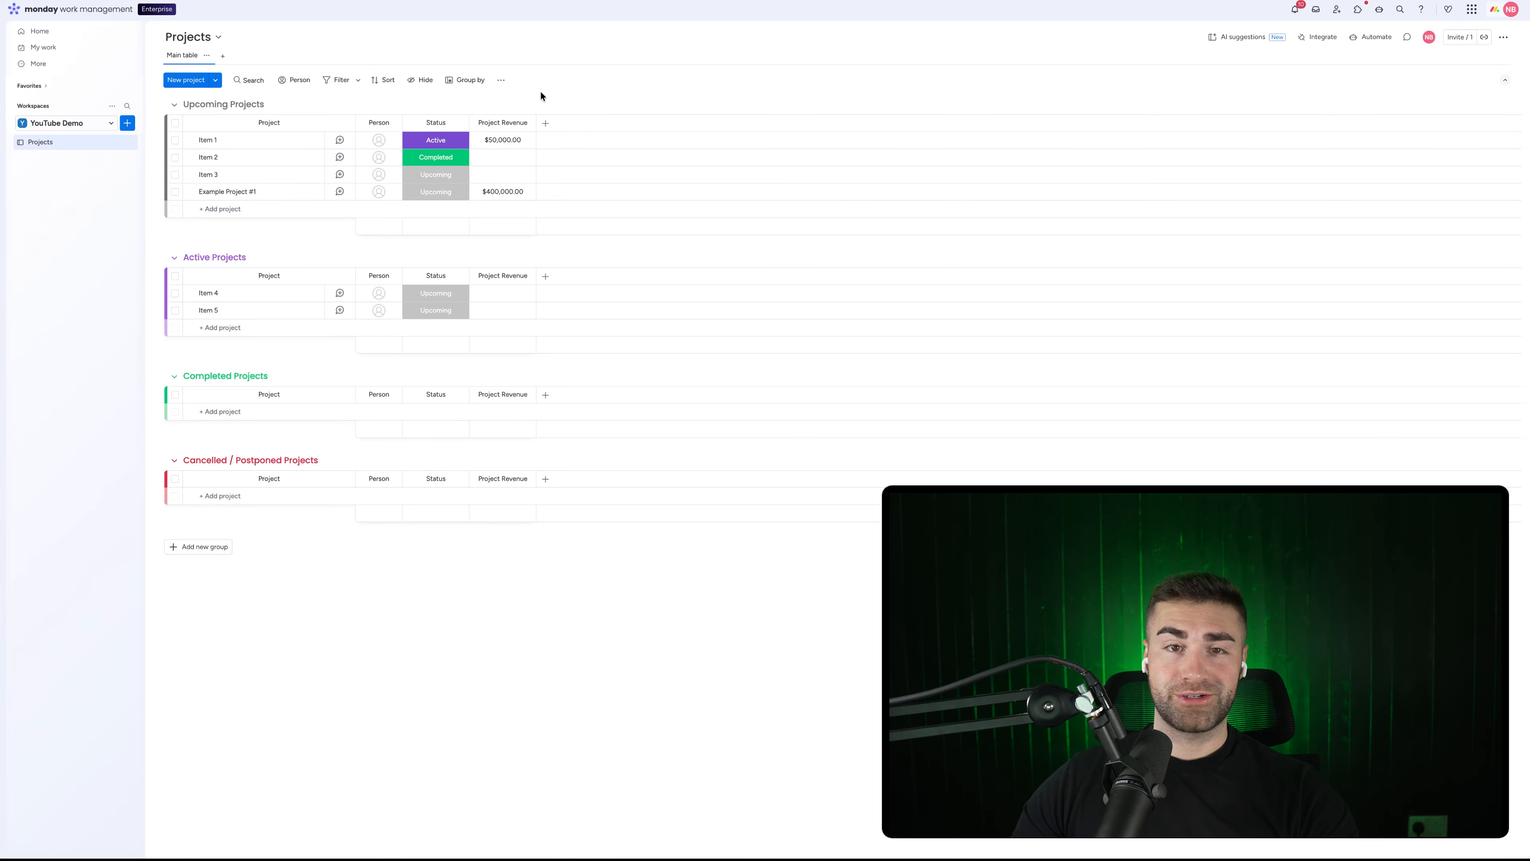
# Add a Link column named Google Drive Folder and widen it so the full heading fits
pyautogui.click(546, 124)
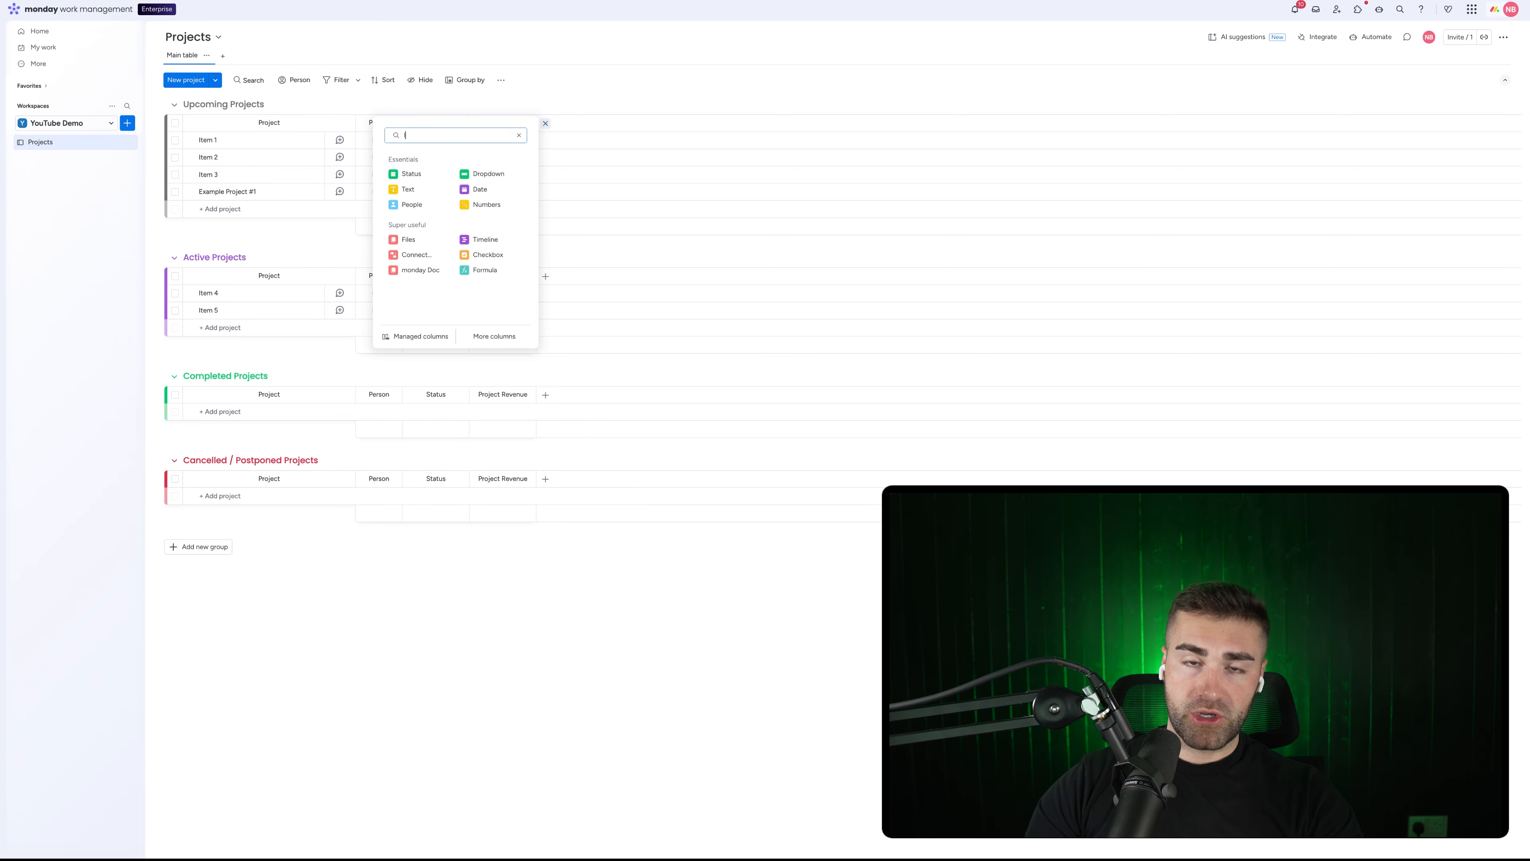
pyautogui.click(421, 177)
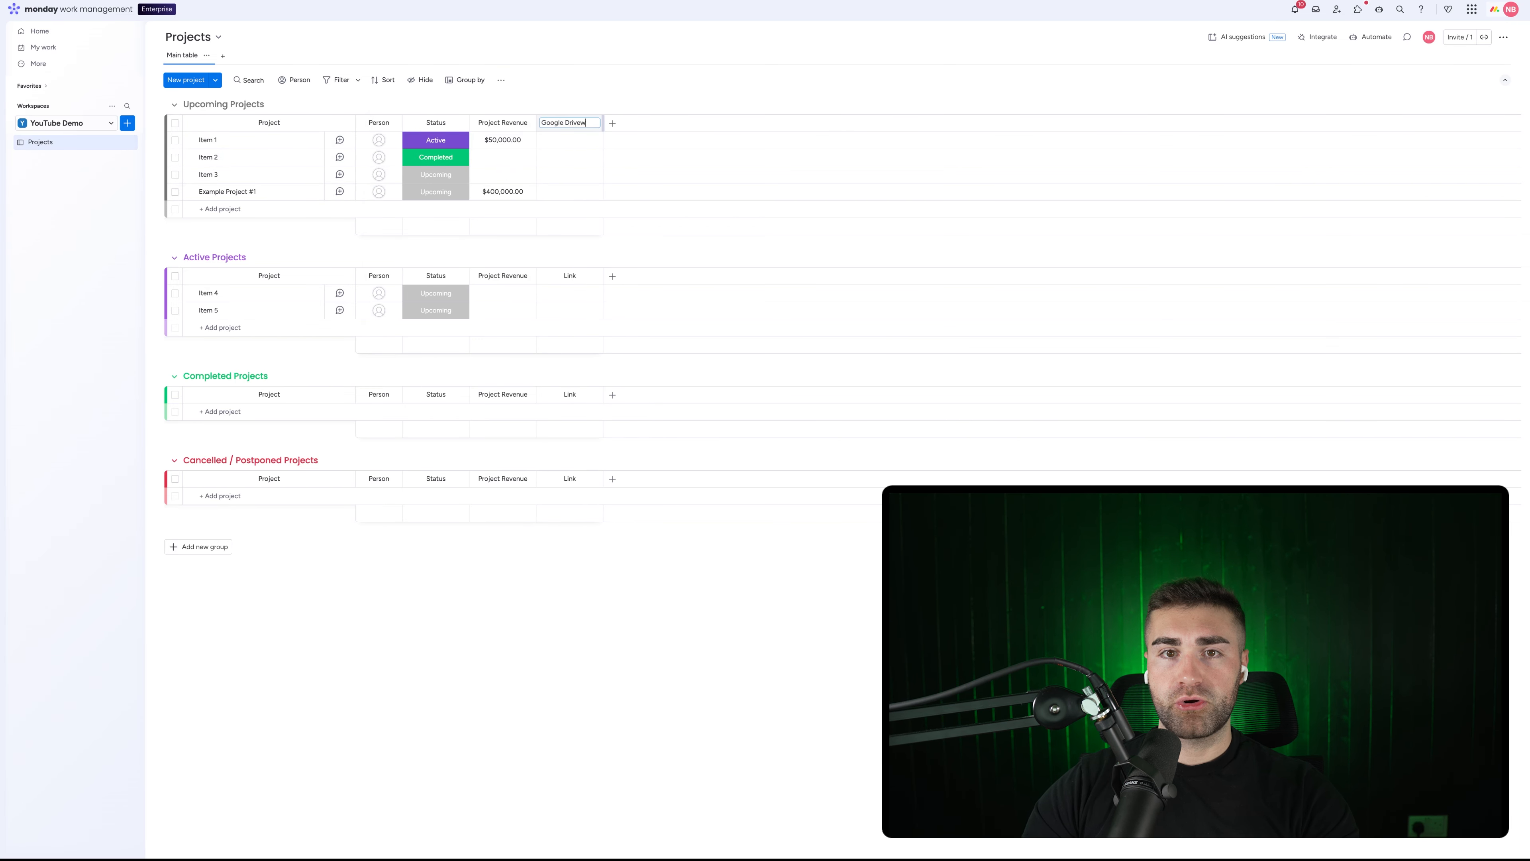
pyautogui.press('Return')
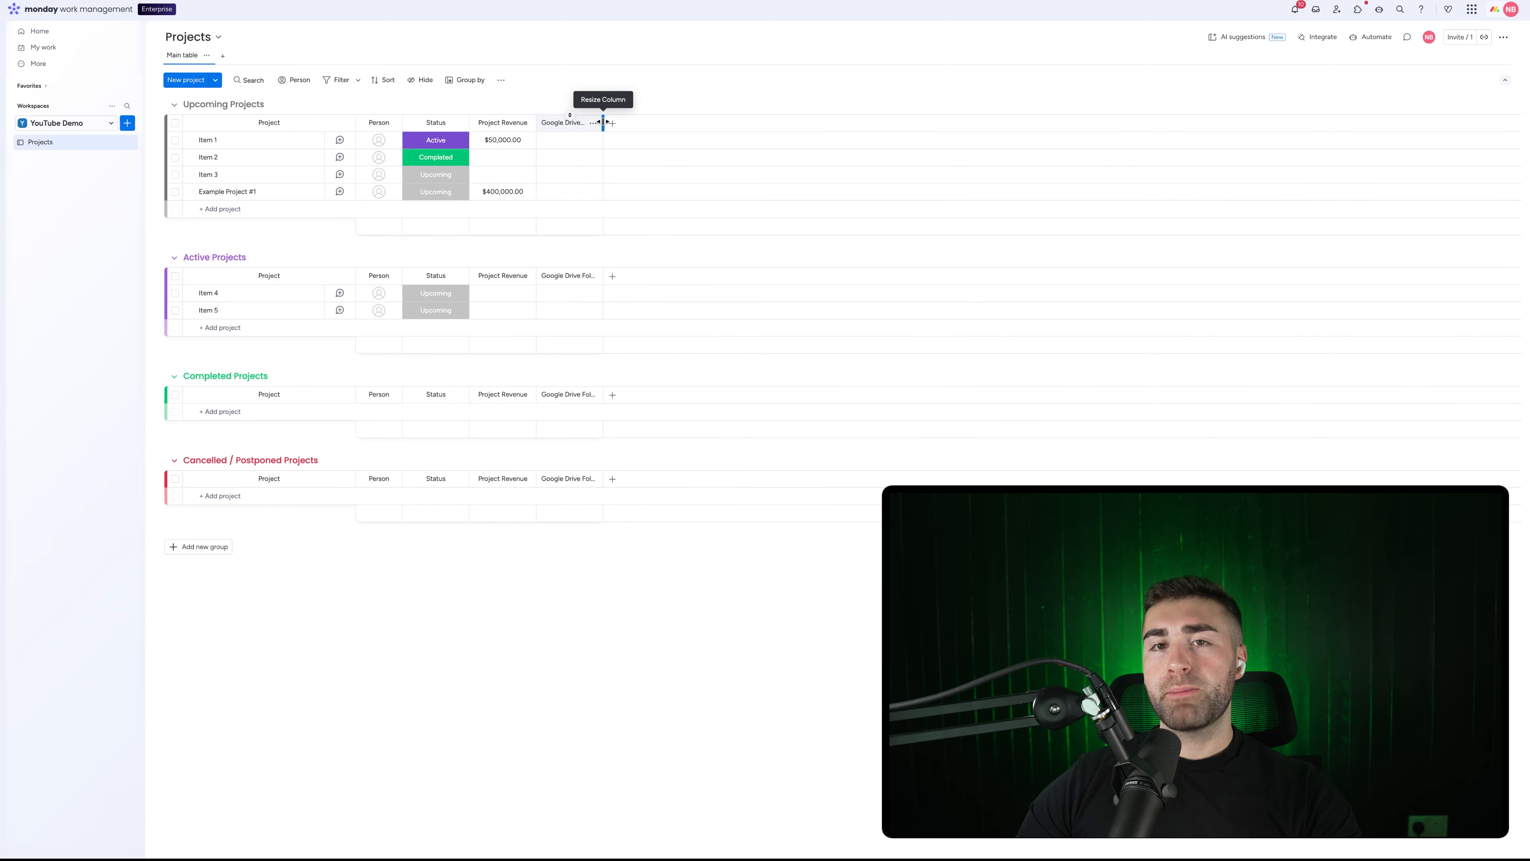
pyautogui.moveTo(603, 123); pyautogui.dragTo(636, 122)
pyautogui.click(564, 145)
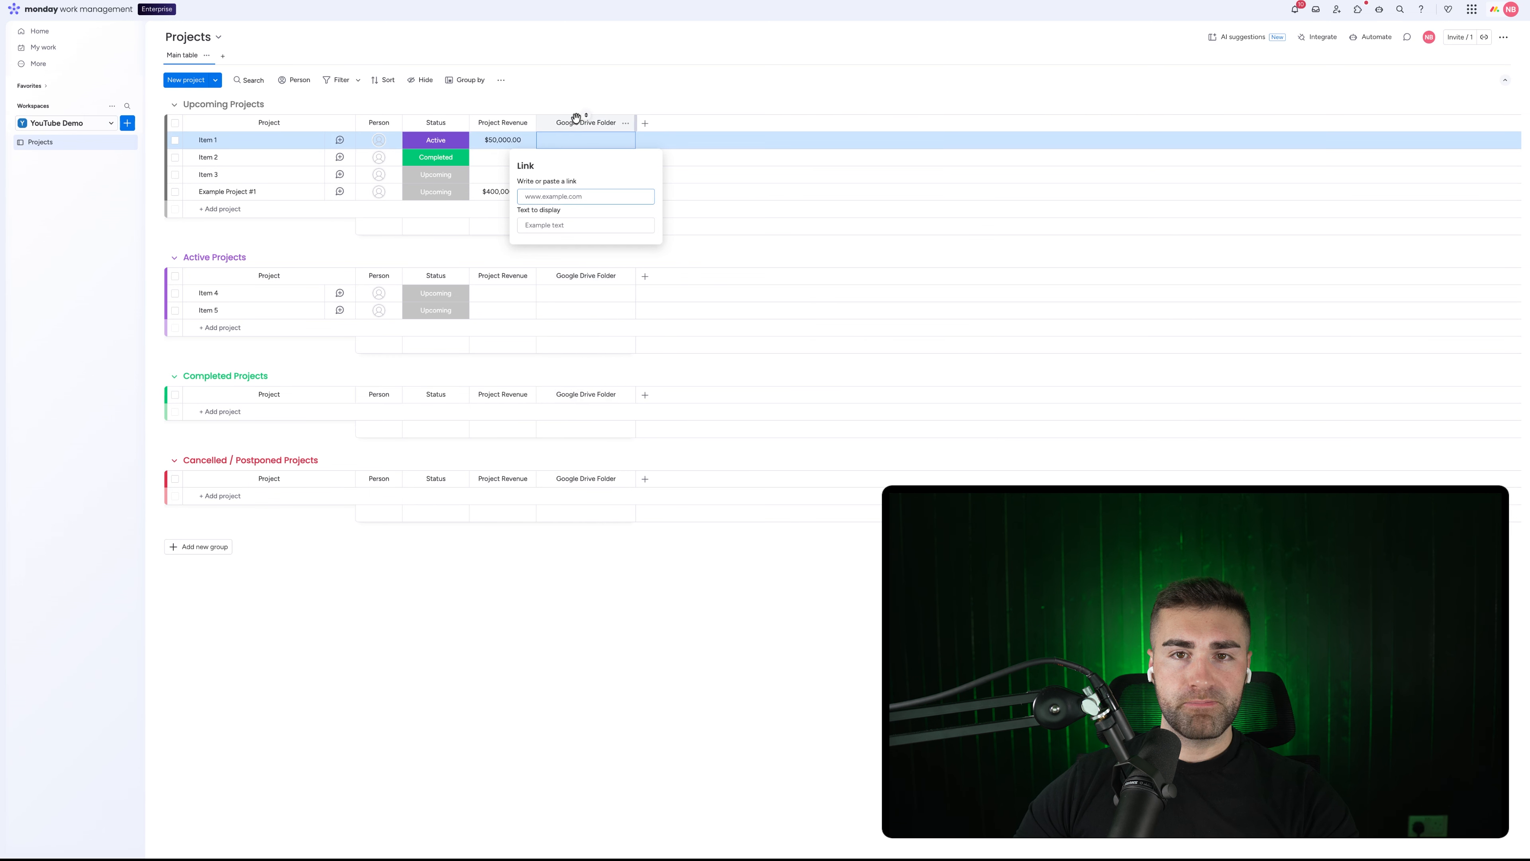
pyautogui.click(575, 95)
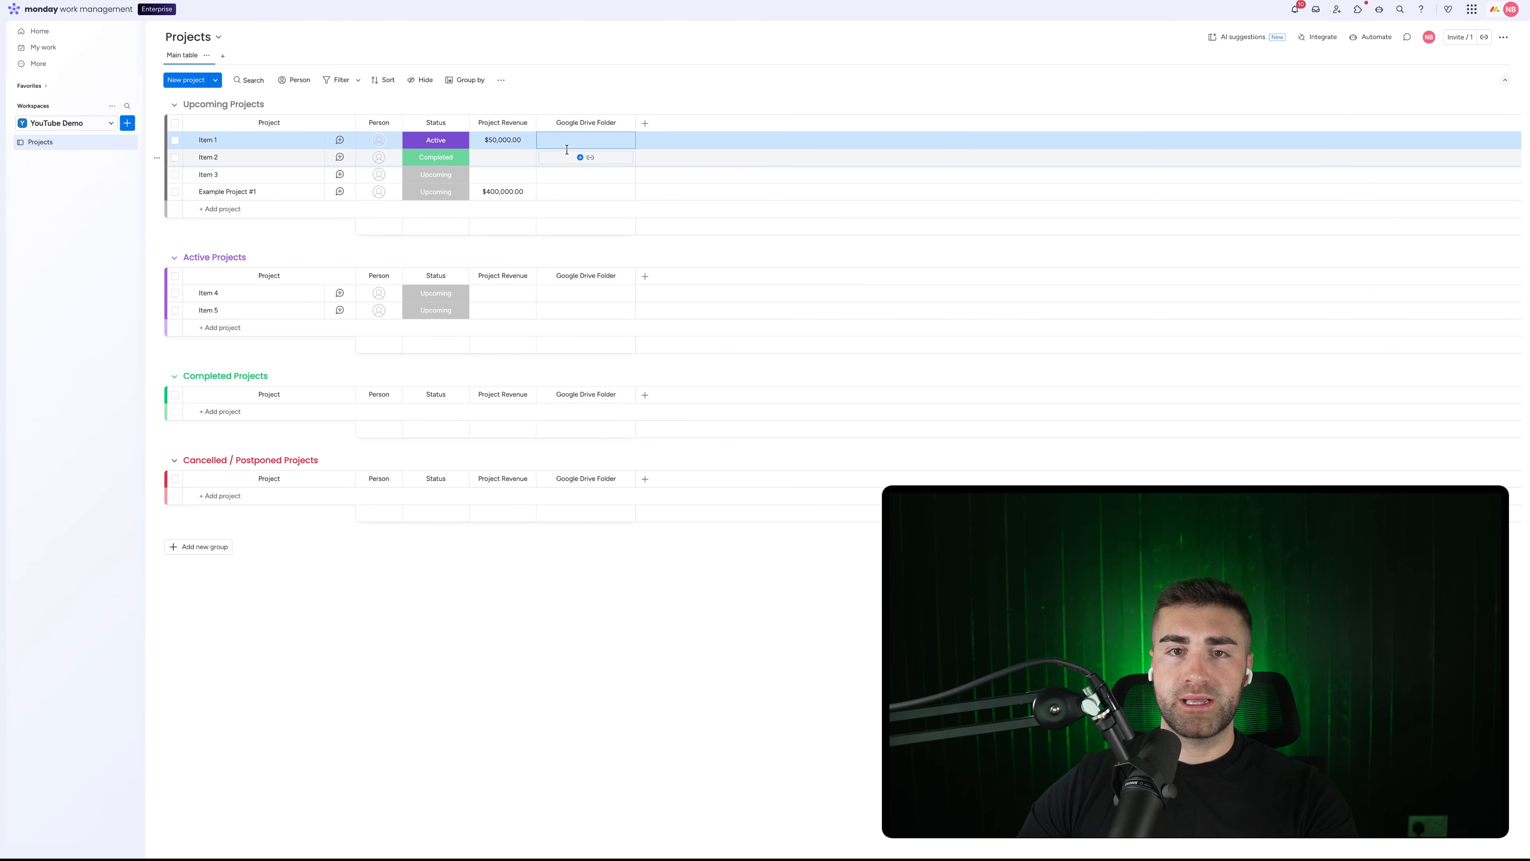
pyautogui.click(566, 145)
pyautogui.click(577, 91)
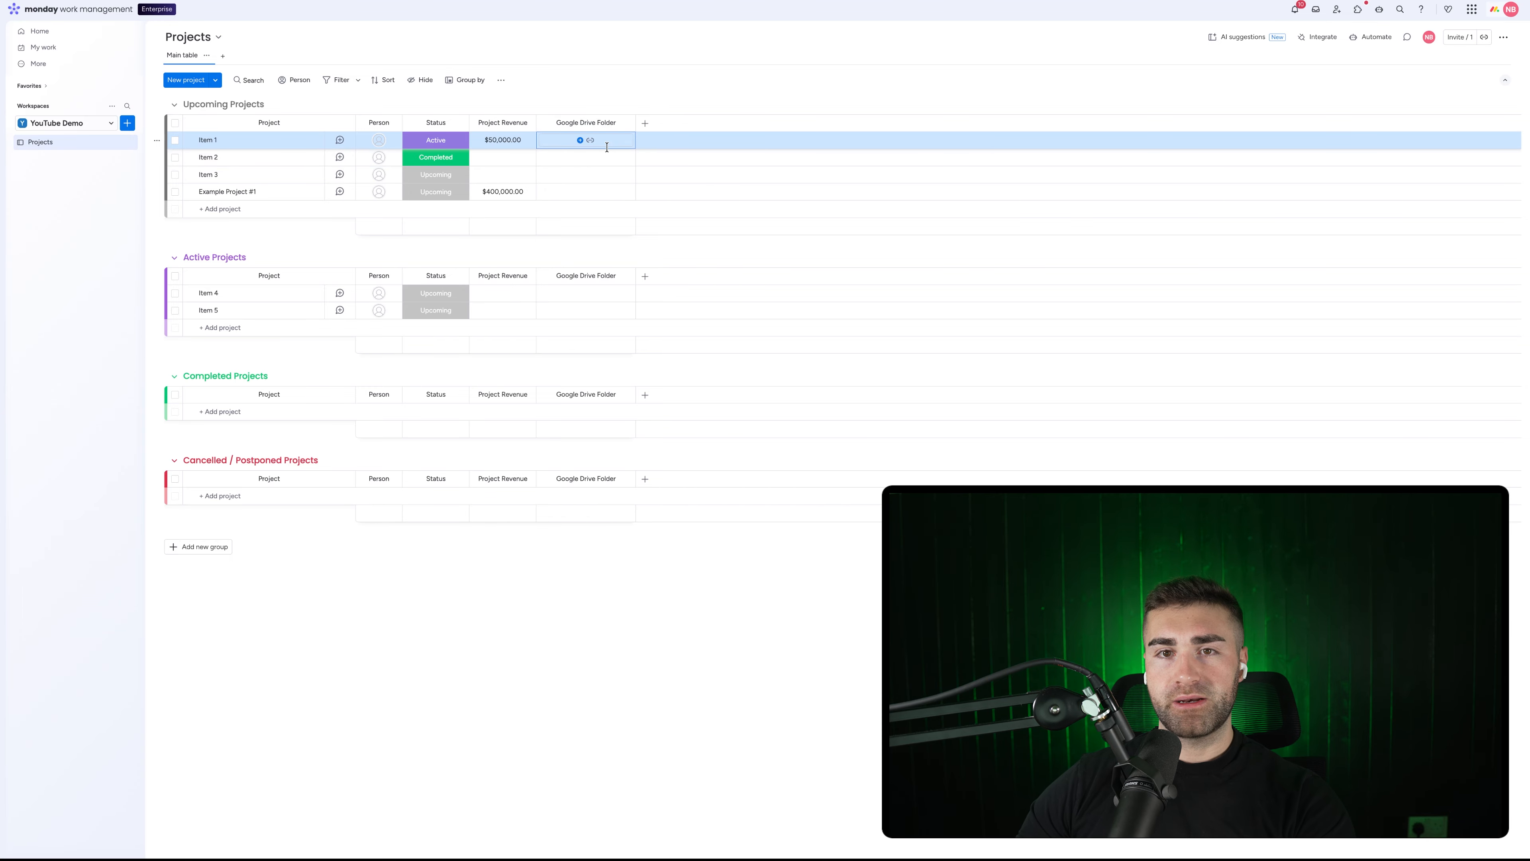
# Add a Timeline column and set Item 1's dates from 15/12/2025 to 31/12/2025
pyautogui.click(645, 123)
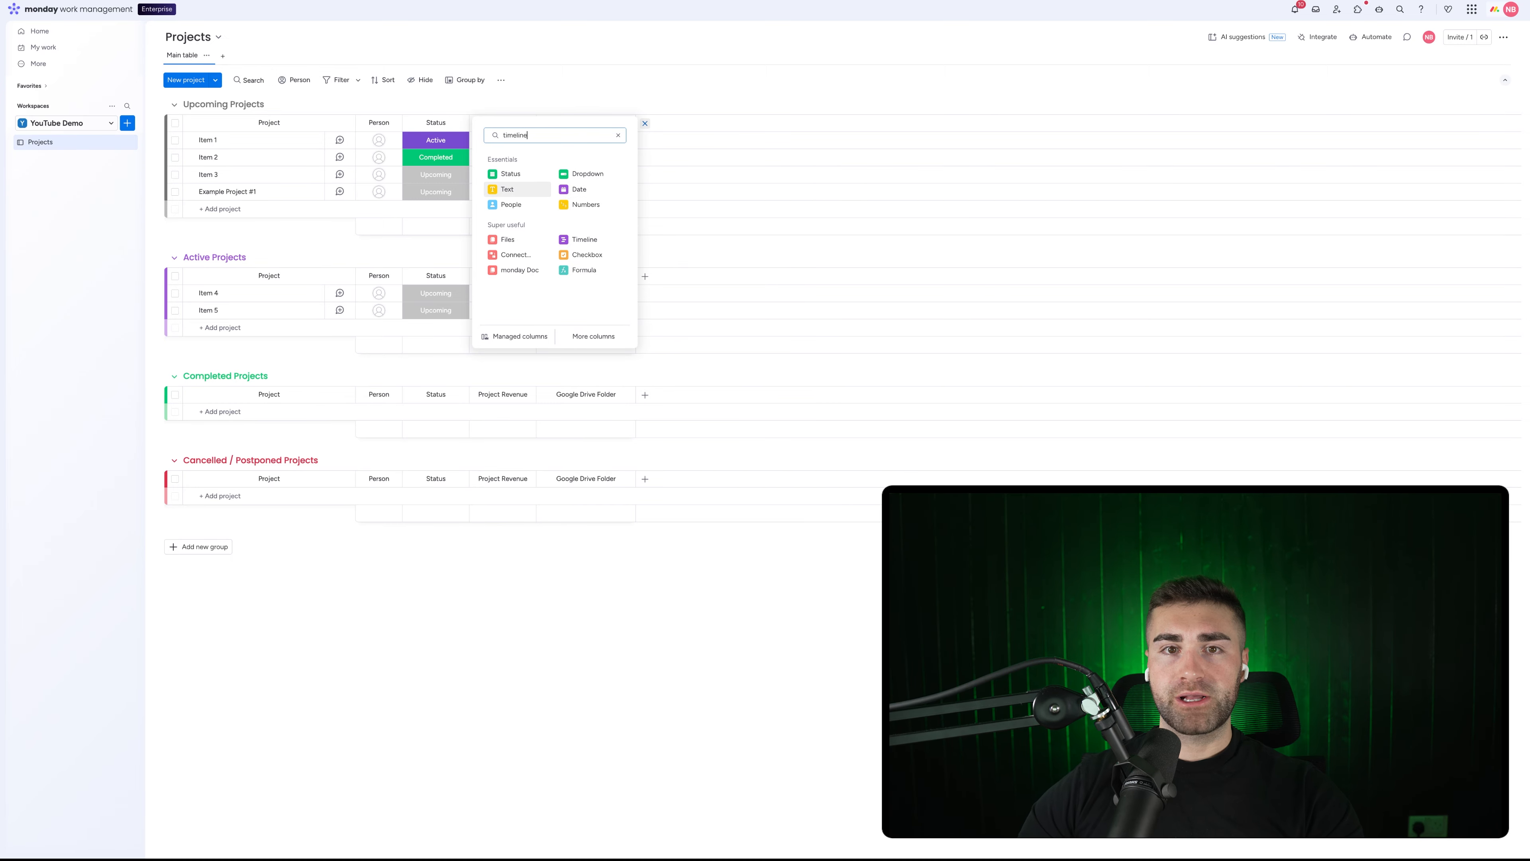
pyautogui.click(512, 174)
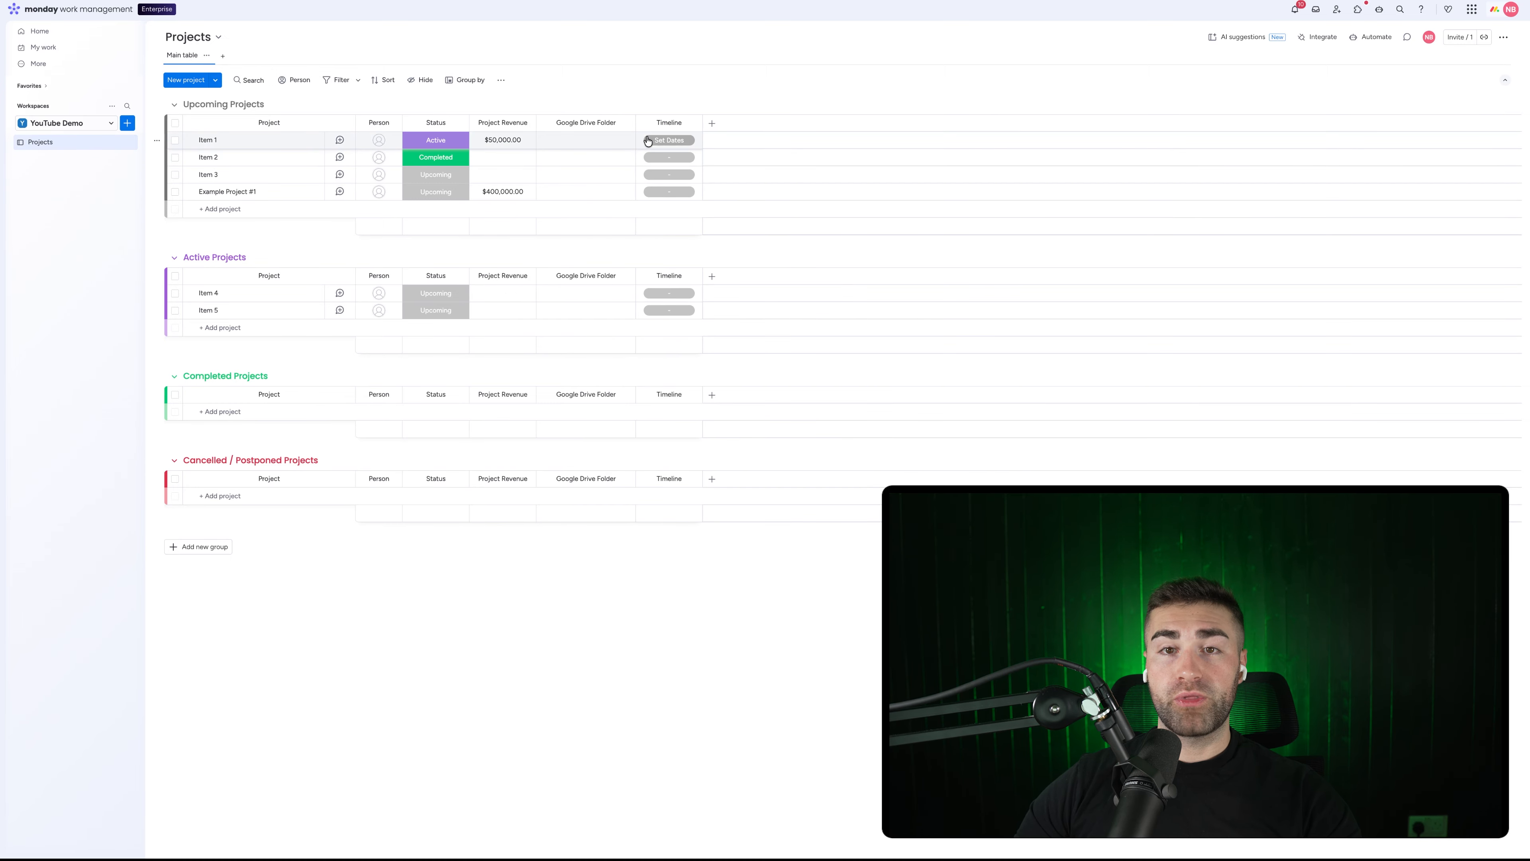
pyautogui.click(650, 140)
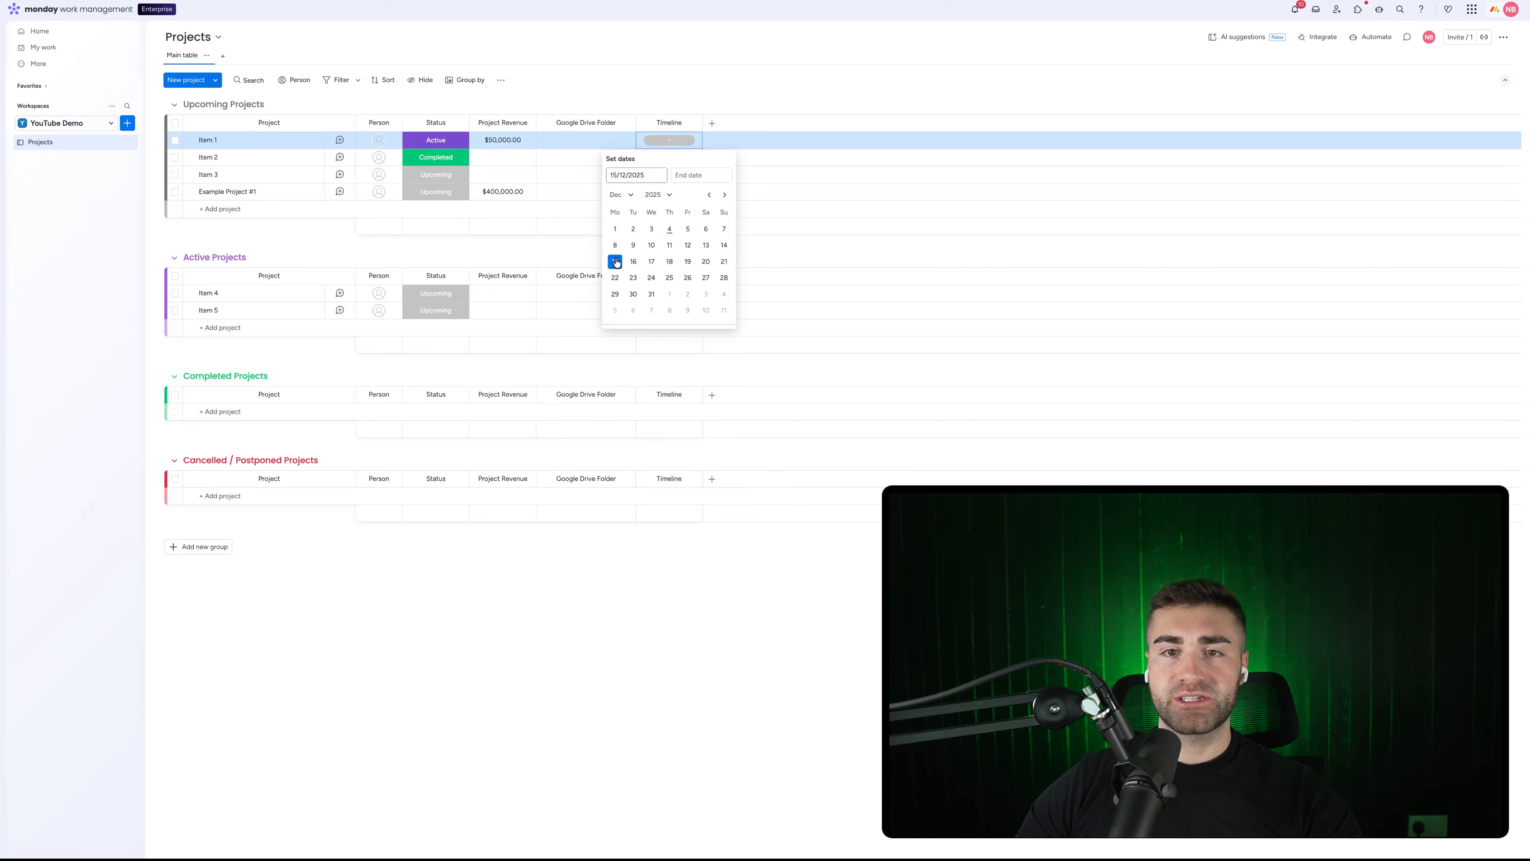
pyautogui.click(651, 294)
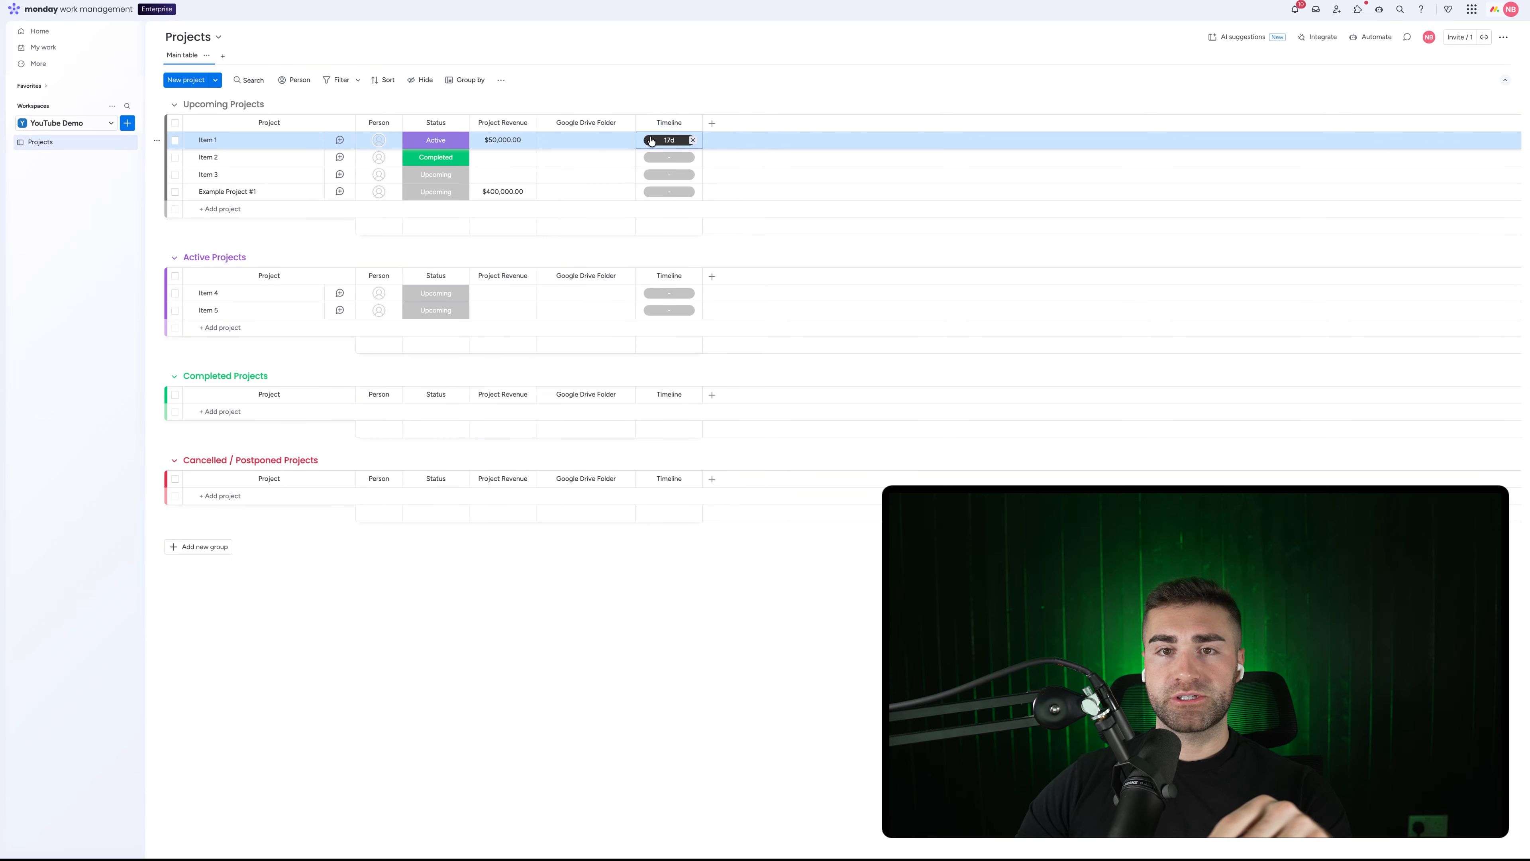
pyautogui.click(651, 140)
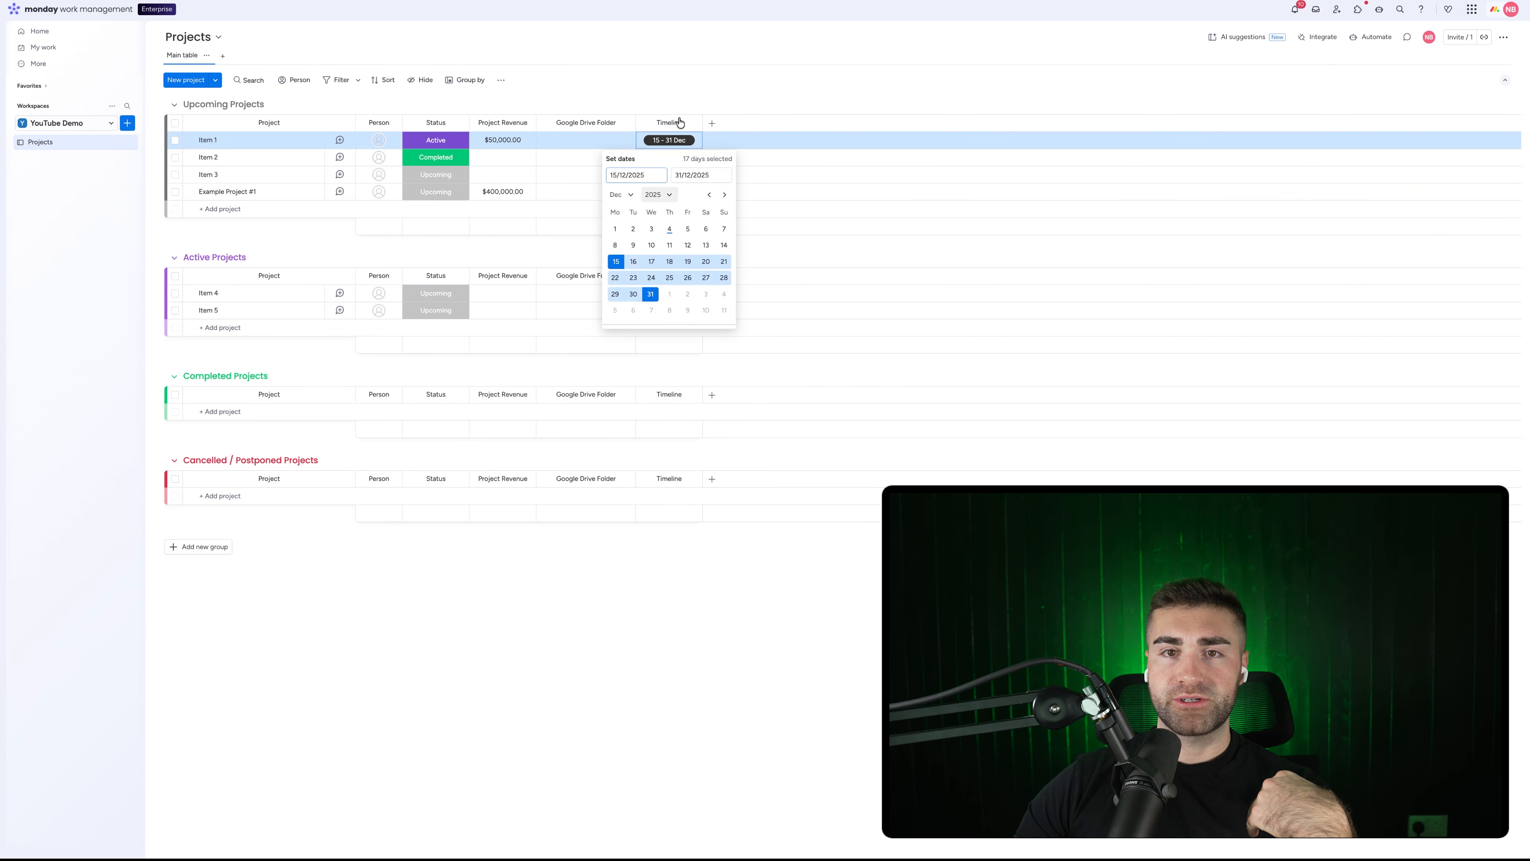
# Add a Status column named Project Type to the board
pyautogui.click(675, 86)
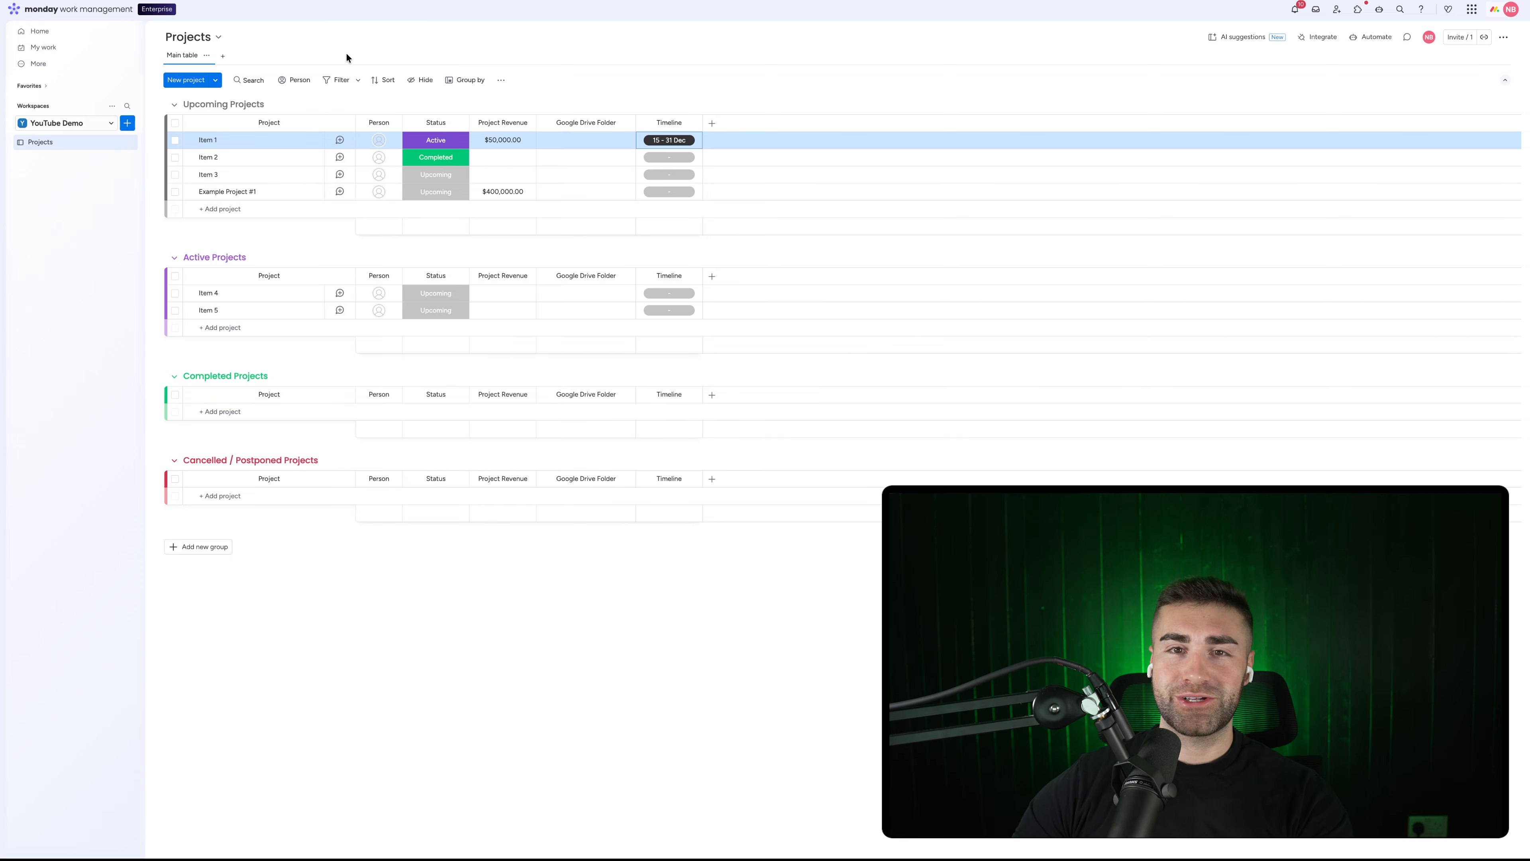
pyautogui.click(819, 65)
pyautogui.click(711, 124)
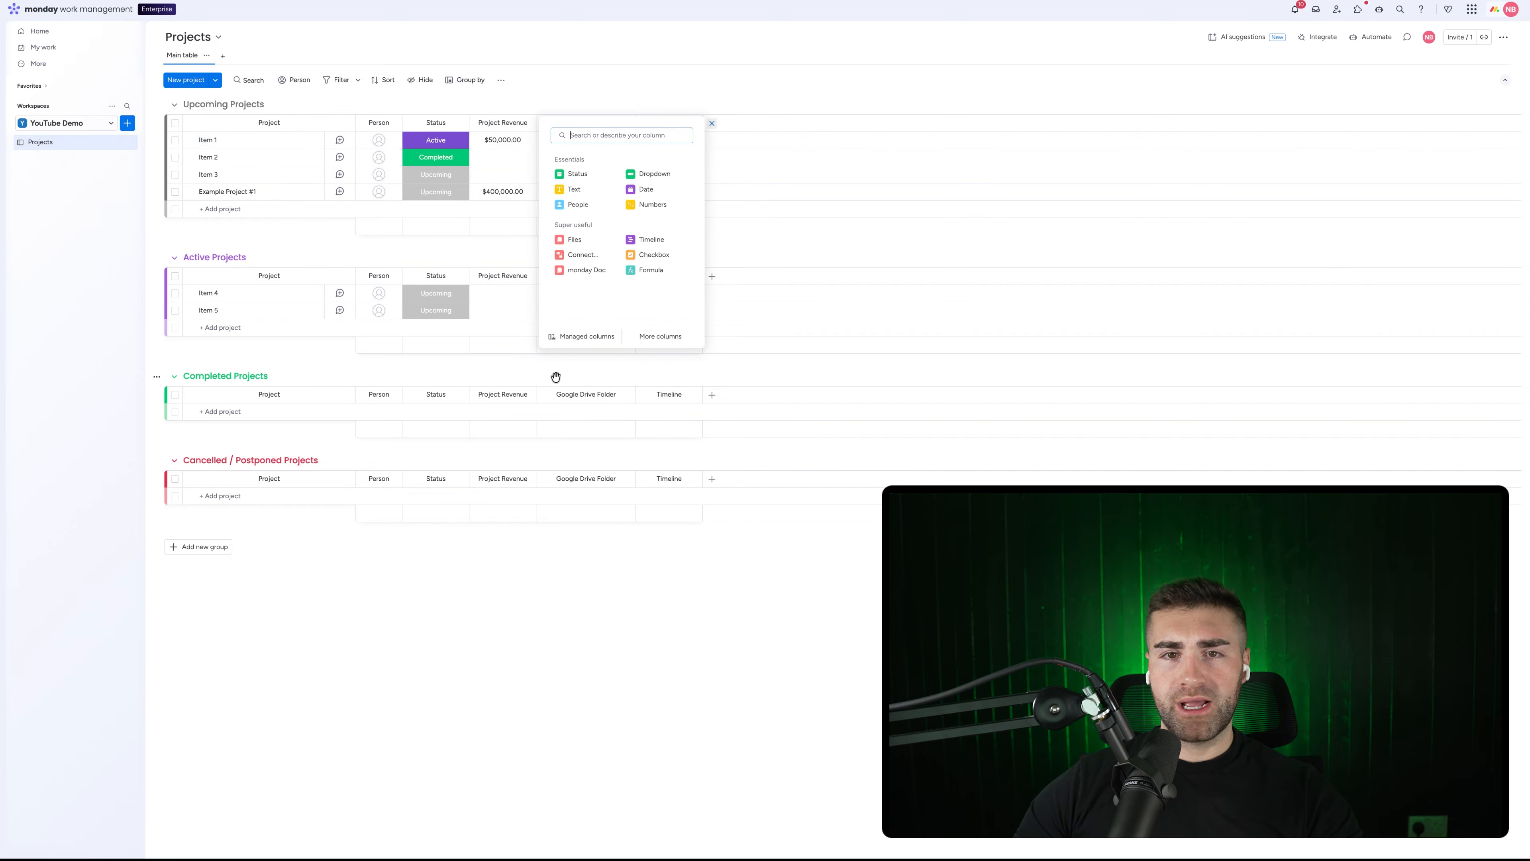
pyautogui.click(577, 174)
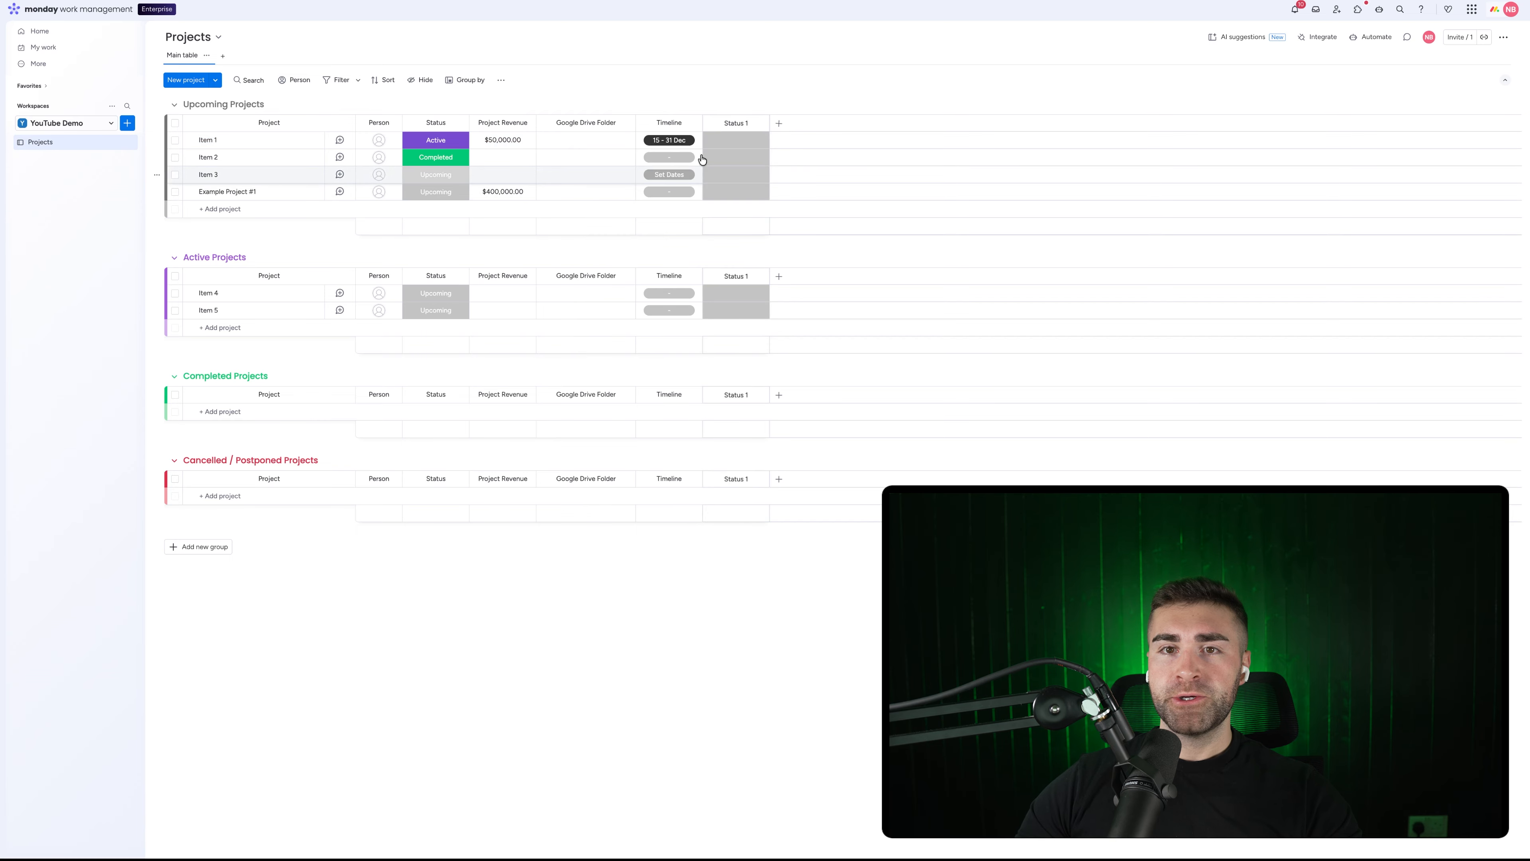
pyautogui.click(741, 122)
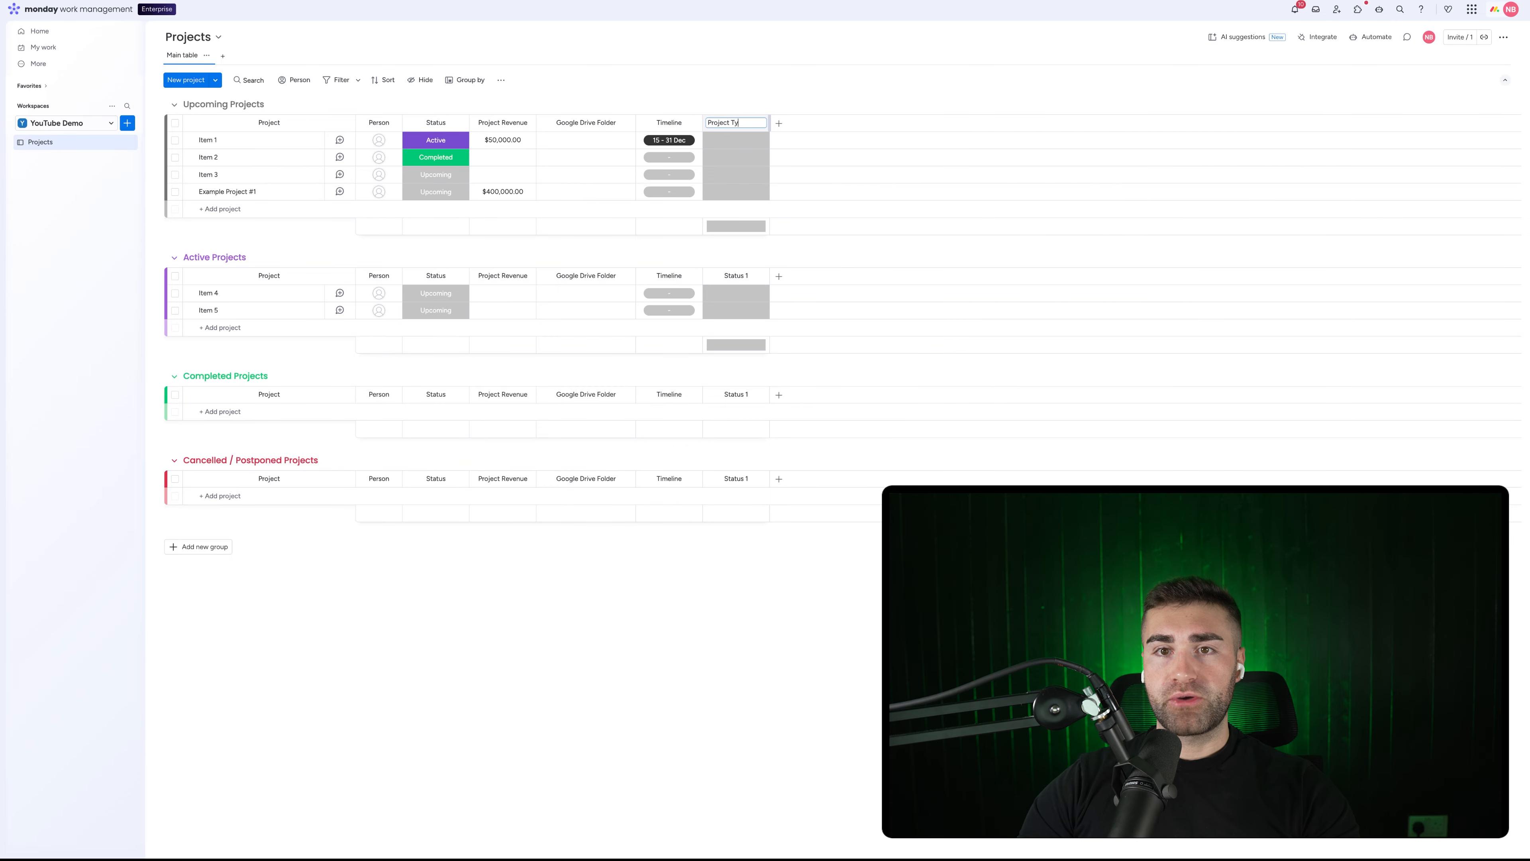
pyautogui.press('Return')
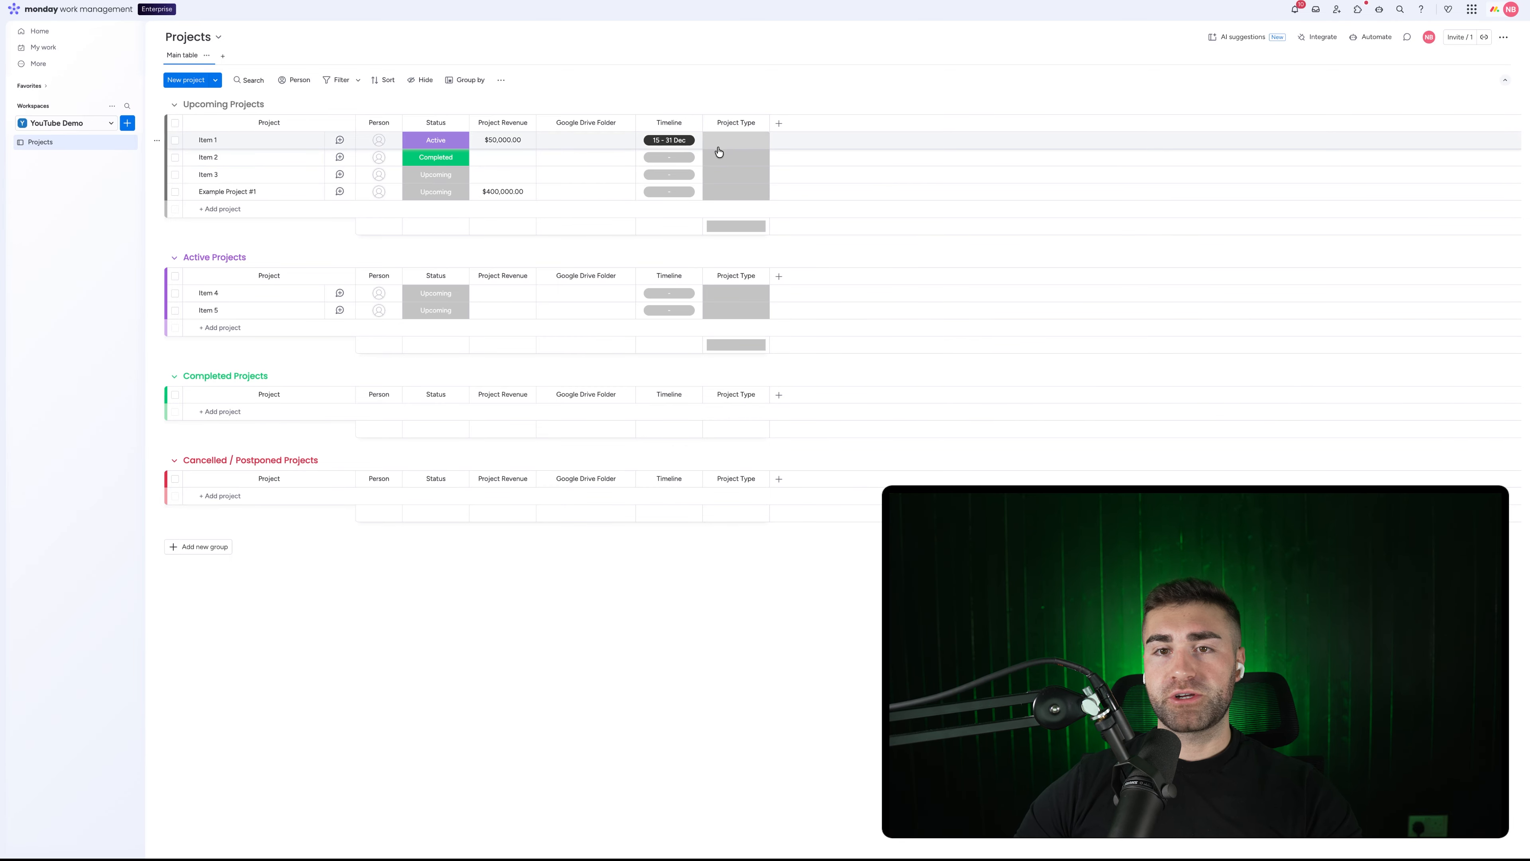
# Add the labels Time Bank (orange) and Project (blue) to the Project Type column
pyautogui.click(726, 143)
pyautogui.click(724, 211)
pyautogui.click(723, 209)
pyautogui.click(717, 228)
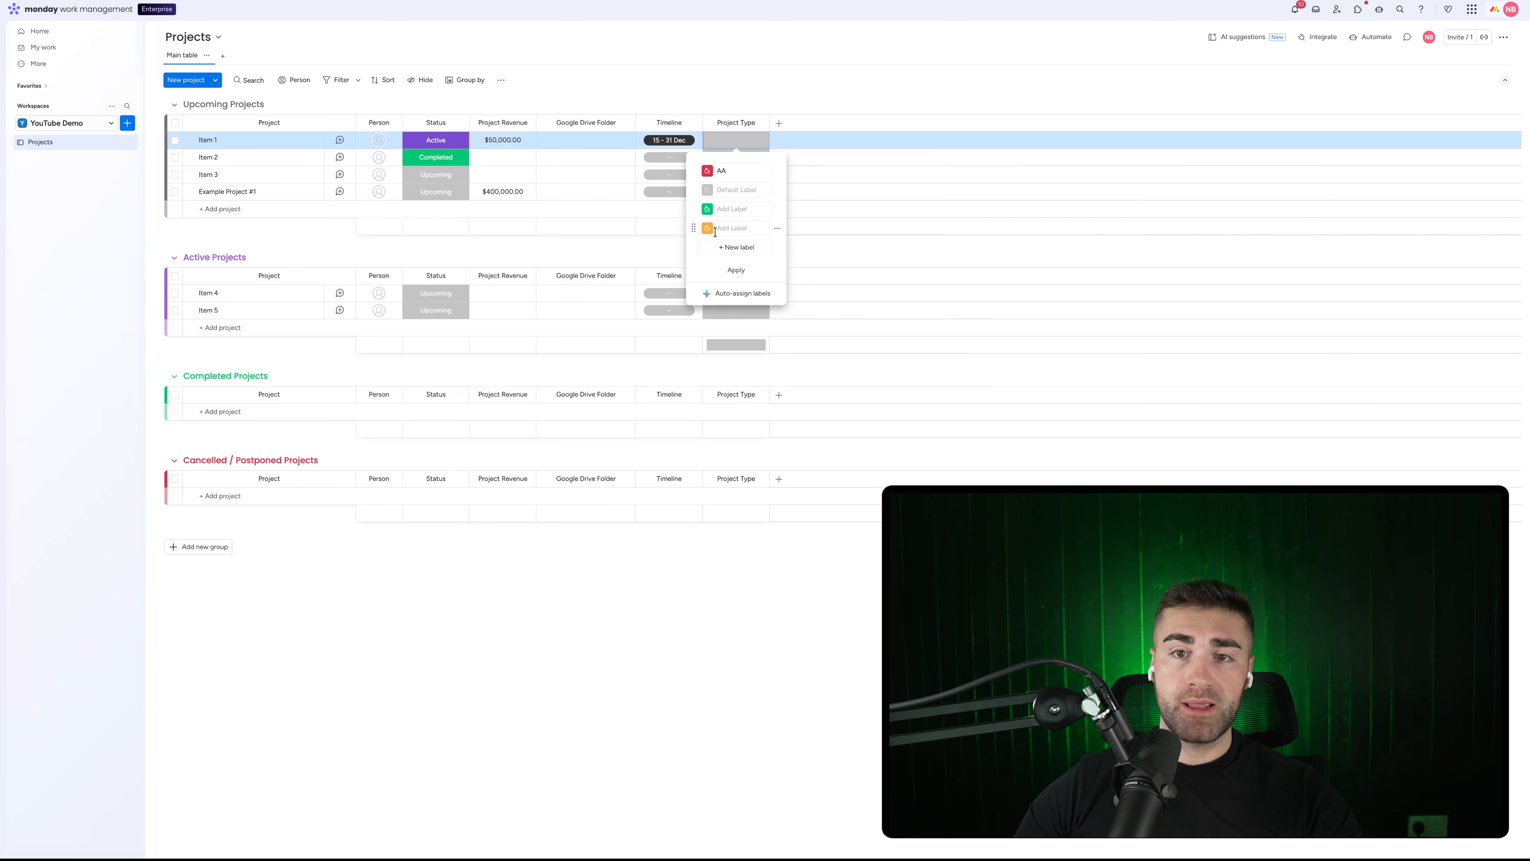
pyautogui.write('Time Bank')
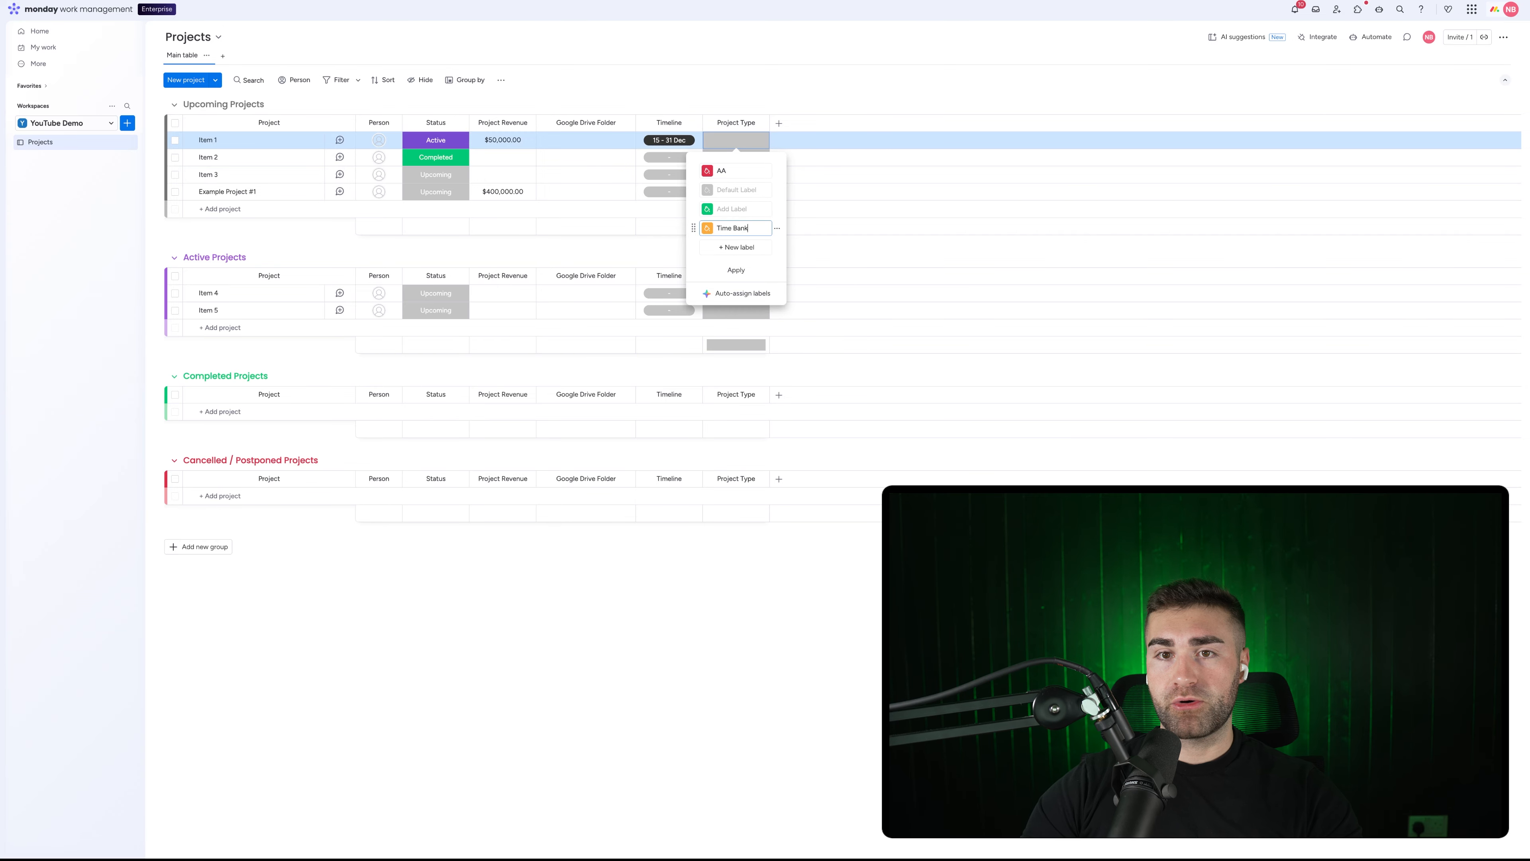
pyautogui.click(737, 246)
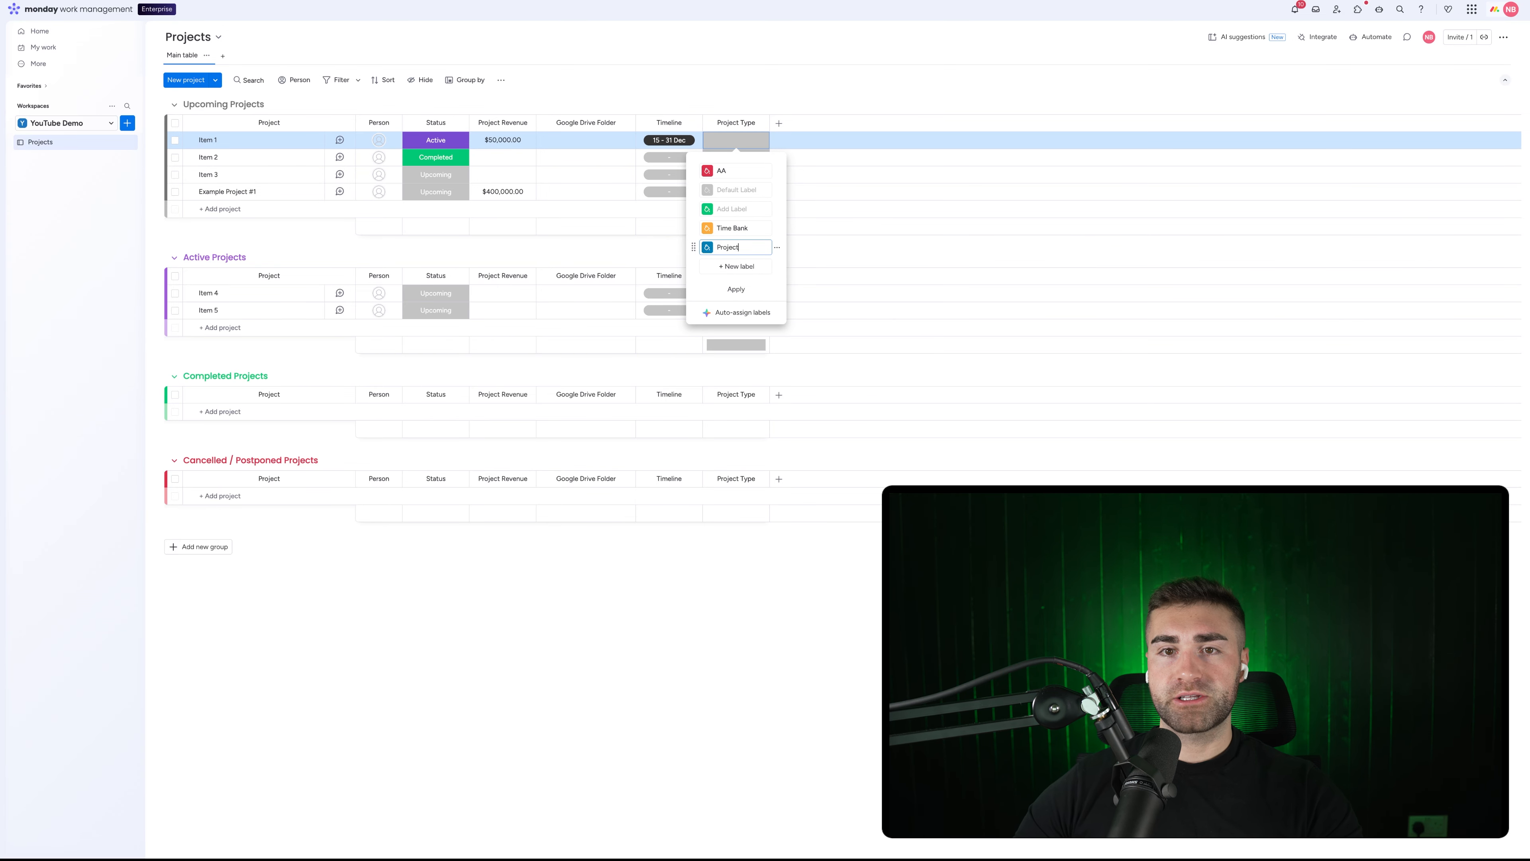
# Delete the blank green label and the red AA label from Project Type and apply the label changes
pyautogui.click(777, 209)
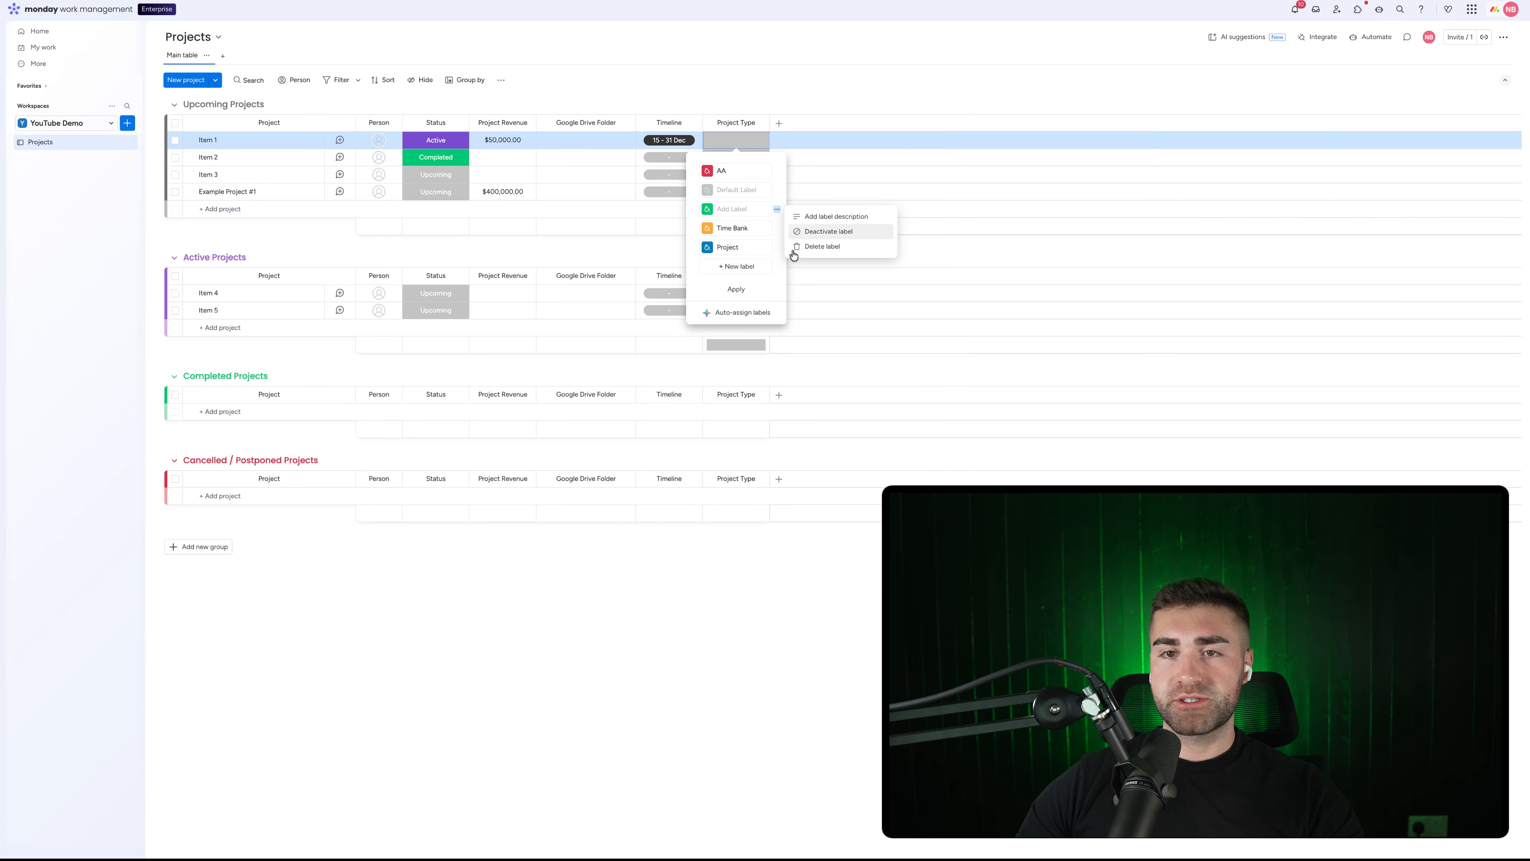
pyautogui.click(797, 247)
pyautogui.click(777, 171)
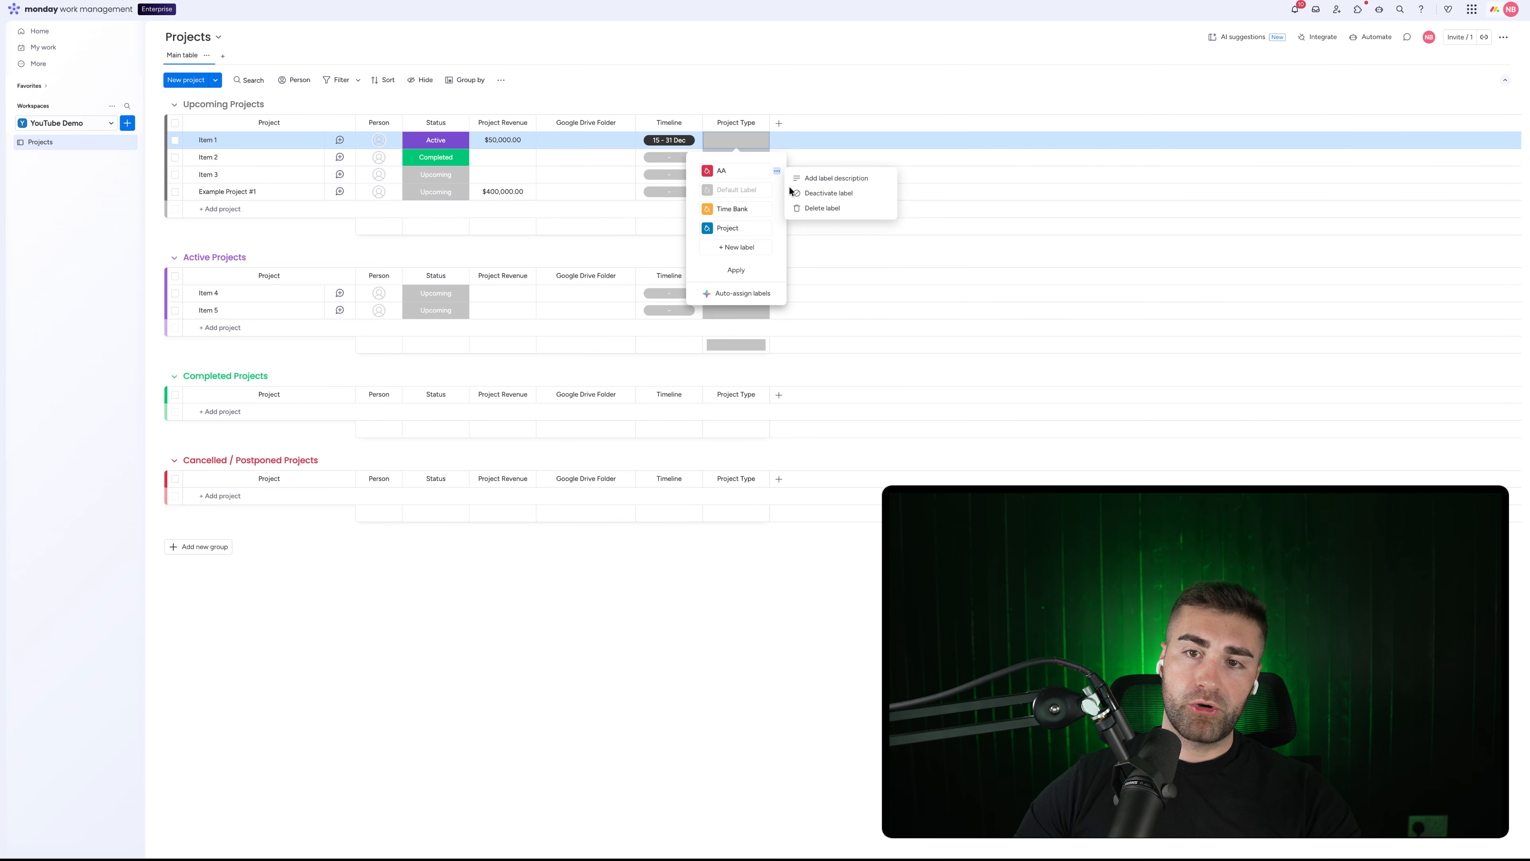
pyautogui.click(819, 211)
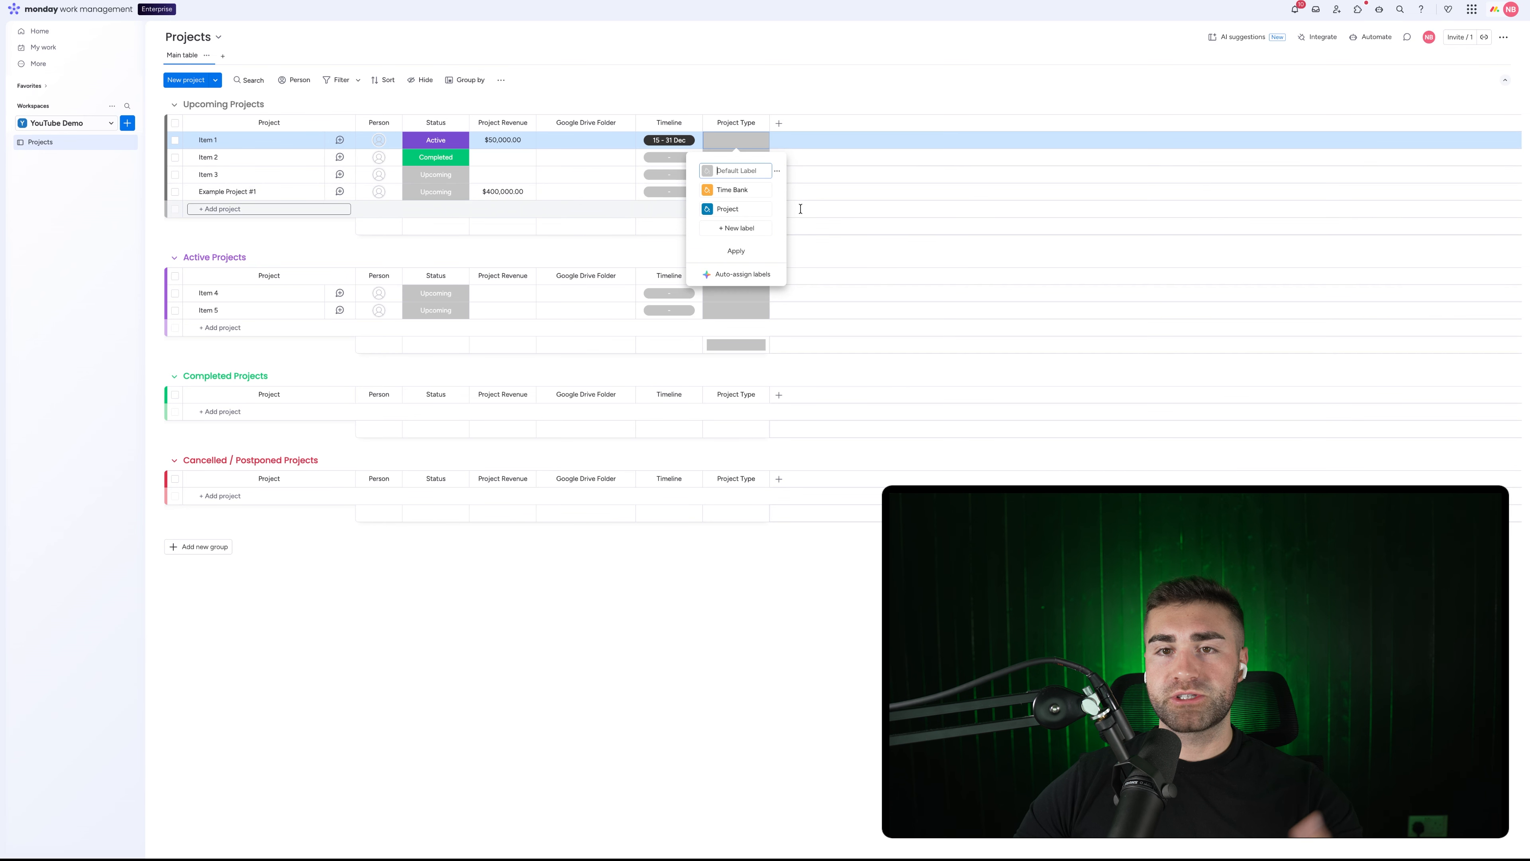
pyautogui.click(732, 251)
# Hide the Project Type column's summary and check the label choices in Item 2's Project Type cell
pyautogui.click(759, 123)
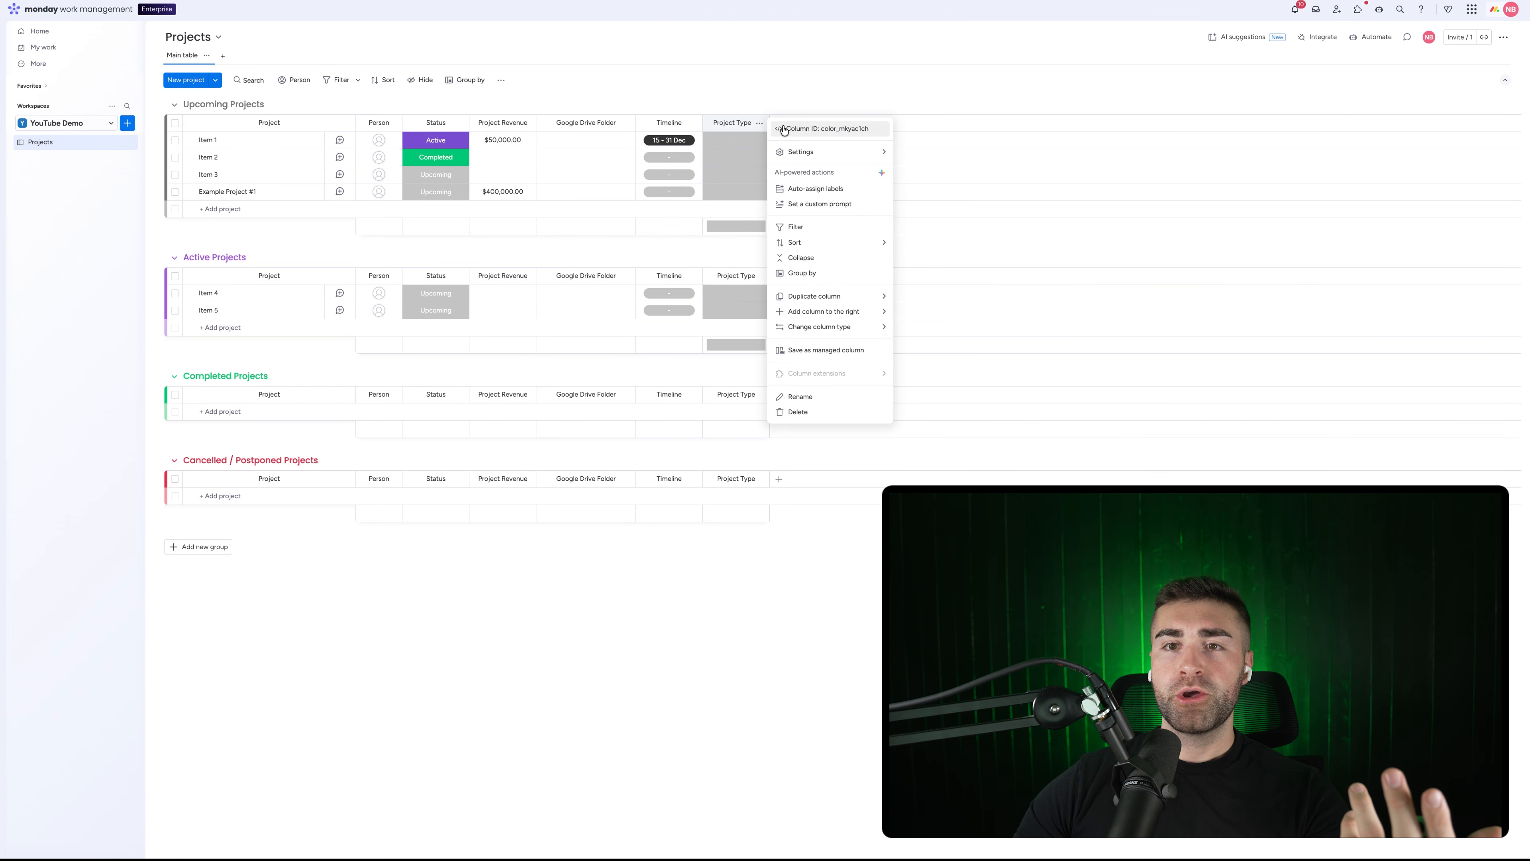
pyautogui.moveTo(875, 158)
pyautogui.click(940, 256)
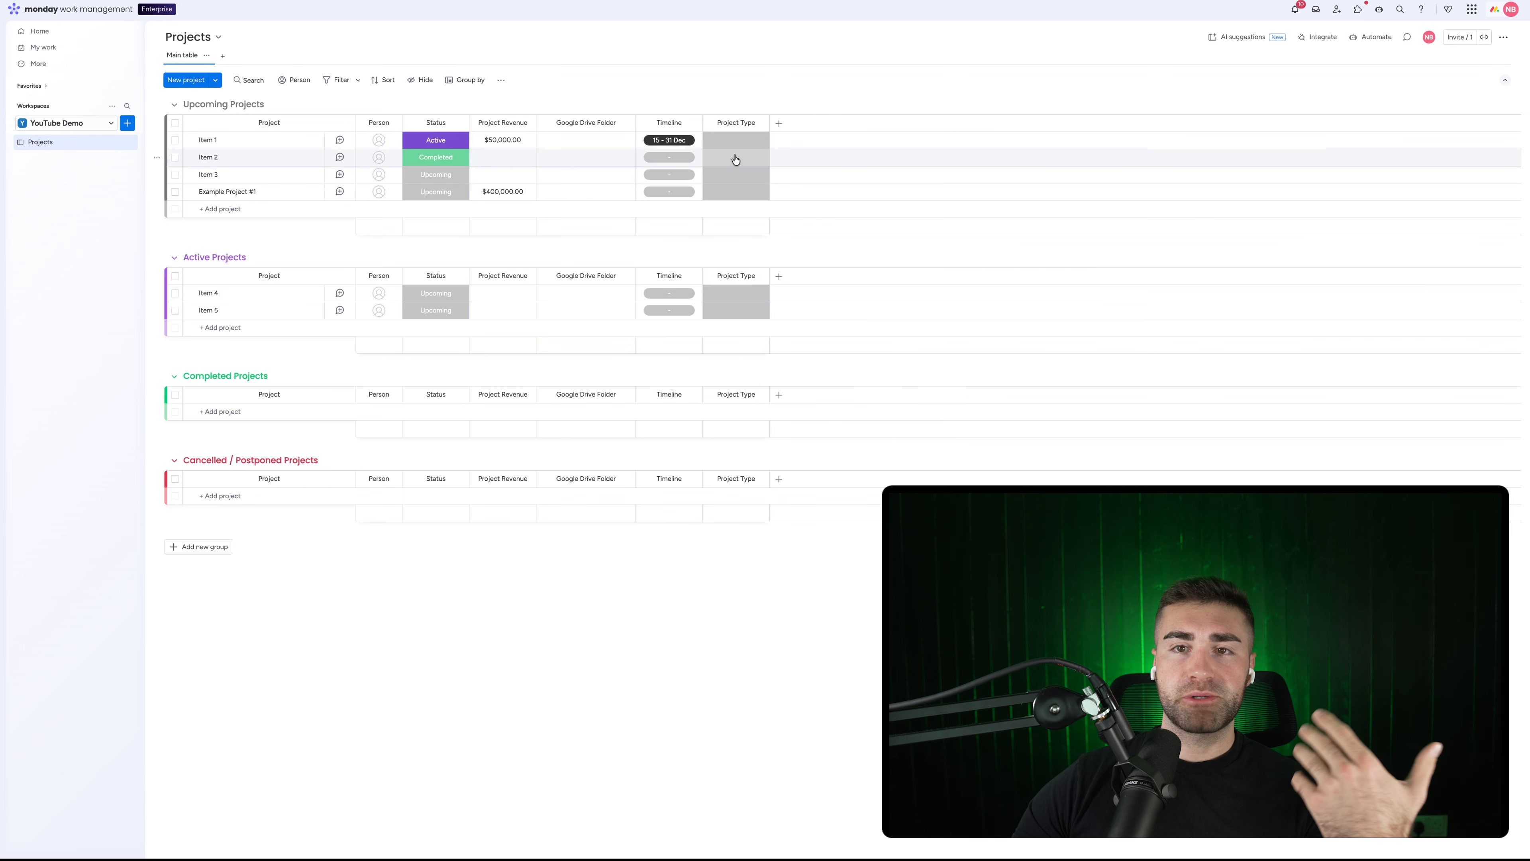
pyautogui.click(735, 159)
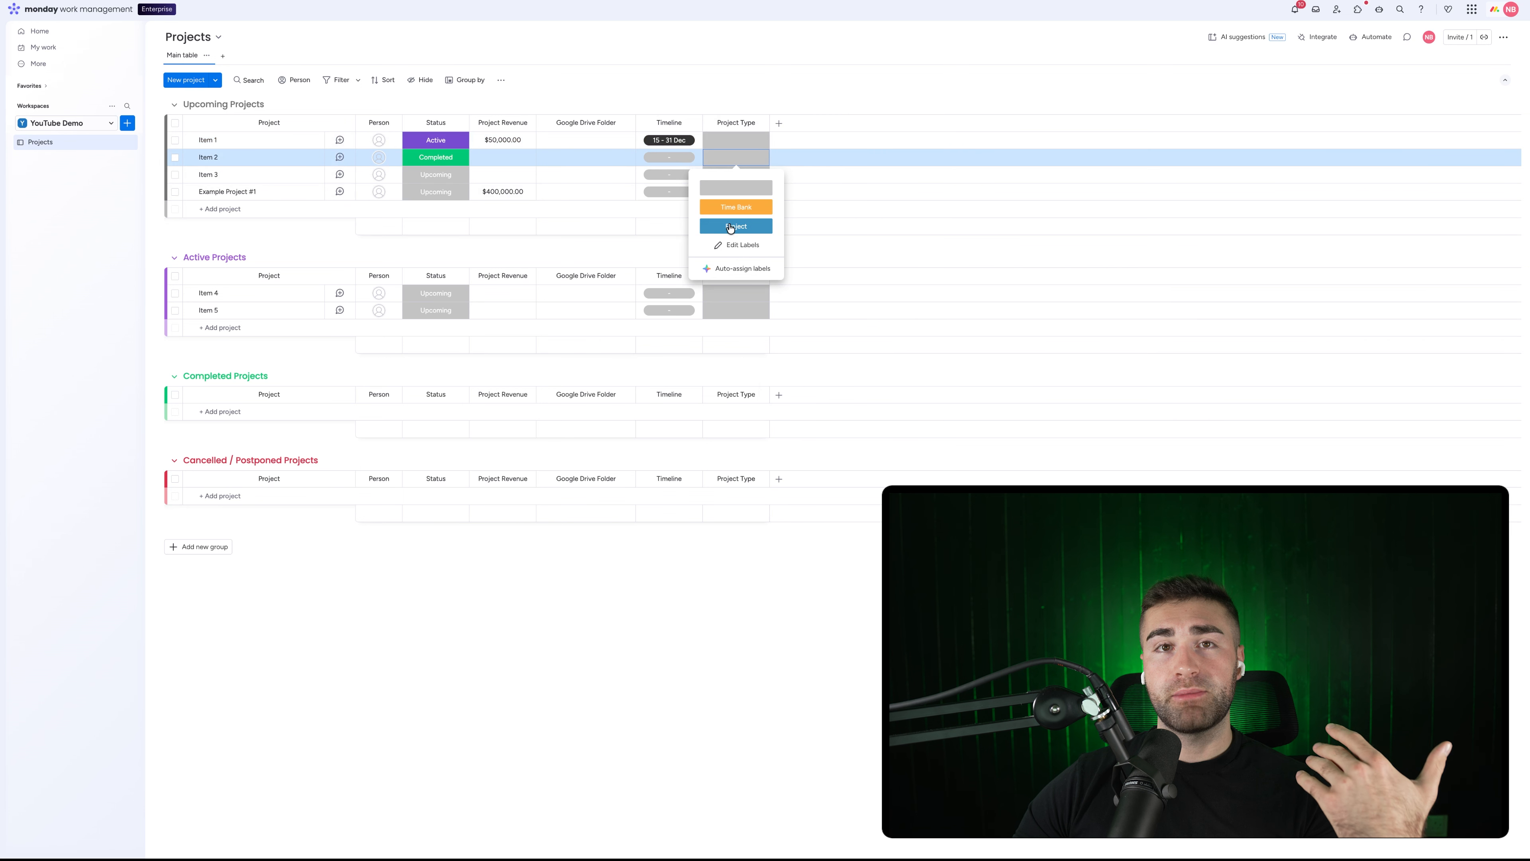
pyautogui.click(775, 93)
# Add a Priority column from the Column Center and hide its column summary
pyautogui.click(779, 123)
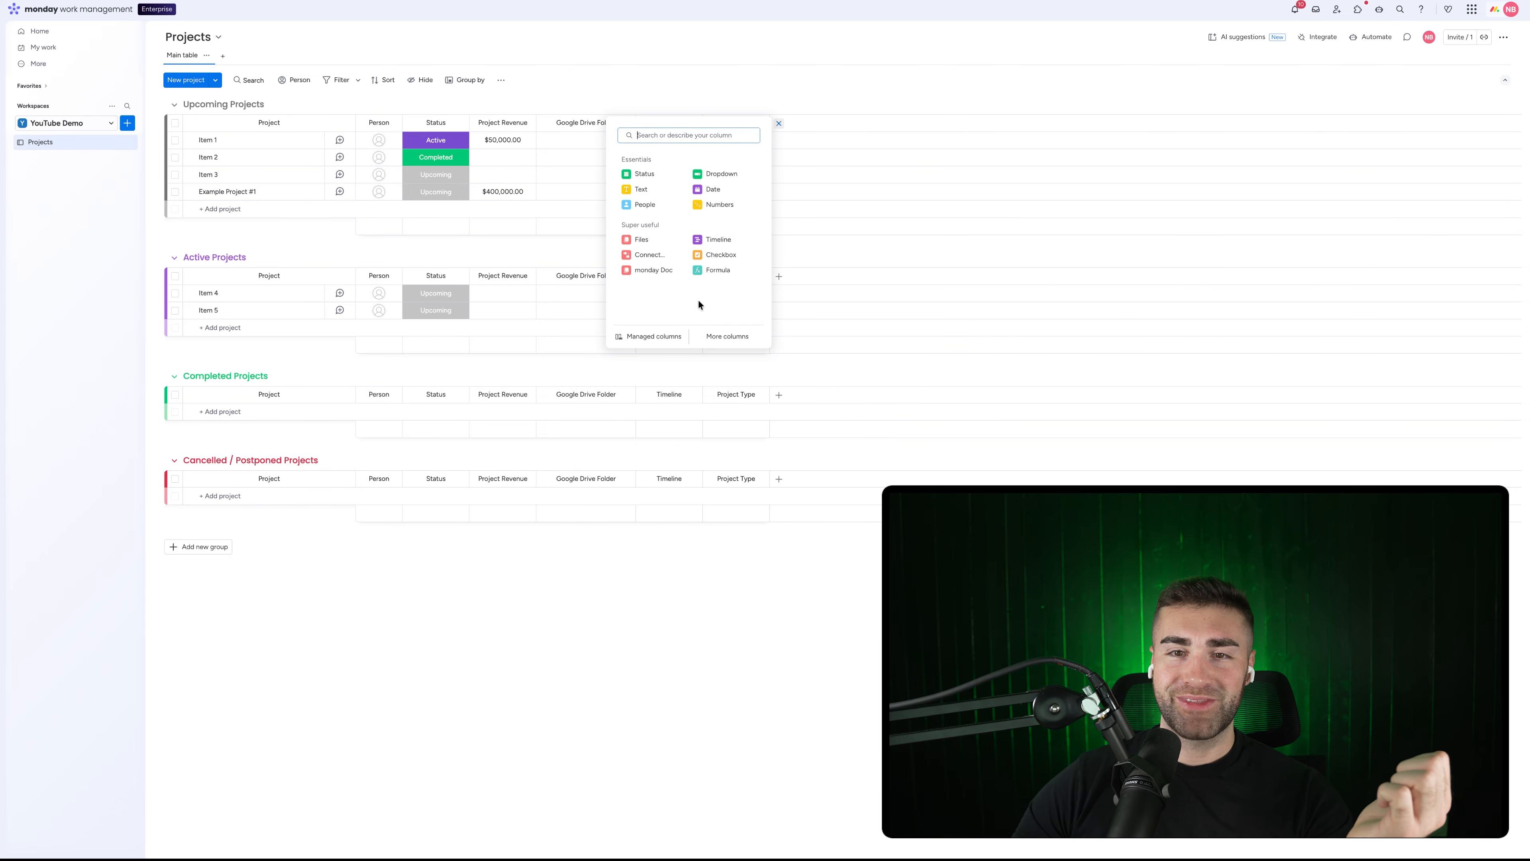
pyautogui.click(711, 343)
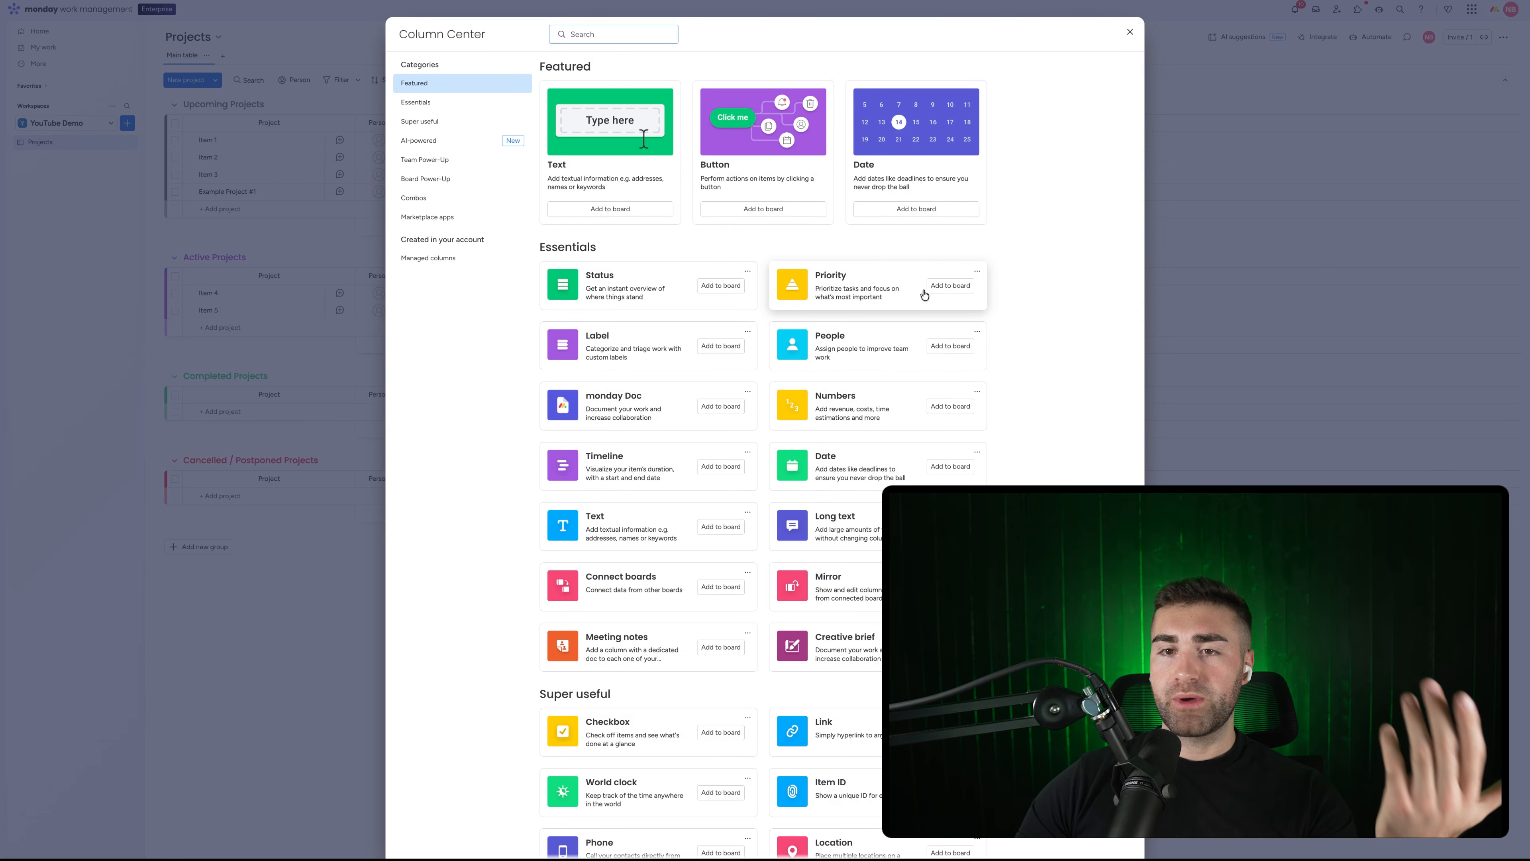
pyautogui.click(950, 286)
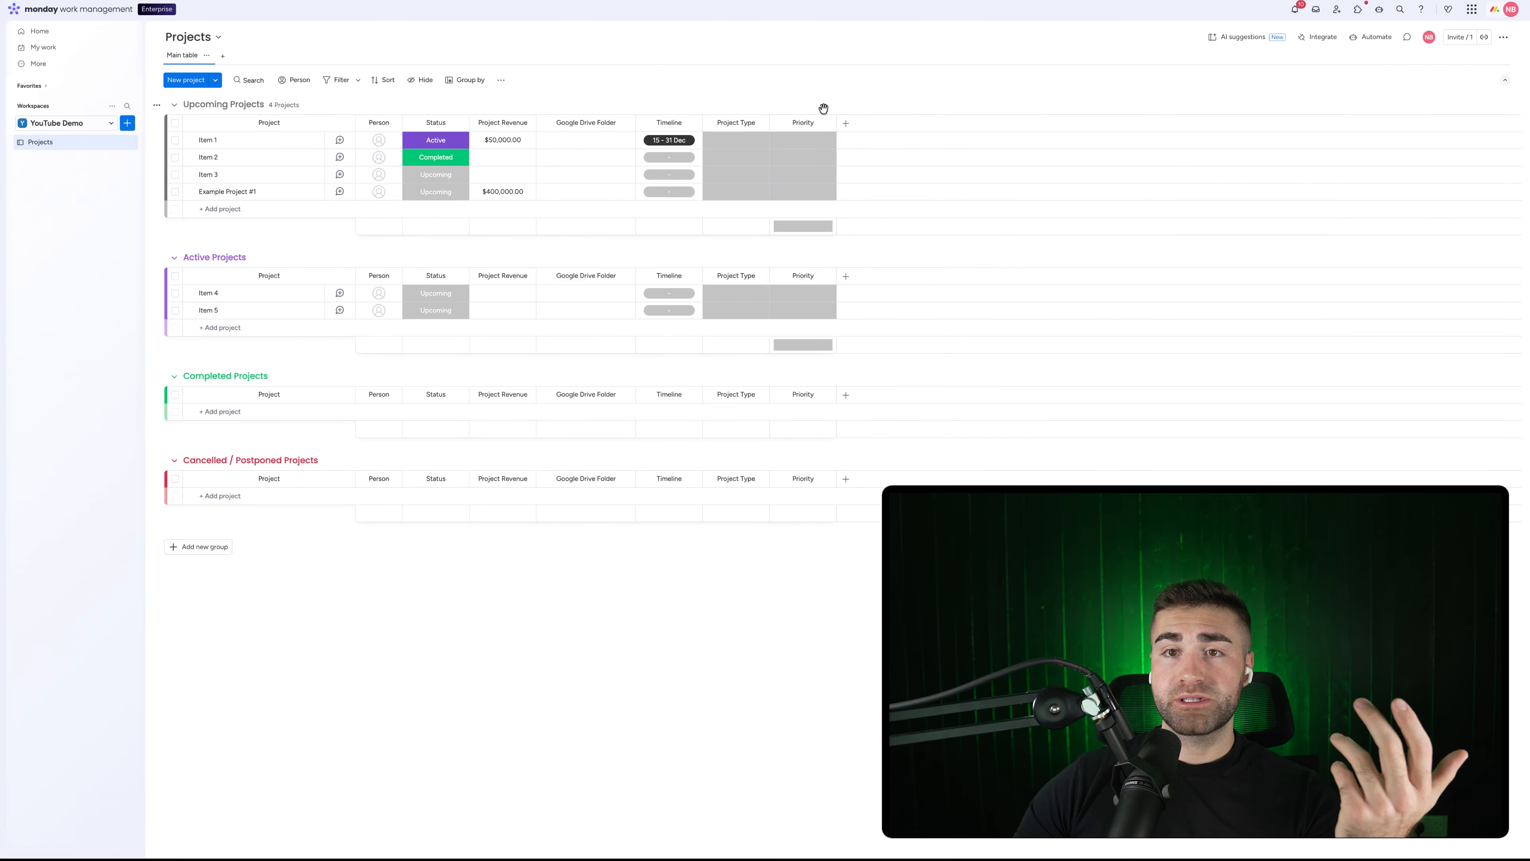
pyautogui.click(827, 123)
pyautogui.moveTo(866, 157)
pyautogui.click(1005, 257)
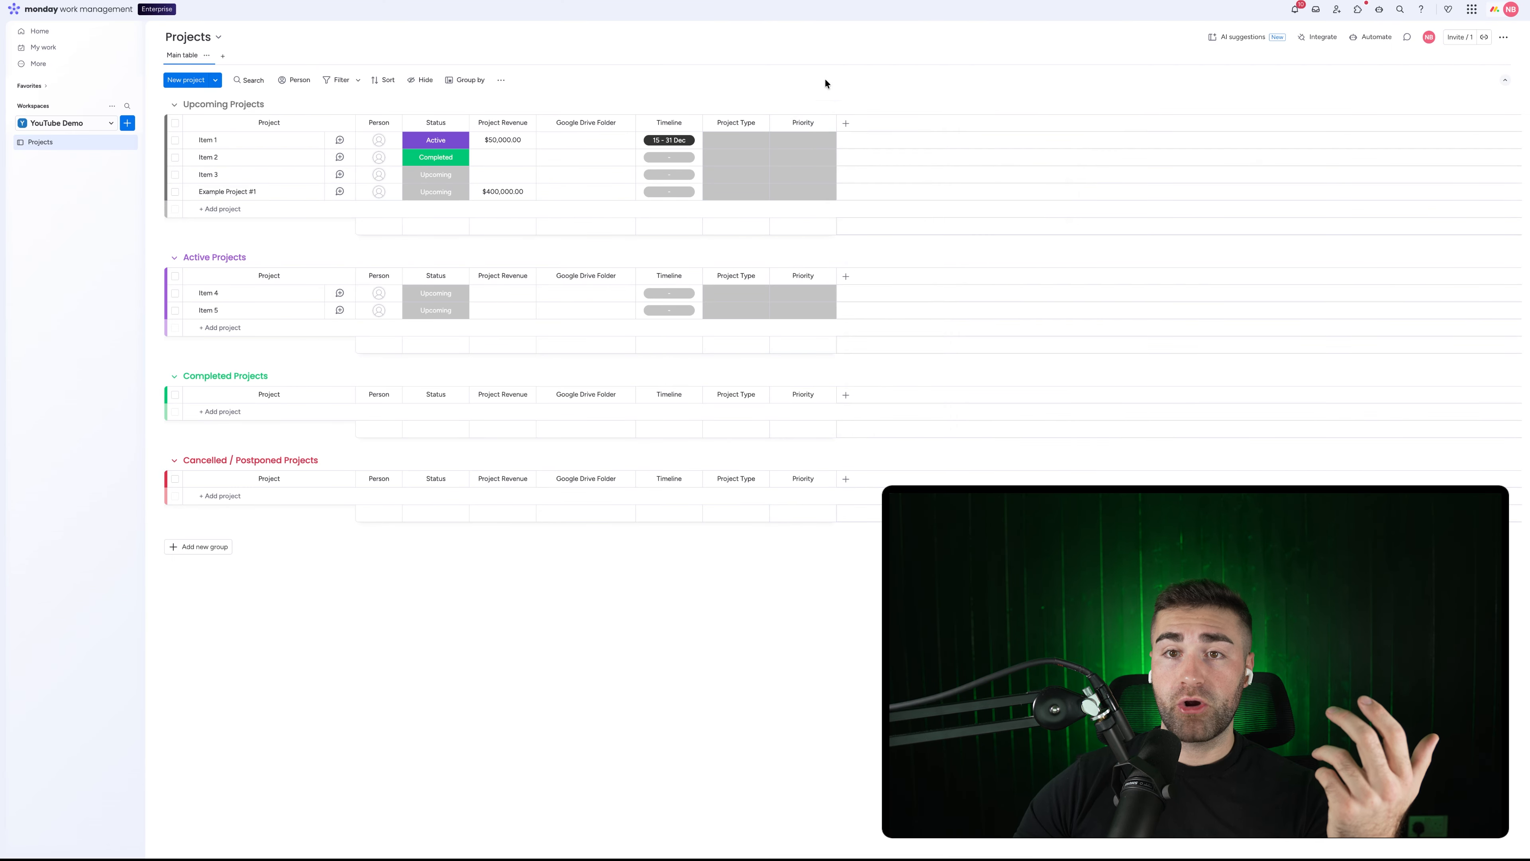
# Add a Long text column from the Column Center and name it Project Description
pyautogui.click(846, 123)
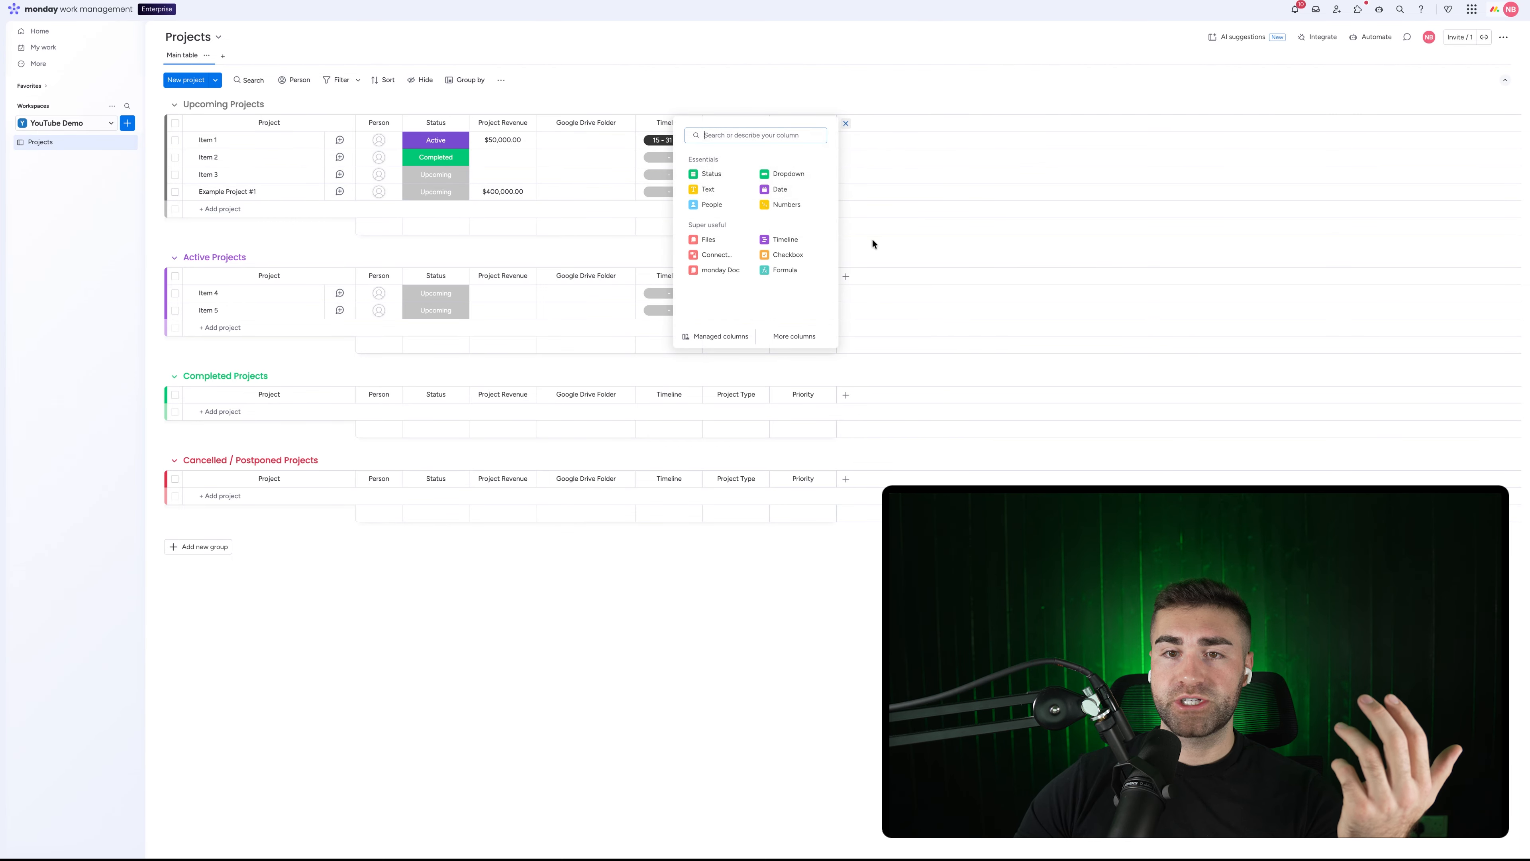
pyautogui.click(793, 336)
pyautogui.scroll(-2, 726, 483)
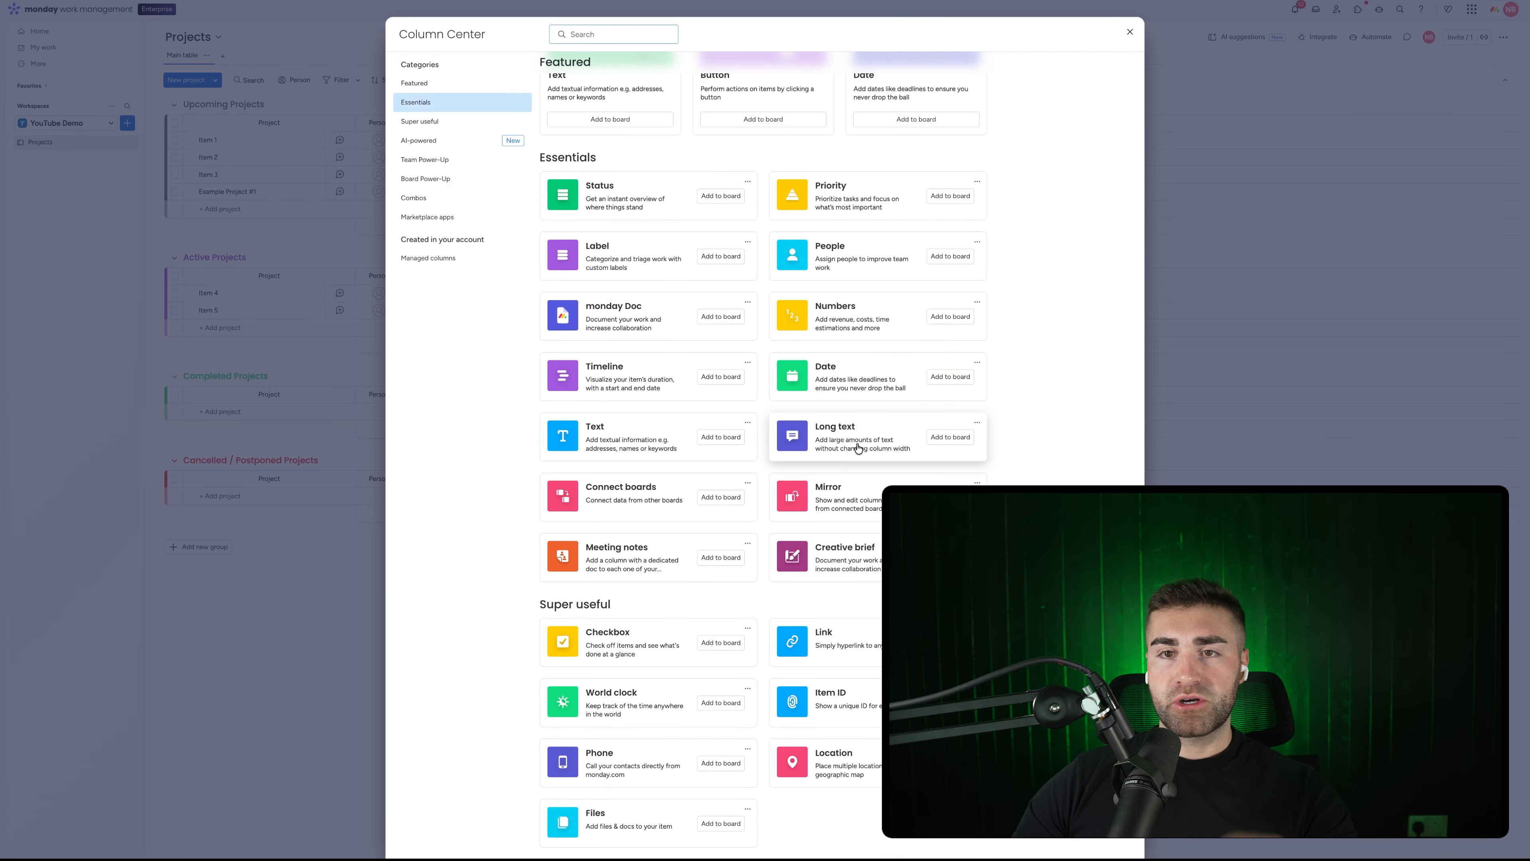
pyautogui.click(950, 436)
pyautogui.click(910, 123)
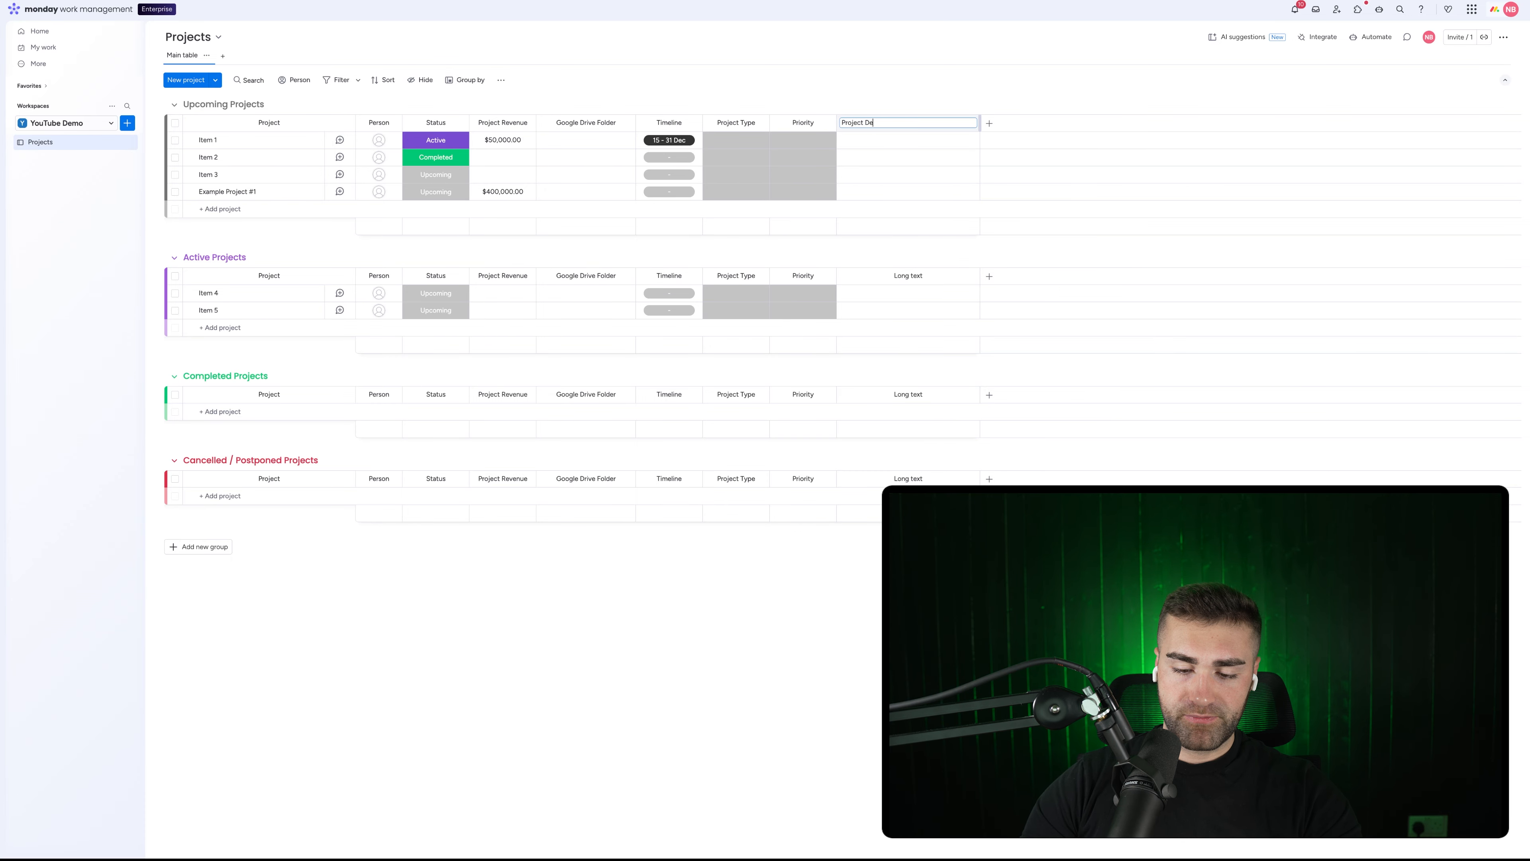
pyautogui.write('Project Description')
pyautogui.press('Return')
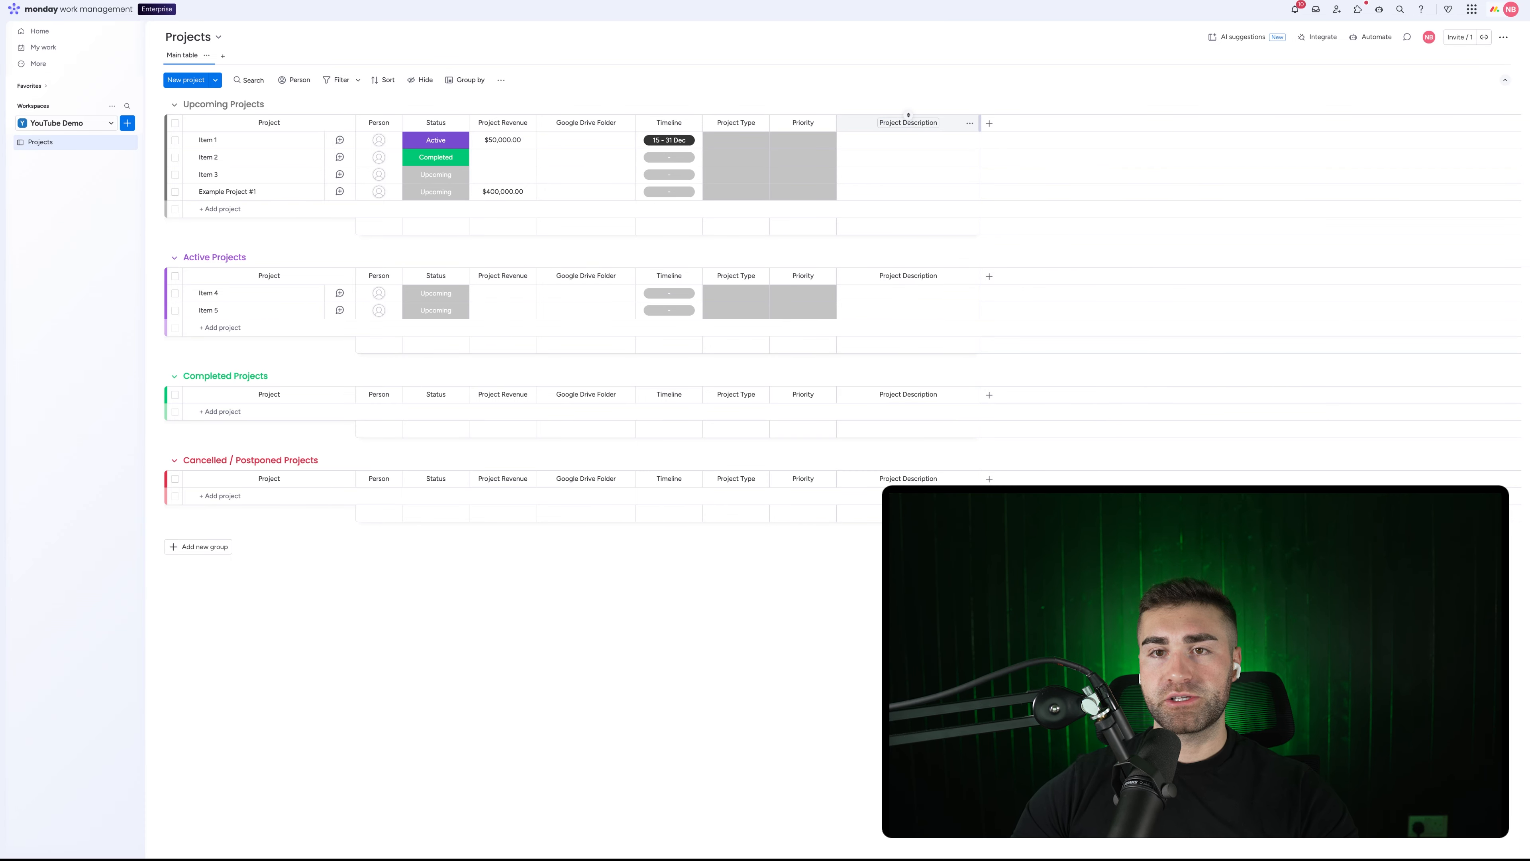
# Review the priority labels available for Item 1 without assigning one
pyautogui.click(802, 149)
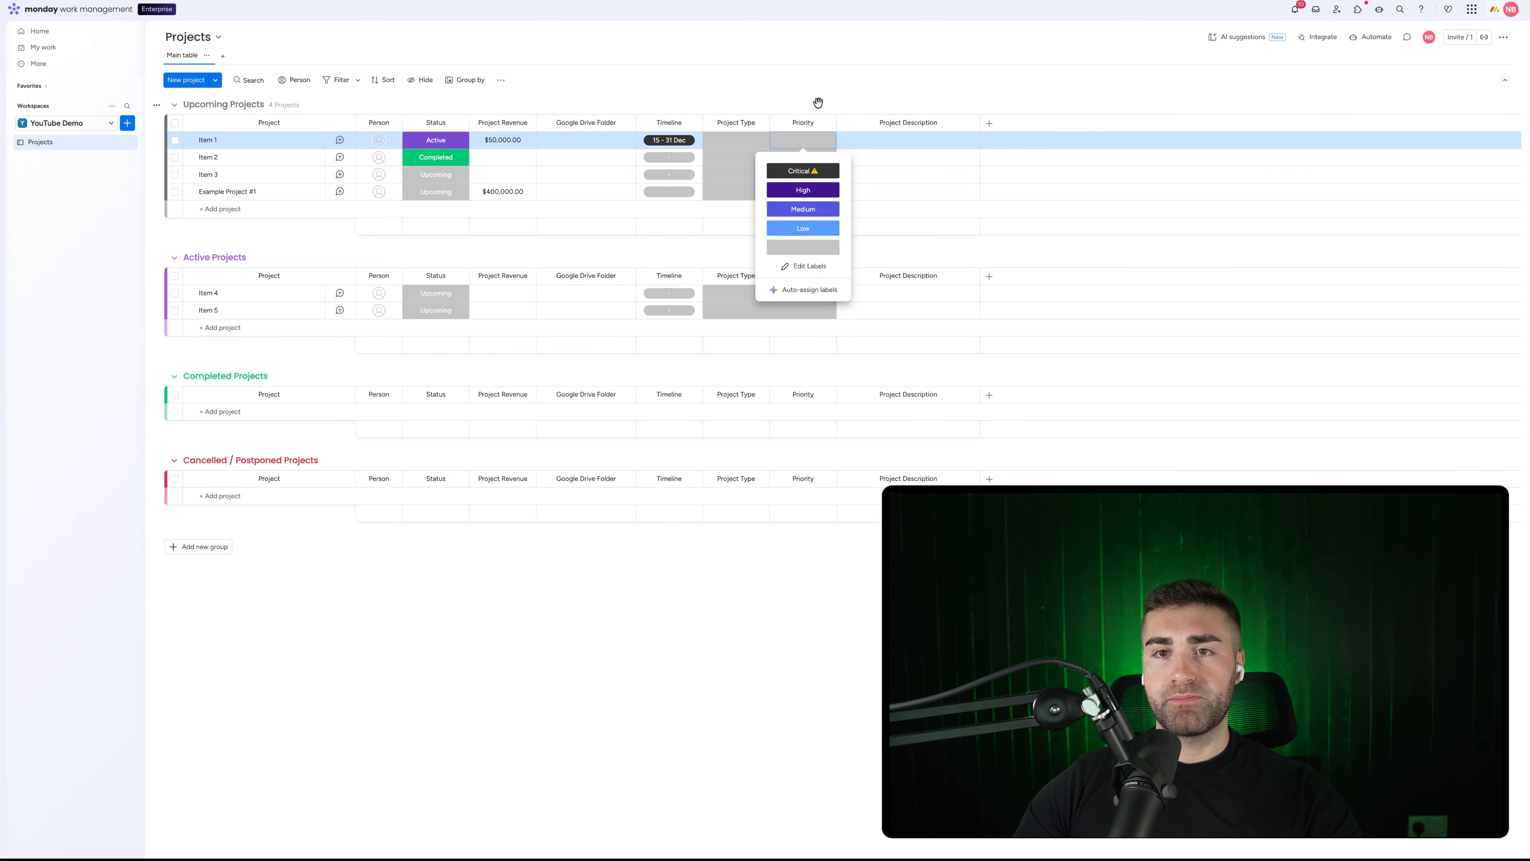
pyautogui.click(794, 142)
pyautogui.click(794, 143)
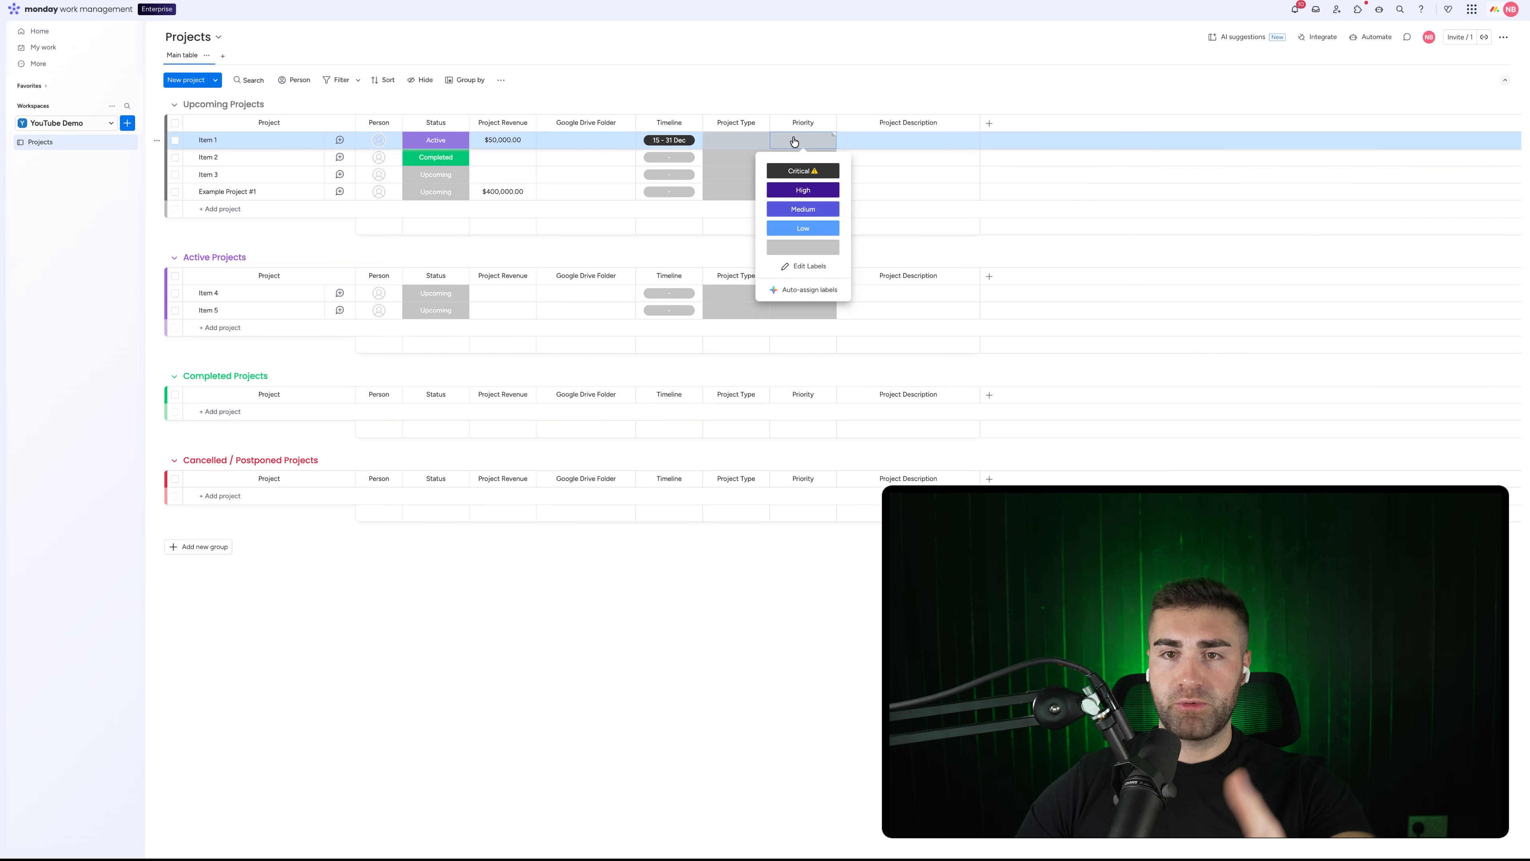
pyautogui.click(784, 83)
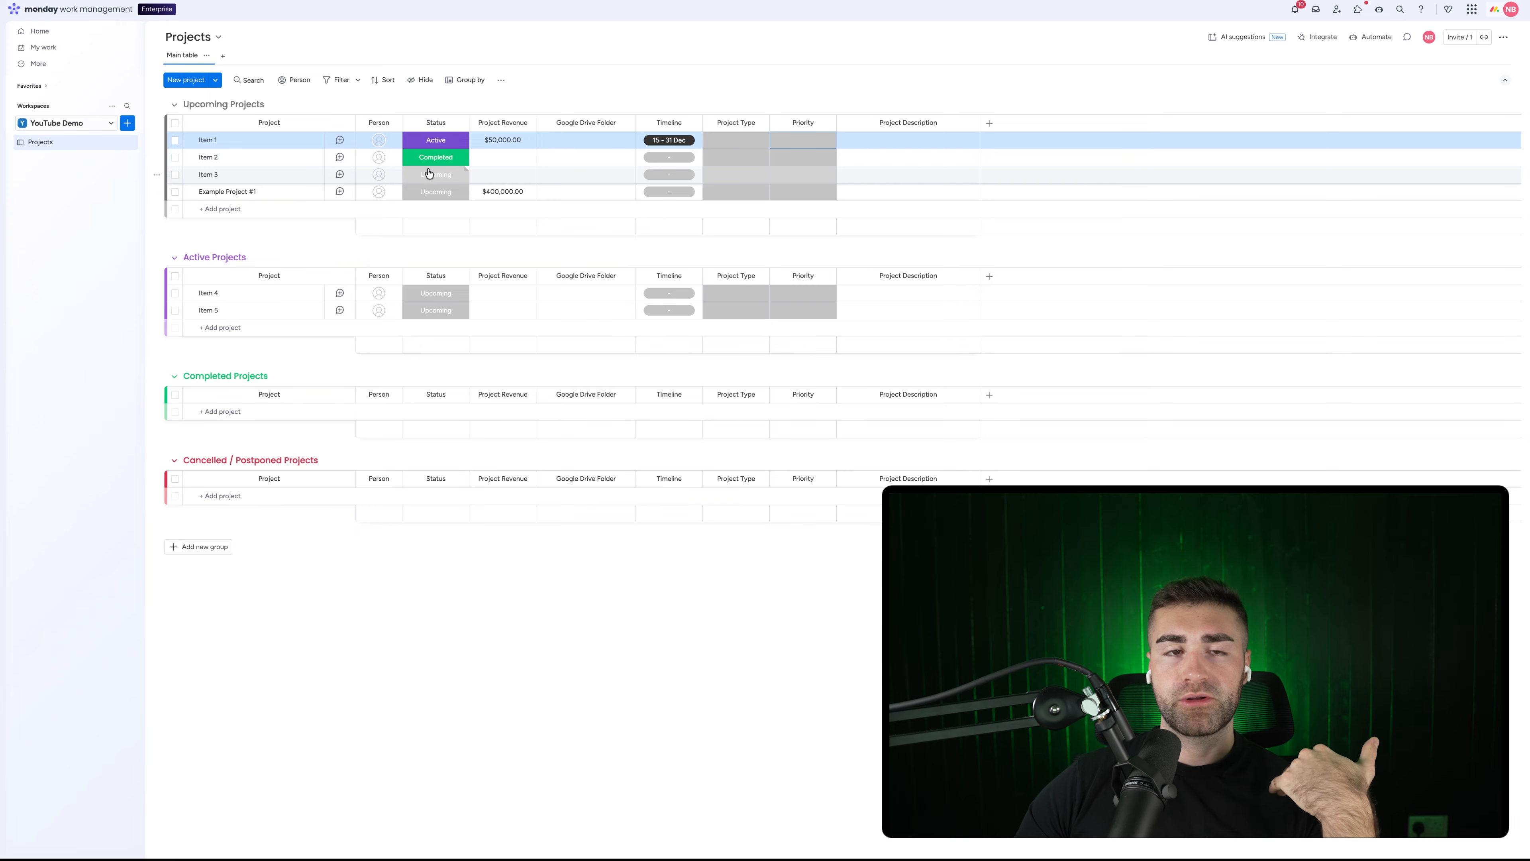
# Start a new board automation with the trigger "When Status changes to Upcoming"
pyautogui.click(1375, 42)
pyautogui.click(822, 31)
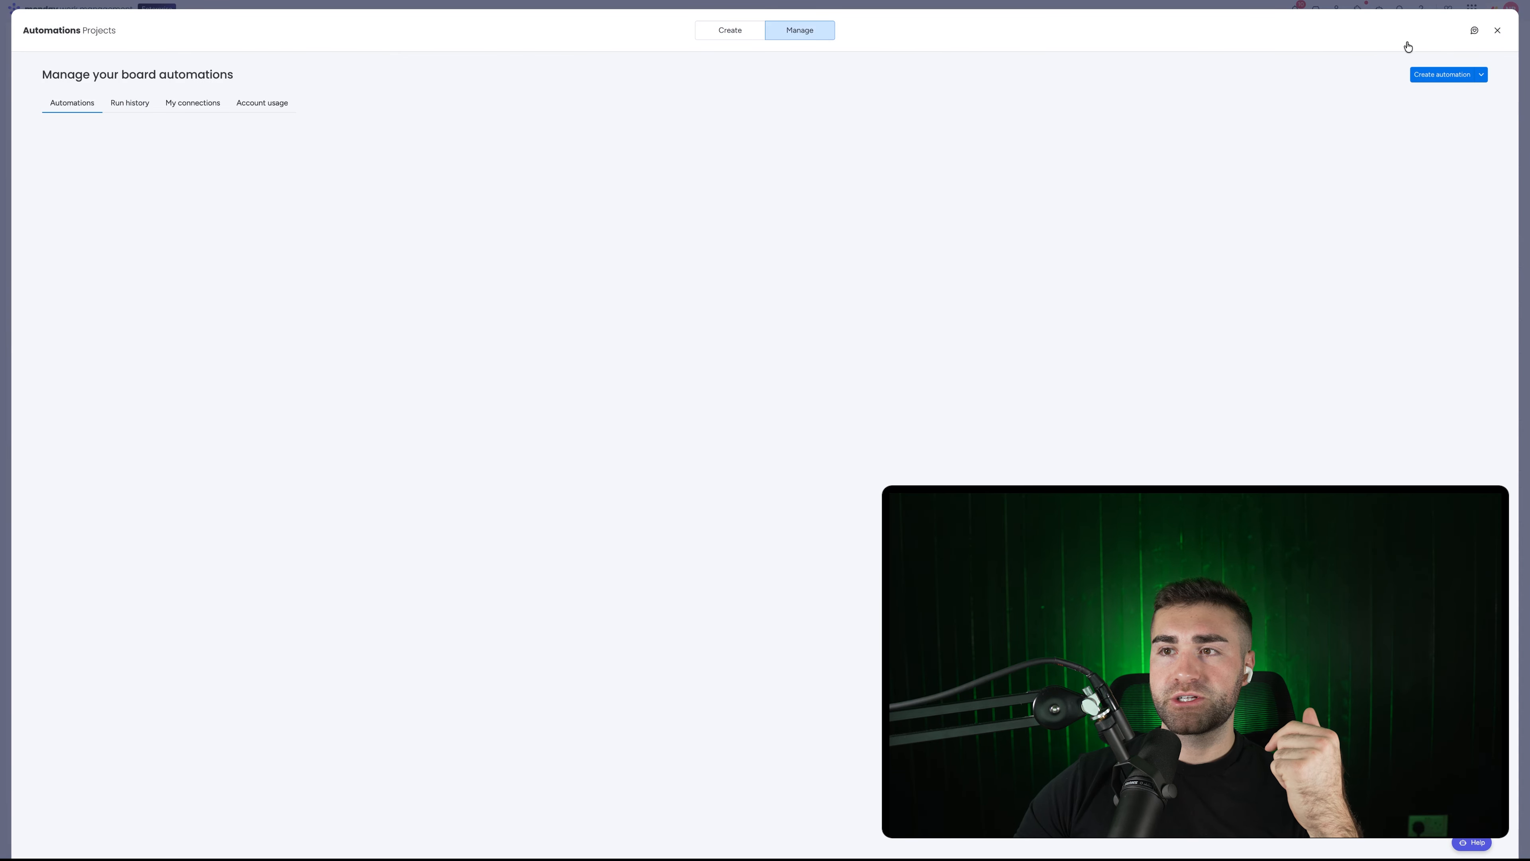
pyautogui.click(1441, 77)
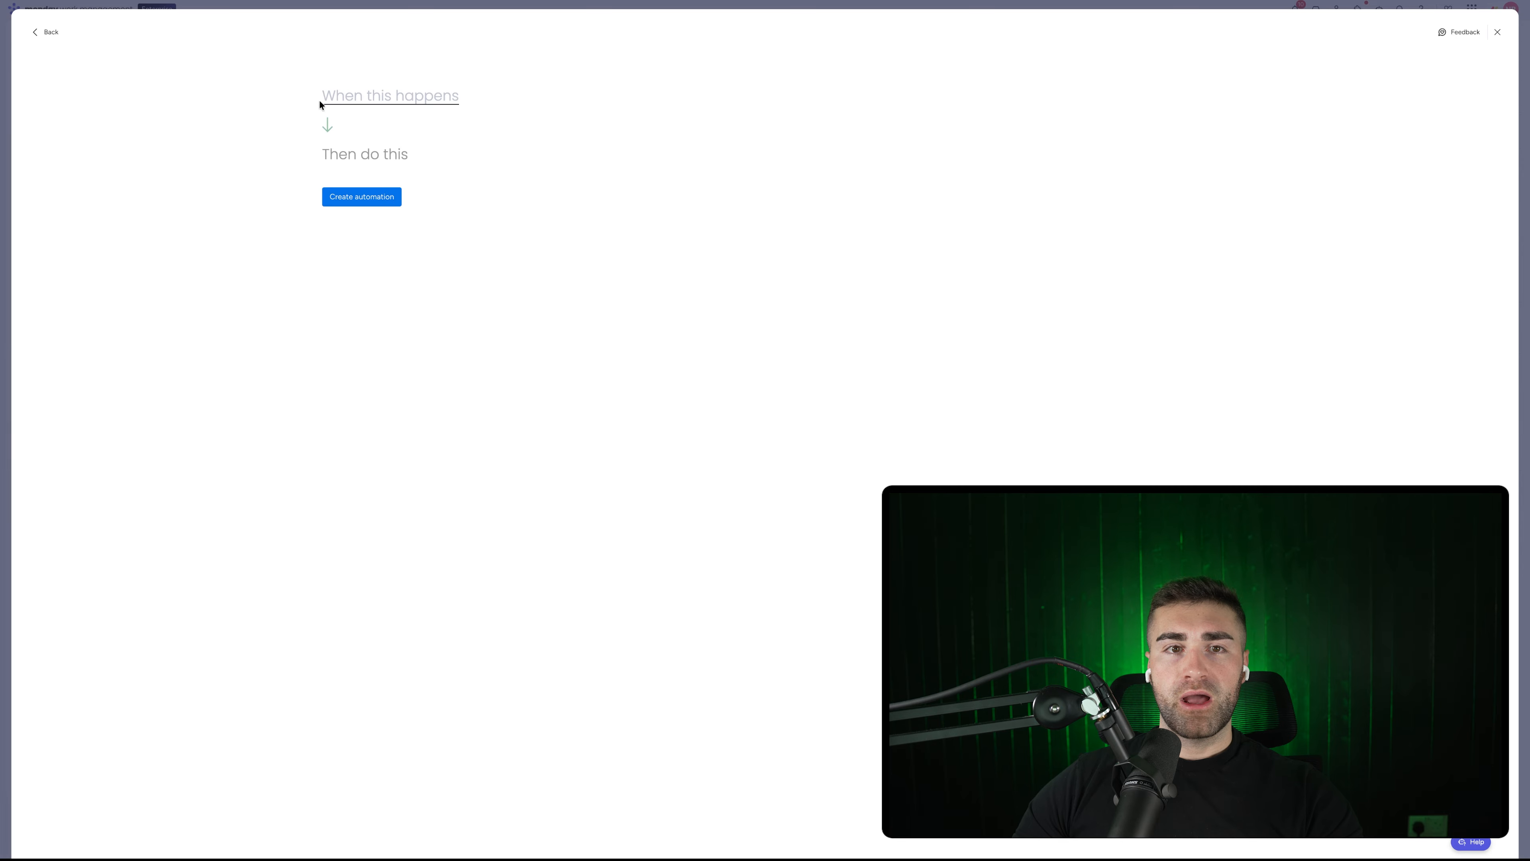
pyautogui.click(353, 99)
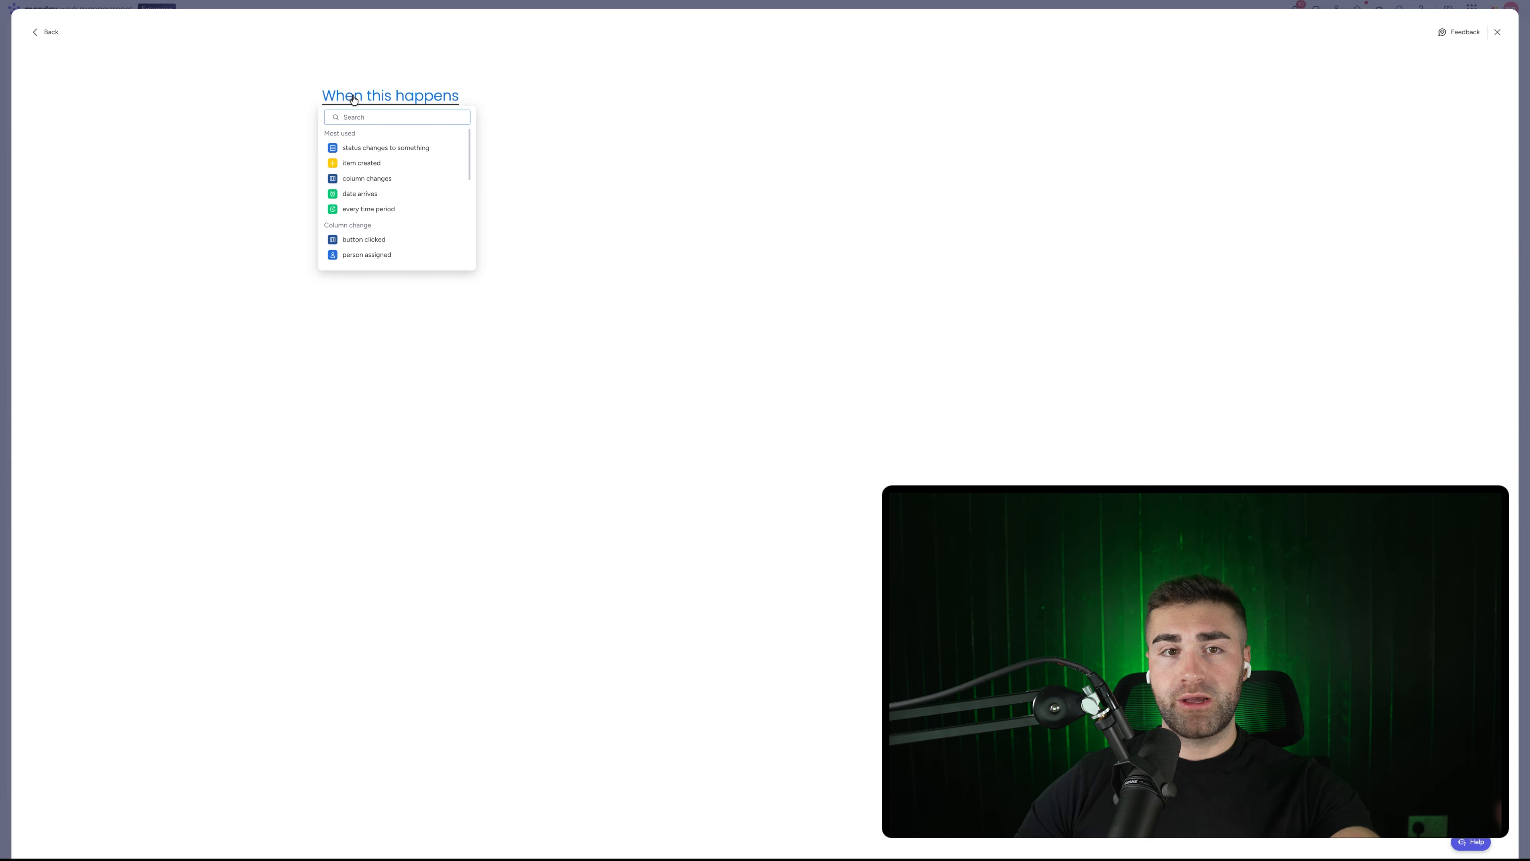
pyautogui.click(386, 148)
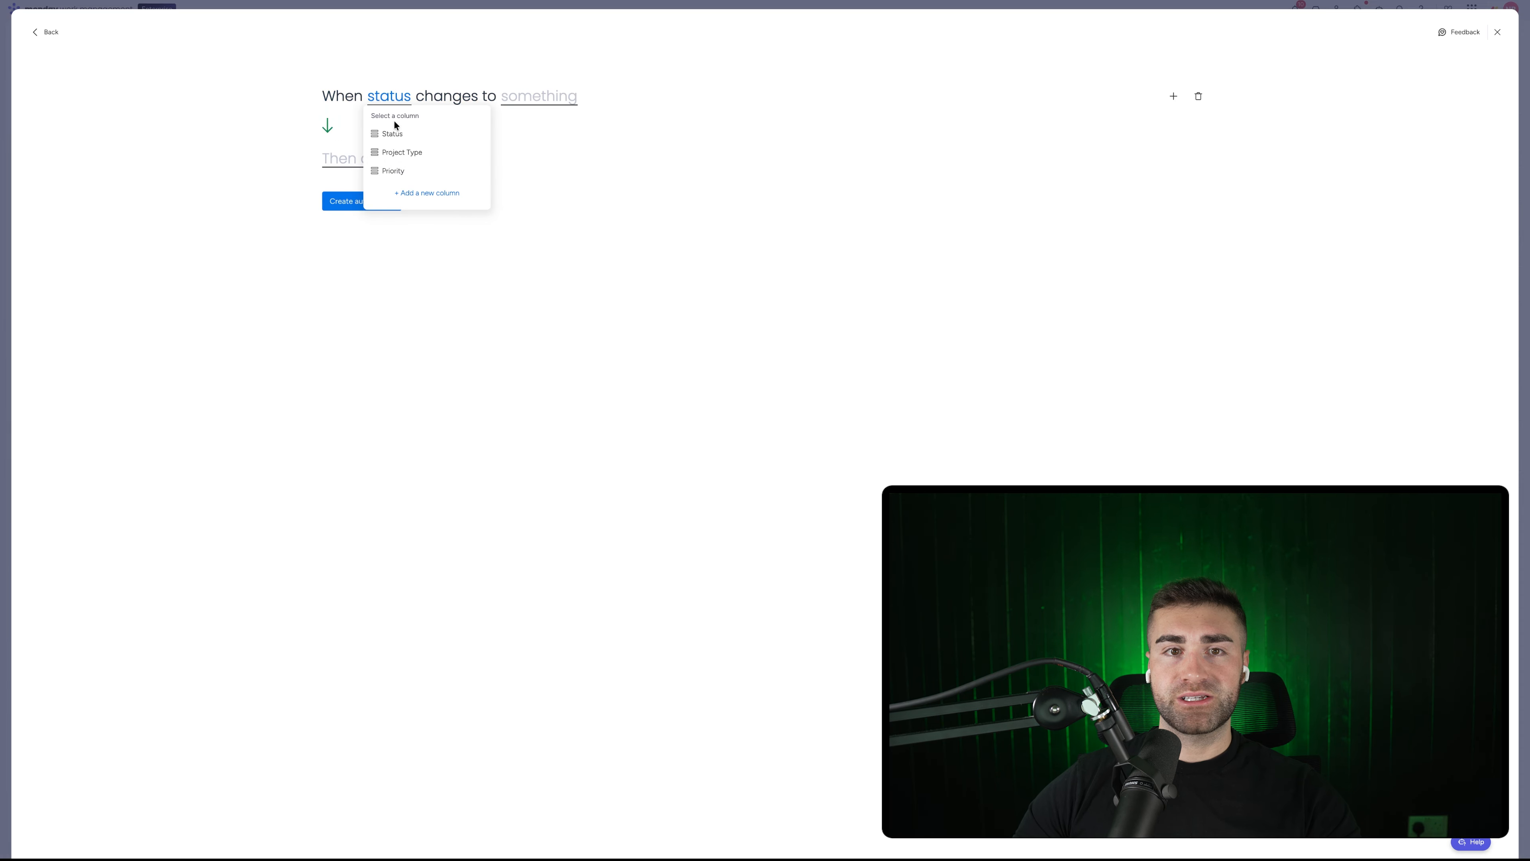
pyautogui.click(470, 129)
pyautogui.click(539, 101)
pyautogui.click(559, 147)
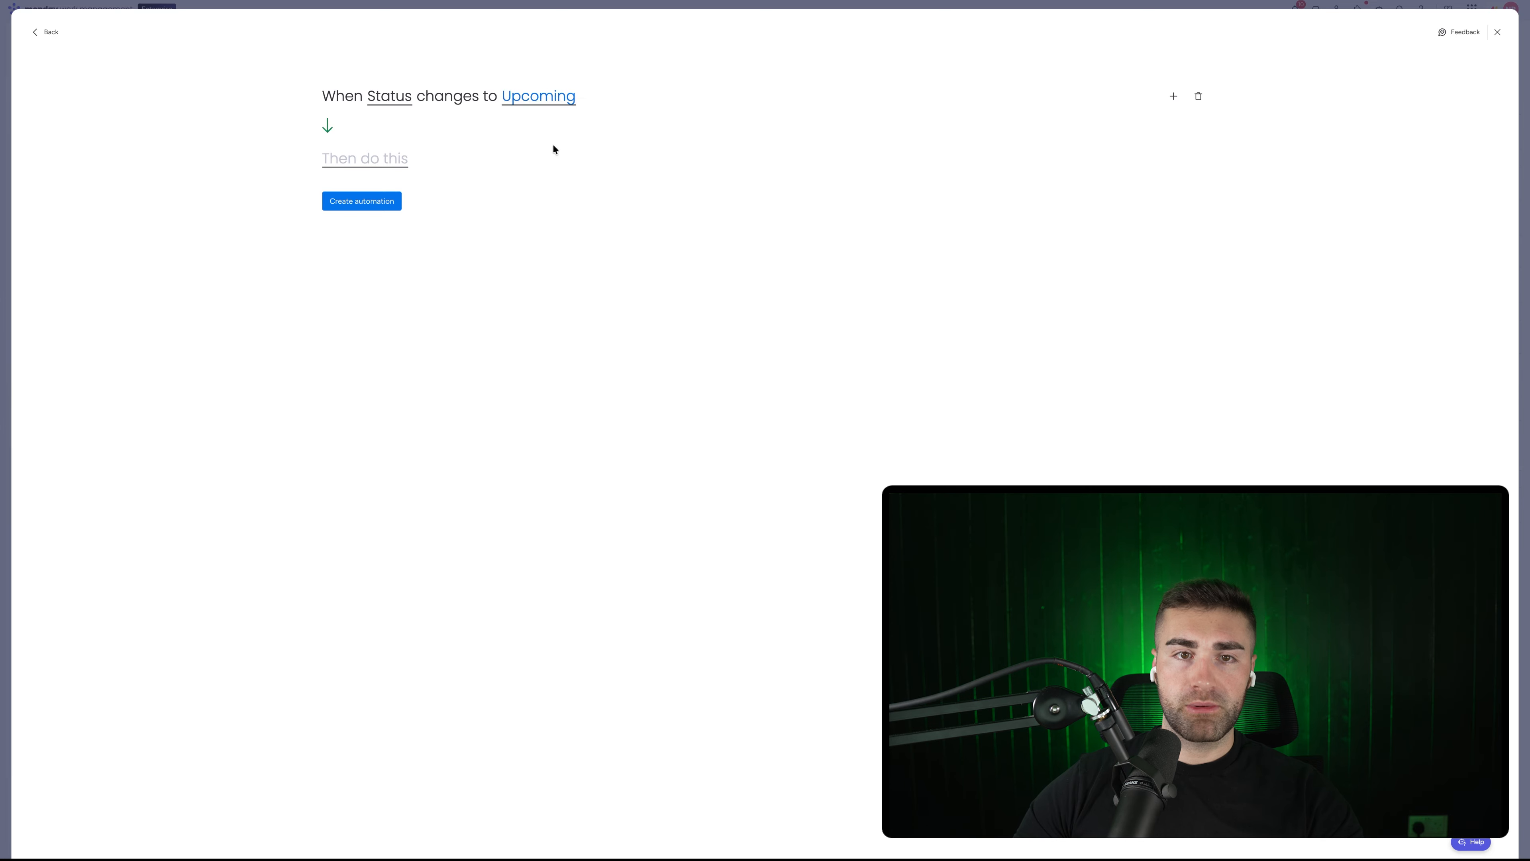
# Set the automation's action to move the item to the Upcoming Projects group and create the automation
pyautogui.click(384, 161)
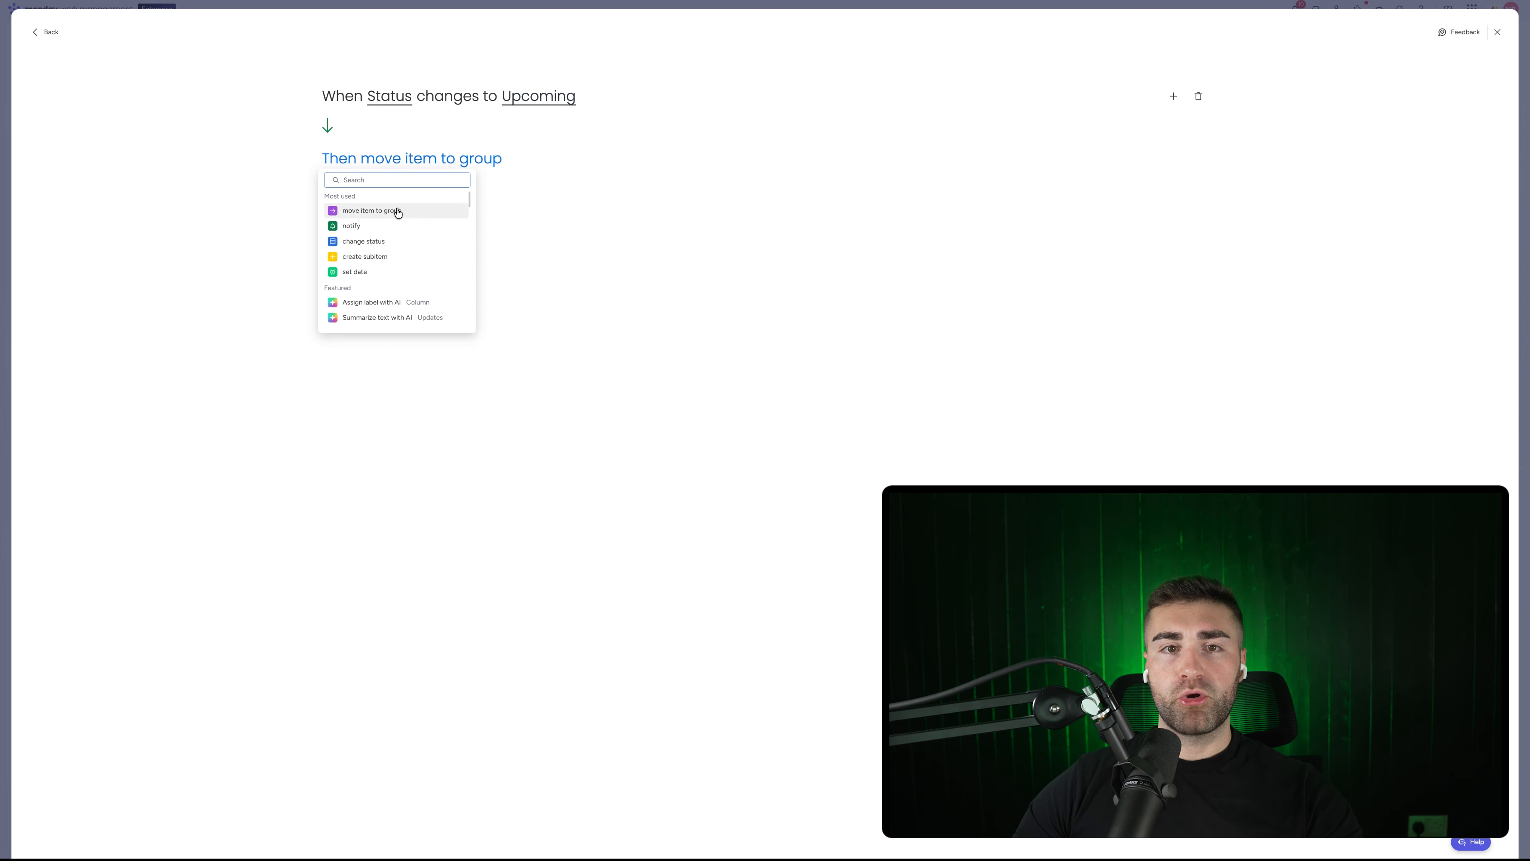
pyautogui.click(396, 208)
pyautogui.click(482, 159)
pyautogui.click(482, 214)
pyautogui.click(379, 208)
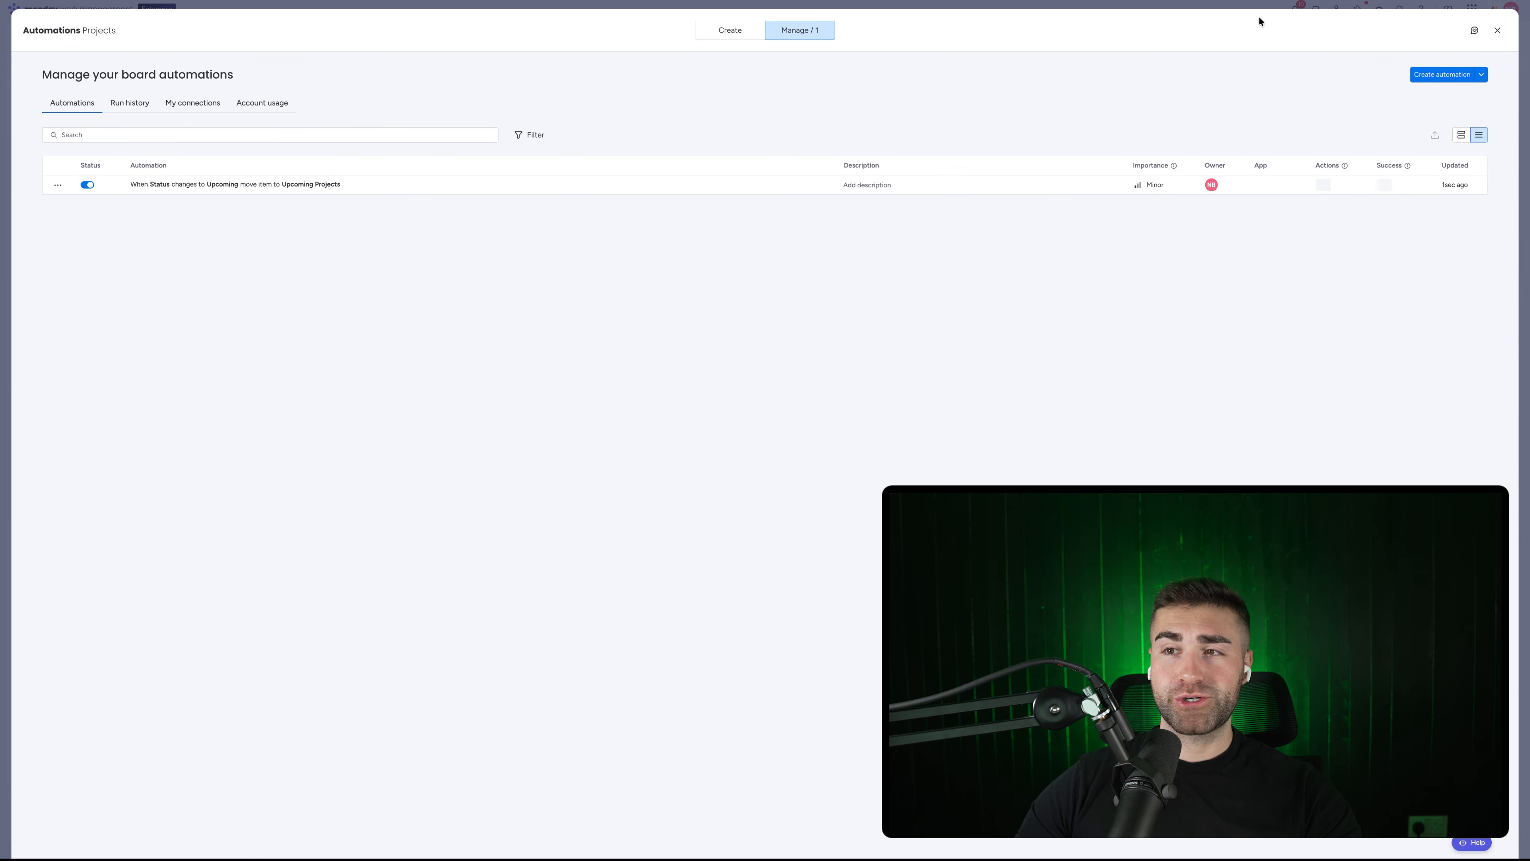
# Start another board automation with the trigger "When Status changes to Active"
pyautogui.click(1427, 75)
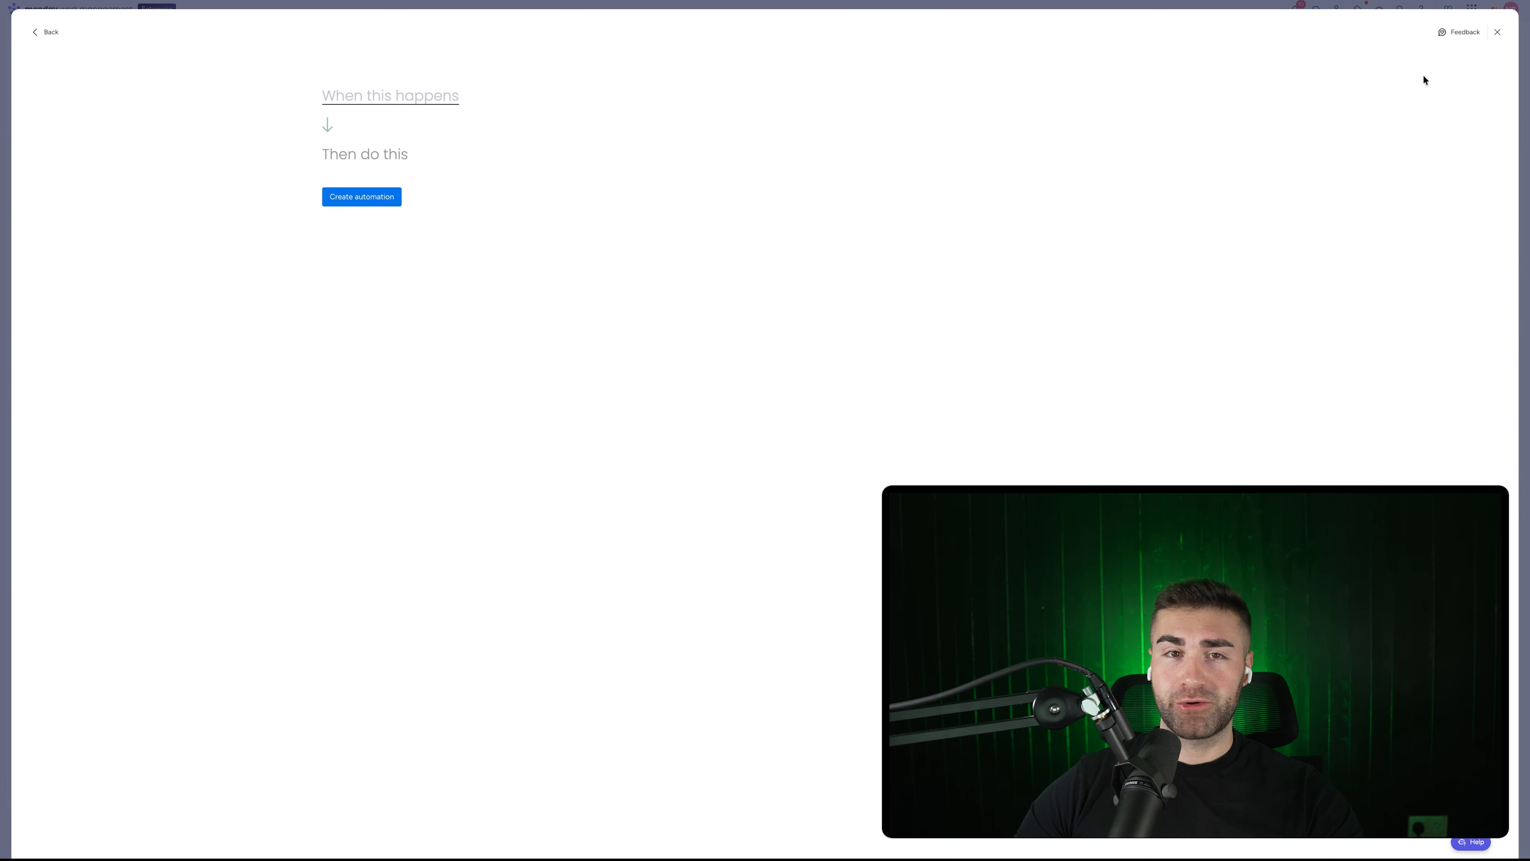
pyautogui.click(356, 97)
pyautogui.click(355, 147)
pyautogui.click(381, 97)
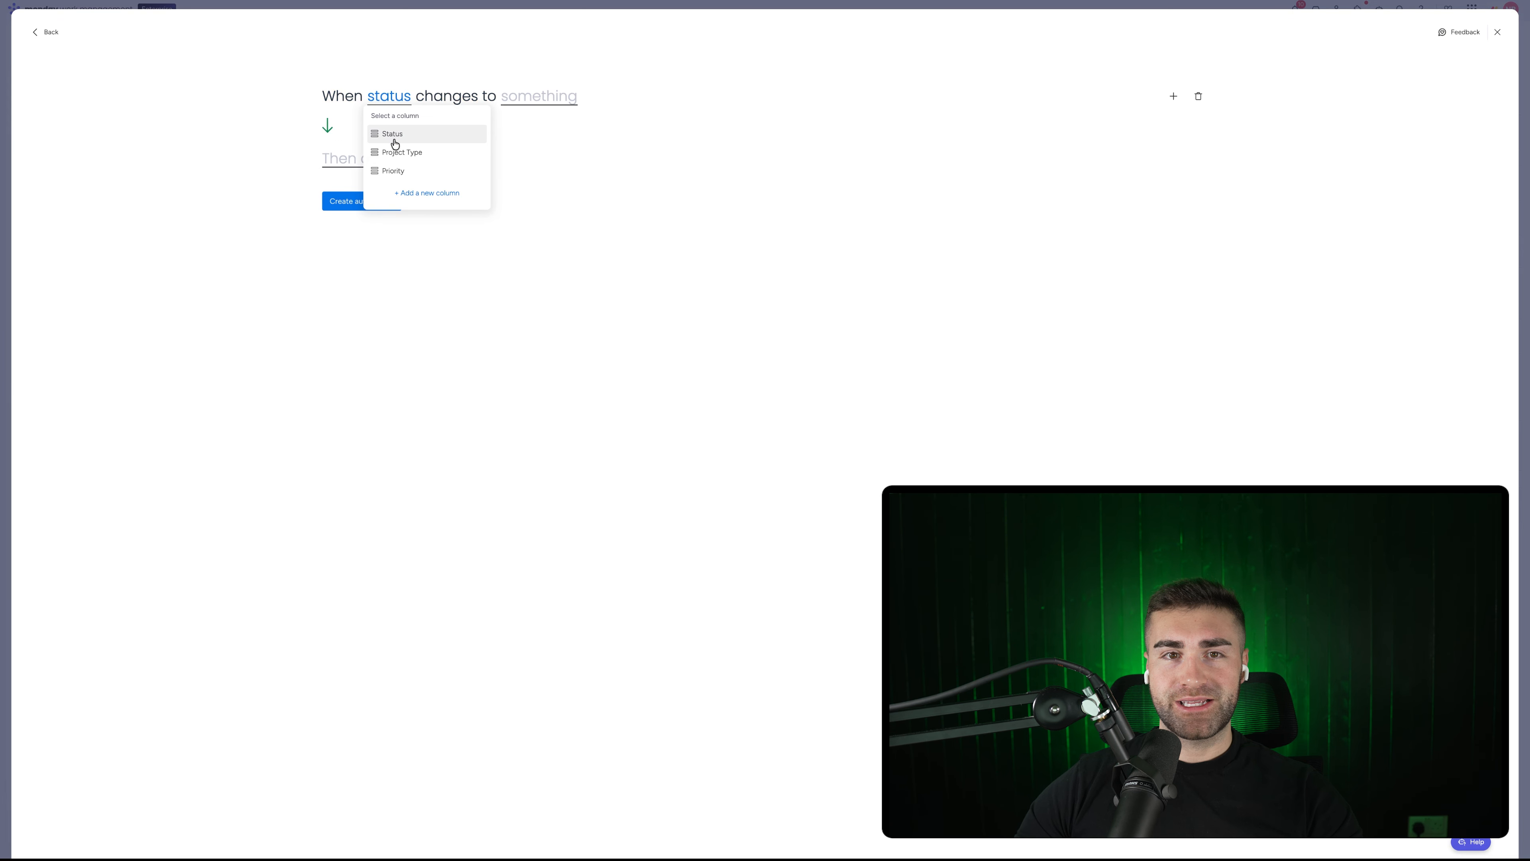
pyautogui.click(396, 133)
pyautogui.click(539, 96)
pyautogui.click(512, 169)
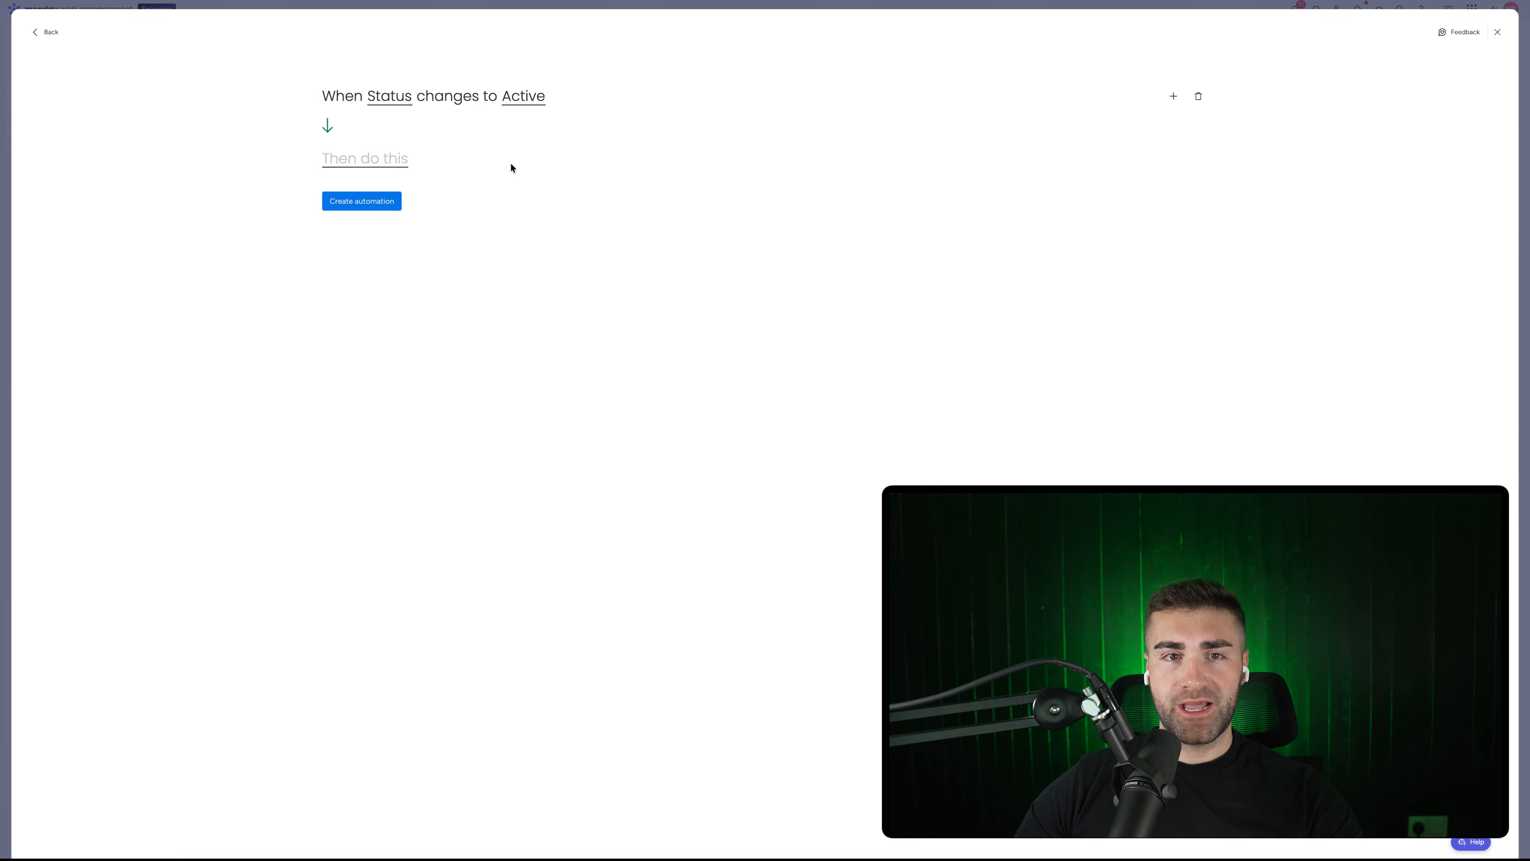
# Set the automation's action to move the item to the Active Projects group and create the automation
pyautogui.click(344, 168)
pyautogui.click(376, 213)
pyautogui.click(484, 160)
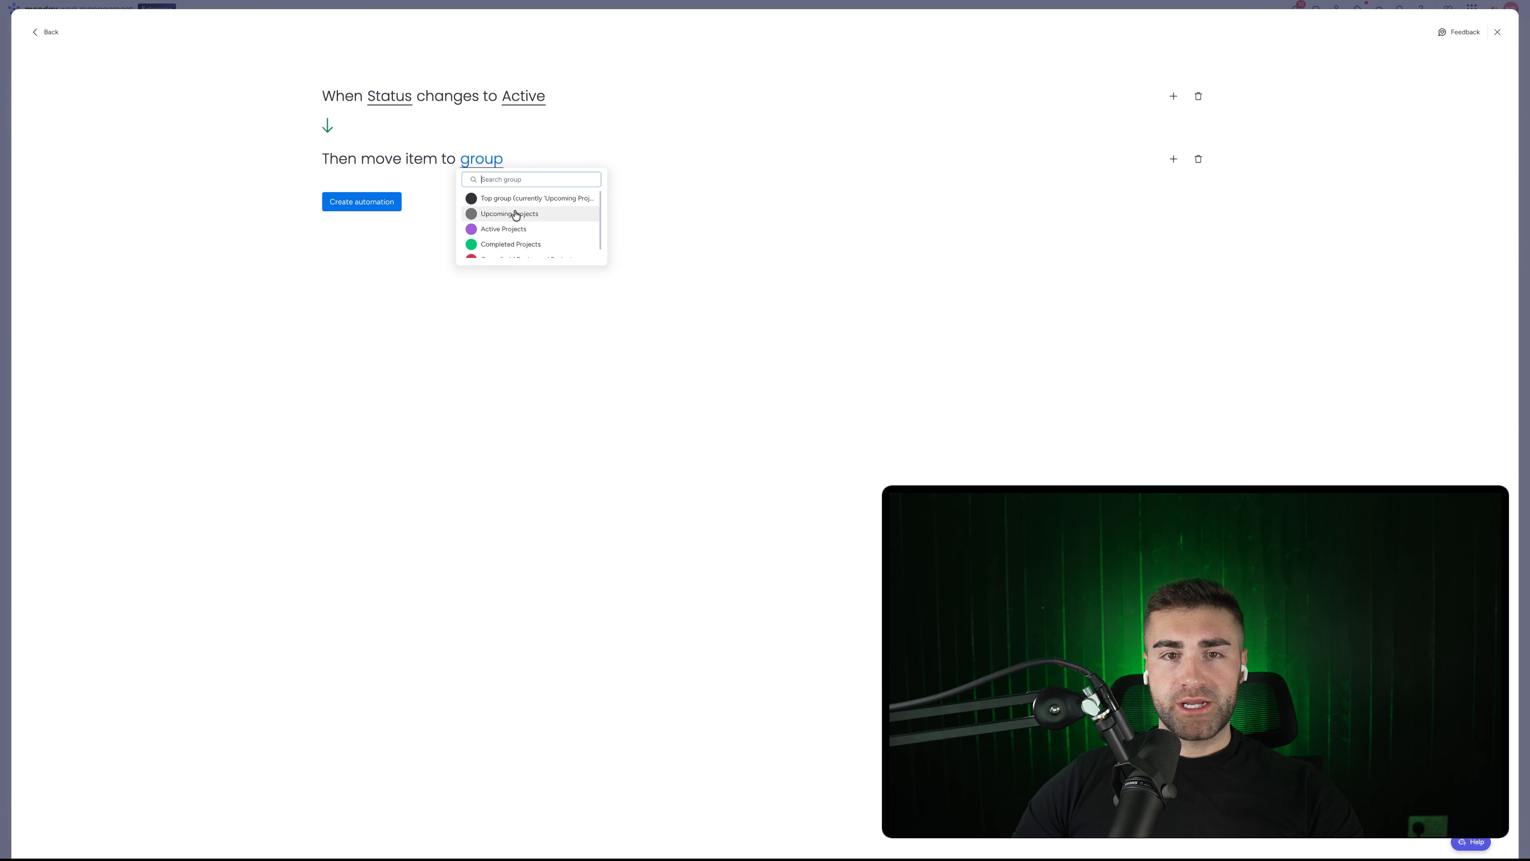
pyautogui.click(505, 230)
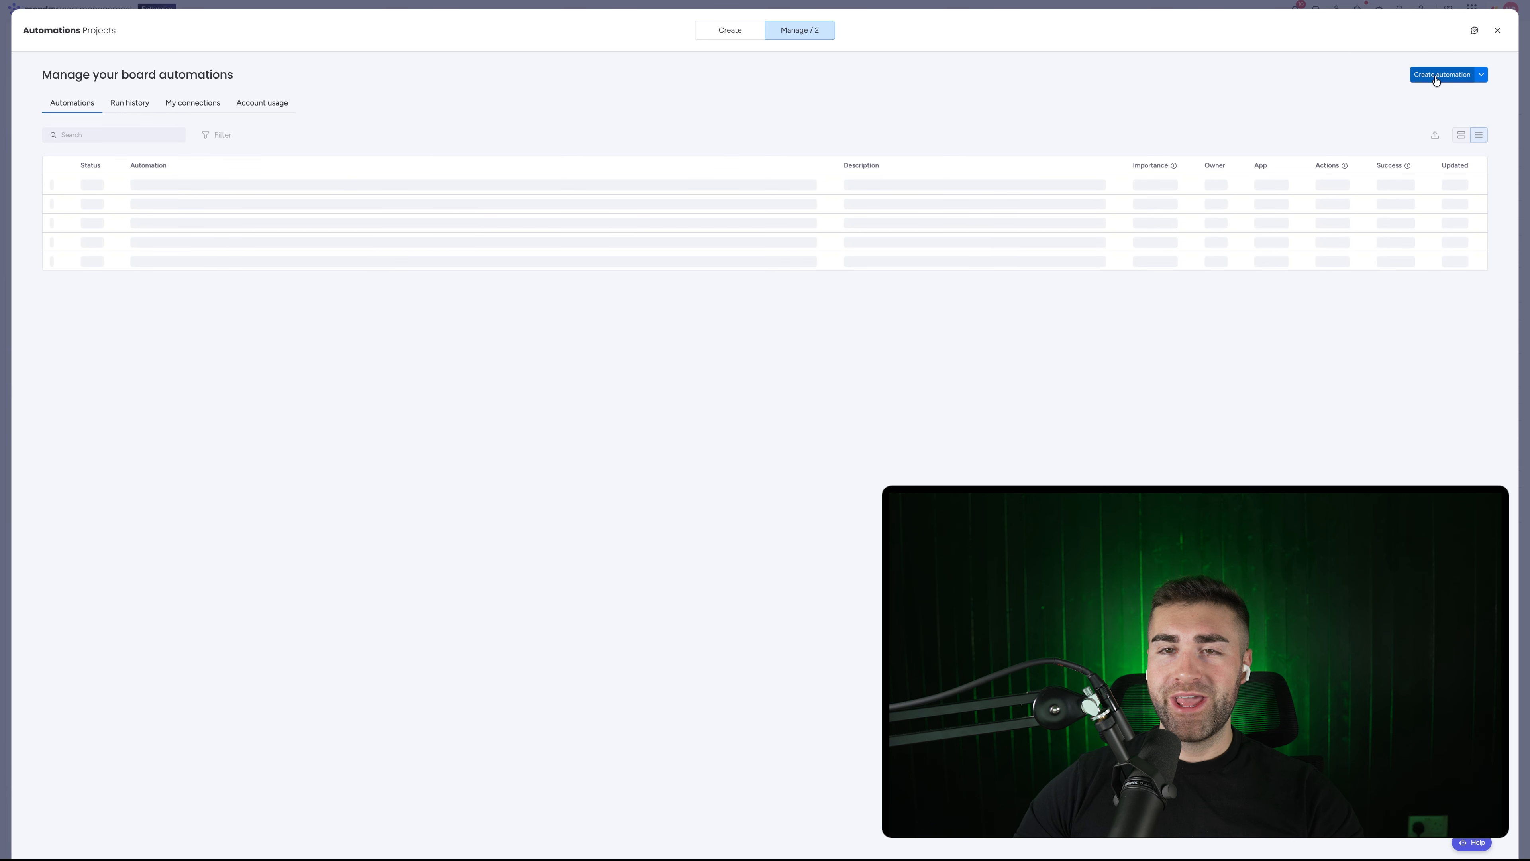
# Start another board automation with the trigger "When Status changes to Completed"
pyautogui.click(1436, 77)
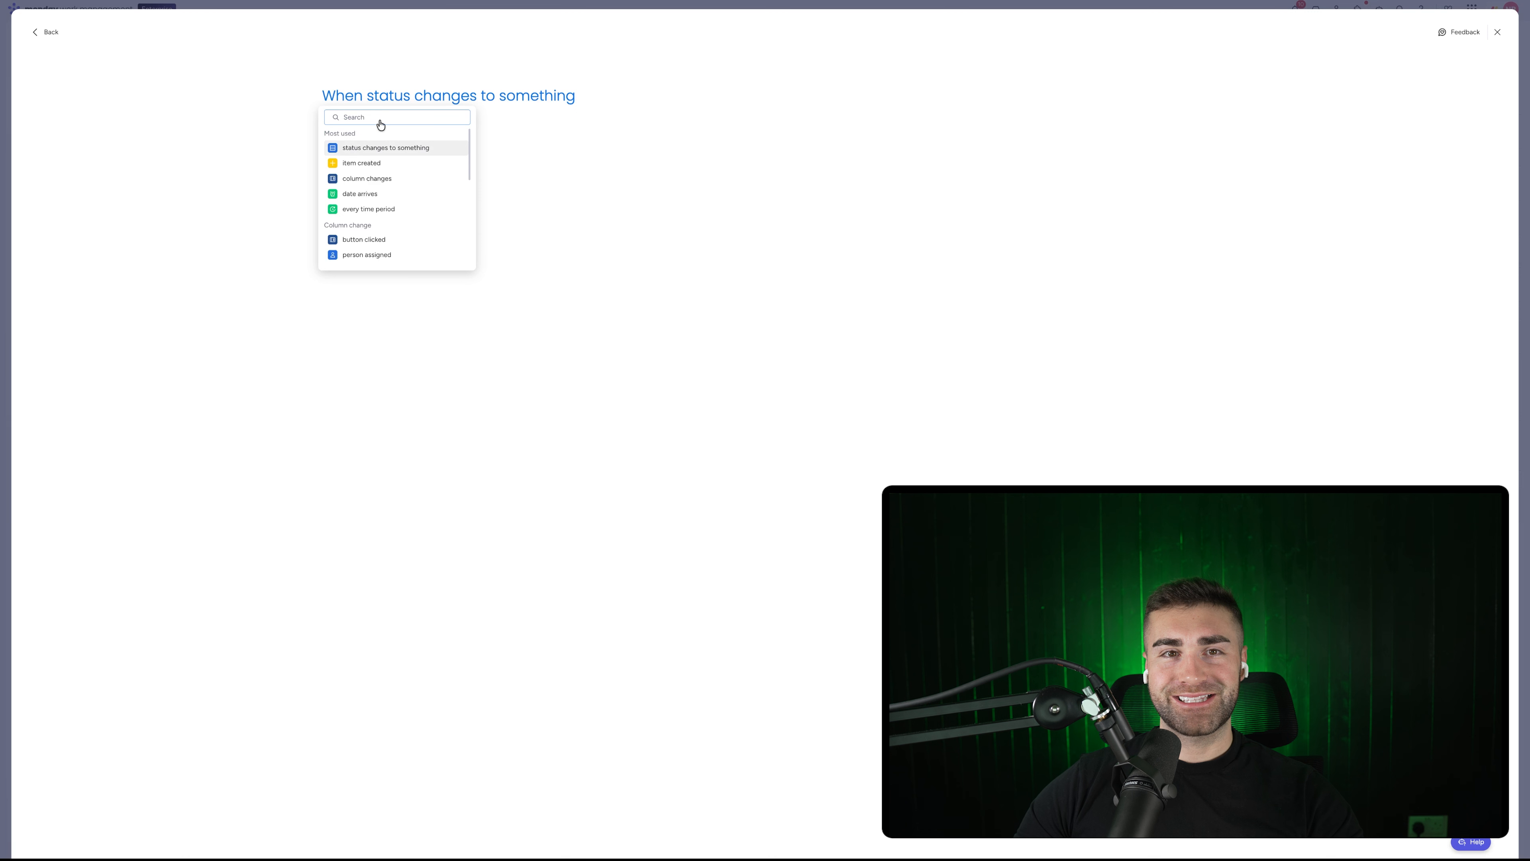
pyautogui.click(385, 147)
pyautogui.click(391, 96)
pyautogui.click(416, 135)
pyautogui.click(545, 95)
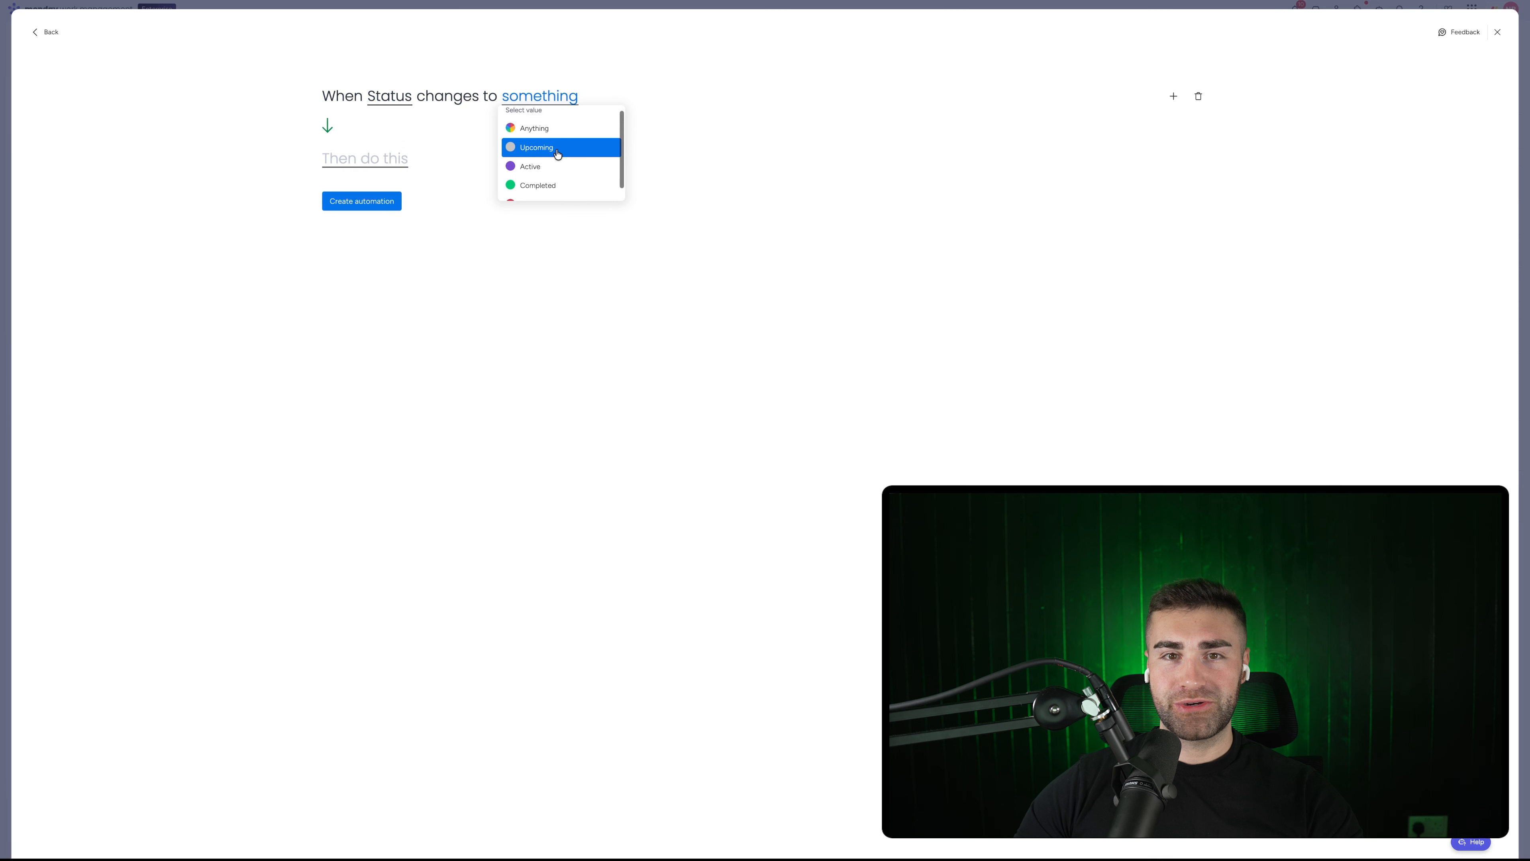
pyautogui.click(546, 171)
# Set the automation's action to move the item to the Completed Projects group and create the automation
pyautogui.click(362, 160)
pyautogui.click(379, 211)
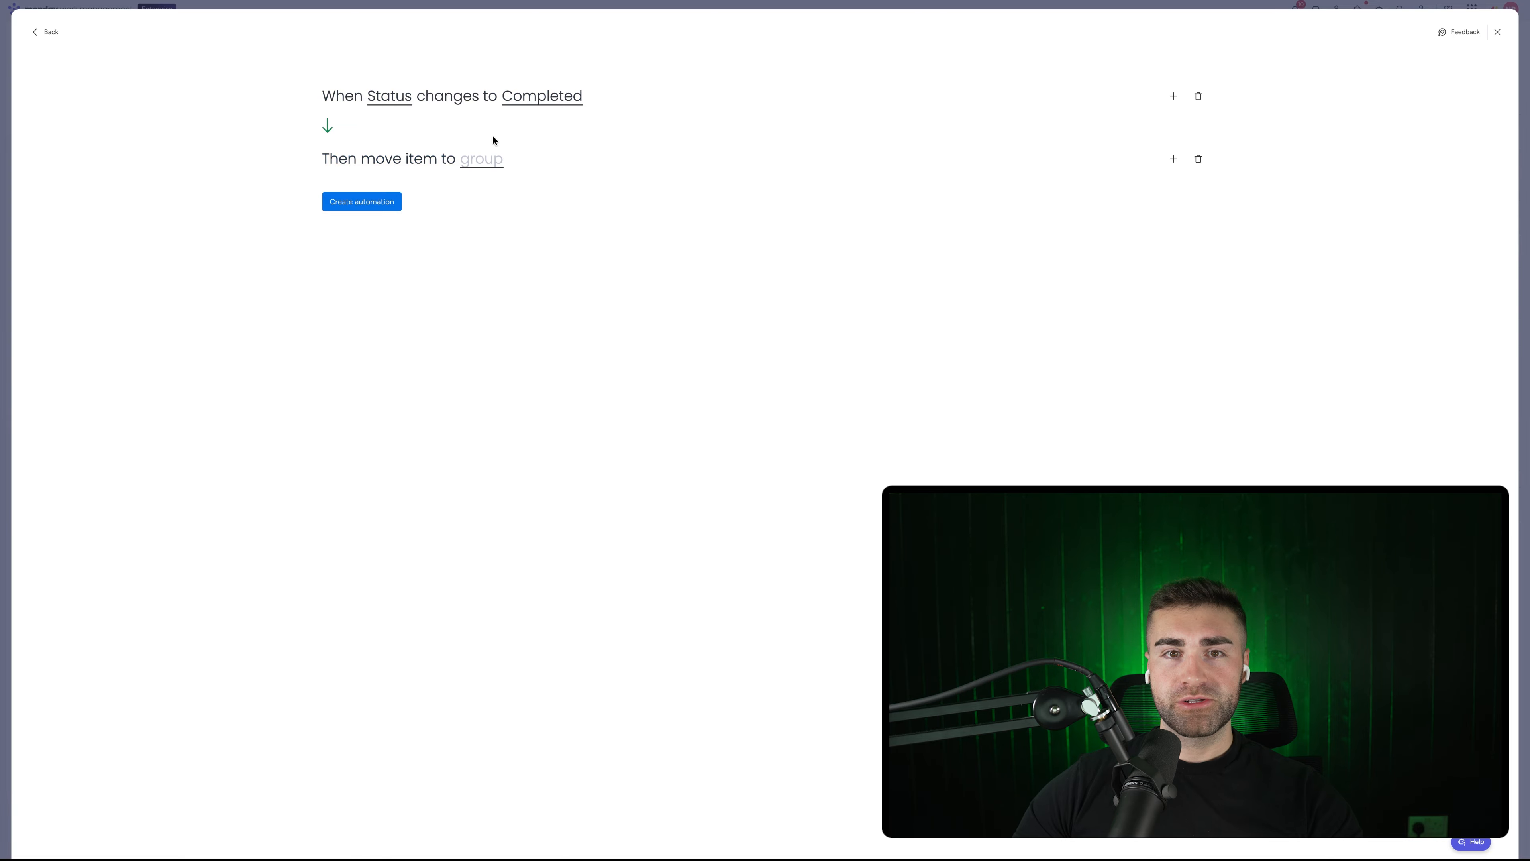
pyautogui.click(481, 159)
pyautogui.click(501, 218)
pyautogui.click(371, 212)
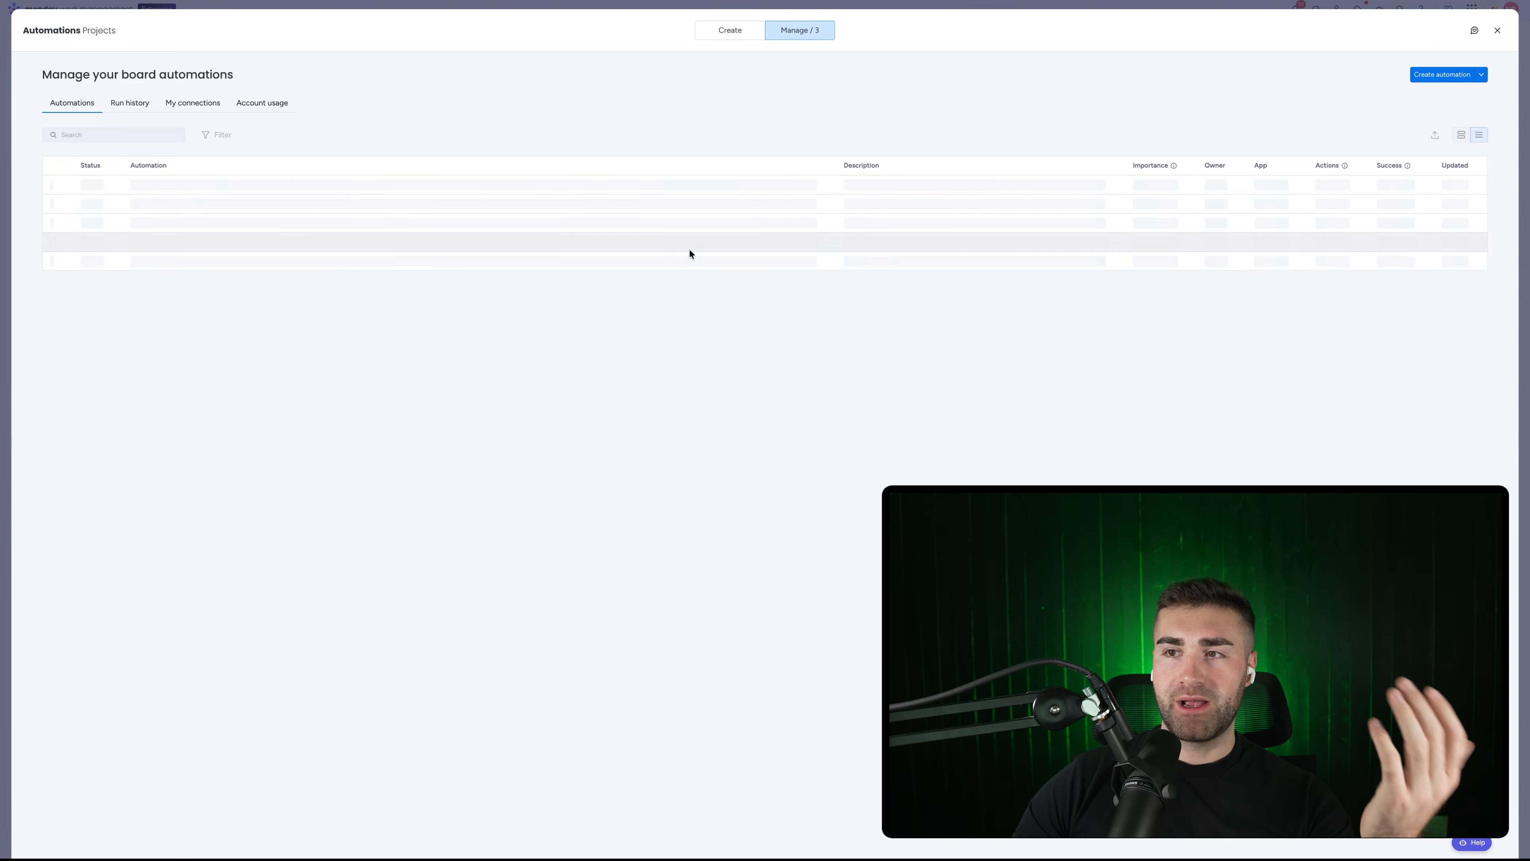
# Start another board automation with the trigger "When Status changes to Cancelled / Postponed"
pyautogui.click(1454, 75)
pyautogui.click(352, 100)
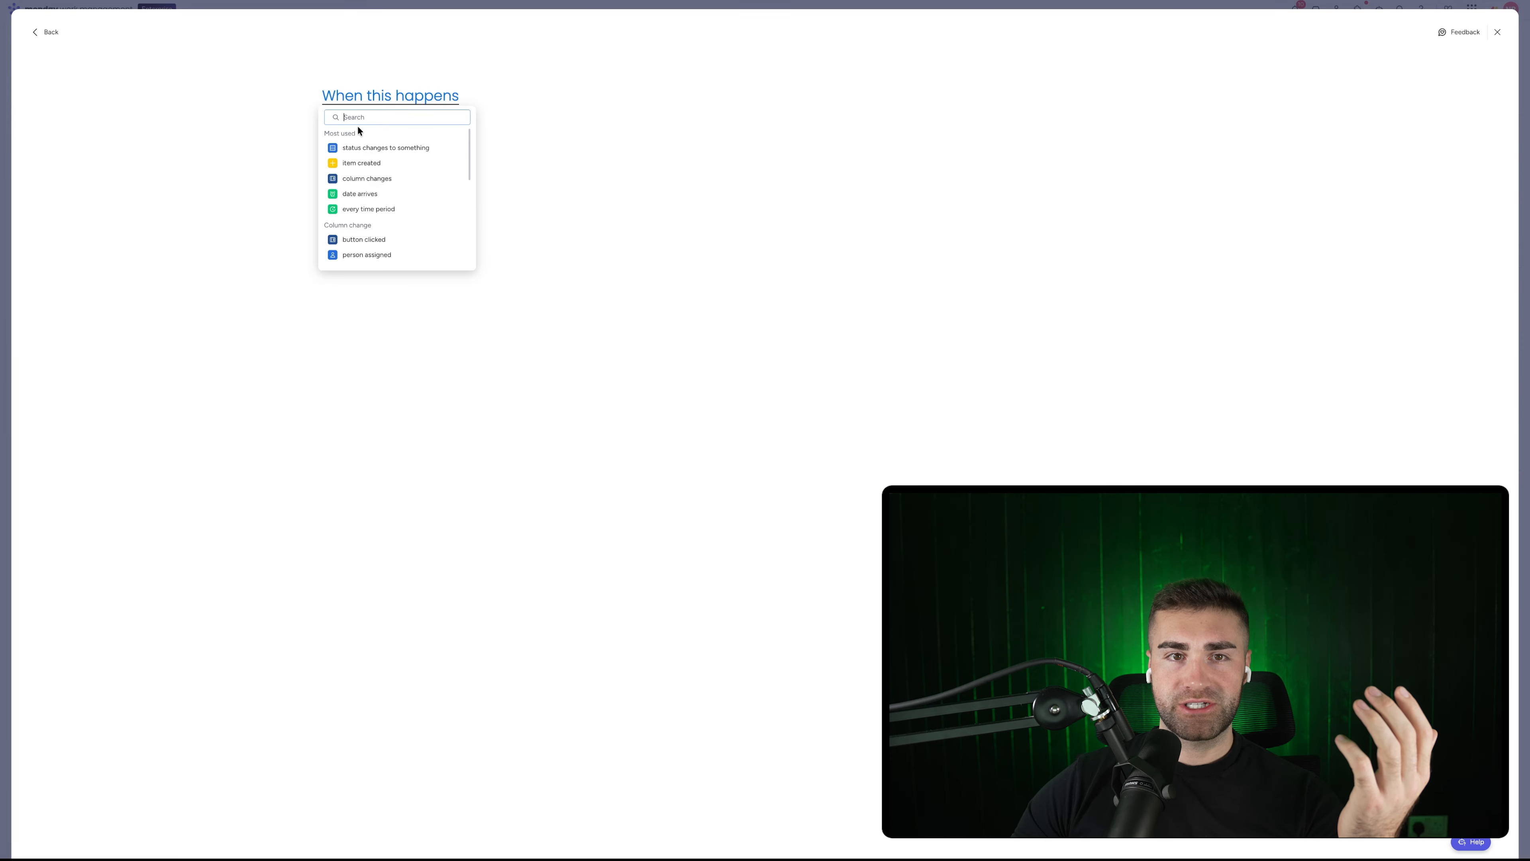
pyautogui.click(355, 154)
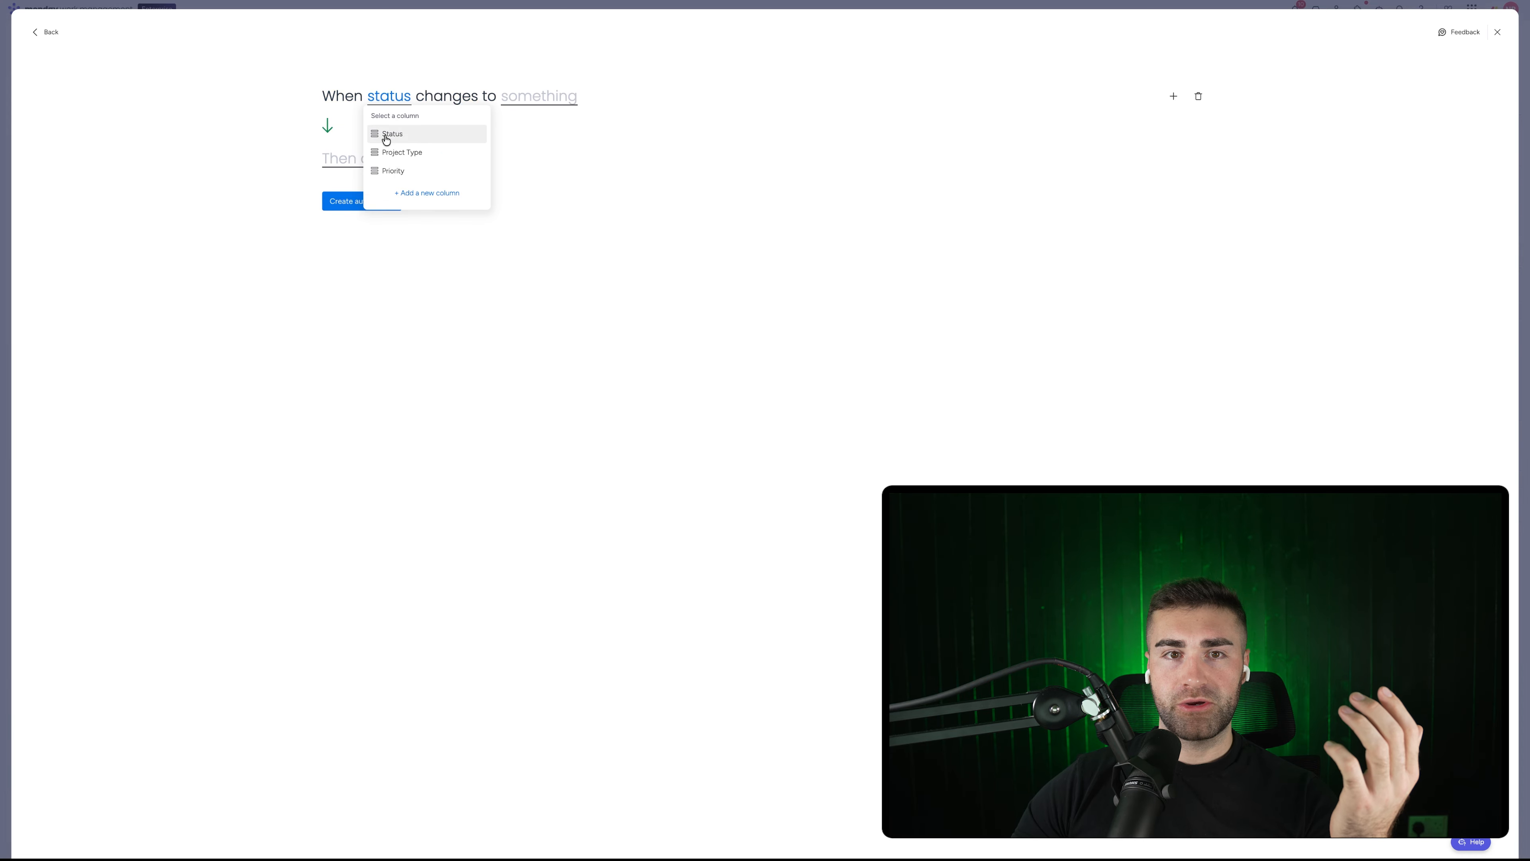
pyautogui.click(386, 132)
pyautogui.click(533, 100)
pyautogui.scroll(-1, 540, 175)
pyautogui.click(540, 188)
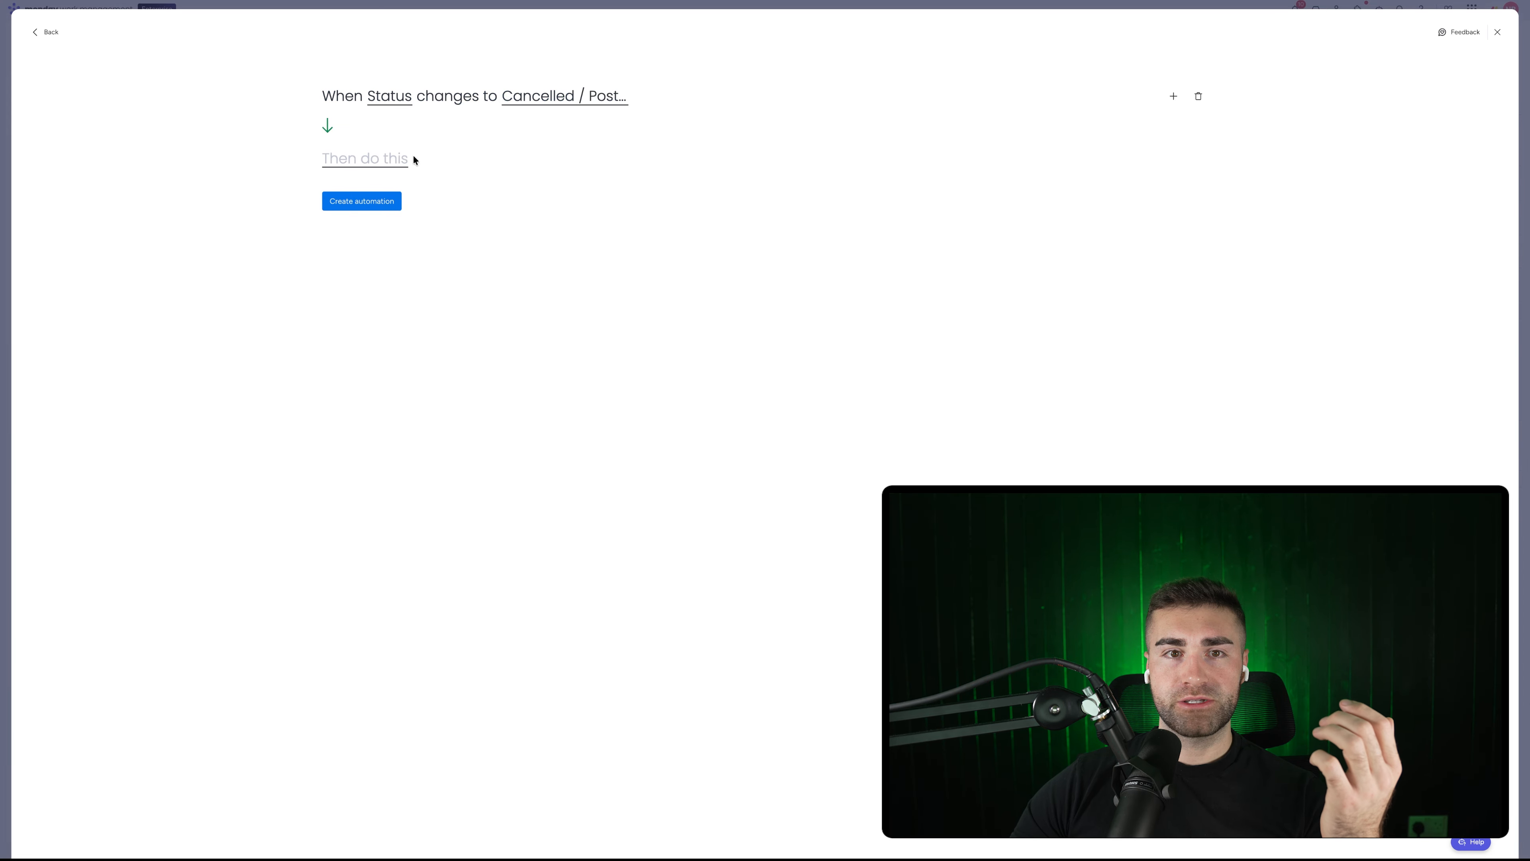
# Set the action to move the item to the Cancelled / Postponed Projects group, create the automation and return to the board
pyautogui.click(404, 158)
pyautogui.click(373, 210)
pyautogui.click(479, 160)
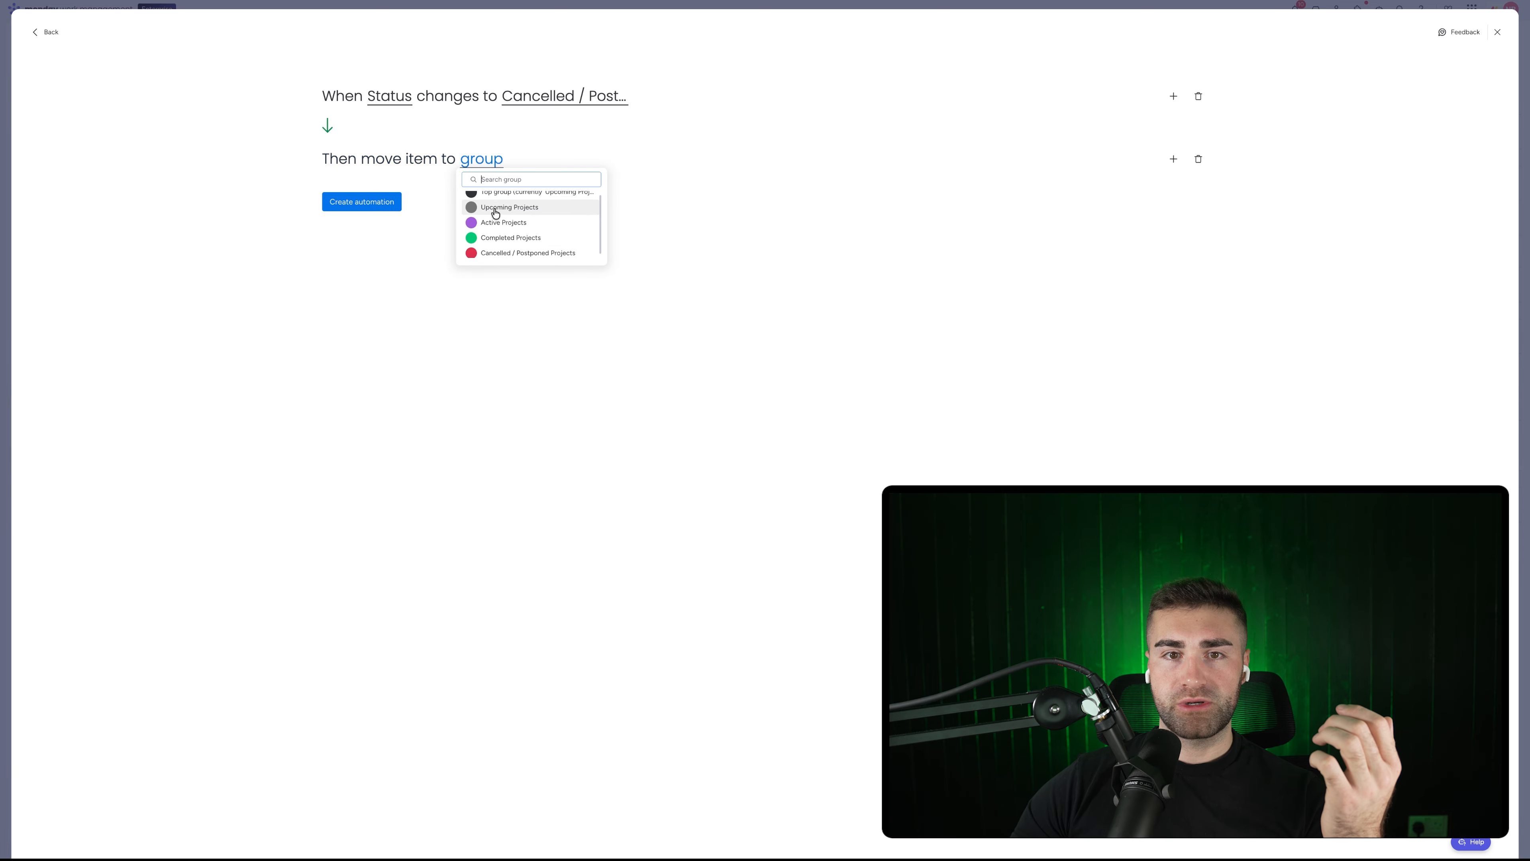
pyautogui.scroll(-1, 495, 236)
pyautogui.click(497, 250)
pyautogui.click(388, 204)
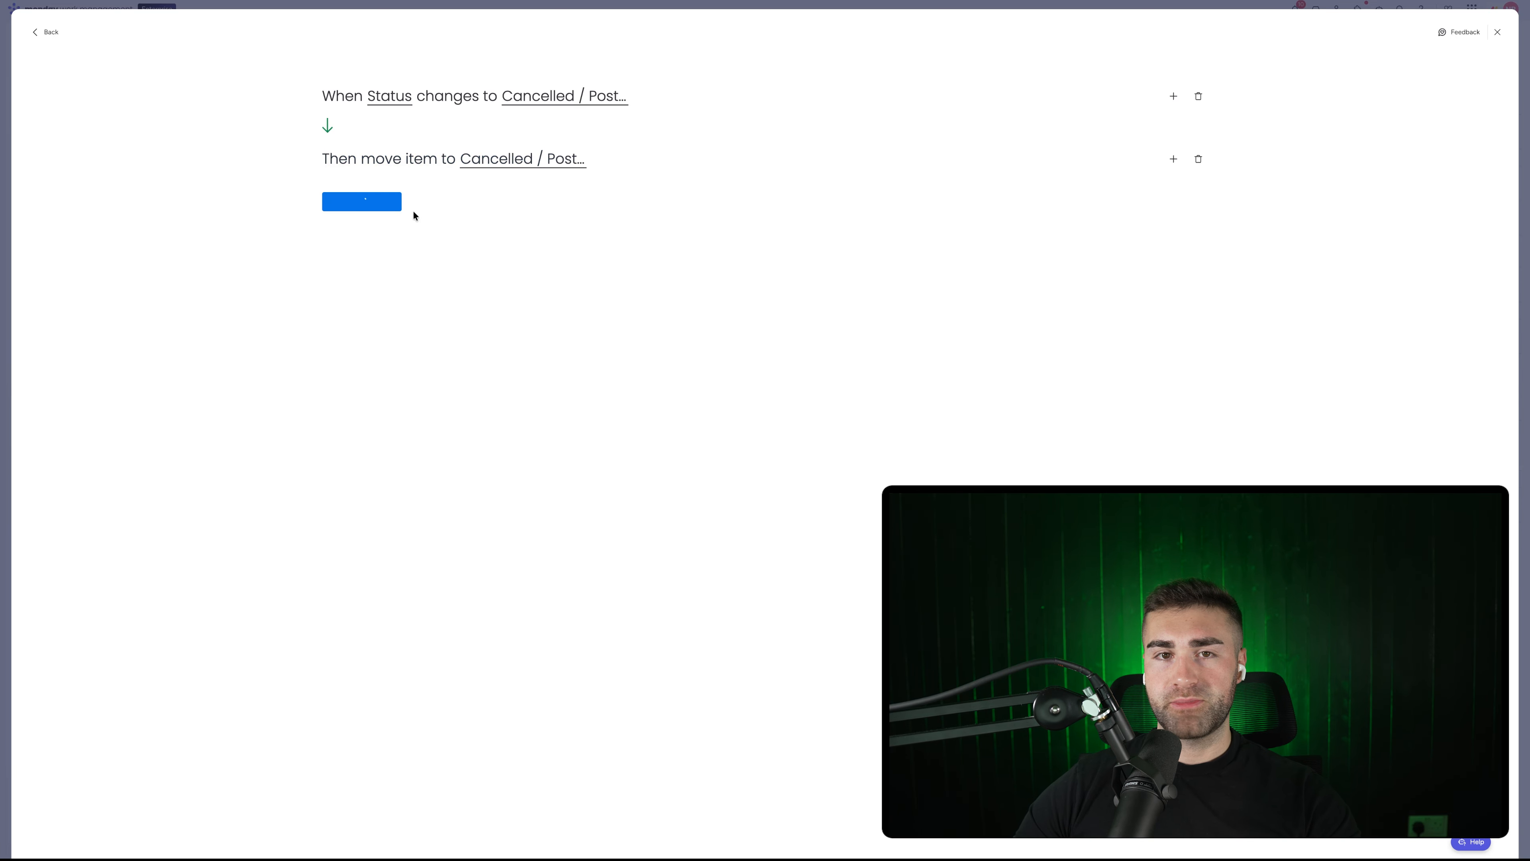
pyautogui.press('Escape')
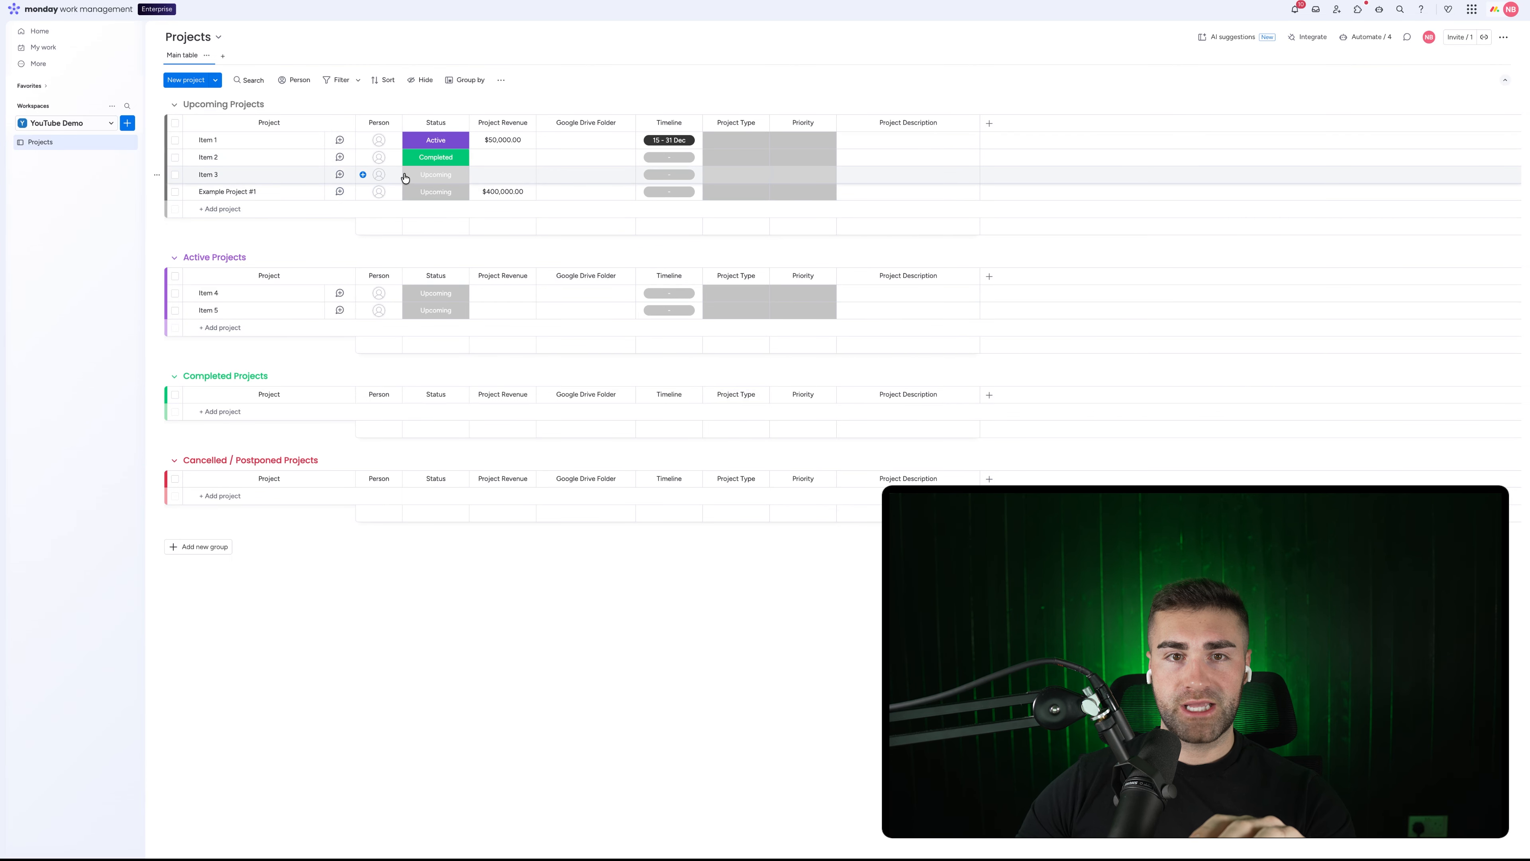
# Set Item 3 and Example Project #1 to Active and Item 1 to Cancelled / Postponed, and move Item 2 into the Completed Projects group
pyautogui.click(424, 175)
pyautogui.click(435, 234)
pyautogui.click(435, 140)
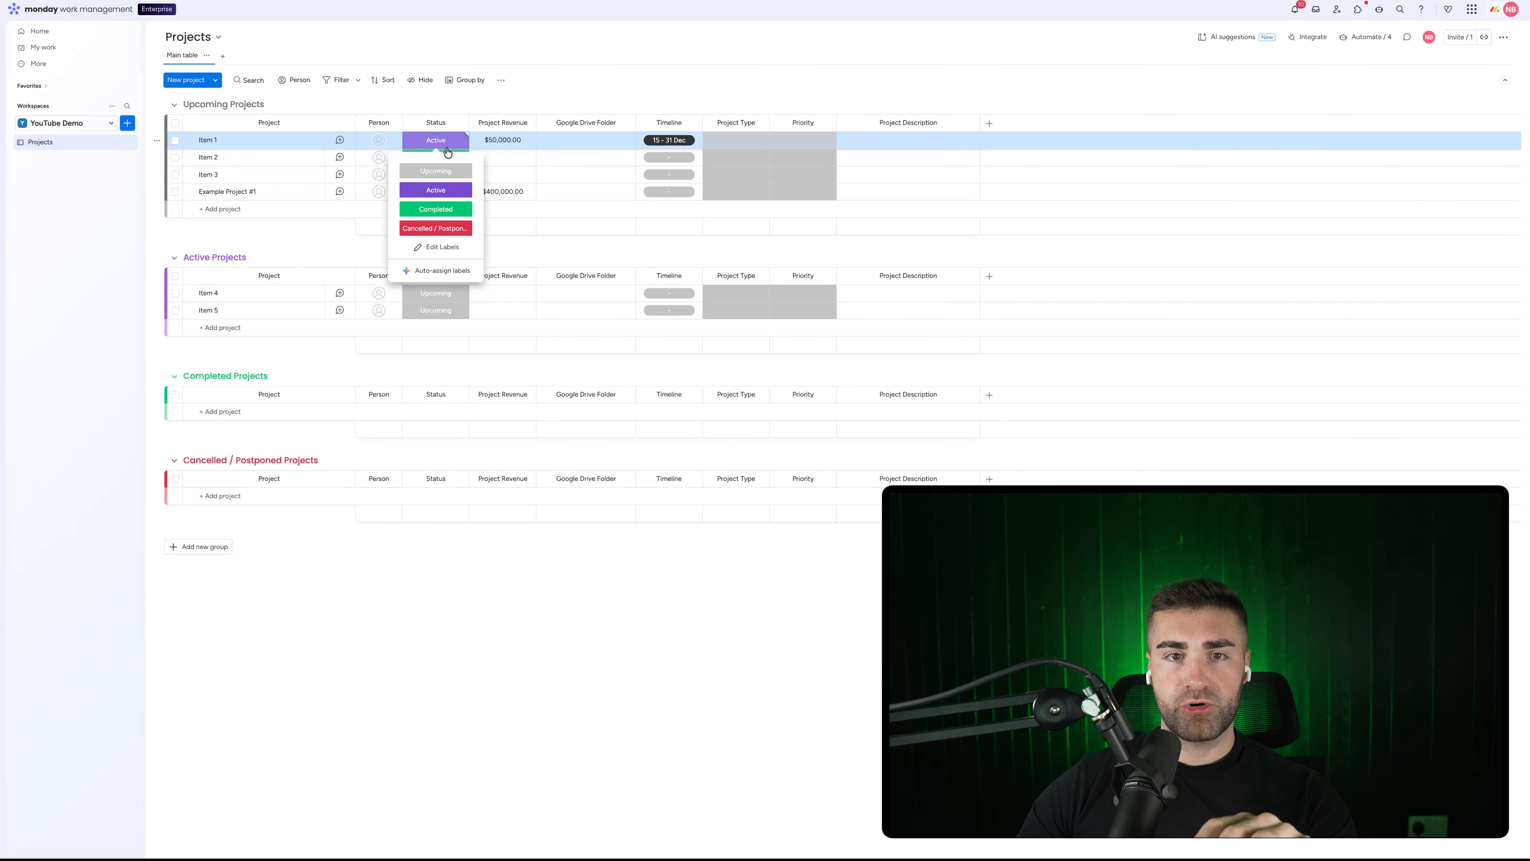
pyautogui.click(435, 228)
pyautogui.click(435, 192)
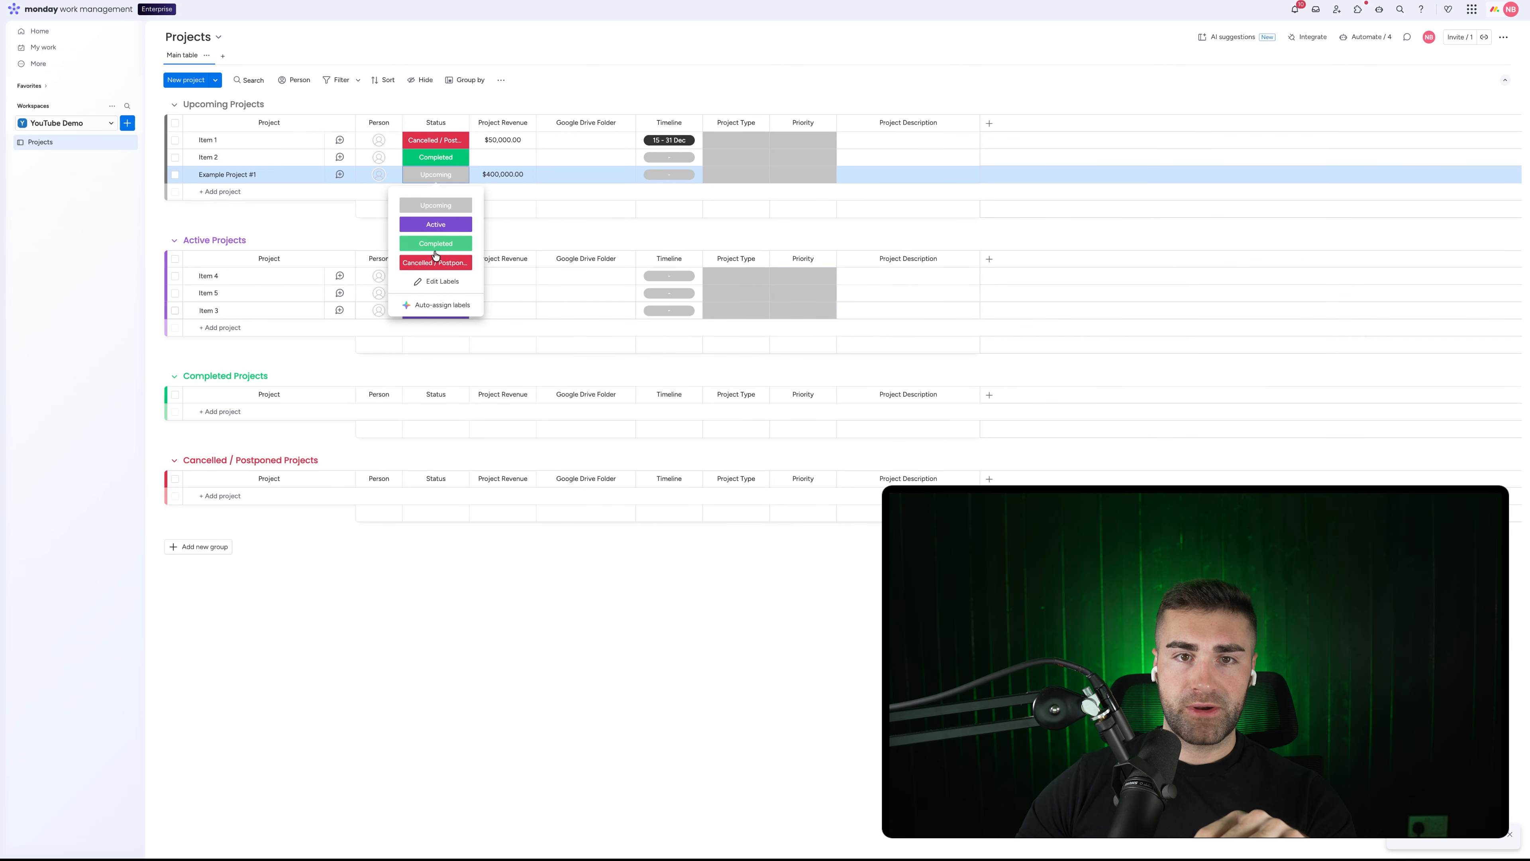
pyautogui.click(443, 228)
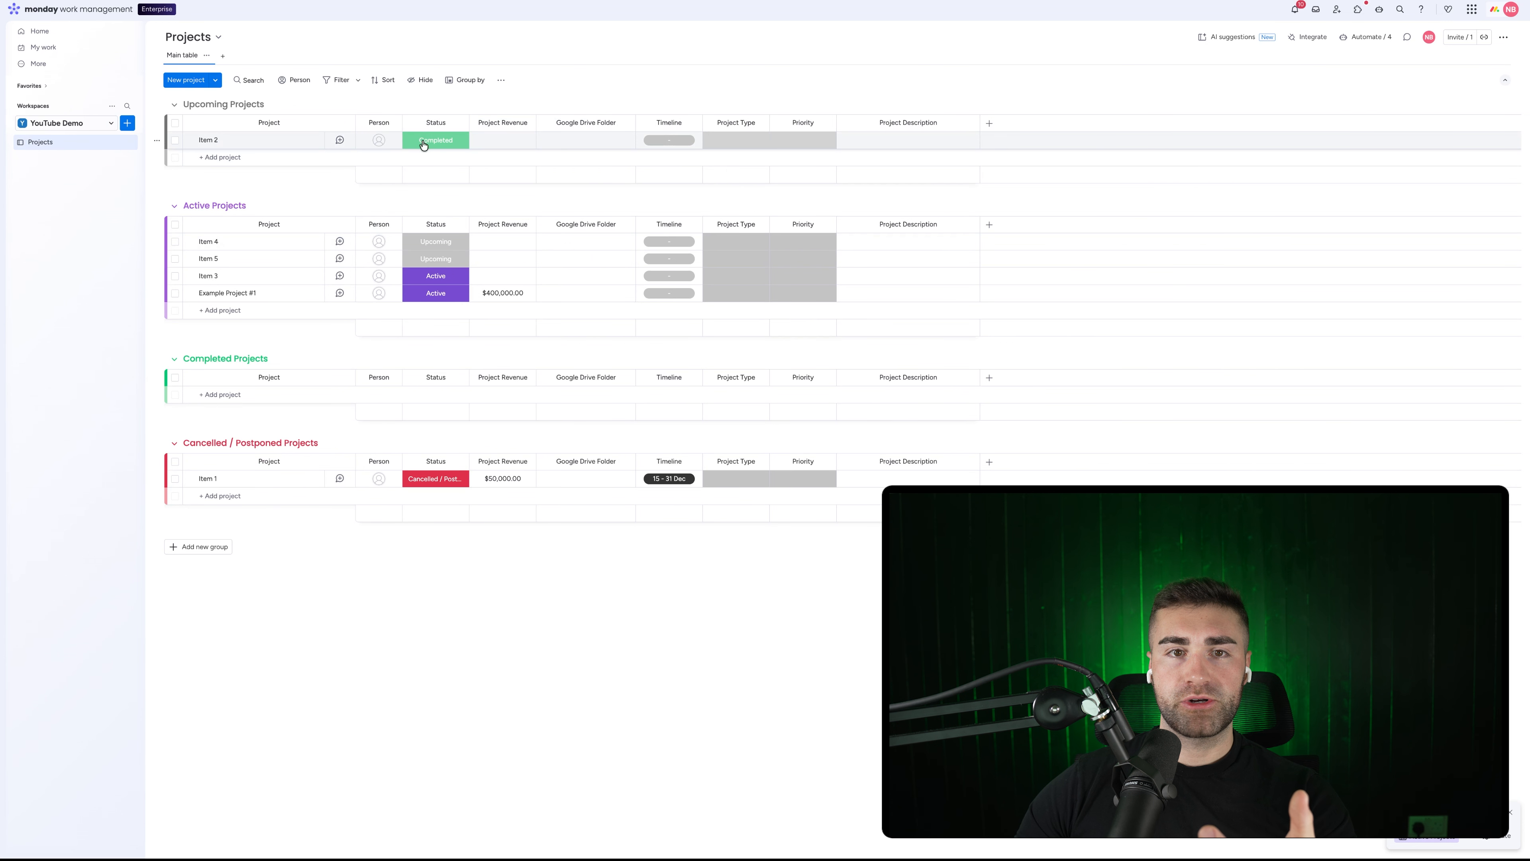
pyautogui.moveTo(249, 138); pyautogui.dragTo(250, 379)
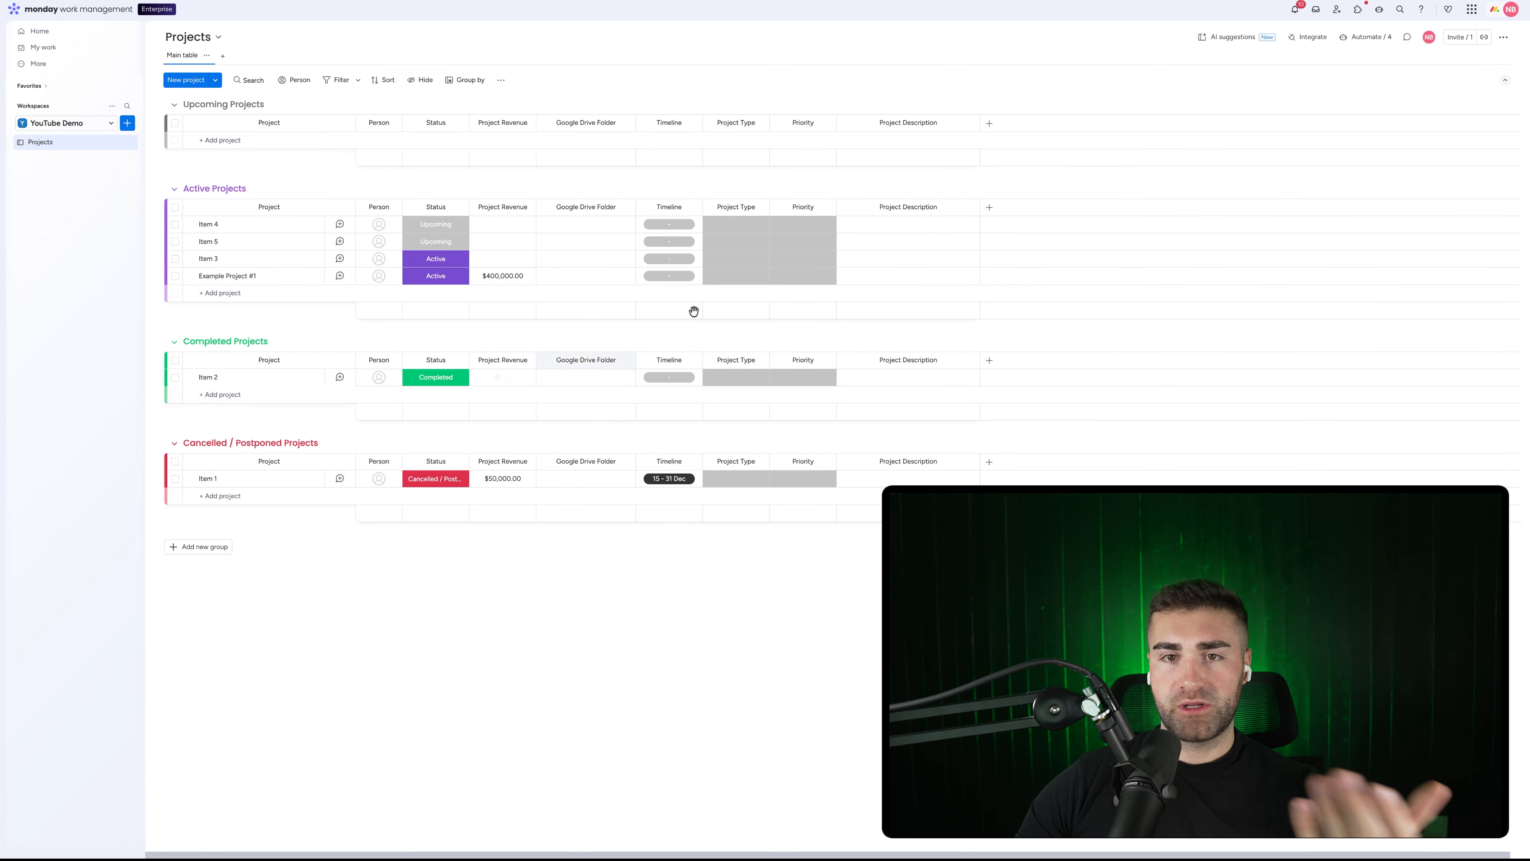
# Review the project type labels available for Item 4 without assigning one
pyautogui.click(751, 232)
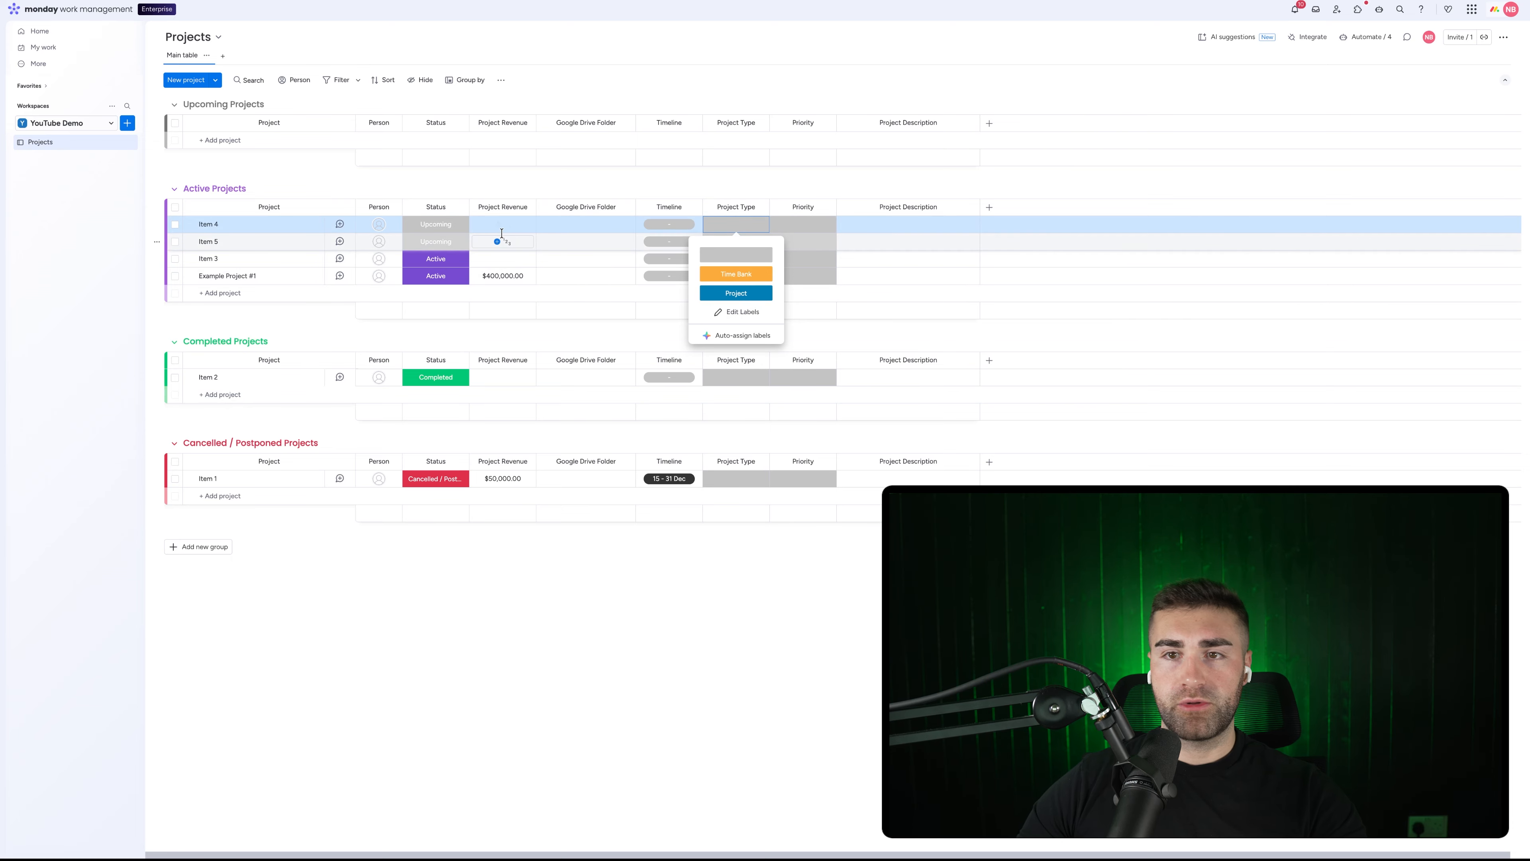
pyautogui.click(890, 84)
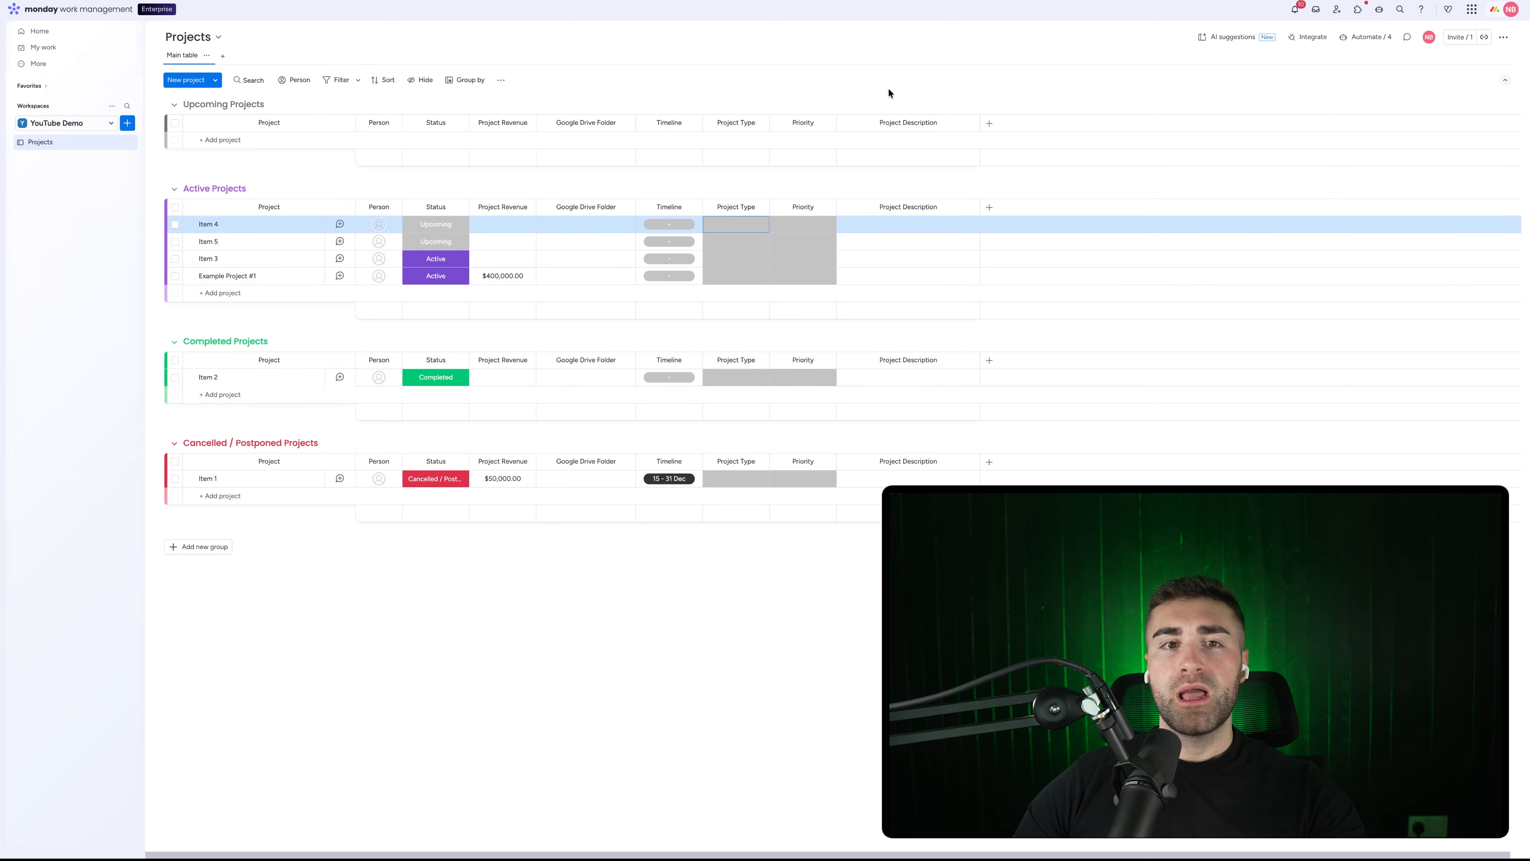
# Assign one team member to Item 4 and a different one to Example Project #1
pyautogui.click(380, 224)
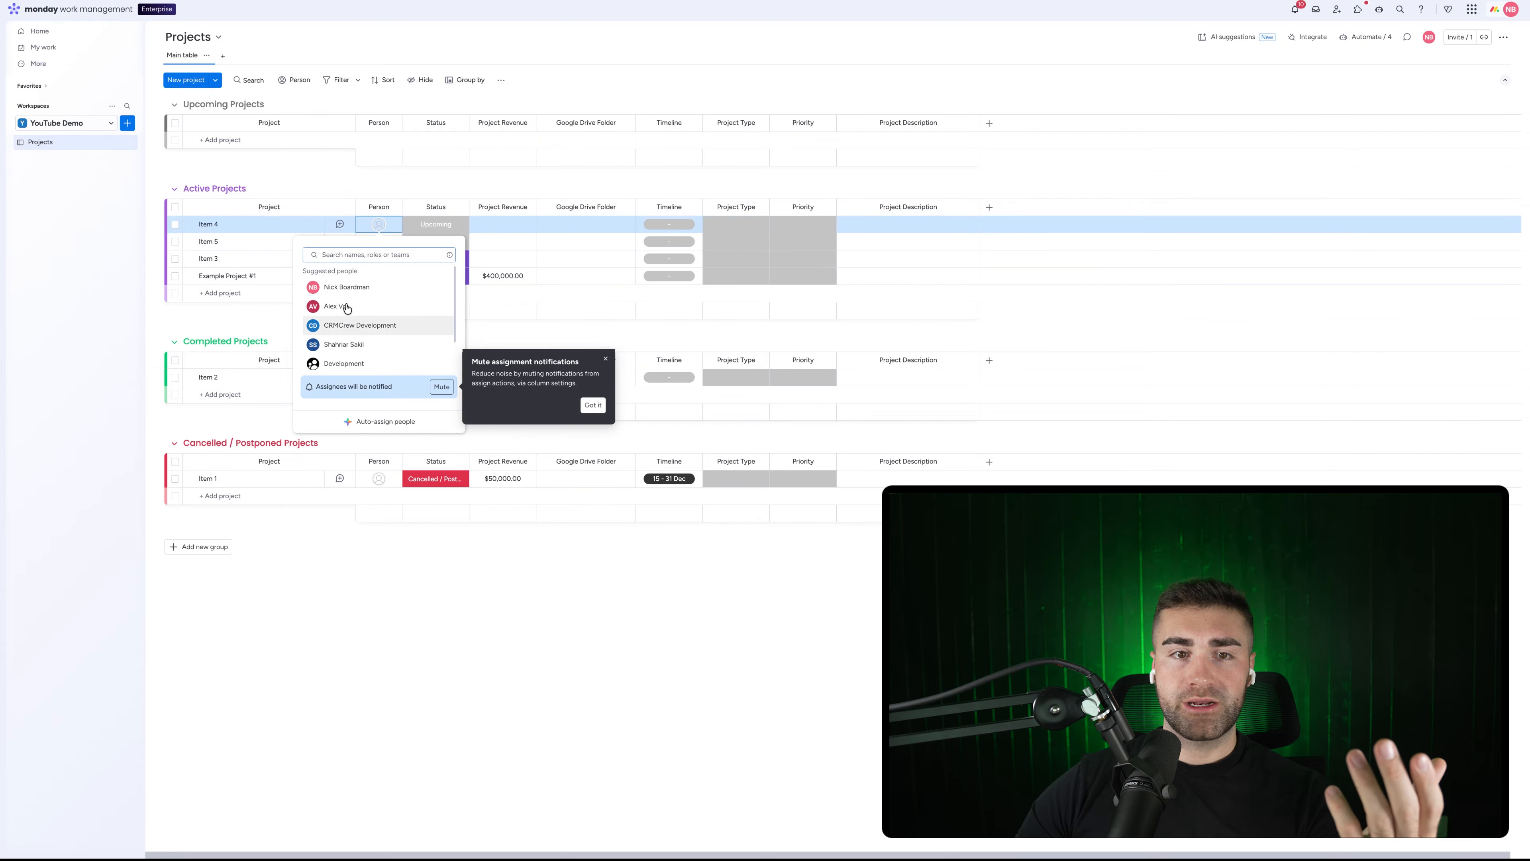
pyautogui.click(346, 287)
pyautogui.click(379, 241)
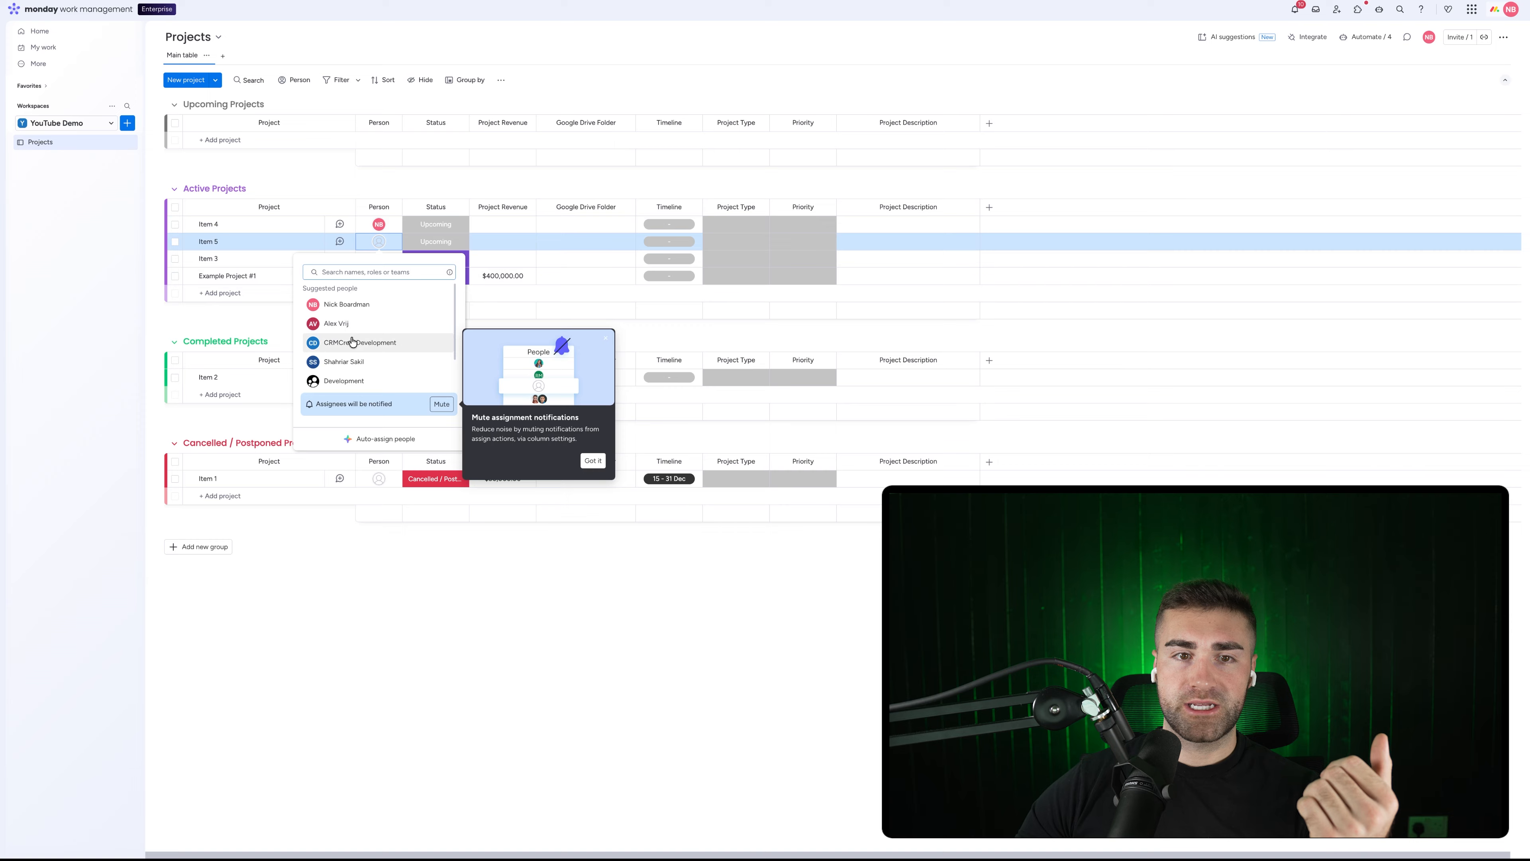
pyautogui.click(379, 276)
pyautogui.click(379, 275)
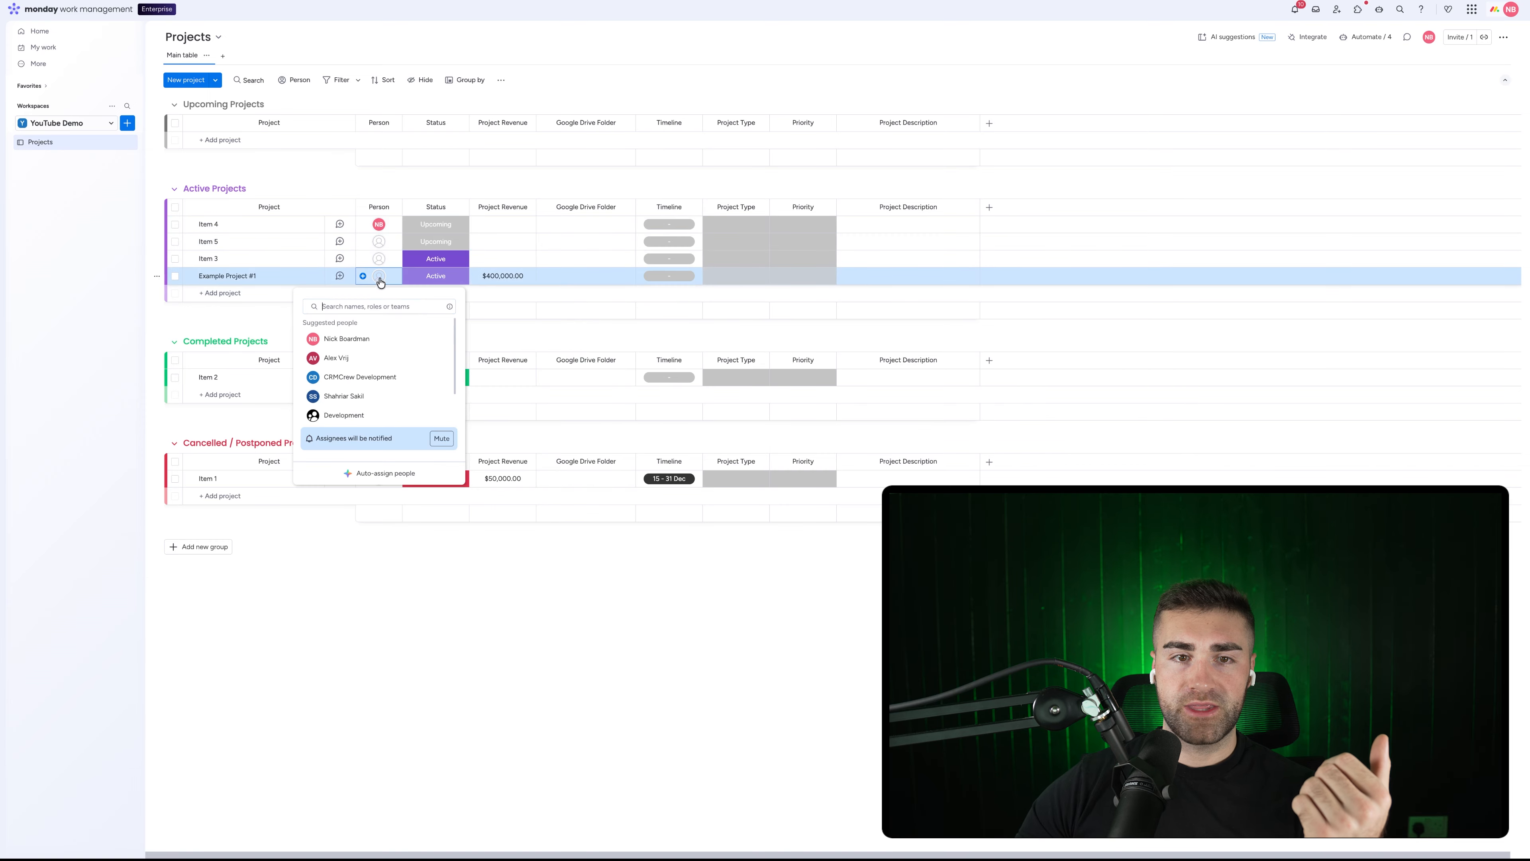
pyautogui.click(380, 356)
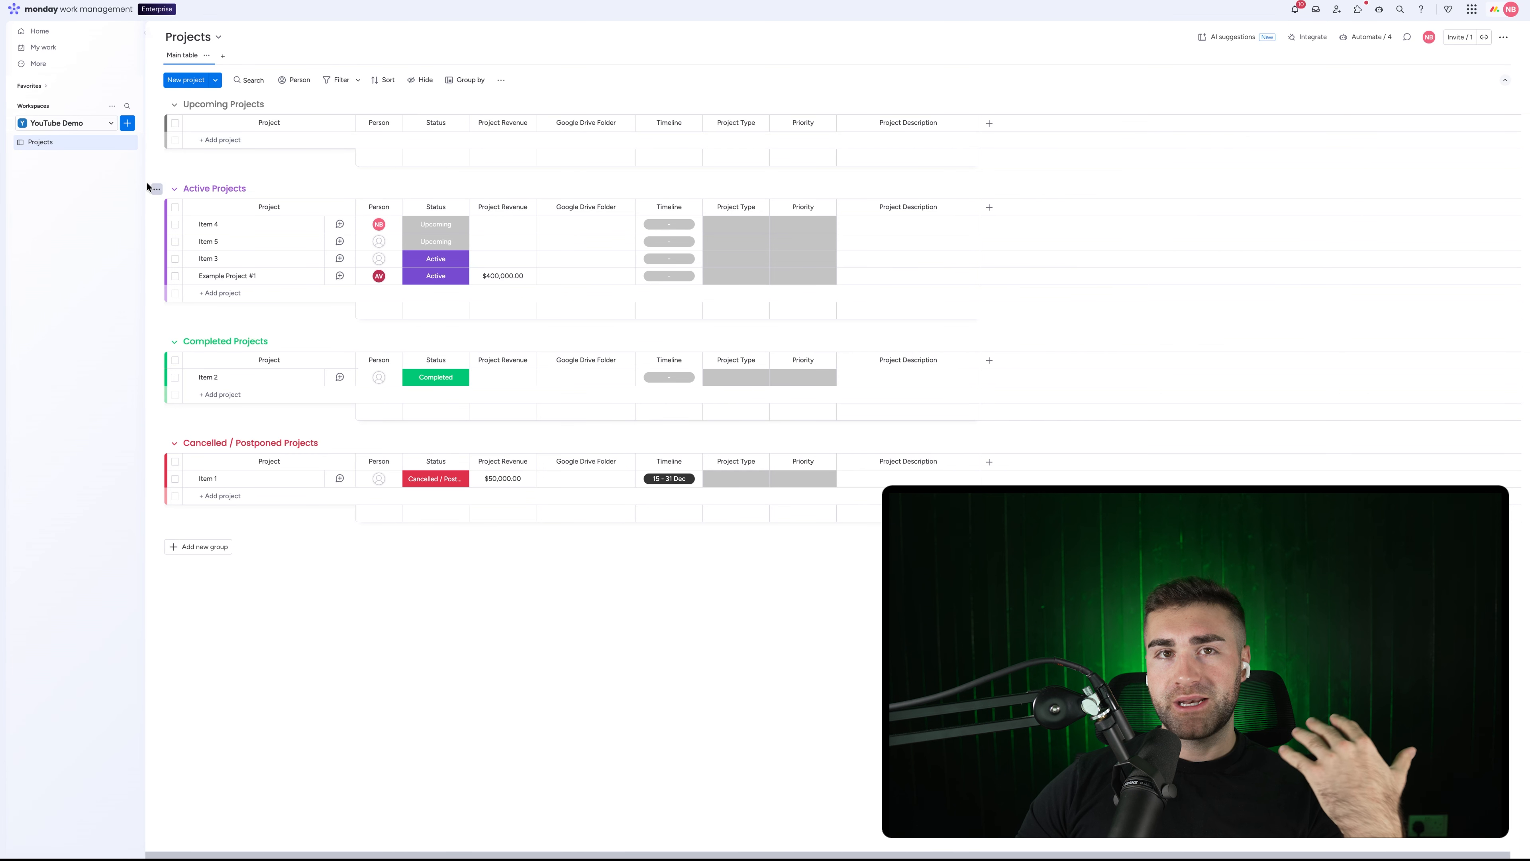
# Create a new board named Tasks in the YouTube Demo workspace, with its items called tasks
pyautogui.click(129, 123)
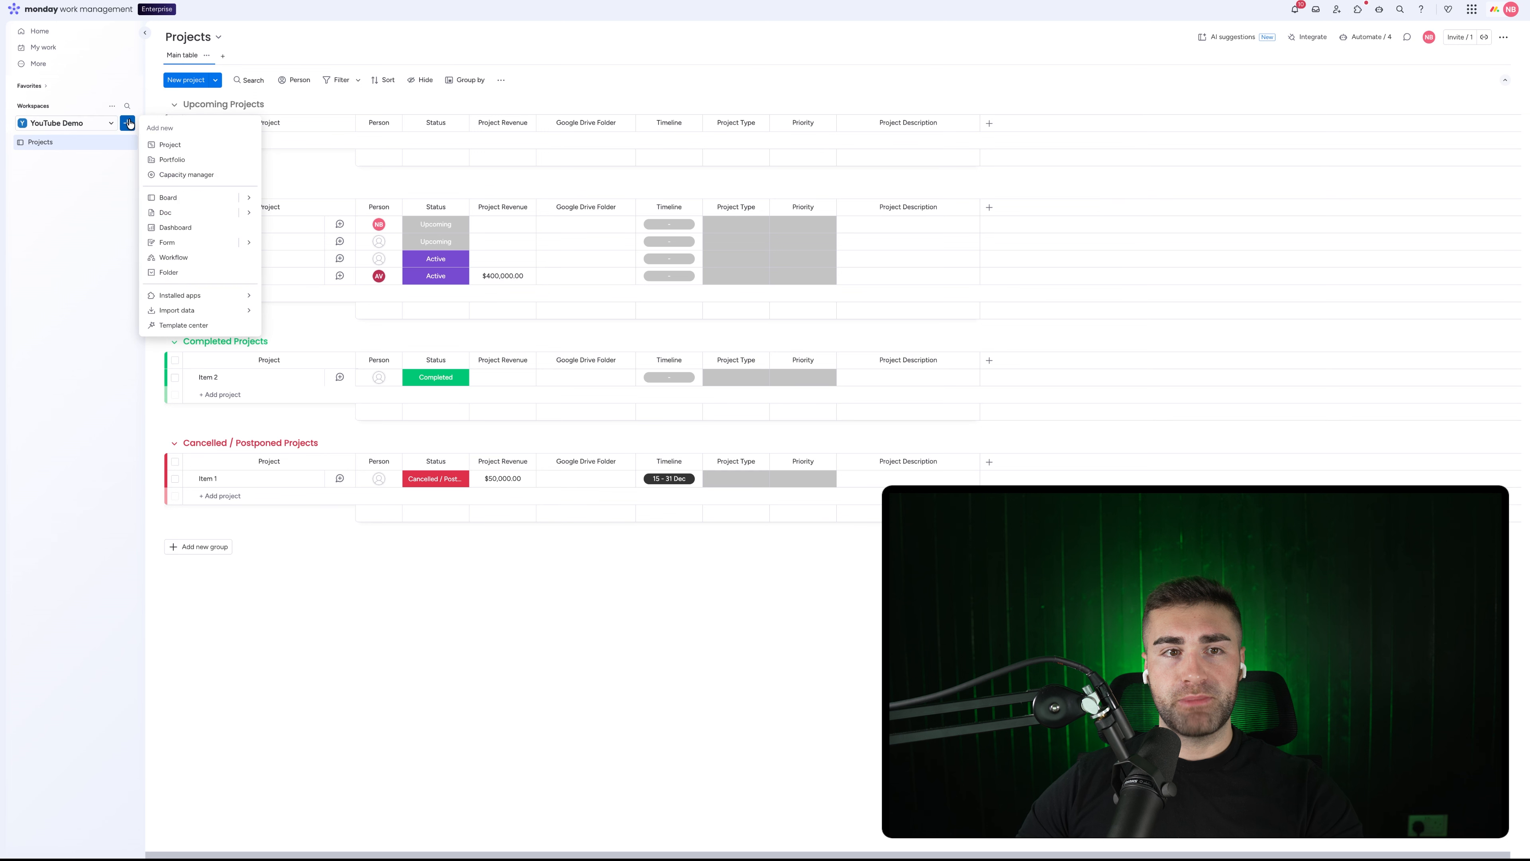
pyautogui.click(175, 202)
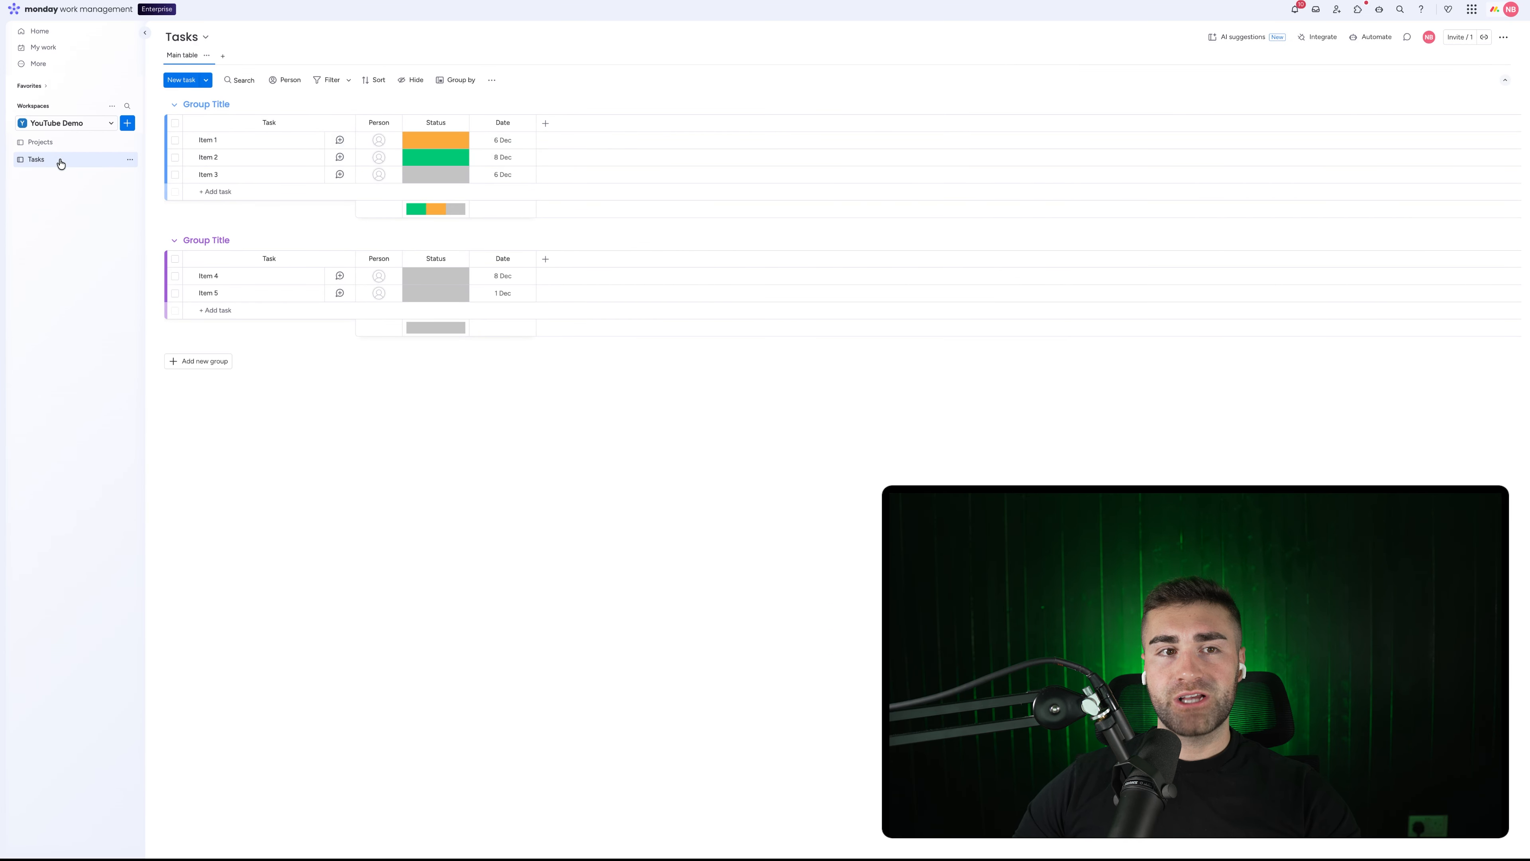
# Rename the Tasks board's first group To Do Tasks and its second group Doing Tasks
pyautogui.click(218, 105)
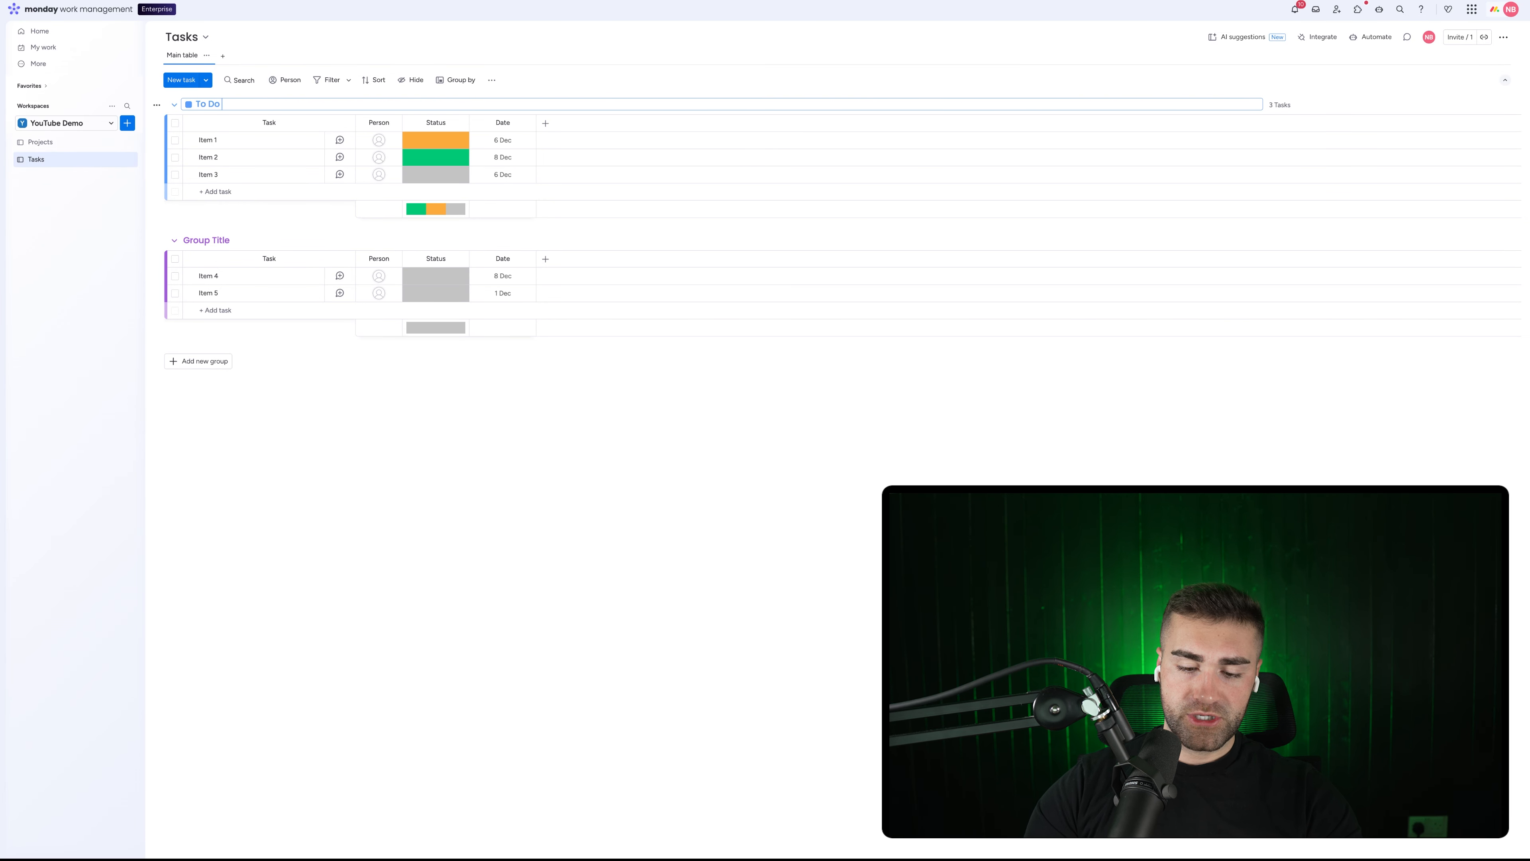
pyautogui.write('To Do Tasks')
pyautogui.press('Return')
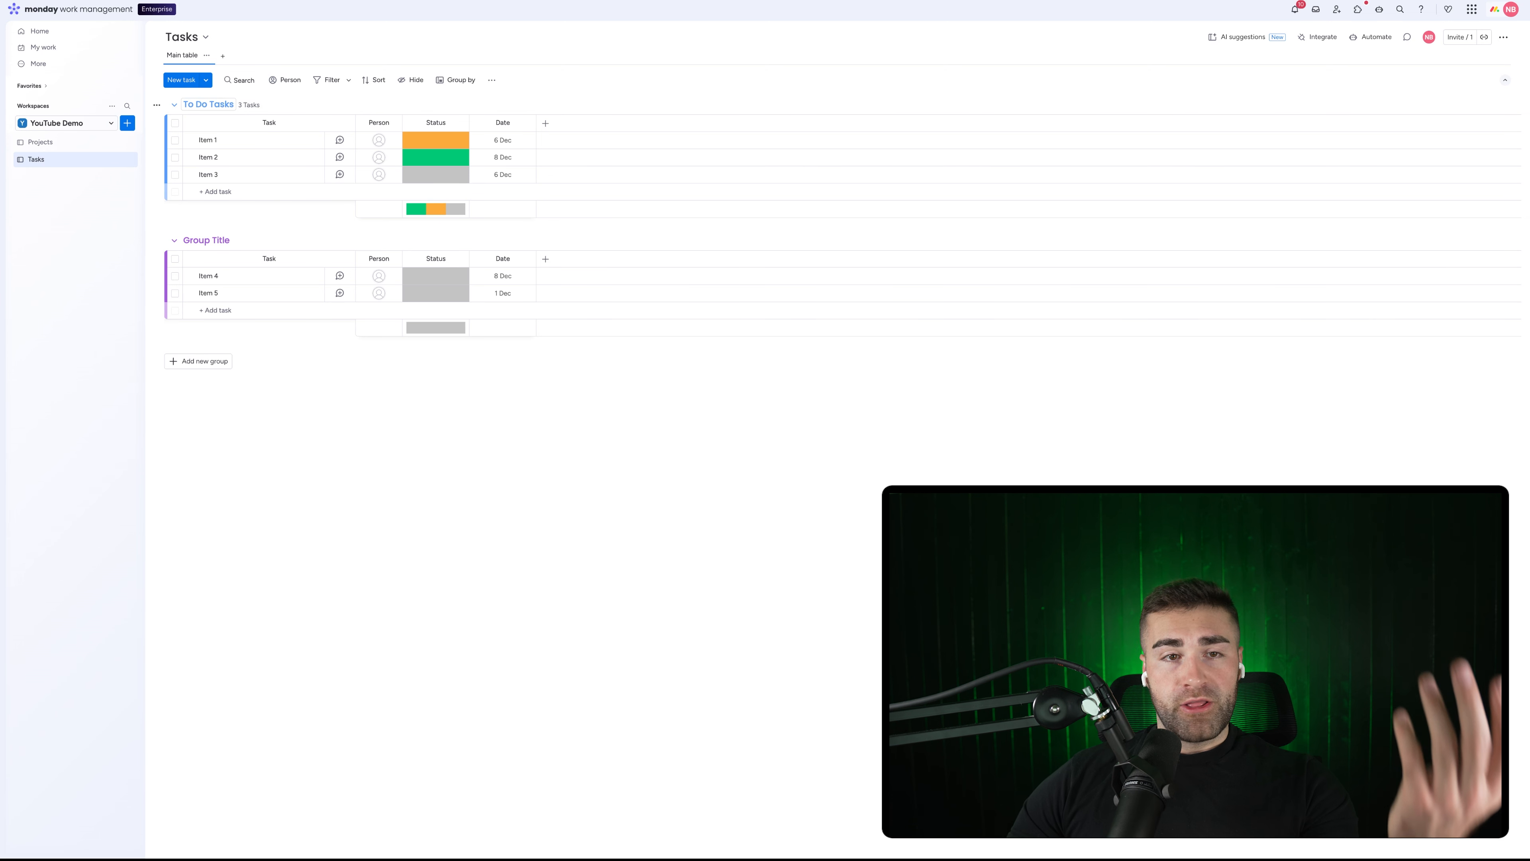
pyautogui.click(212, 245)
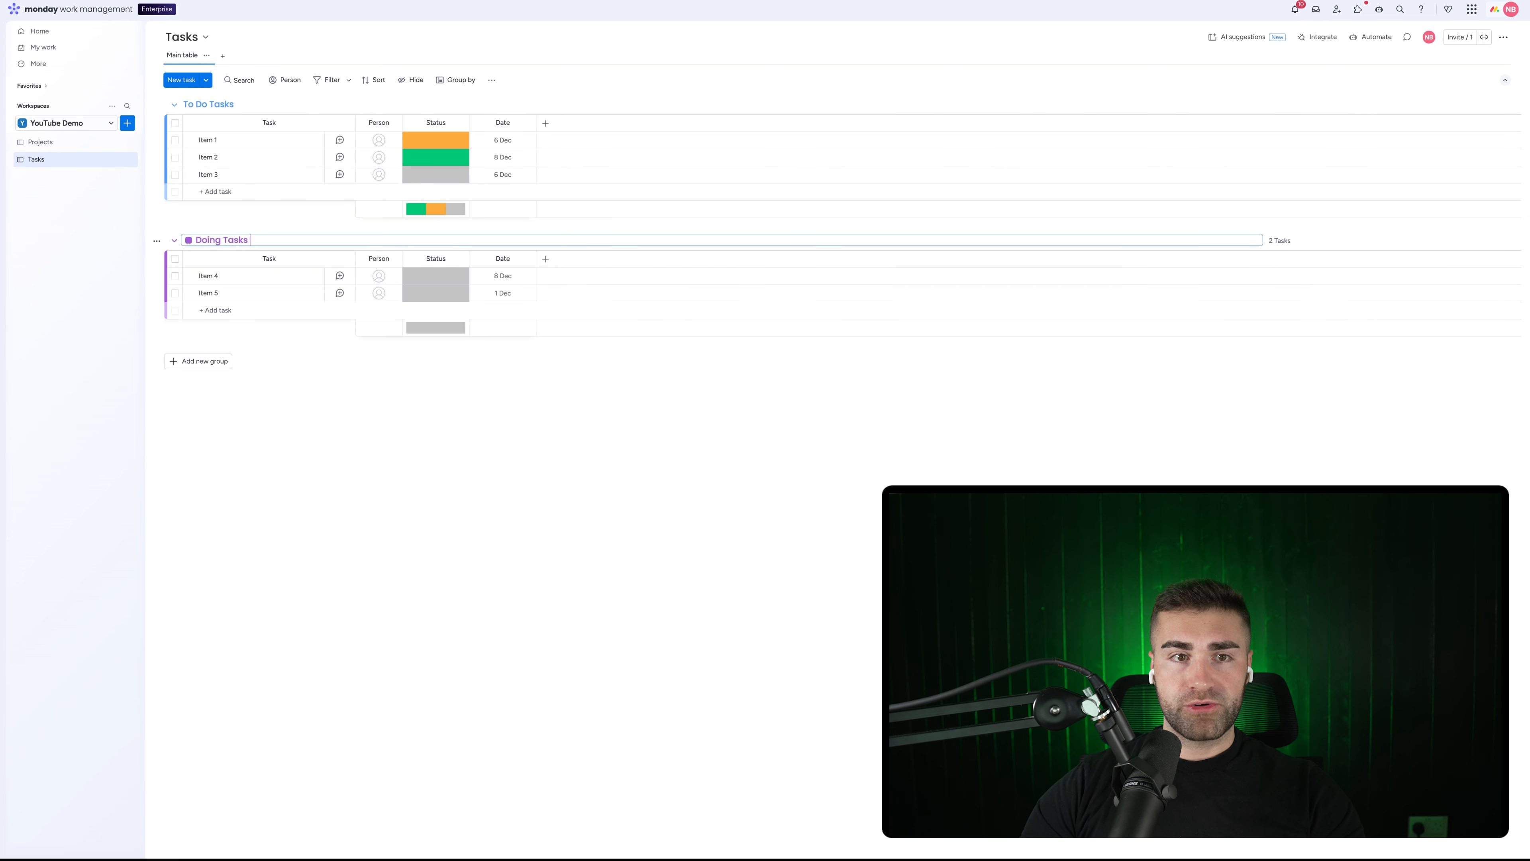
pyautogui.press('Return')
# Add a third group named Done Tasks and set its colour to green
pyautogui.click(214, 361)
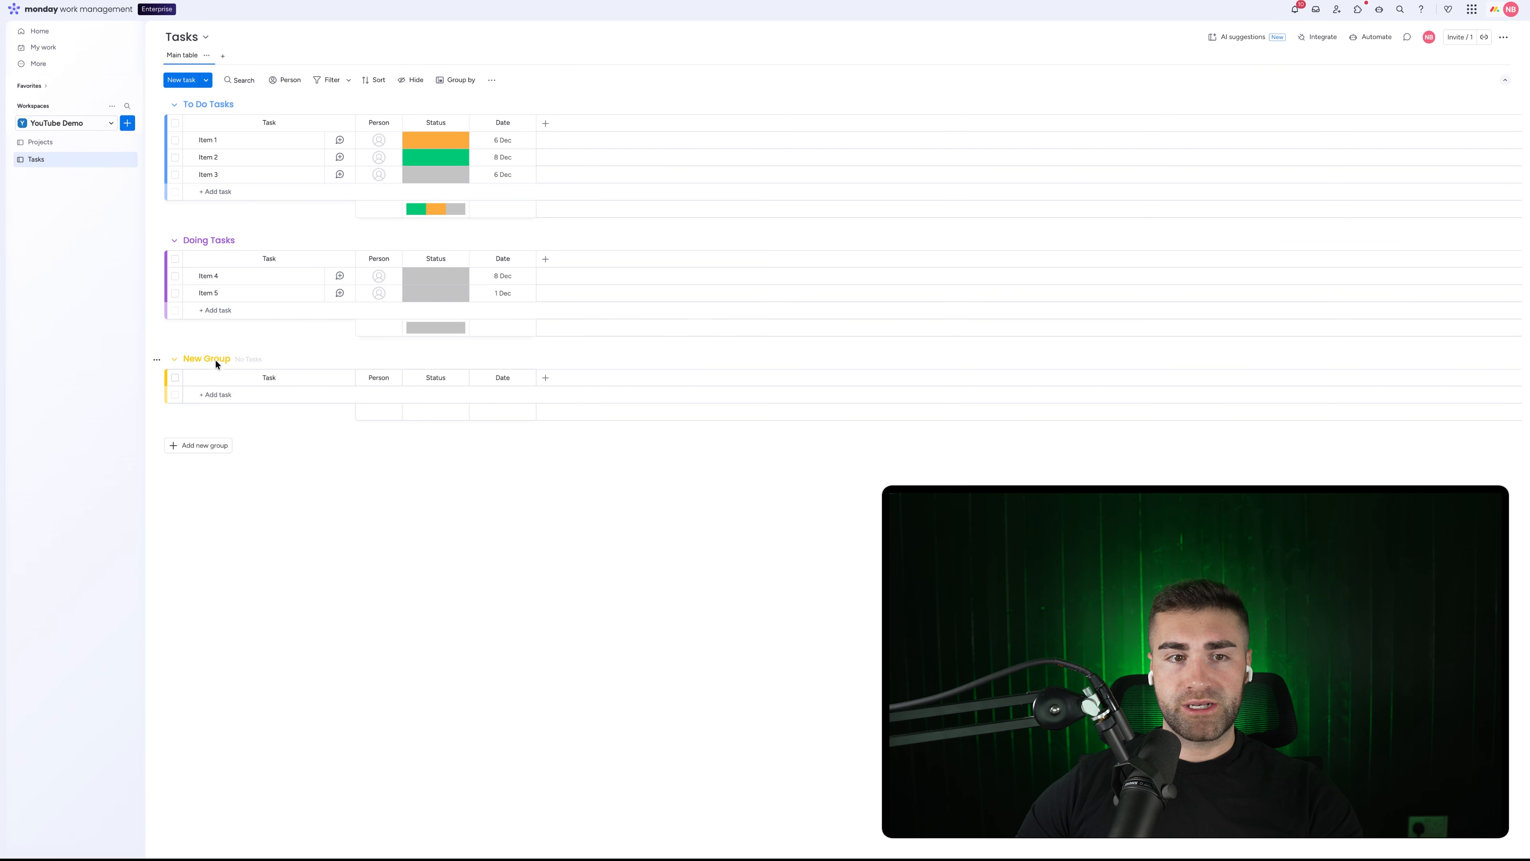
pyautogui.click(212, 361)
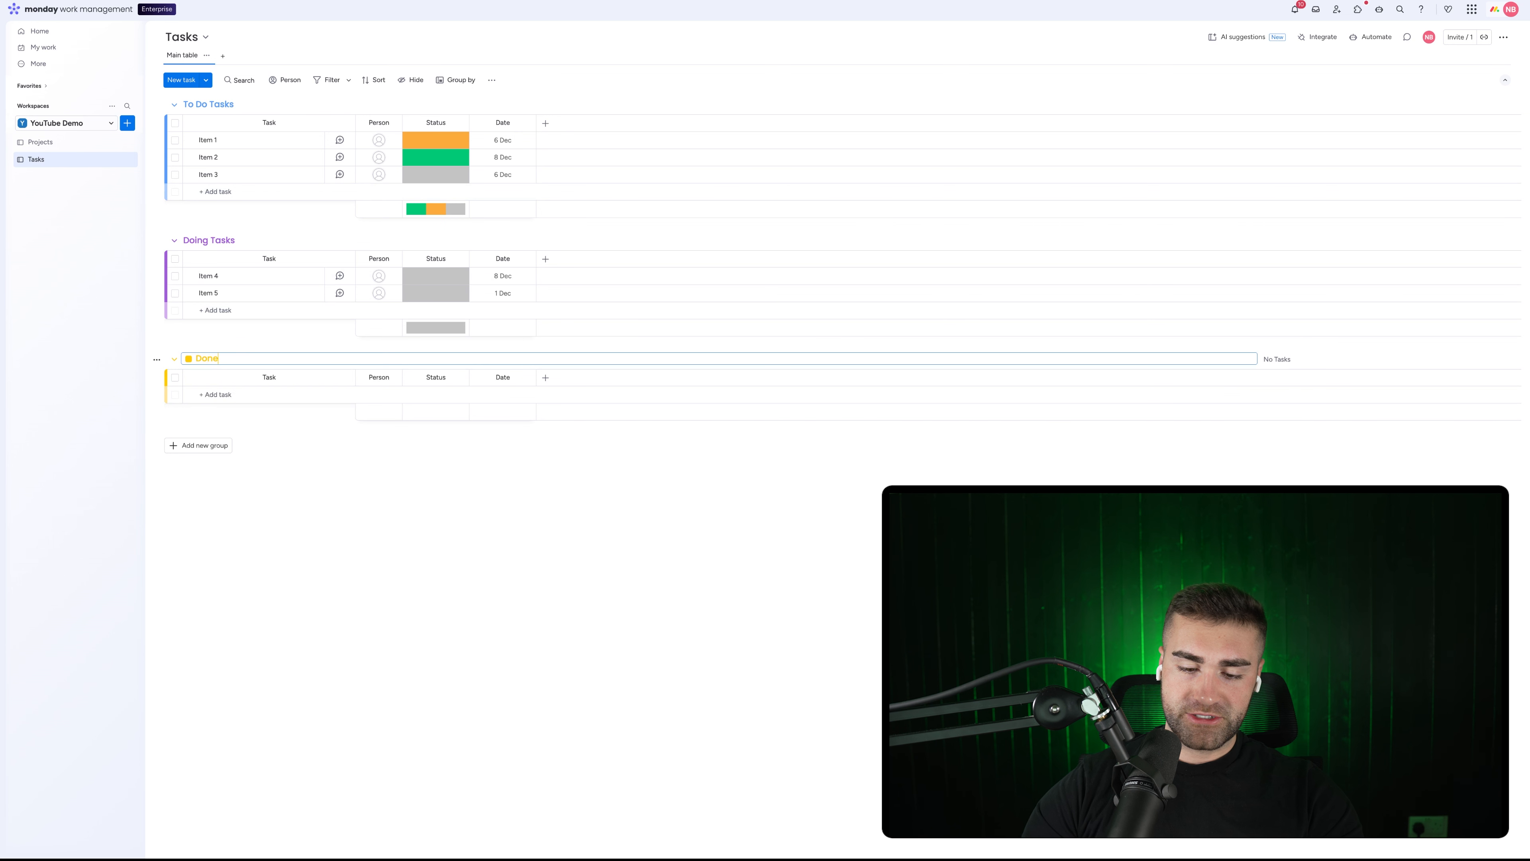
pyautogui.press('Return')
pyautogui.click(208, 360)
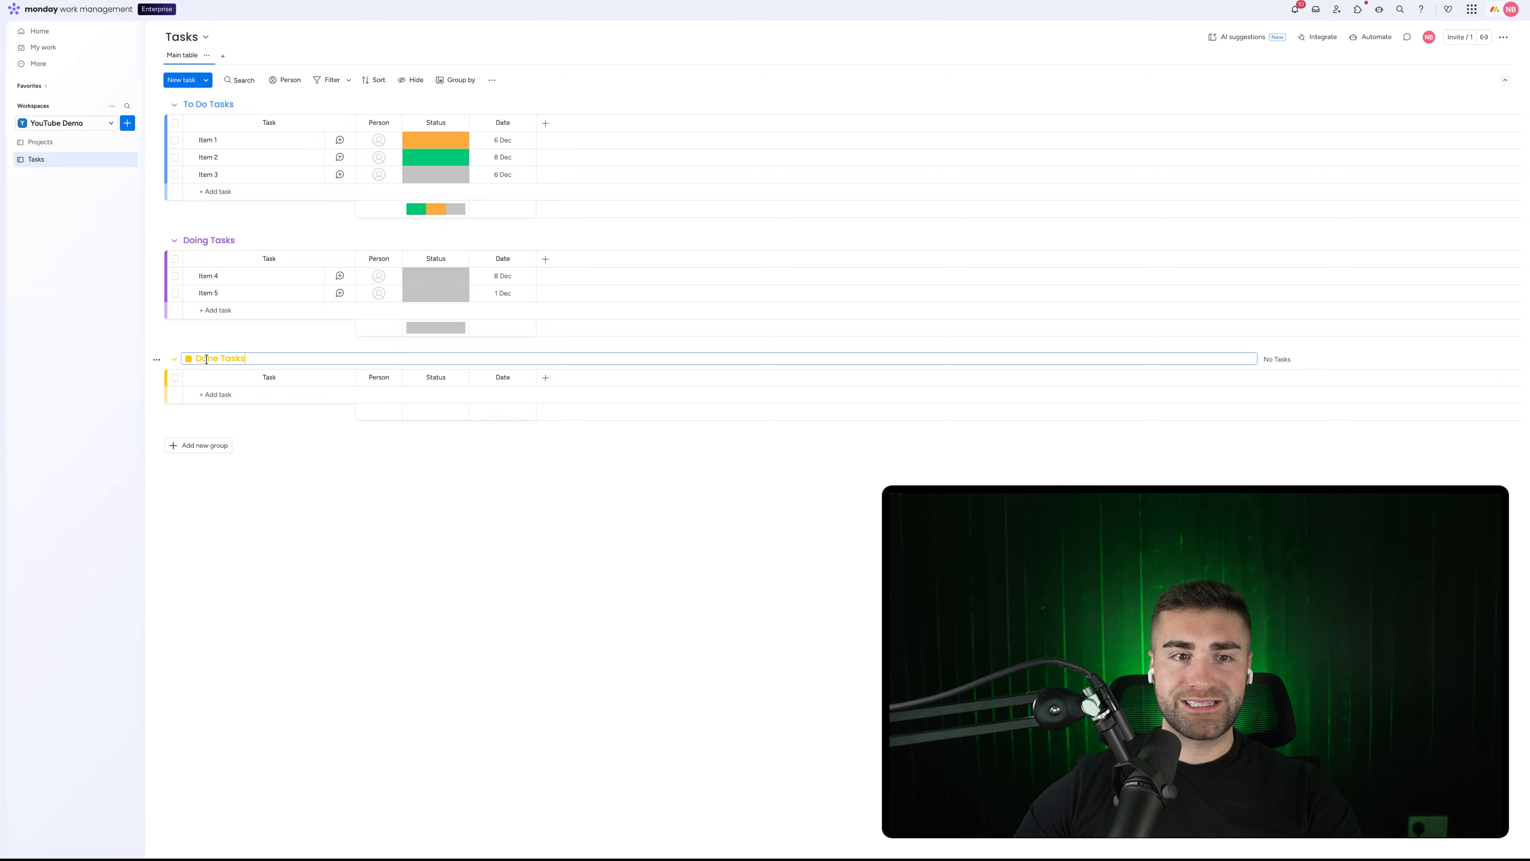
pyautogui.click(189, 360)
pyautogui.click(211, 375)
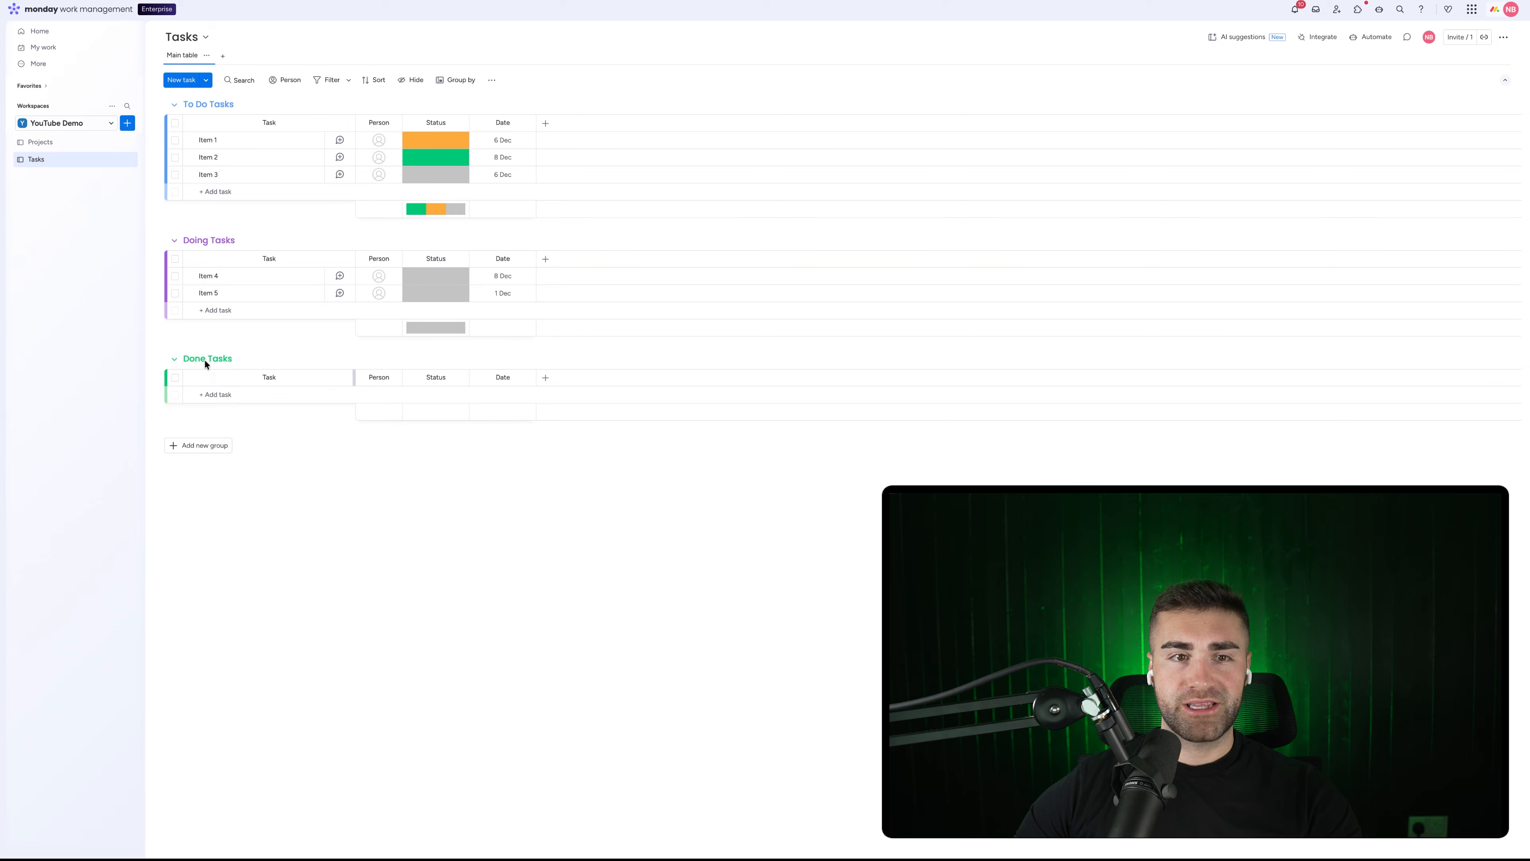
# Change the colour of the To Do Tasks group to dark grey
pyautogui.click(199, 100)
pyautogui.click(184, 103)
pyautogui.click(221, 174)
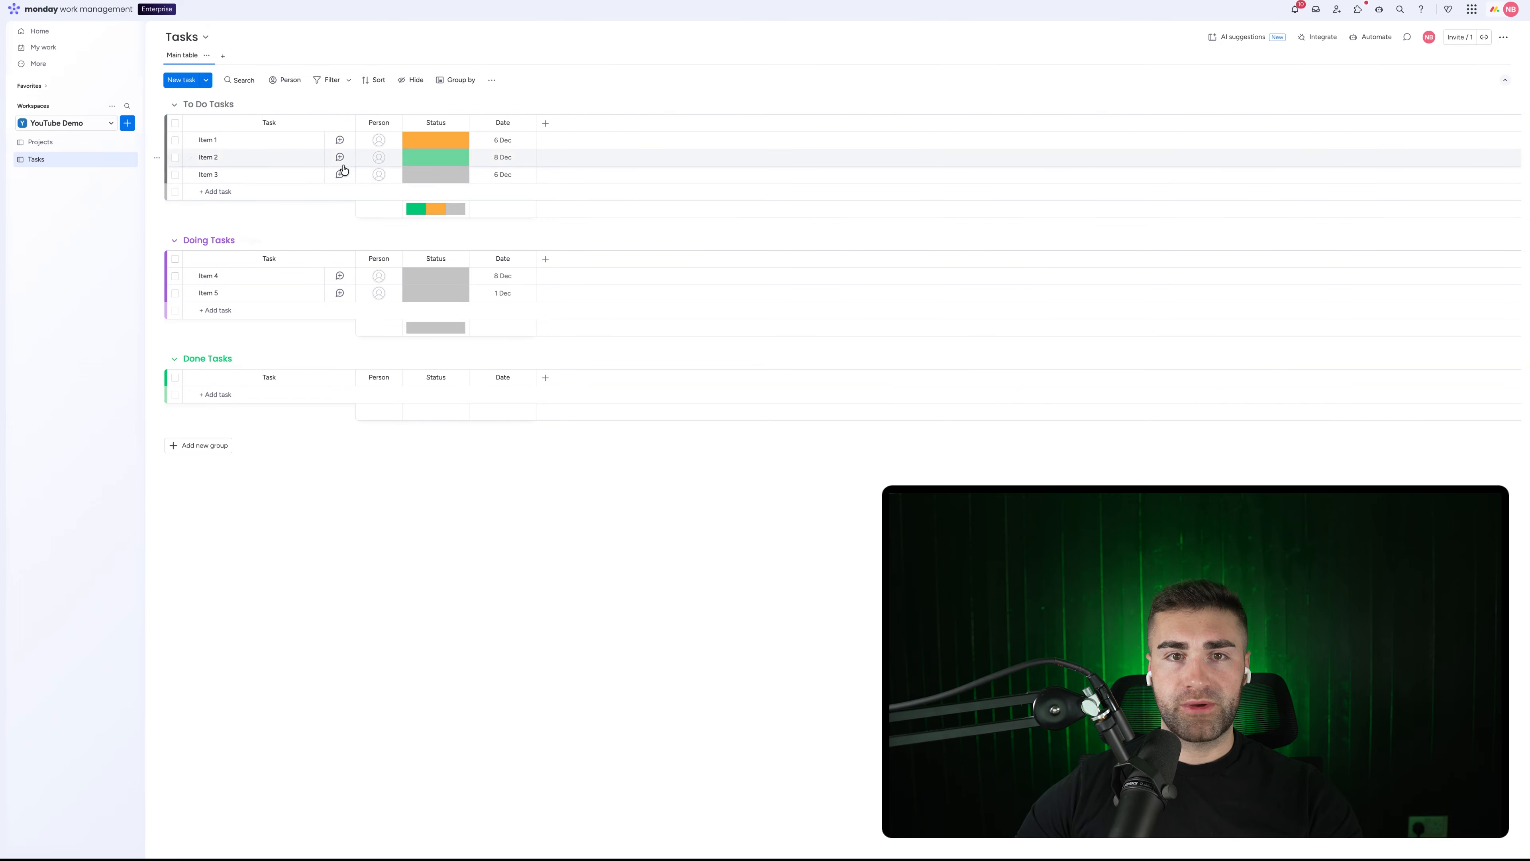
# Define the Status column labels To Do, Doing and Done on the Tasks board and apply the label changes
pyautogui.click(431, 159)
pyautogui.click(446, 225)
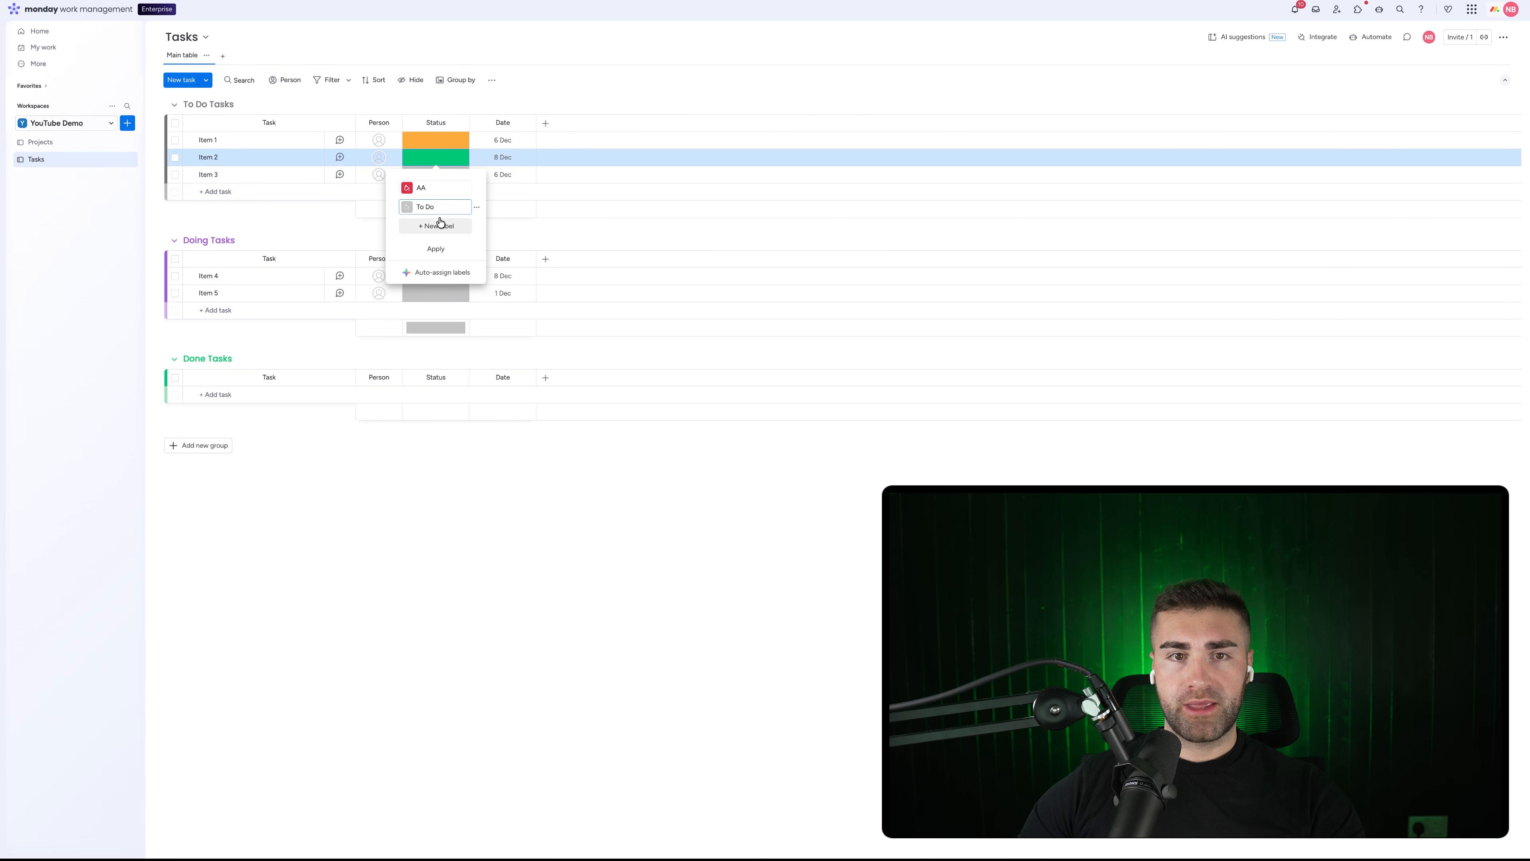
pyautogui.click(440, 224)
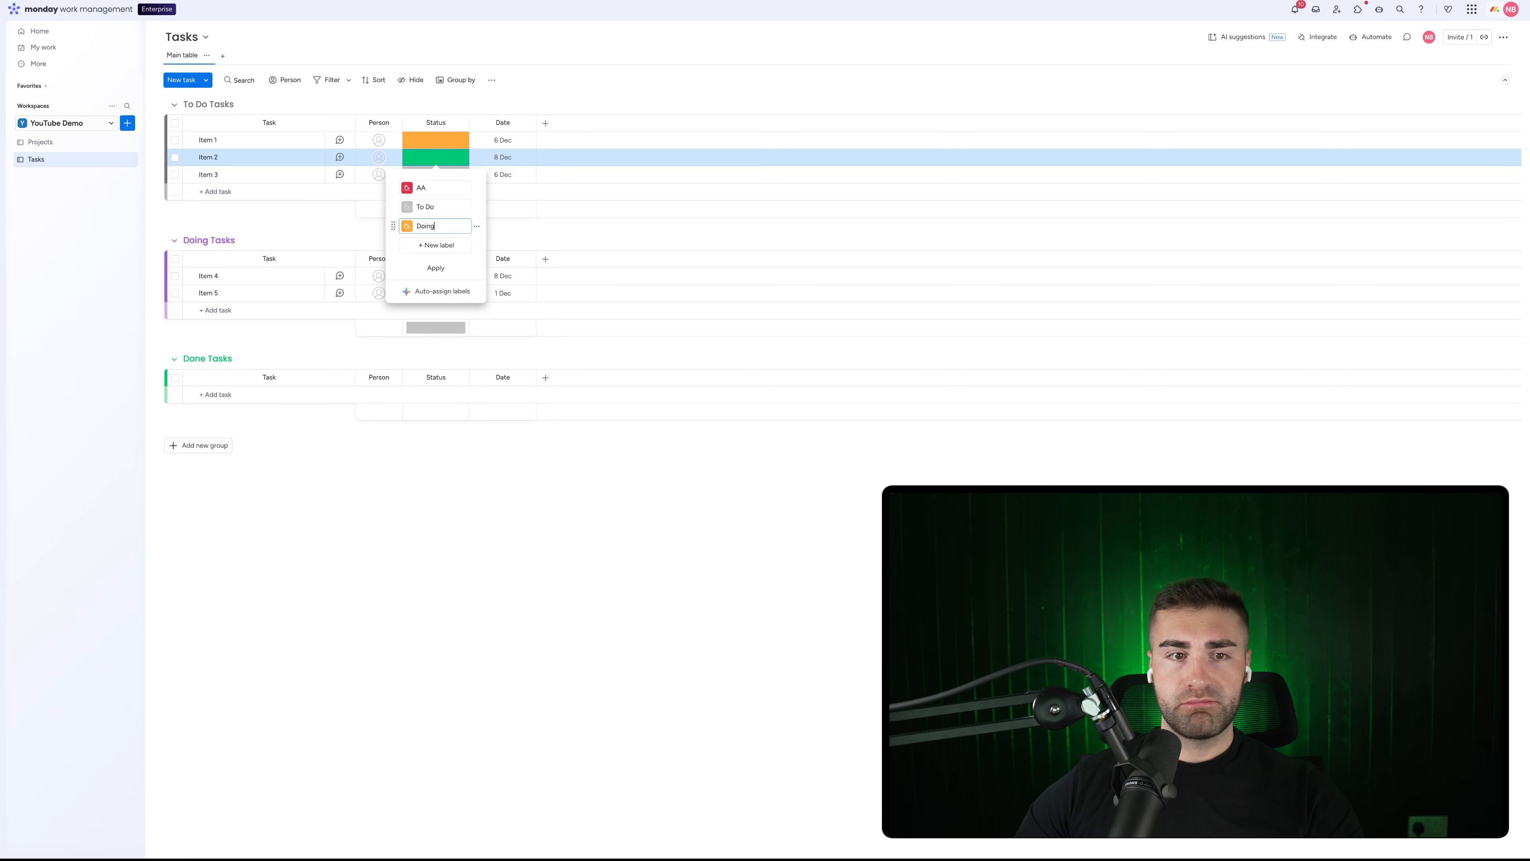
pyautogui.click(438, 246)
pyautogui.write('D')
pyautogui.write('on')
pyautogui.press('BackSpace')
pyautogui.press('BackSpace')
pyautogui.press('BackSpace')
pyautogui.press('BackSpace')
pyautogui.press('BackSpace')
pyautogui.press('BackSpace')
pyautogui.press('BackSpace')
pyautogui.press('BackSpace')
pyautogui.press('BackSpace')
pyautogui.press('BackSpace')
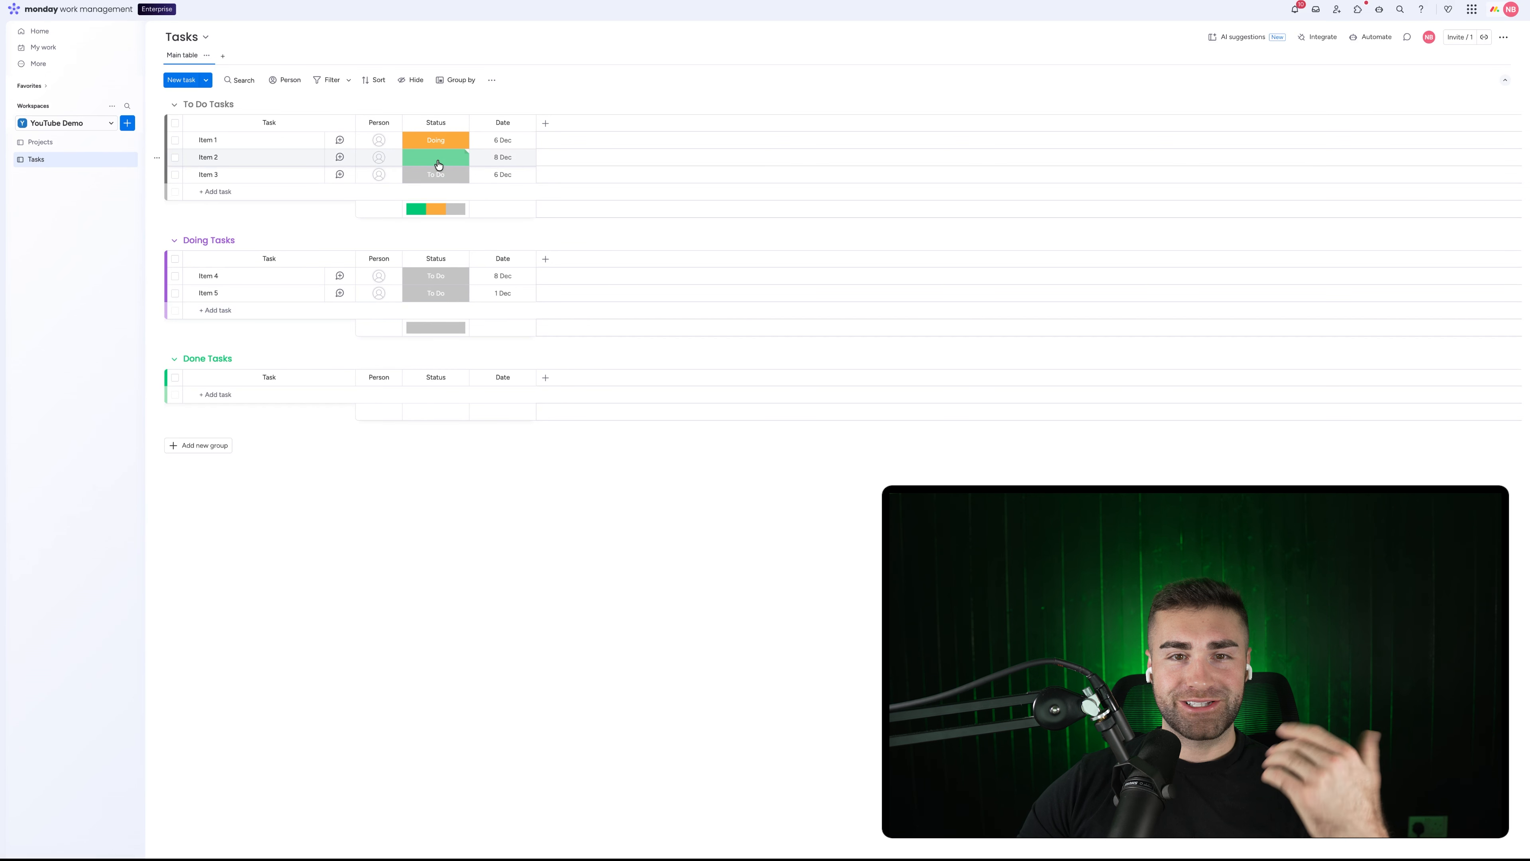
# Name the green Status label Done, delete the AA label and apply the label changes
pyautogui.click(434, 160)
pyautogui.click(421, 265)
pyautogui.write('Done')
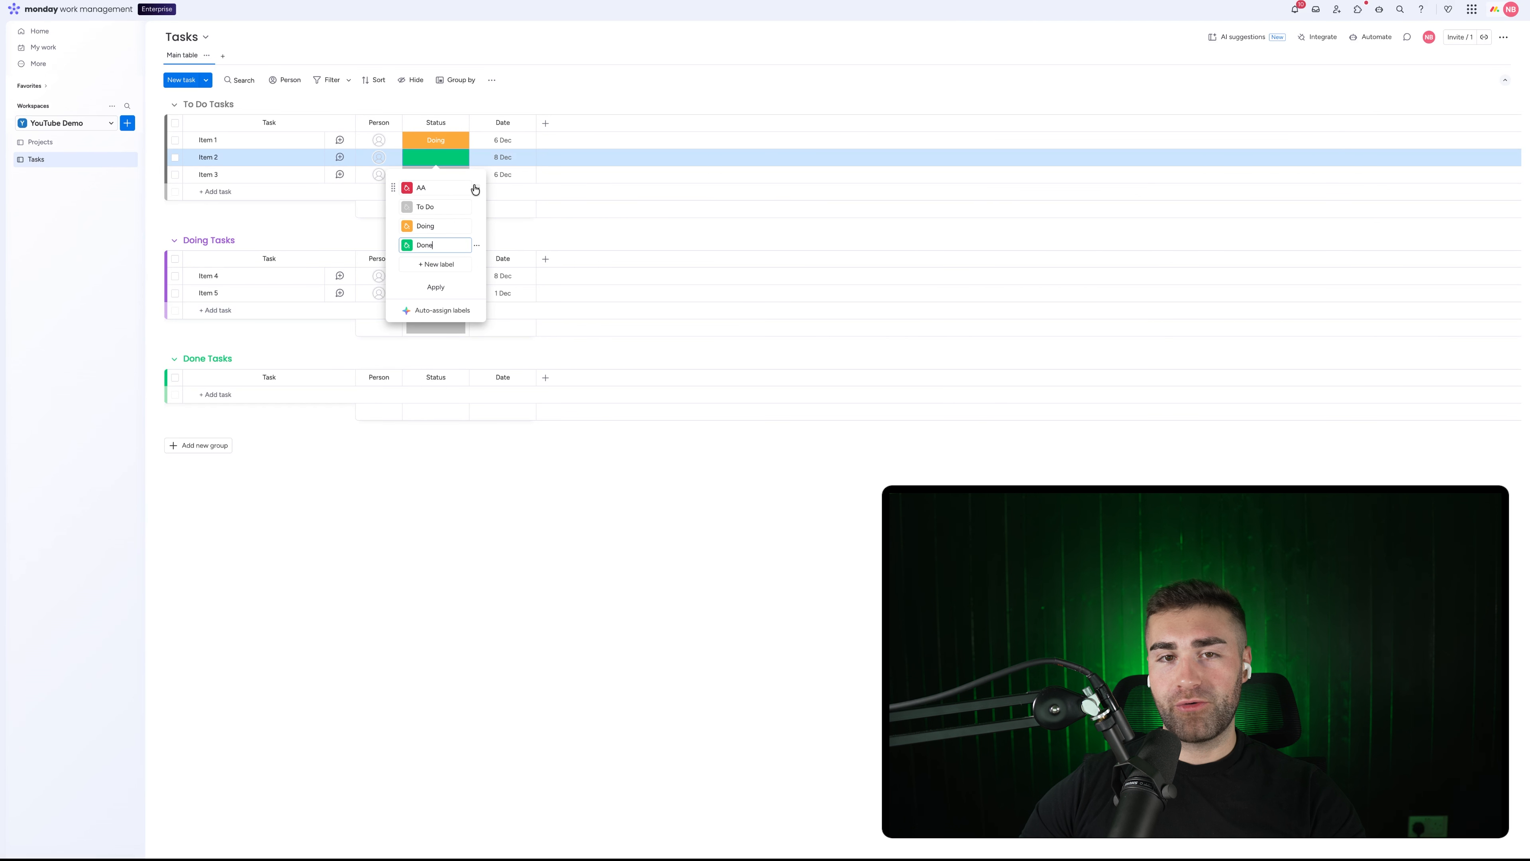
pyautogui.click(476, 188)
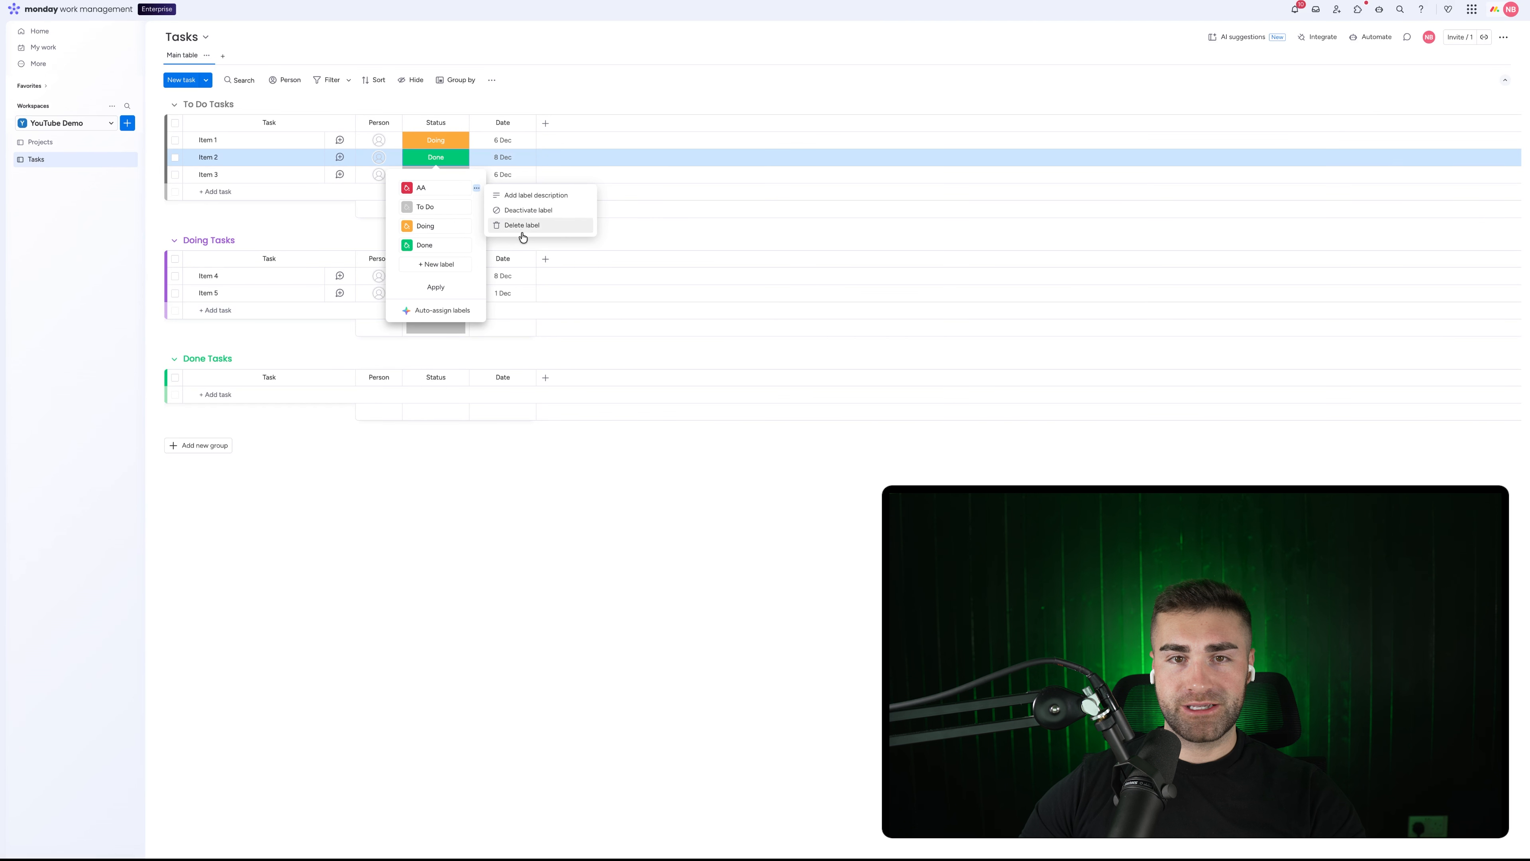
pyautogui.click(519, 225)
pyautogui.click(451, 266)
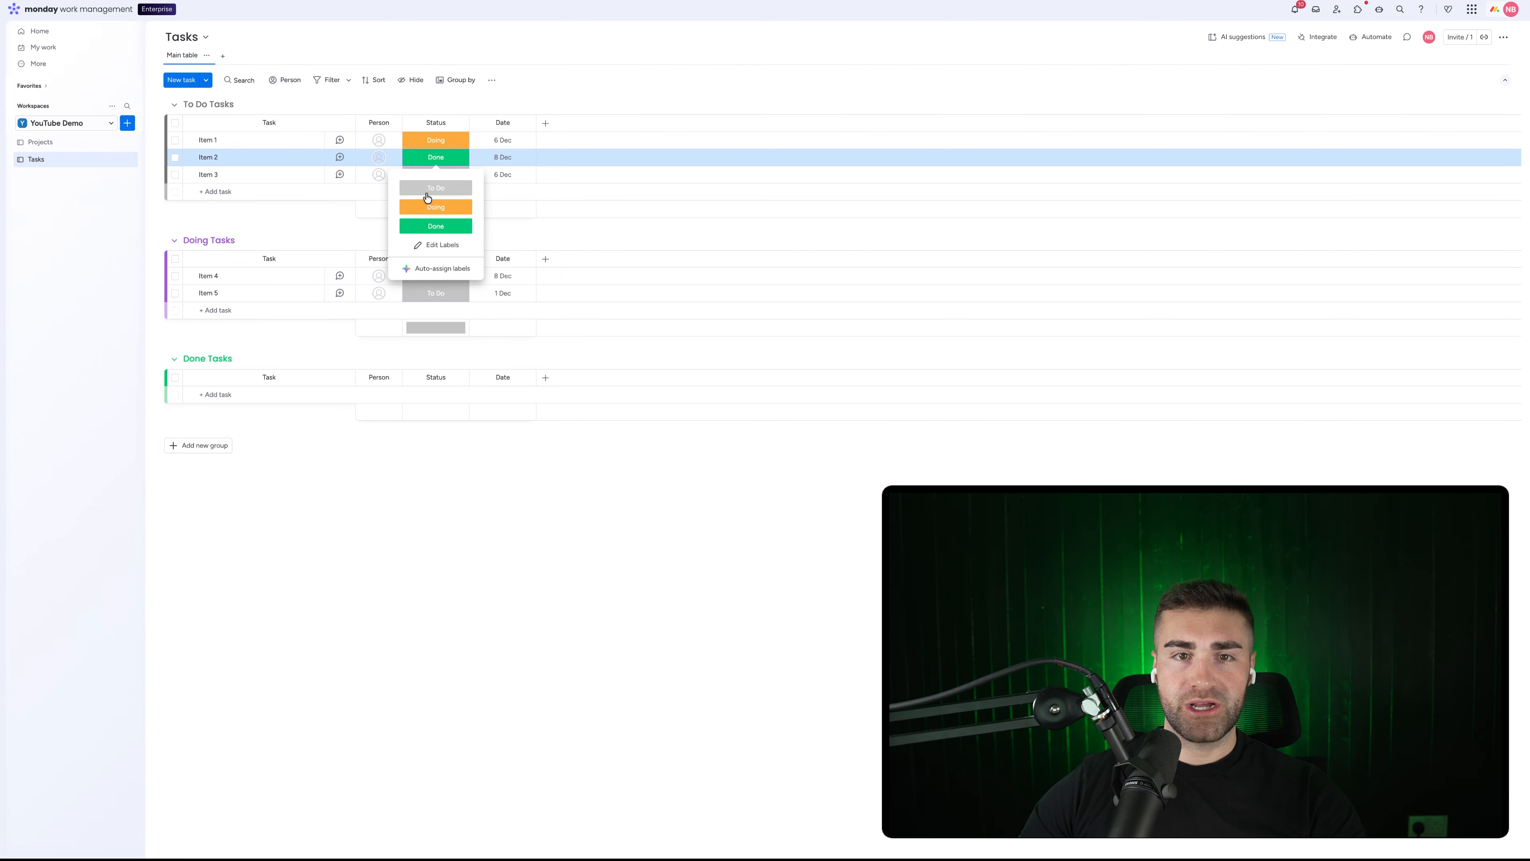
# Change the Doing status label's colour to purple and apply the label change
pyautogui.click(427, 248)
pyautogui.click(406, 207)
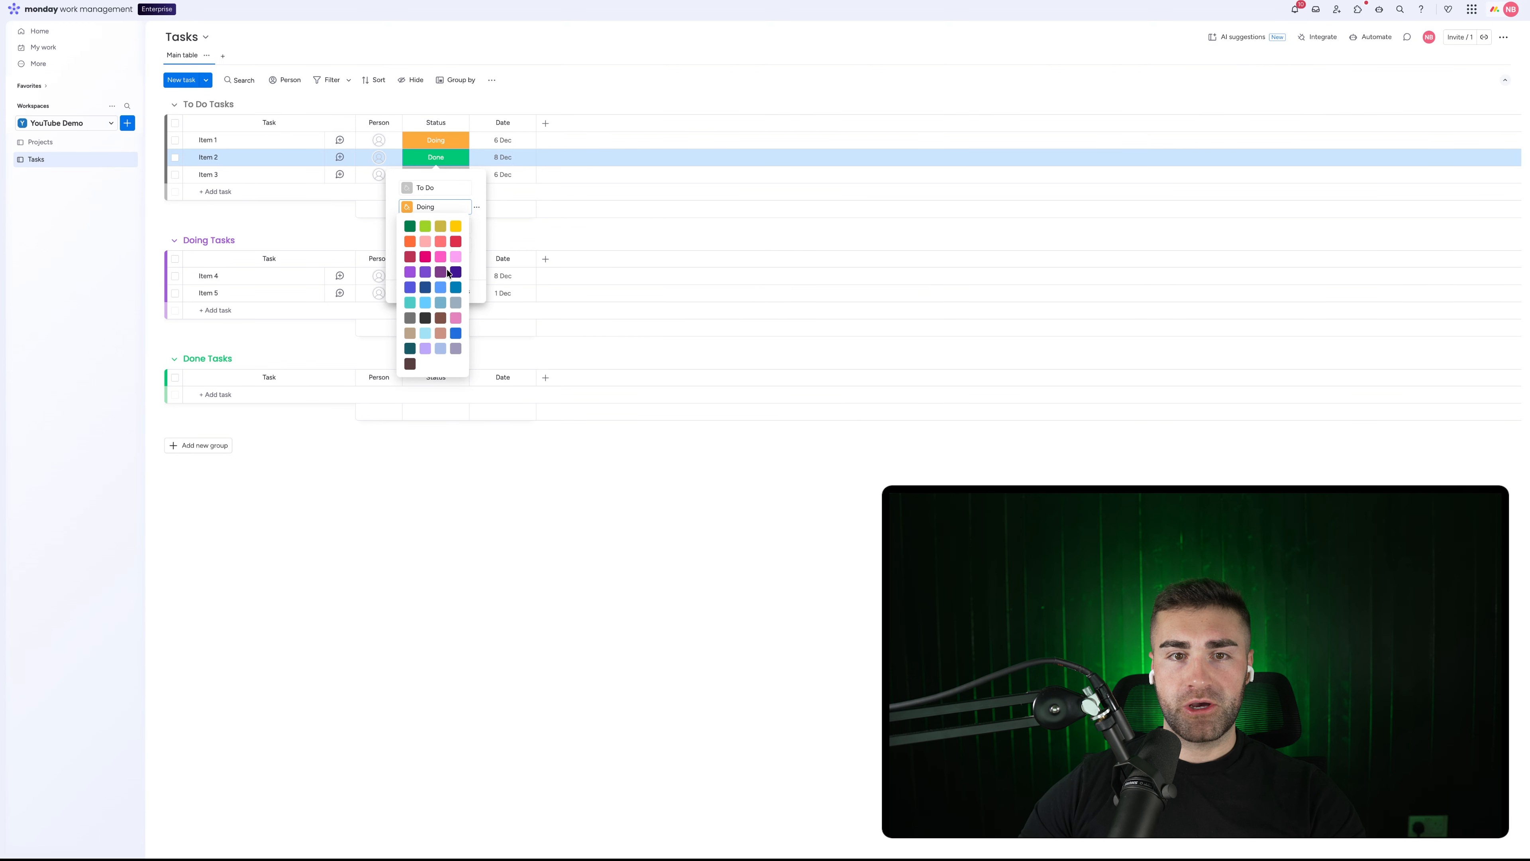
pyautogui.click(403, 272)
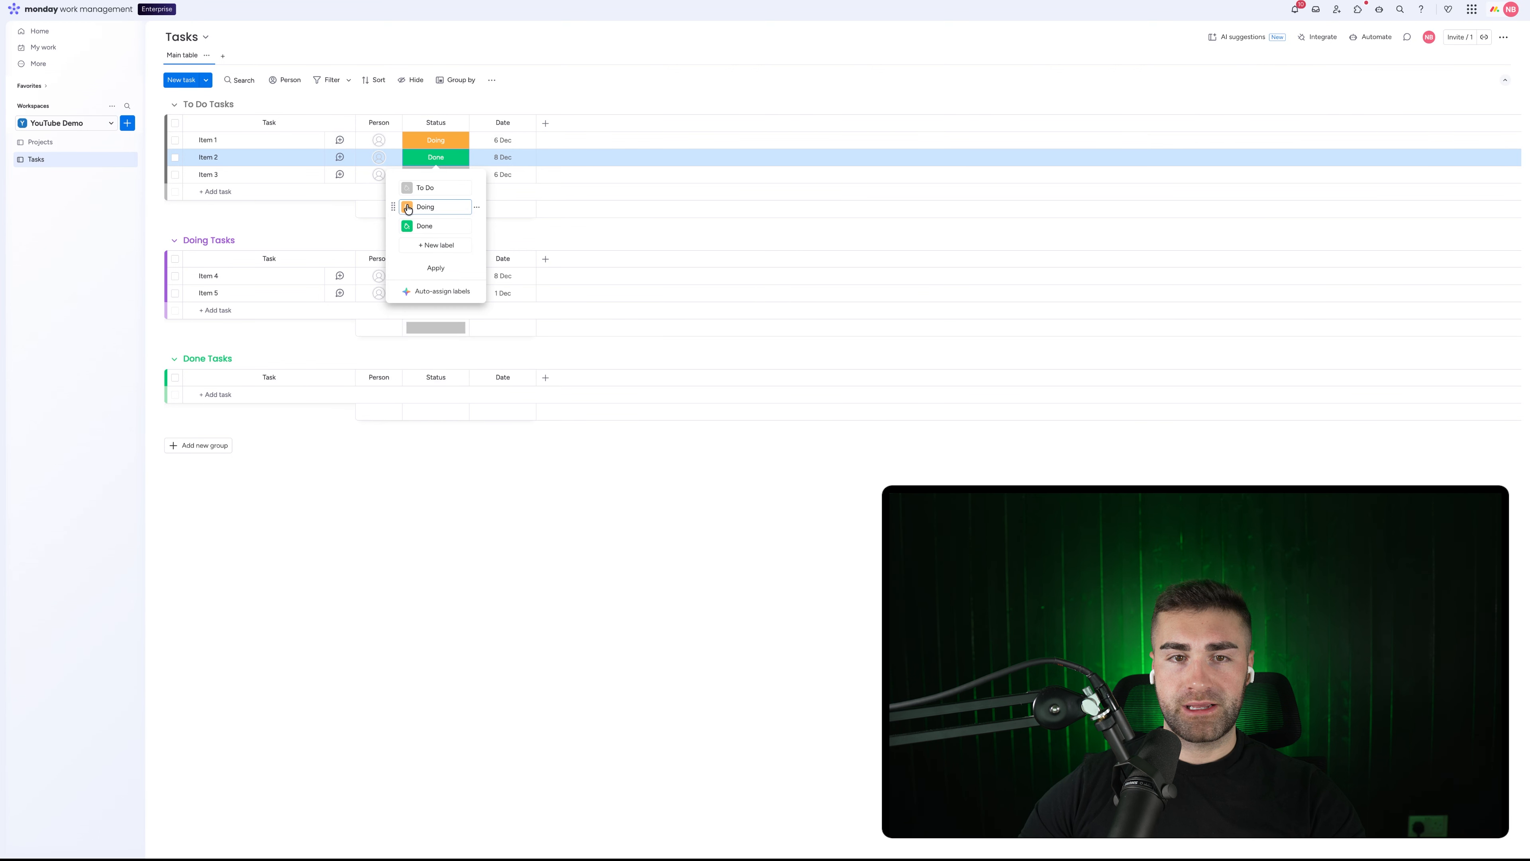
pyautogui.click(407, 207)
pyautogui.click(409, 271)
pyautogui.click(436, 267)
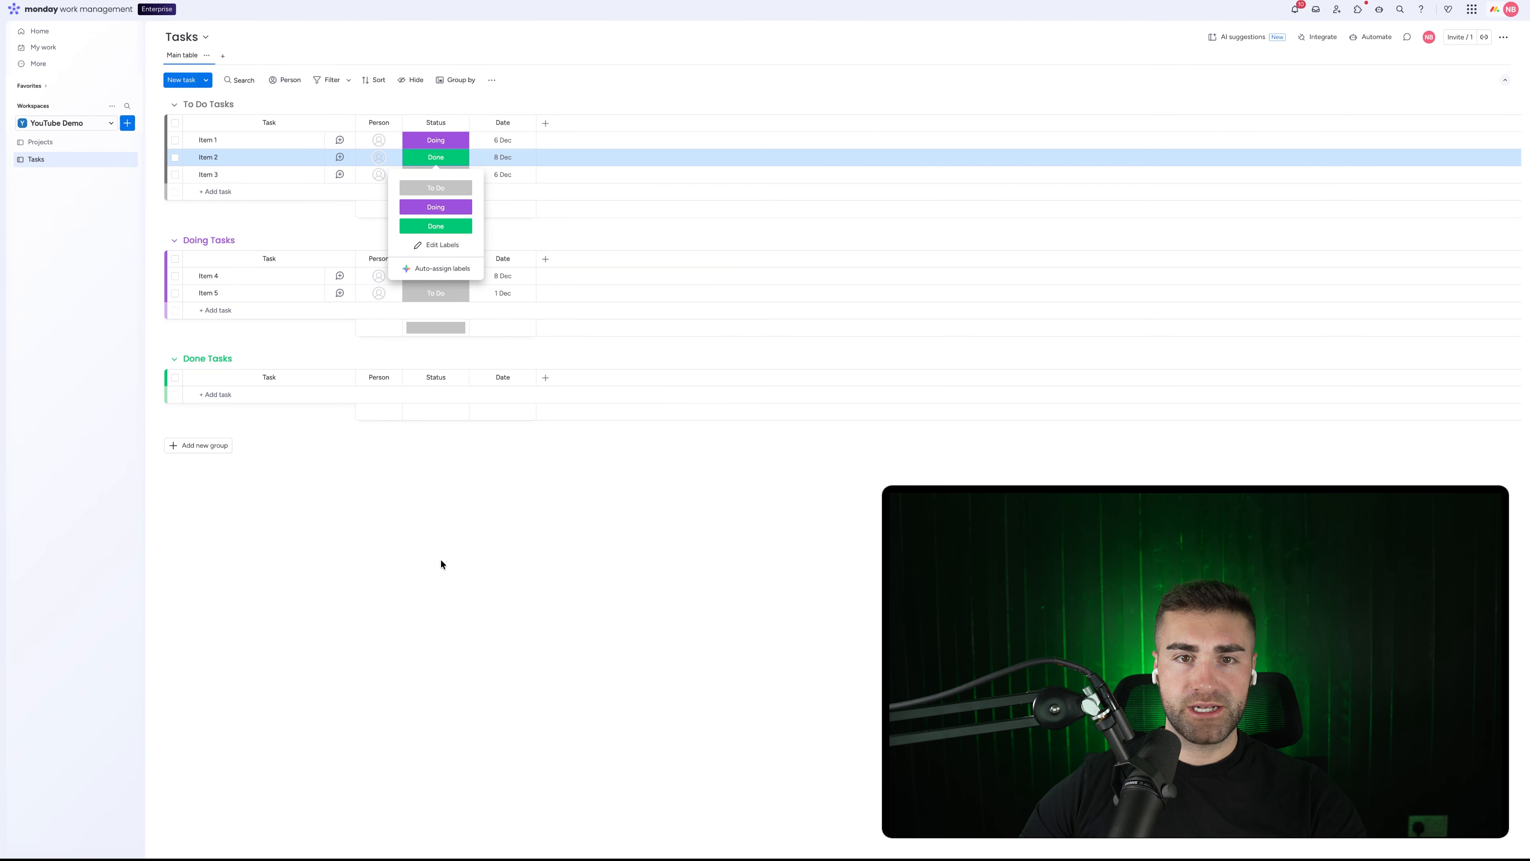
pyautogui.click(441, 564)
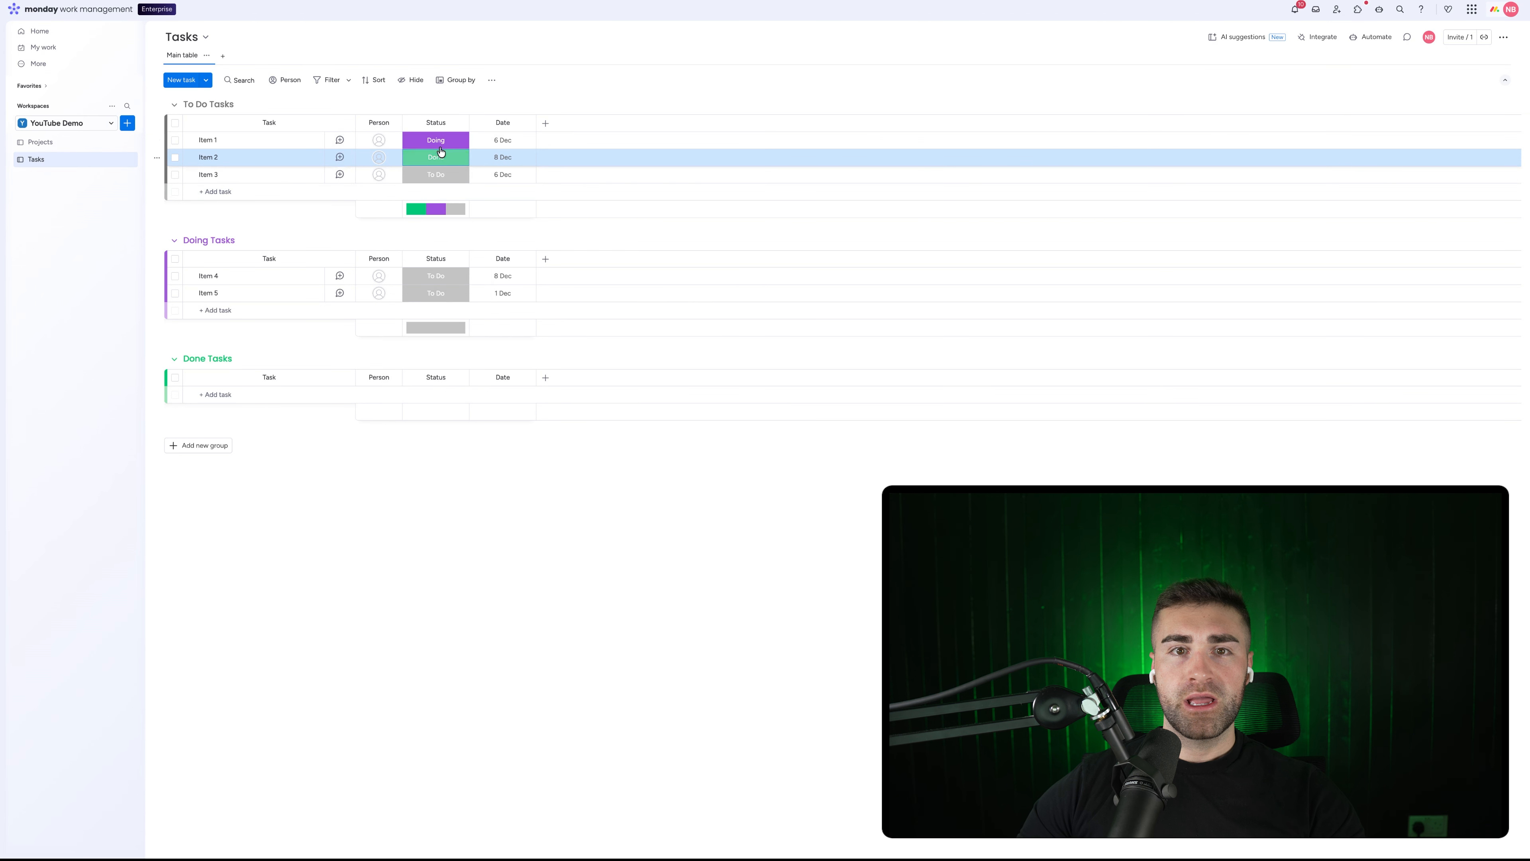
# Hide the column summary of the Status column on the Tasks board
pyautogui.click(460, 123)
pyautogui.moveTo(518, 151)
pyautogui.click(647, 256)
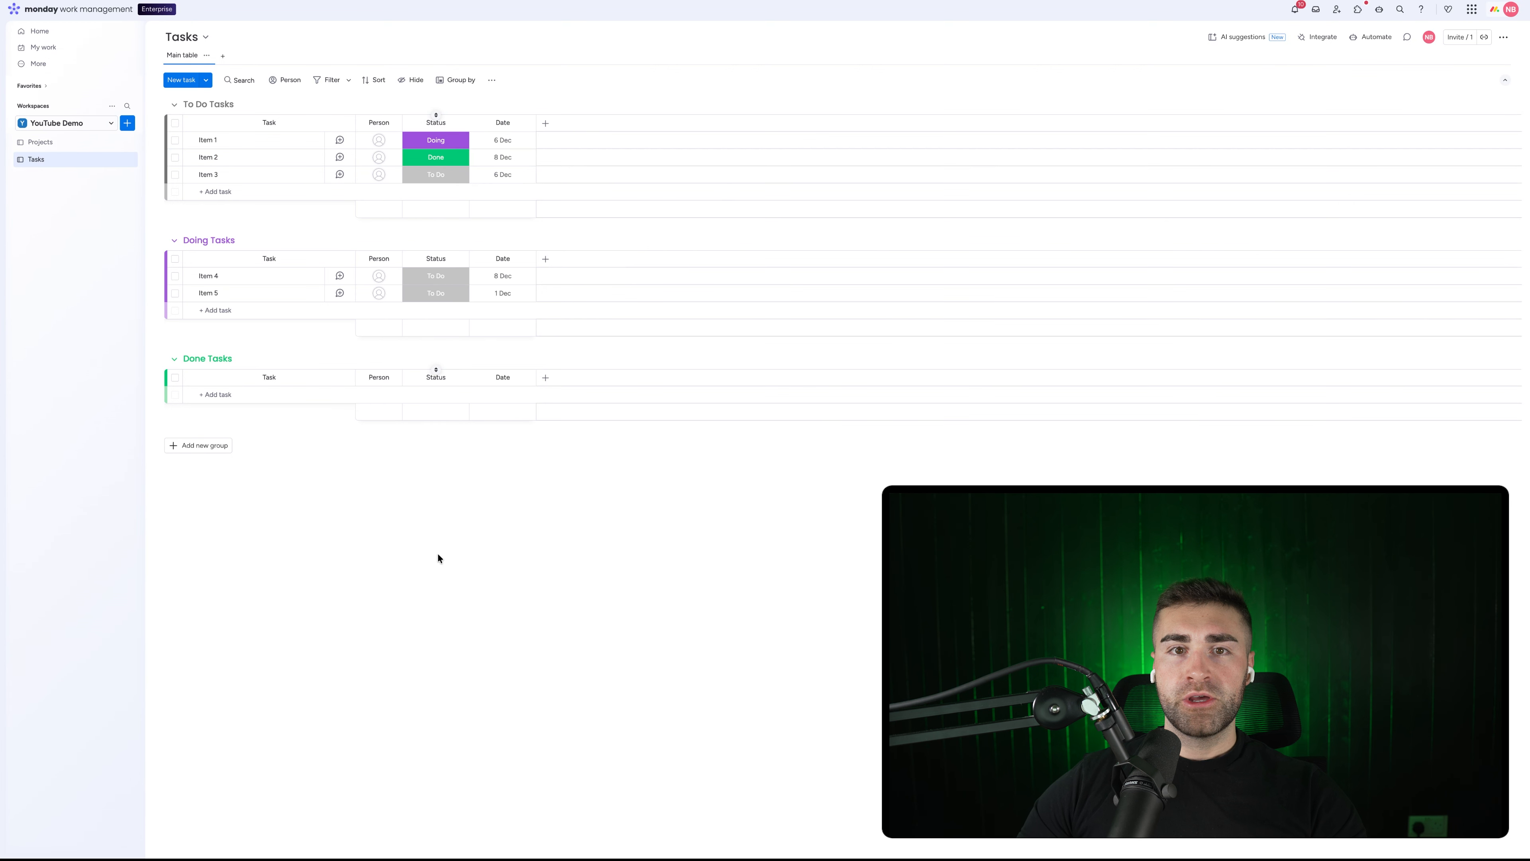
# Rename the Date column to Due Date
pyautogui.click(502, 124)
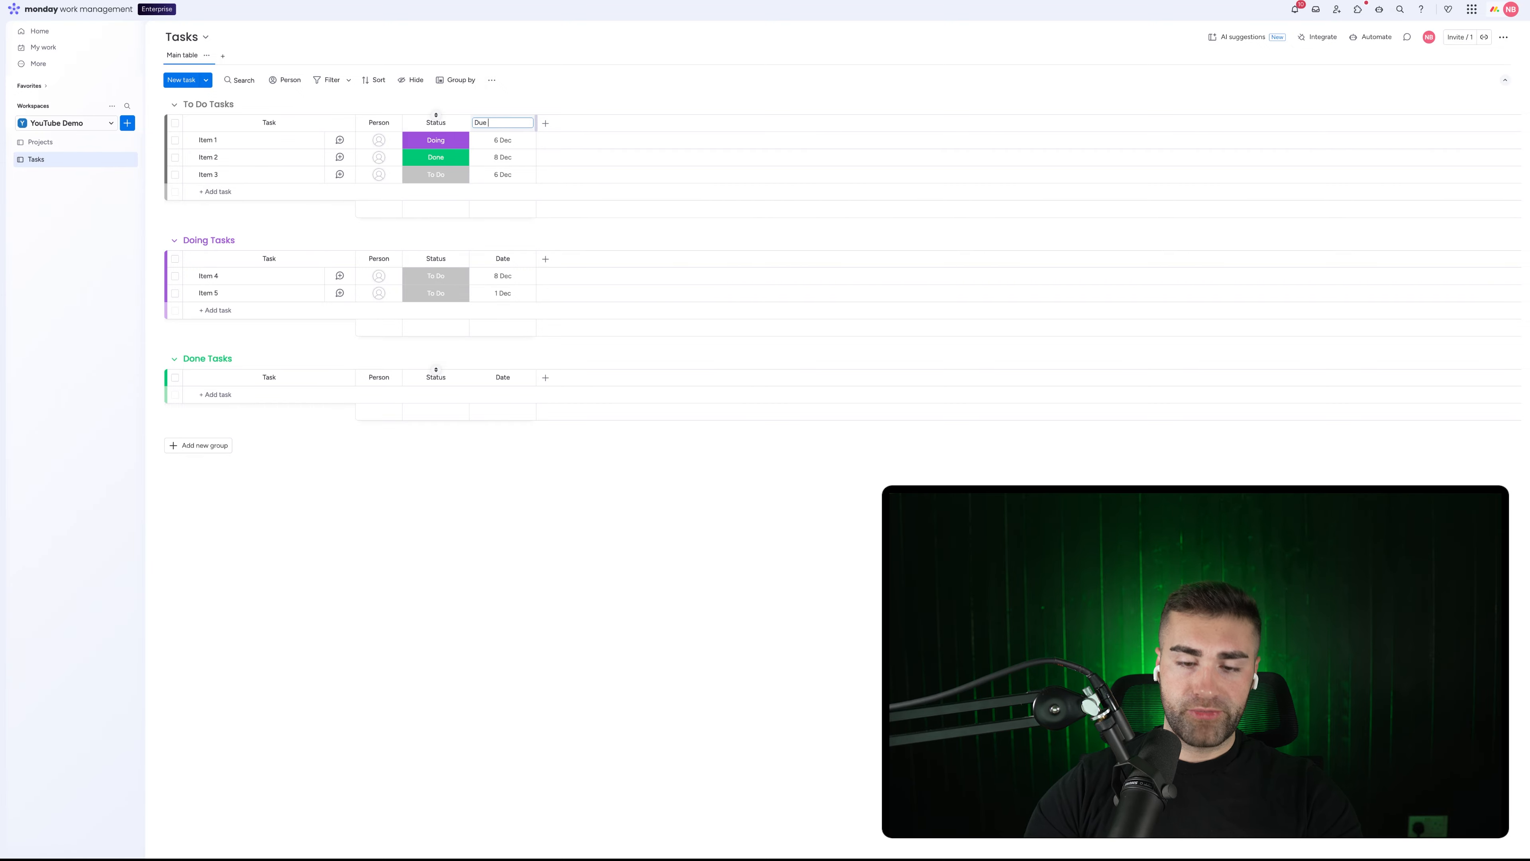
pyautogui.write('Due Date')
pyautogui.press('Return')
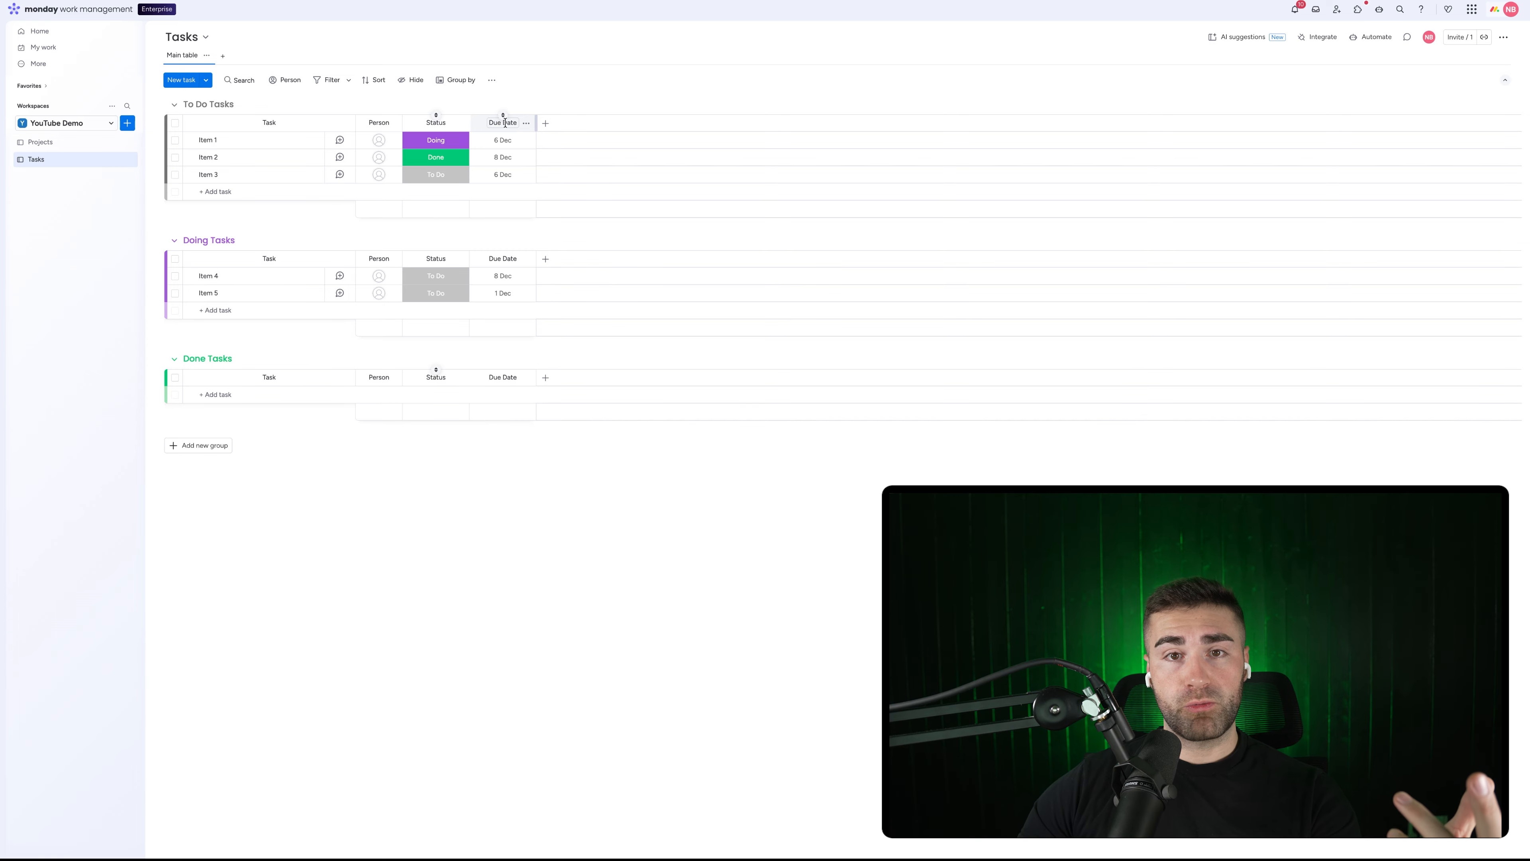
# Set up deadline tracking on the Due Date column by connecting it to the Status and Person columns
pyautogui.click(526, 125)
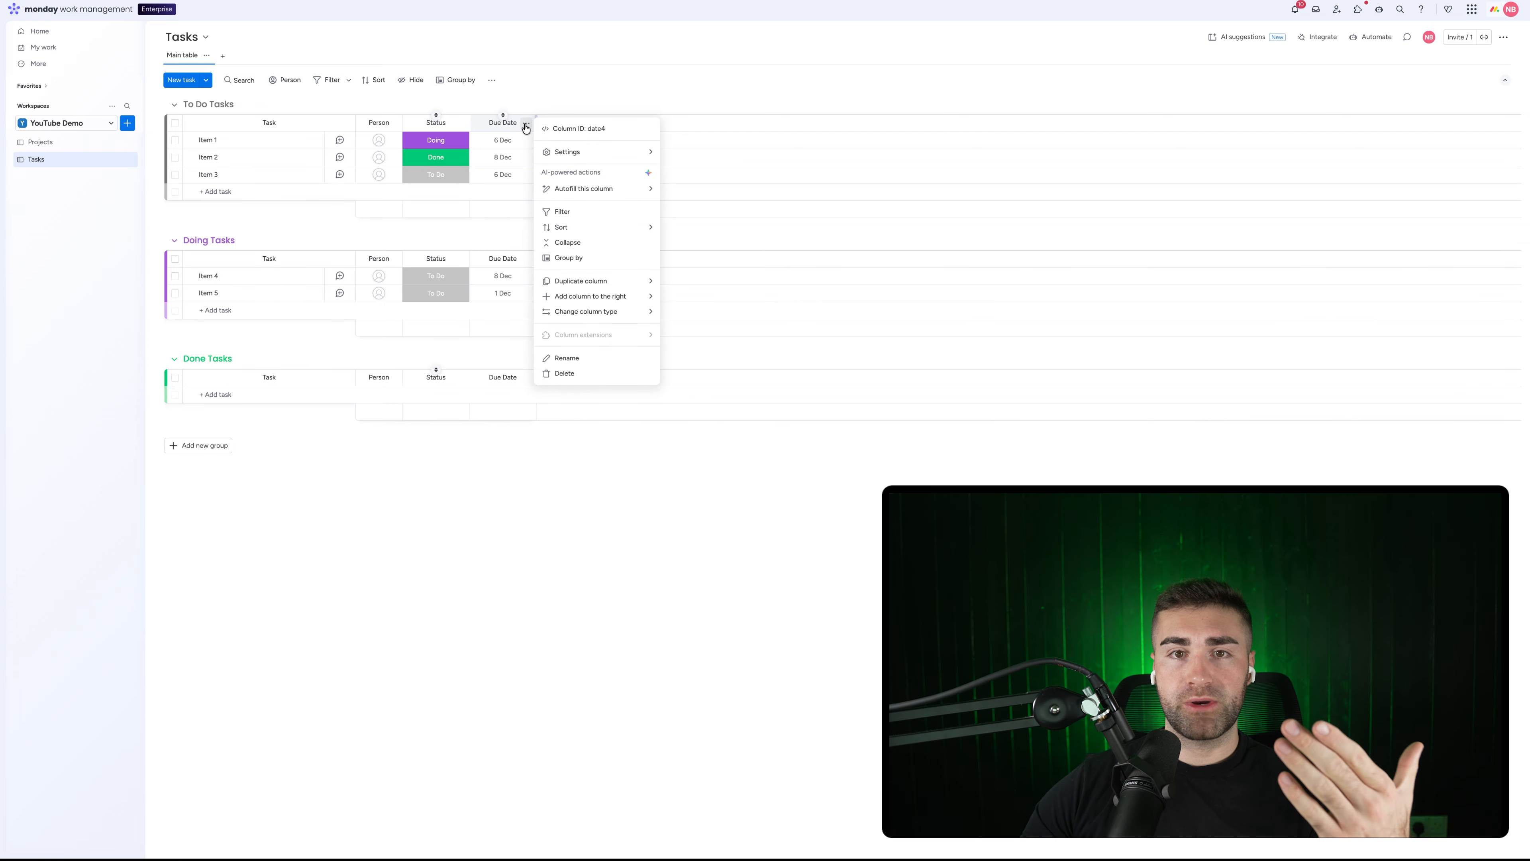
pyautogui.moveTo(566, 151)
pyautogui.click(707, 216)
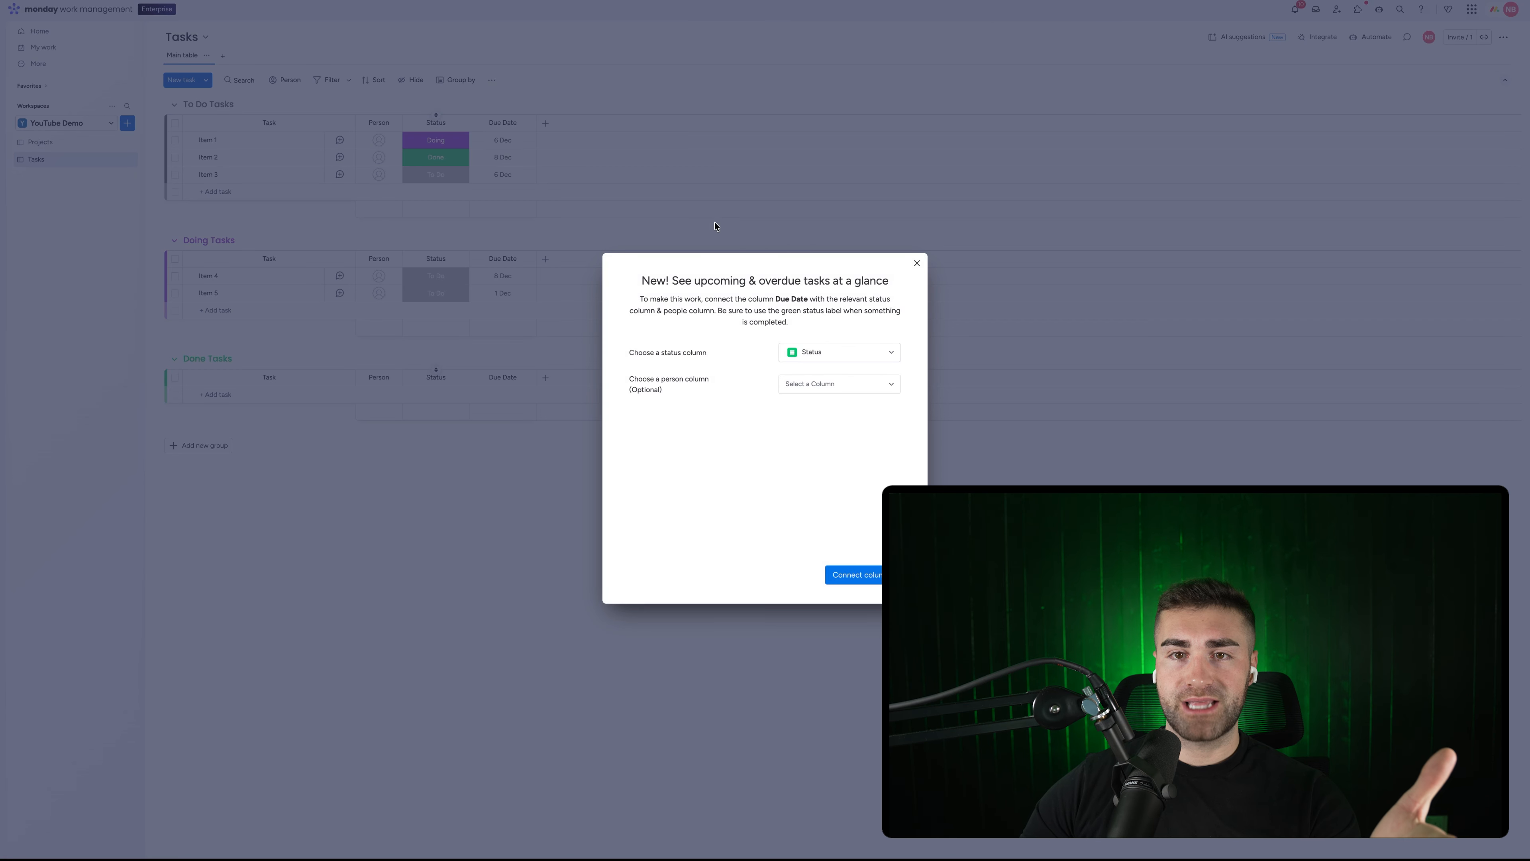
pyautogui.click(829, 384)
pyautogui.click(820, 408)
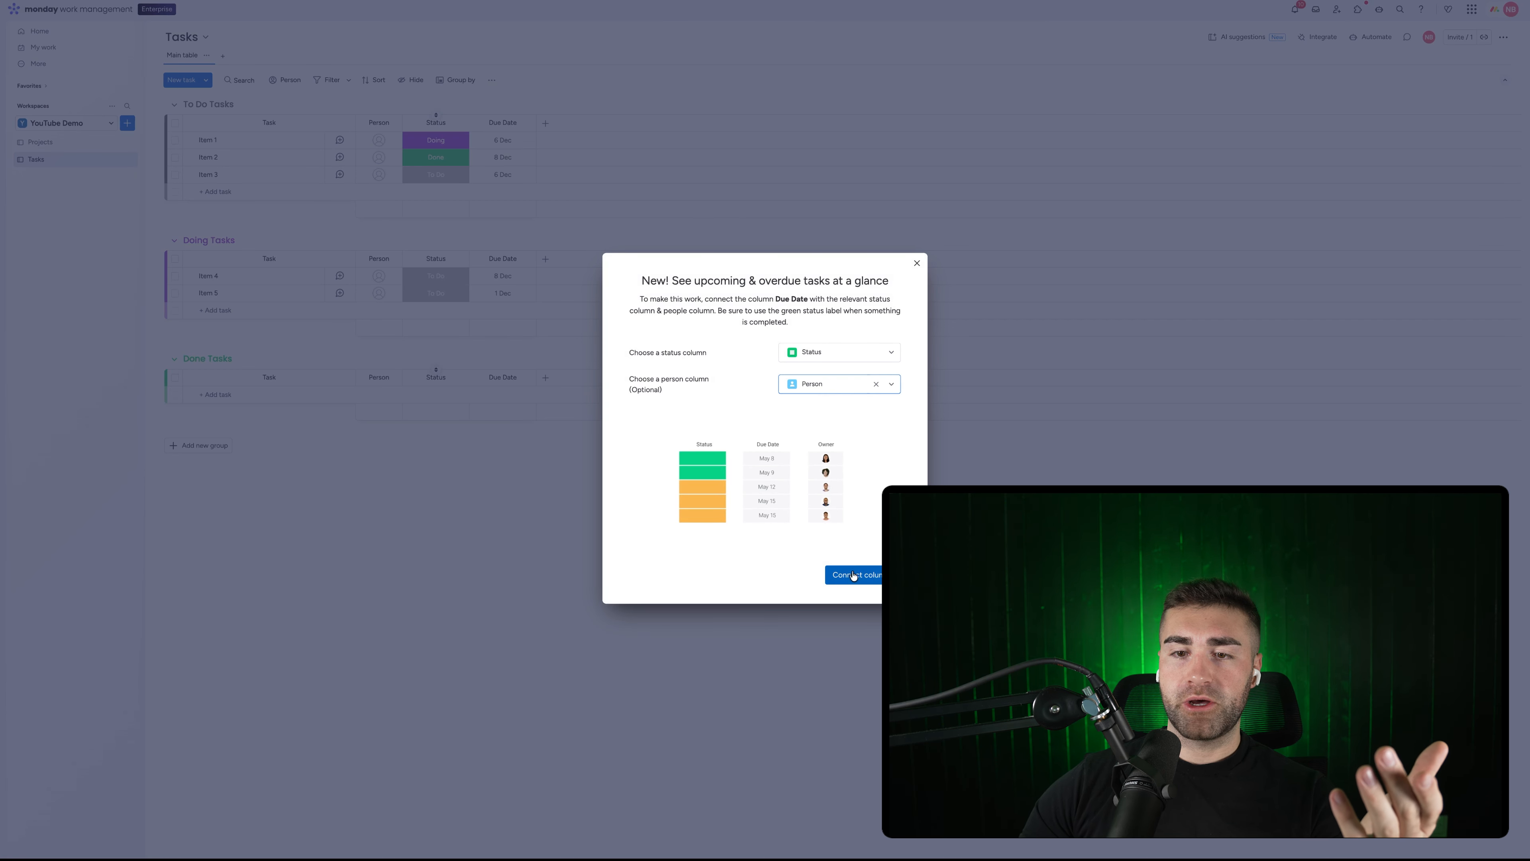
pyautogui.click(858, 582)
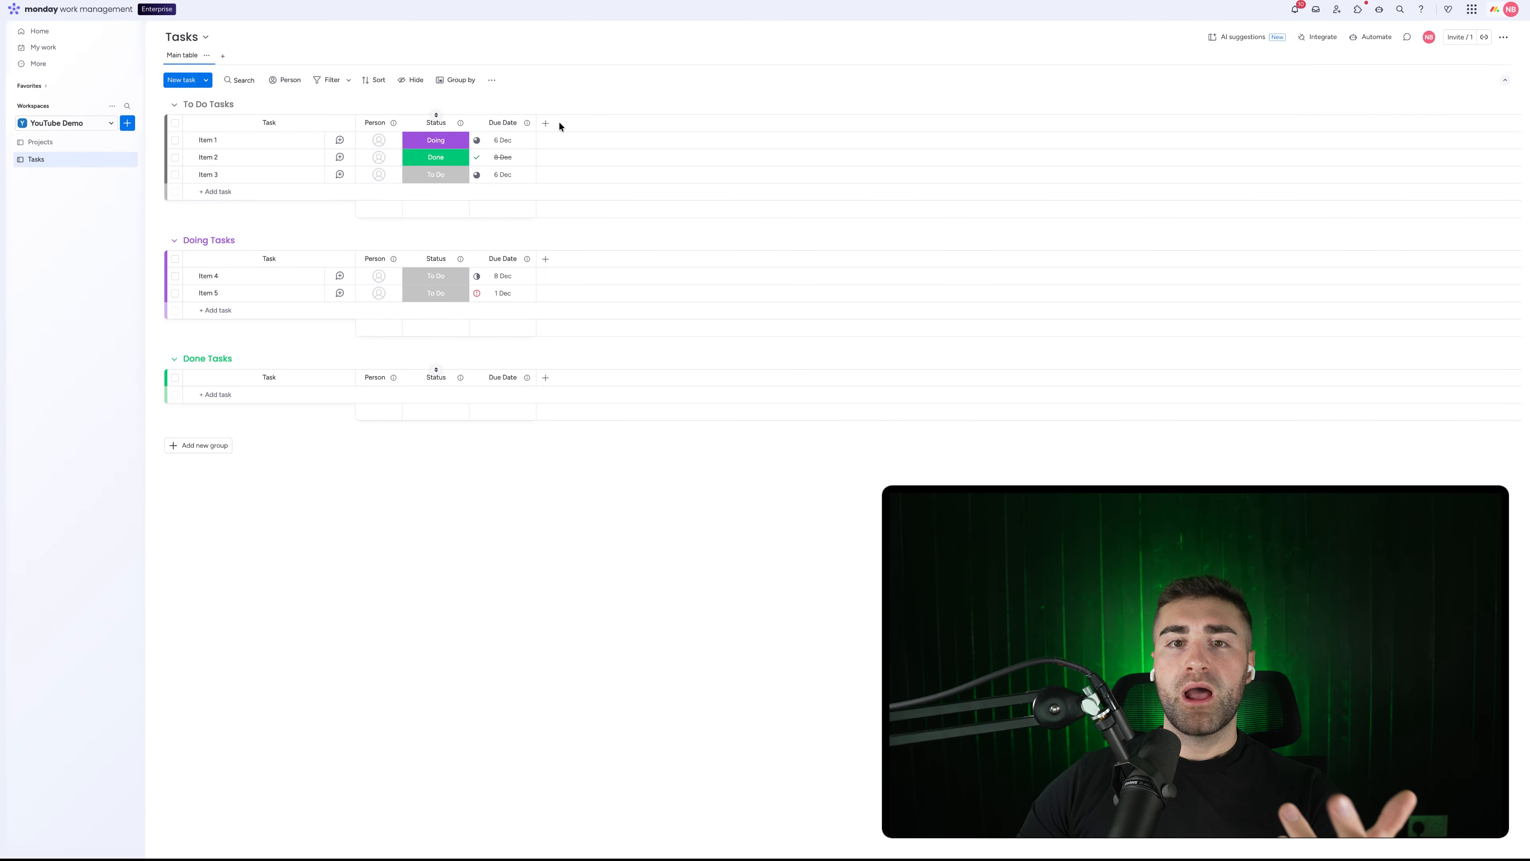
# Add a Priority column to the Tasks board and hide its column summary
pyautogui.click(546, 124)
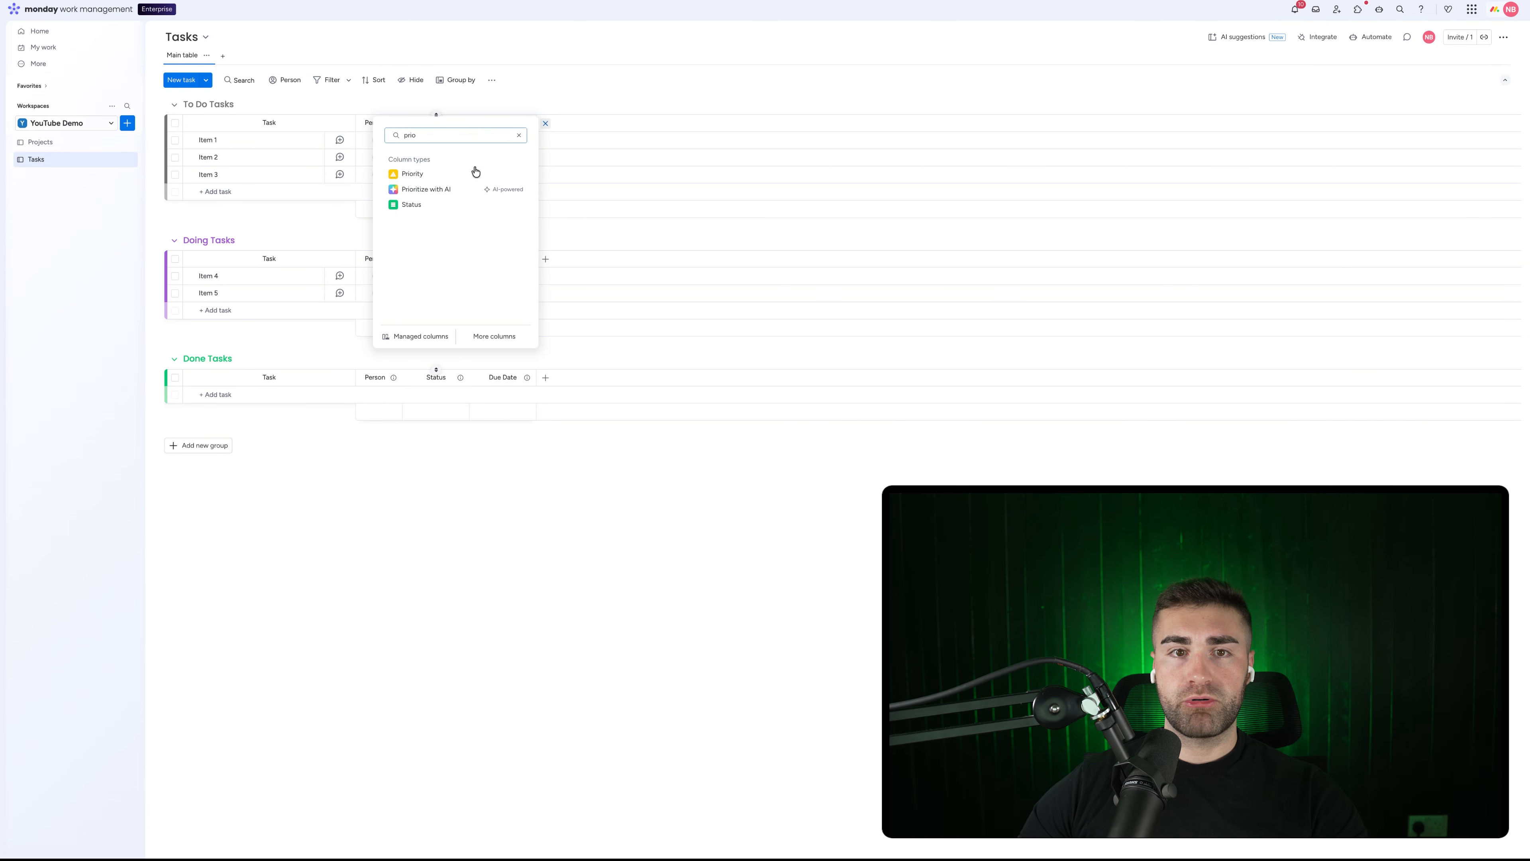
pyautogui.click(421, 175)
pyautogui.click(593, 123)
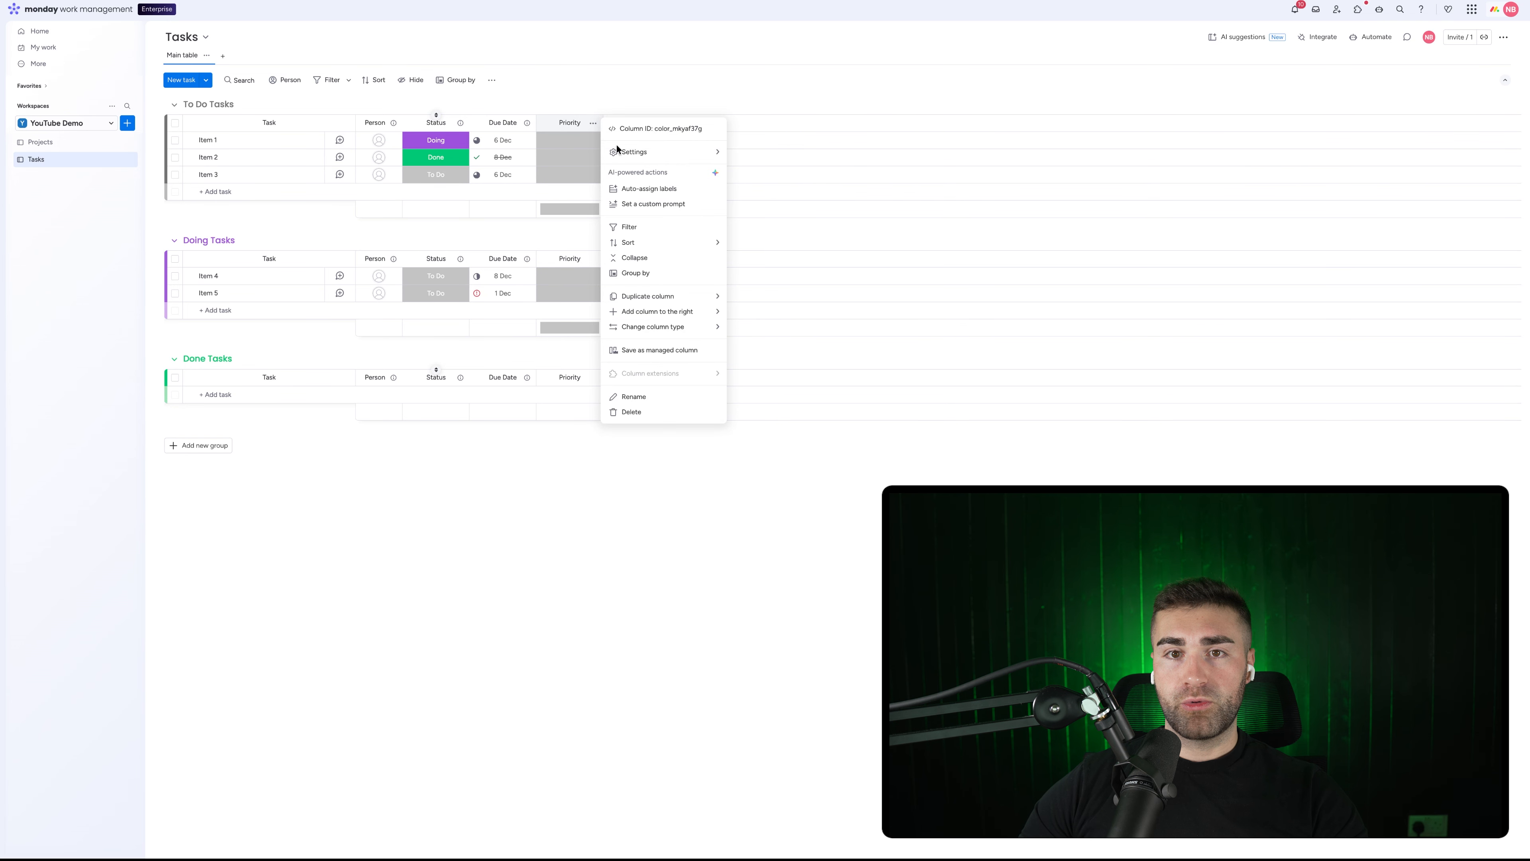
pyautogui.moveTo(634, 151)
pyautogui.click(818, 259)
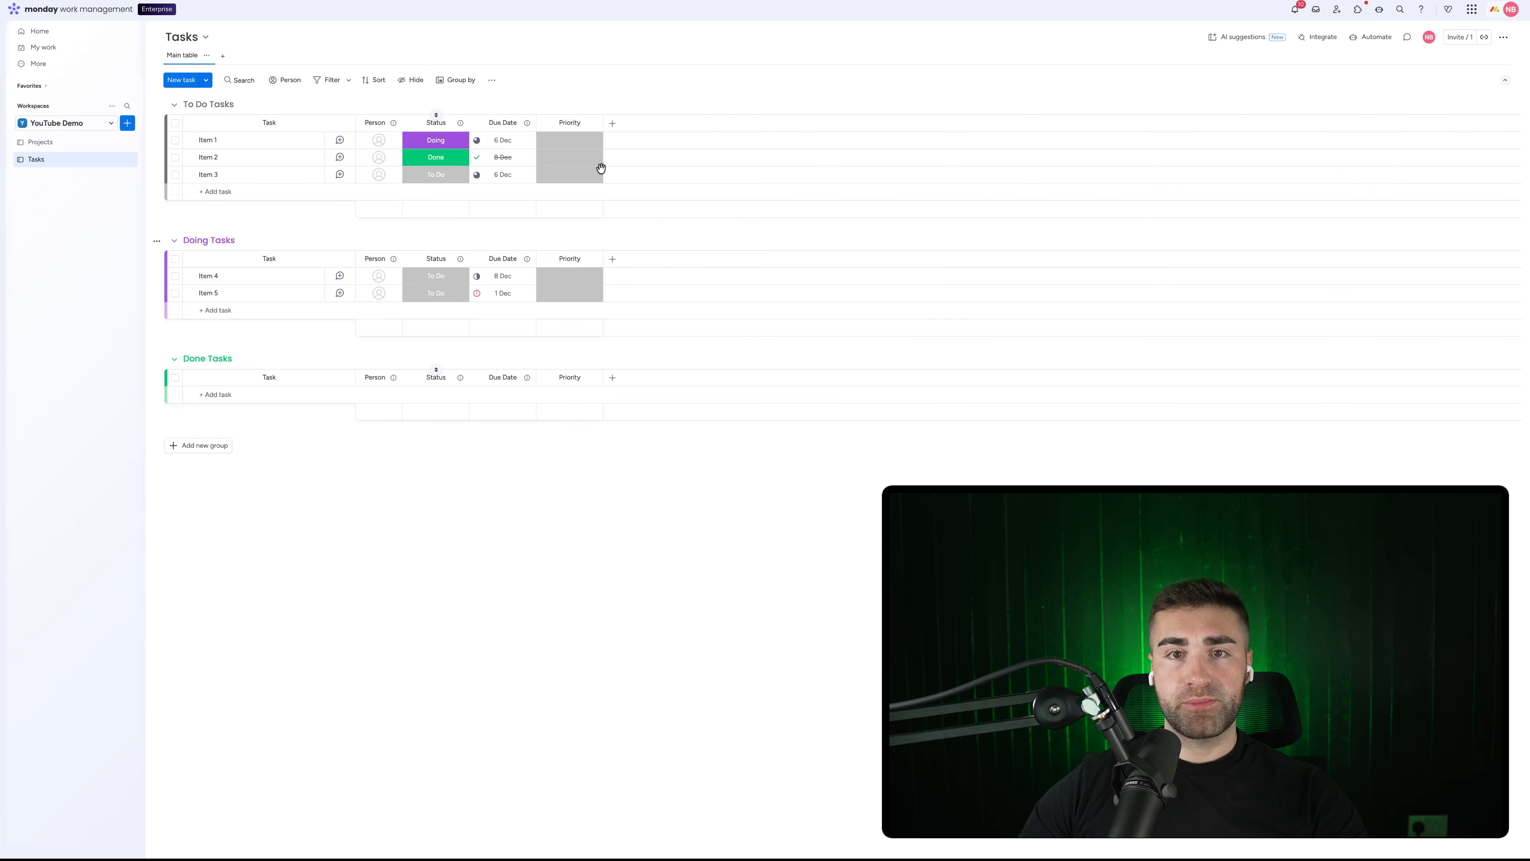
# Add a Long text column to the Tasks board and name it Task Description
pyautogui.click(614, 122)
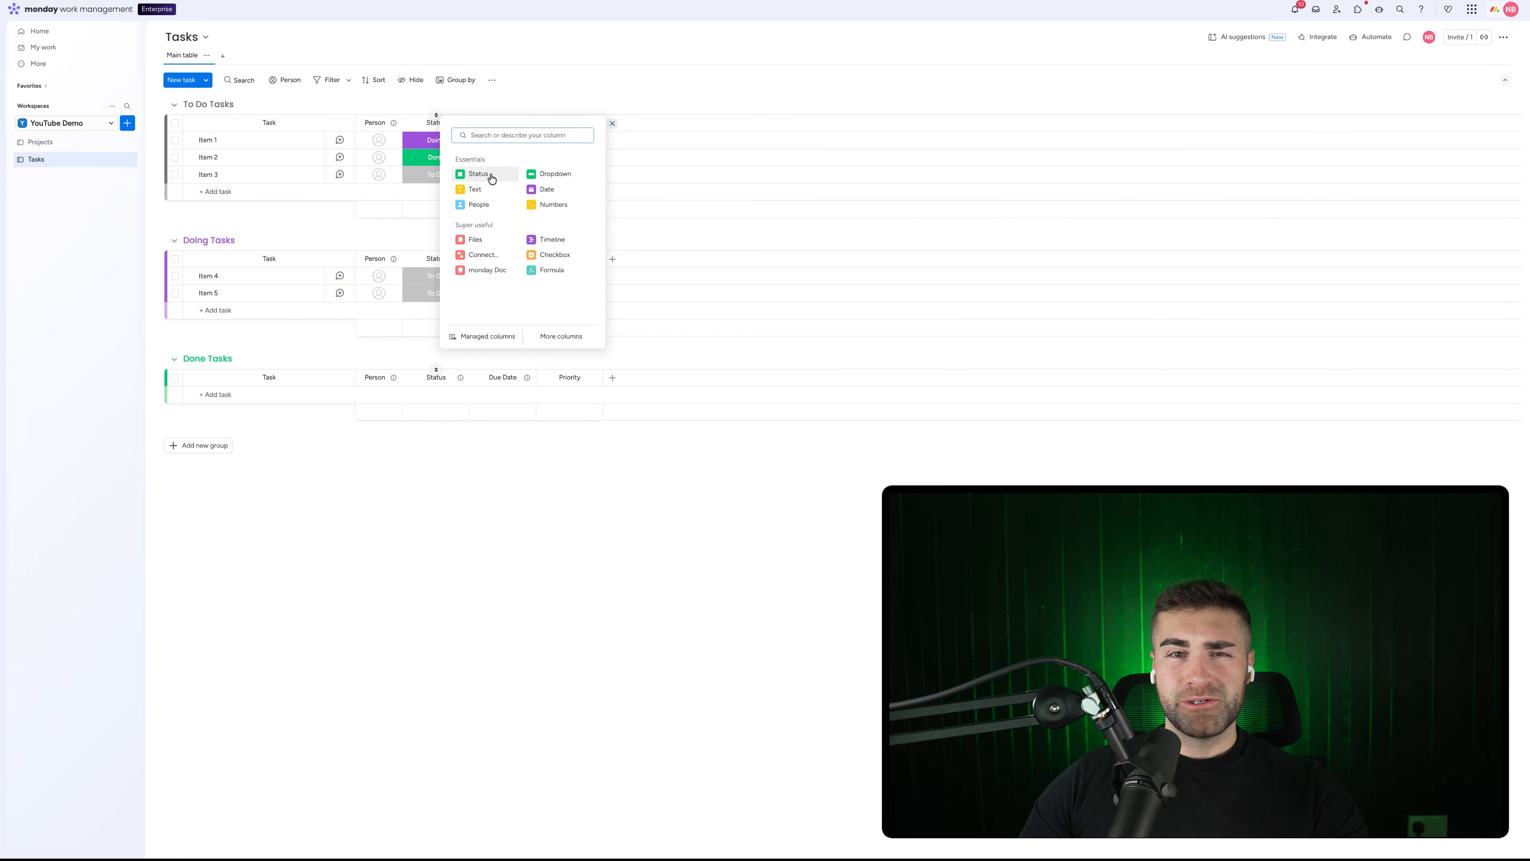
pyautogui.write('long')
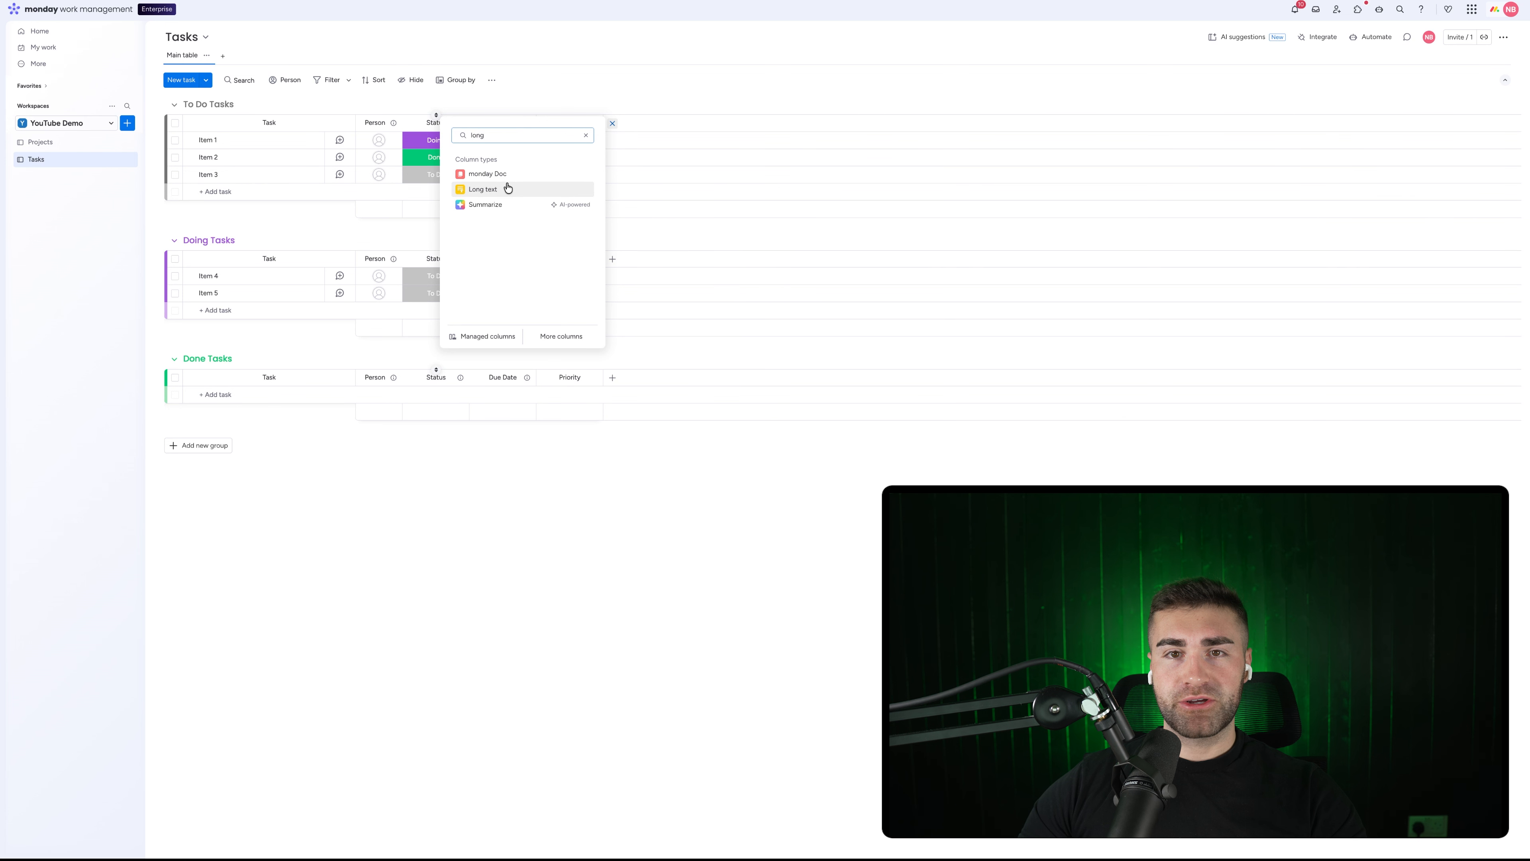
pyautogui.click(508, 188)
pyautogui.click(676, 123)
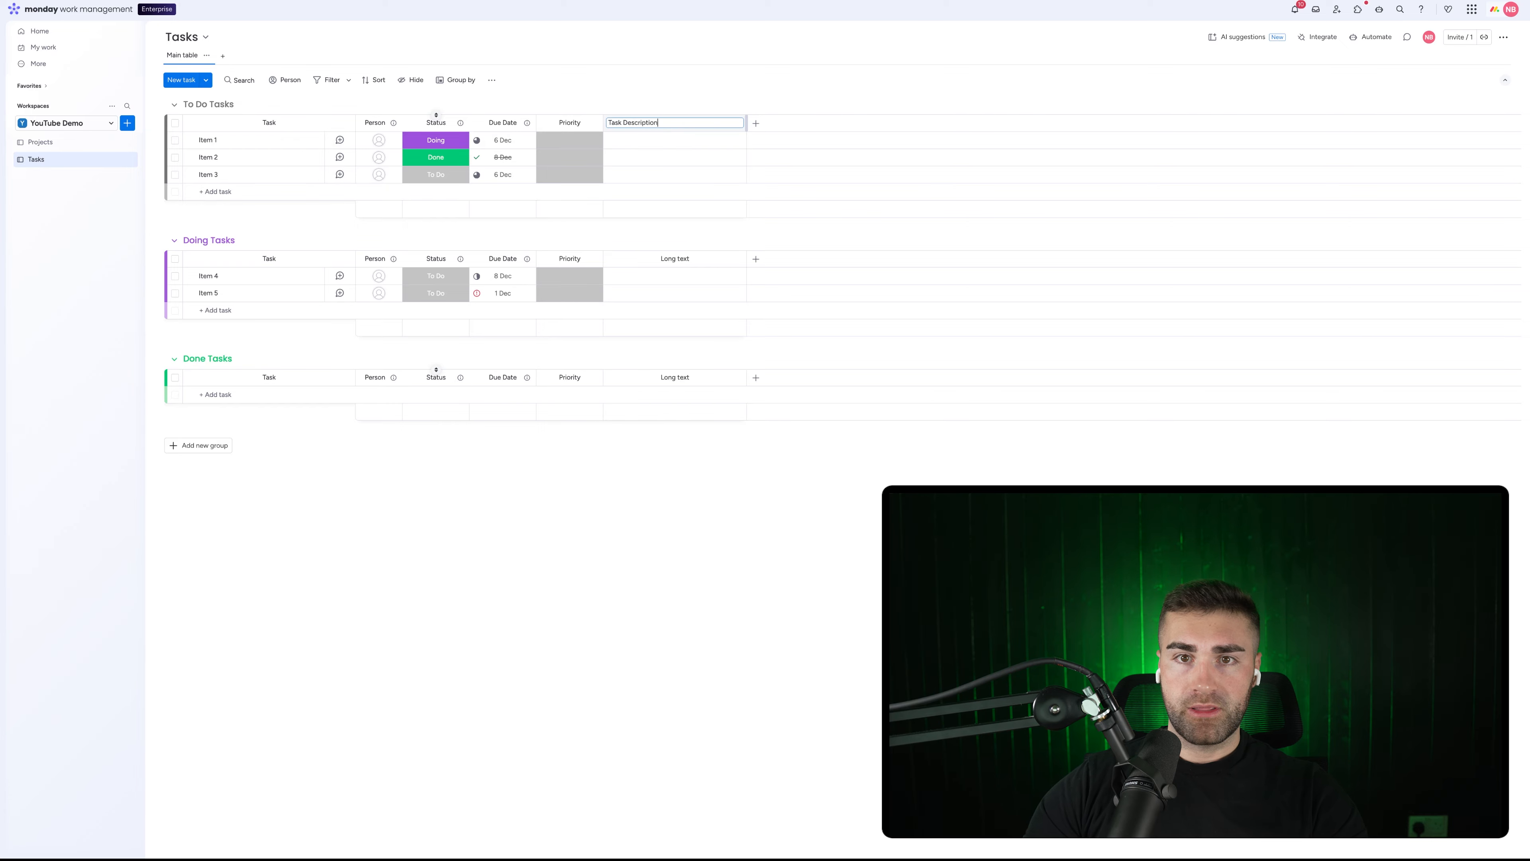
pyautogui.write('Task Description')
pyautogui.press('Return')
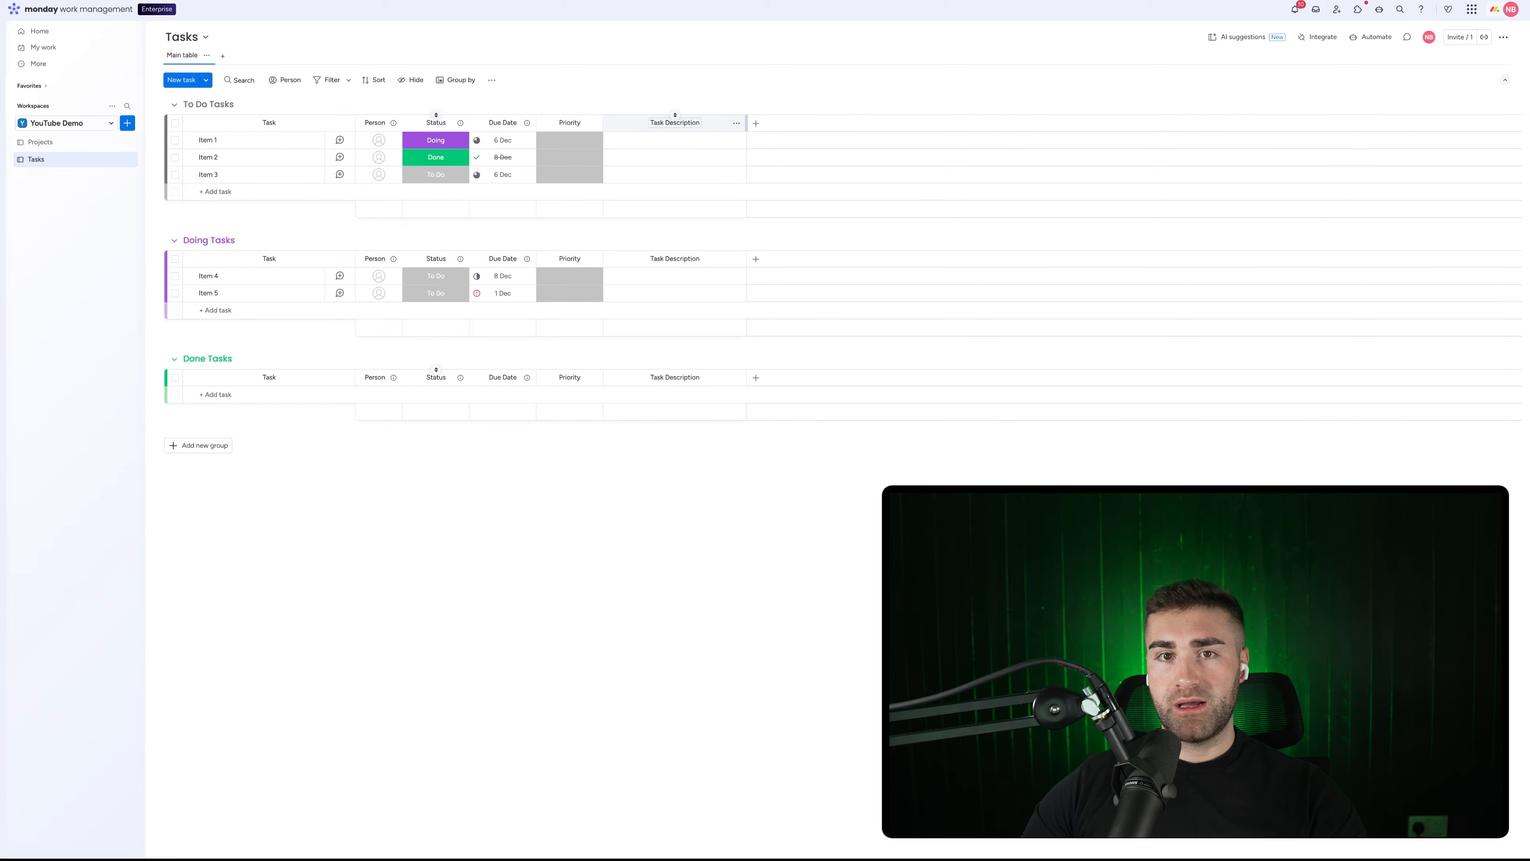
# Browse the column types in the Column Center, from the essentials to the AI-powered ones, without adding any
pyautogui.click(756, 123)
pyautogui.click(707, 335)
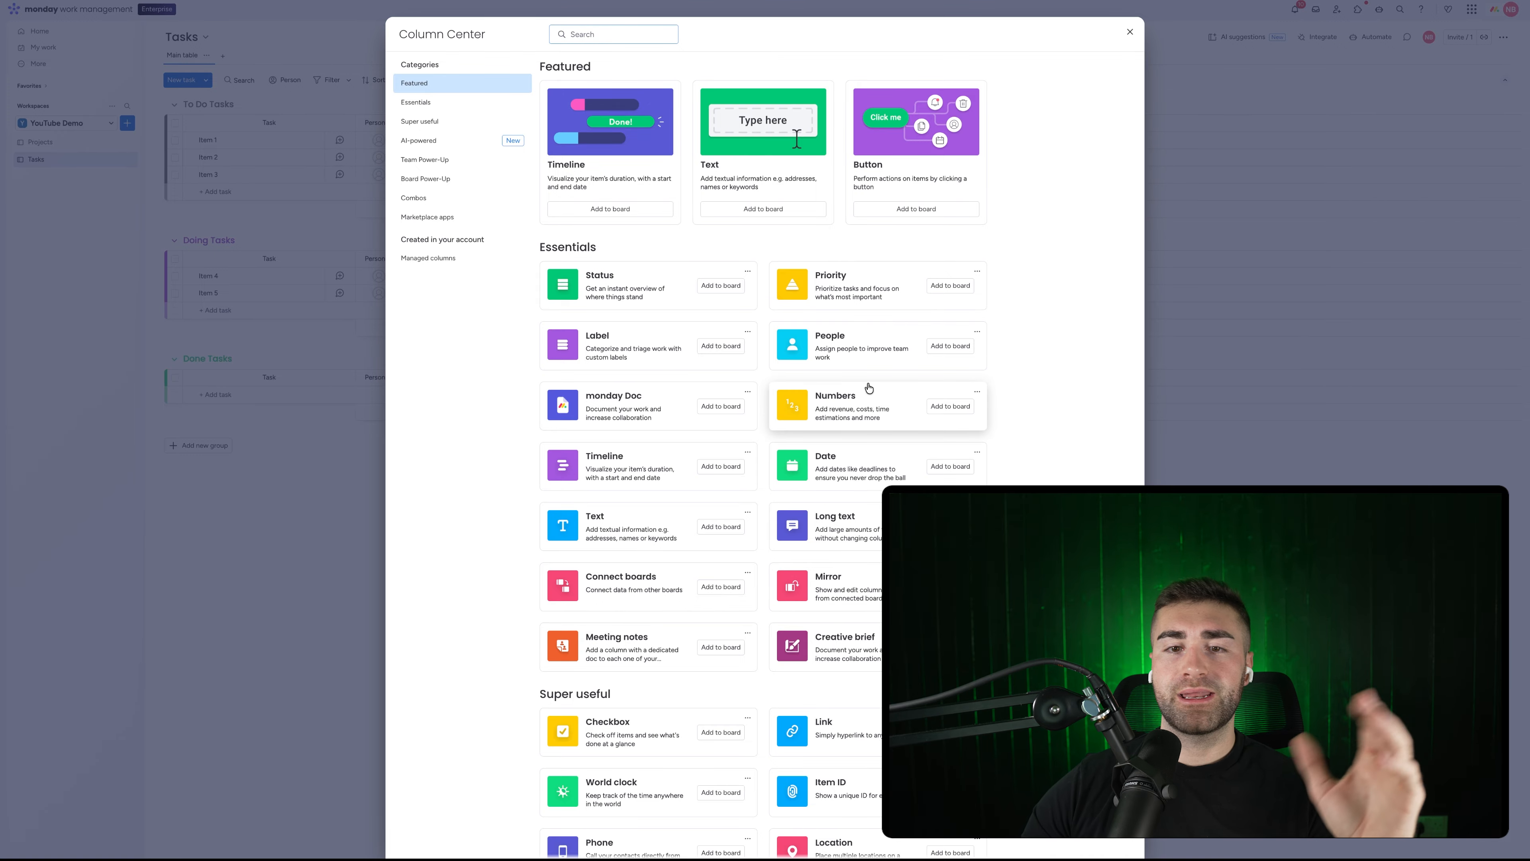
pyautogui.scroll(-7, 777, 534)
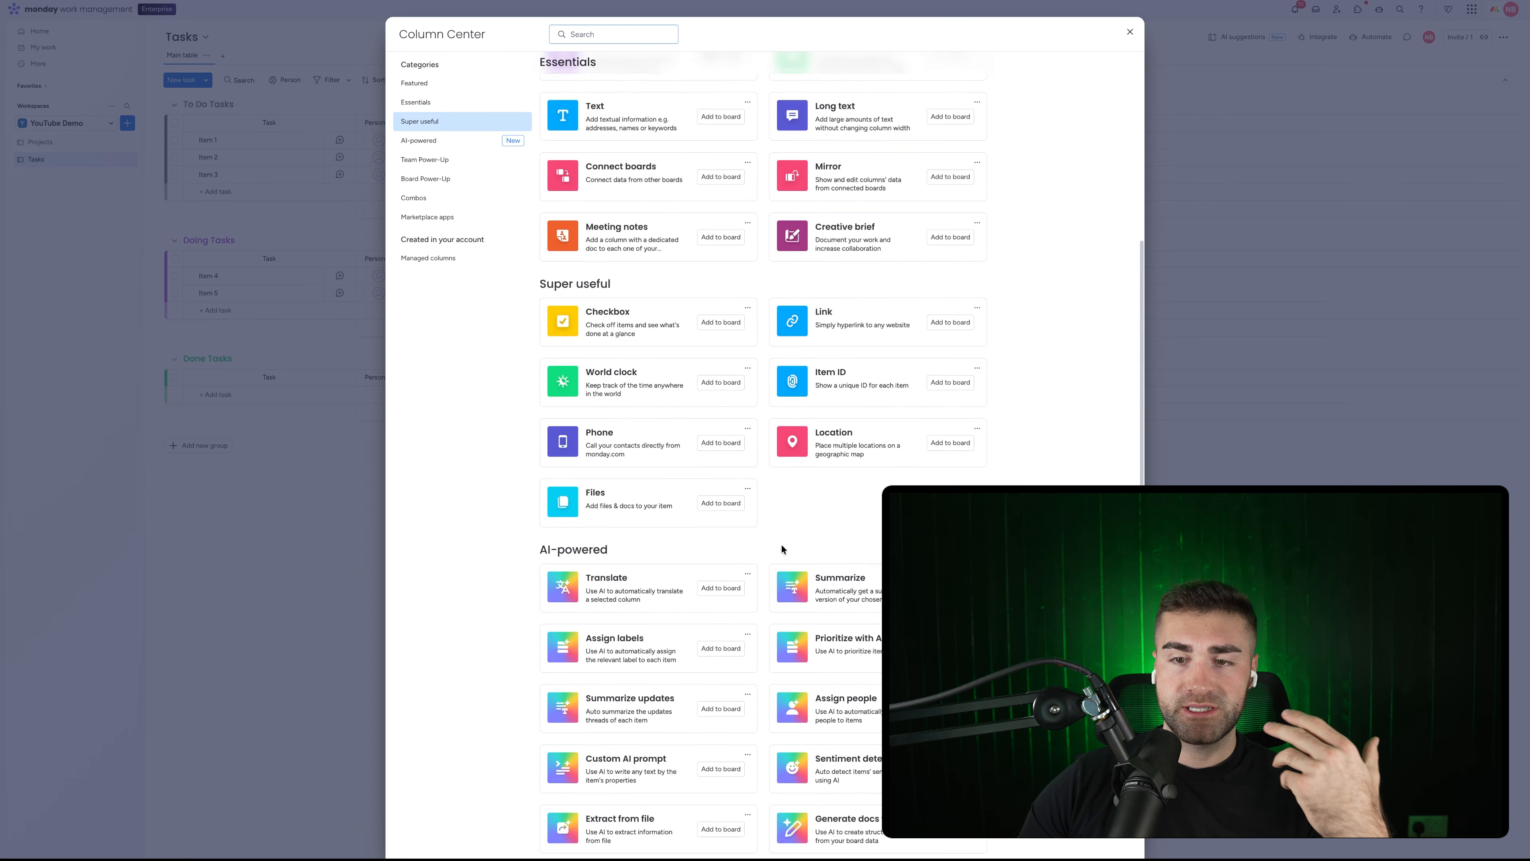
pyautogui.scroll(-5, 766, 533)
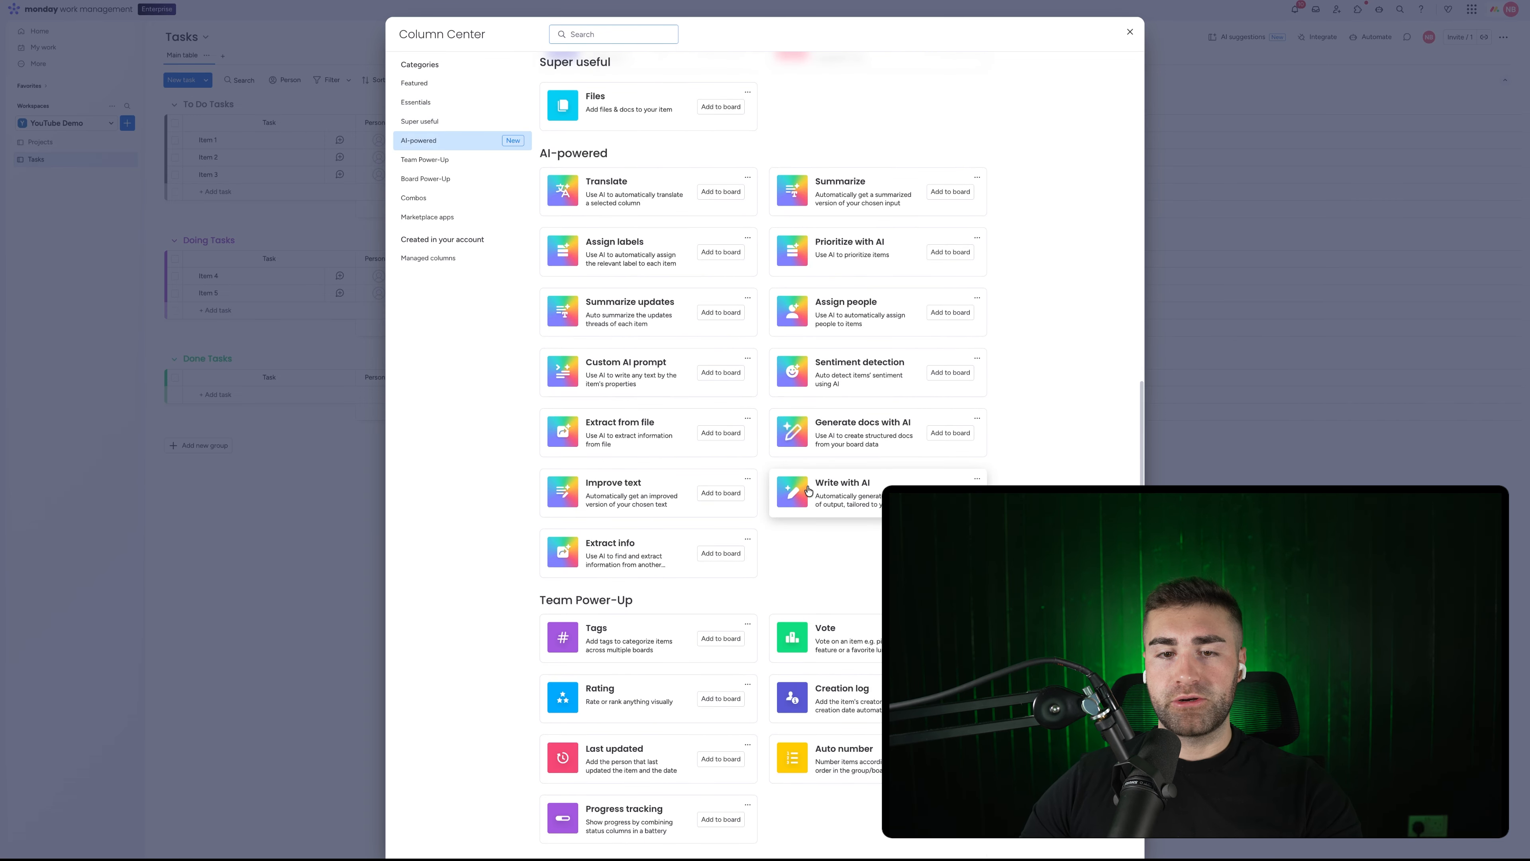
pyautogui.press('Escape')
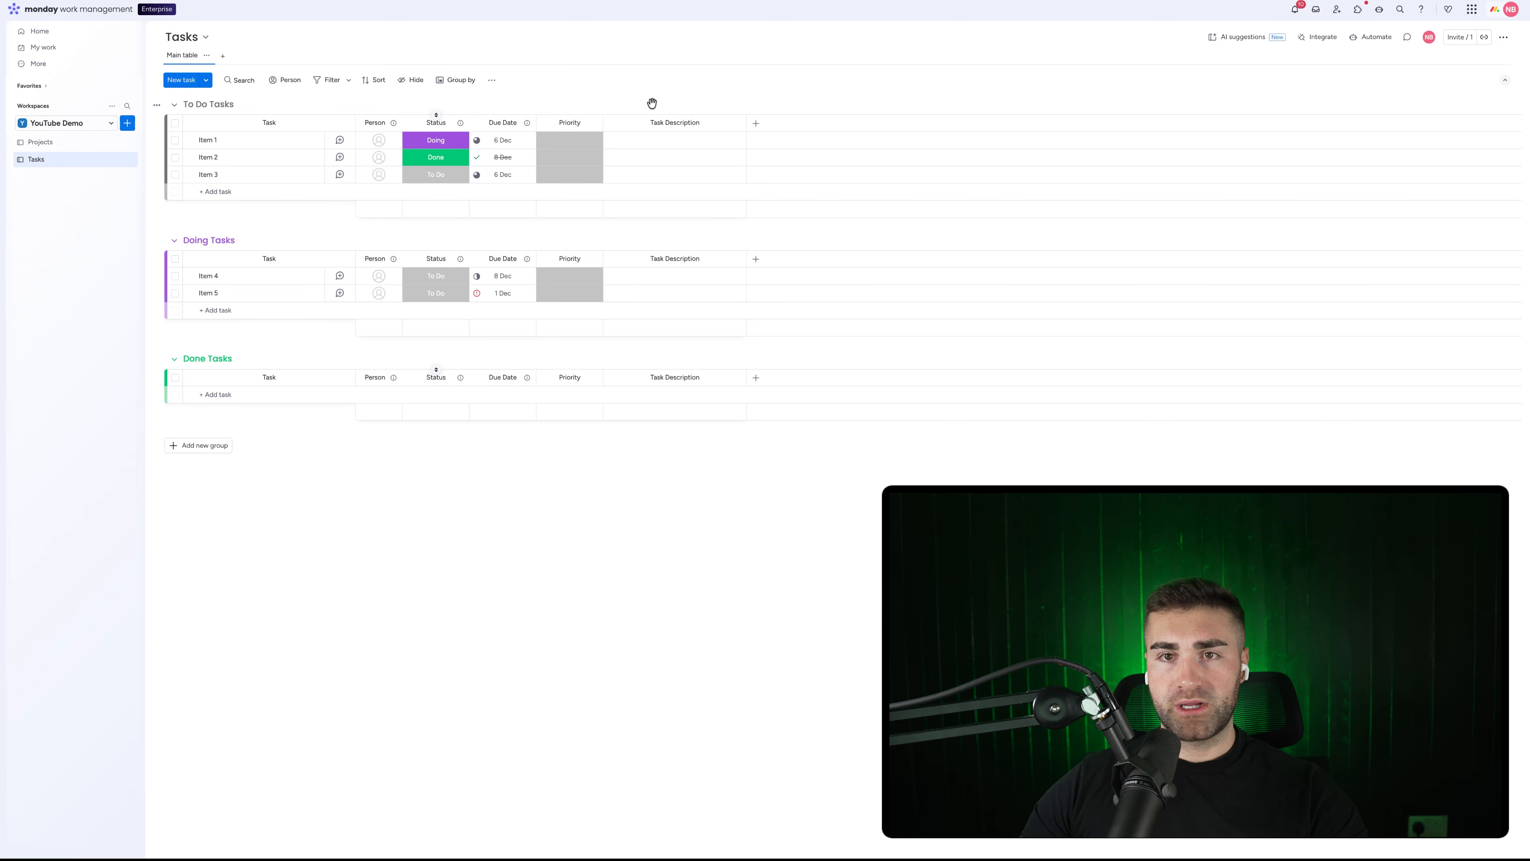
# Add a Connect boards column linking the Tasks board to the Projects board as a two-way connection
pyautogui.click(757, 124)
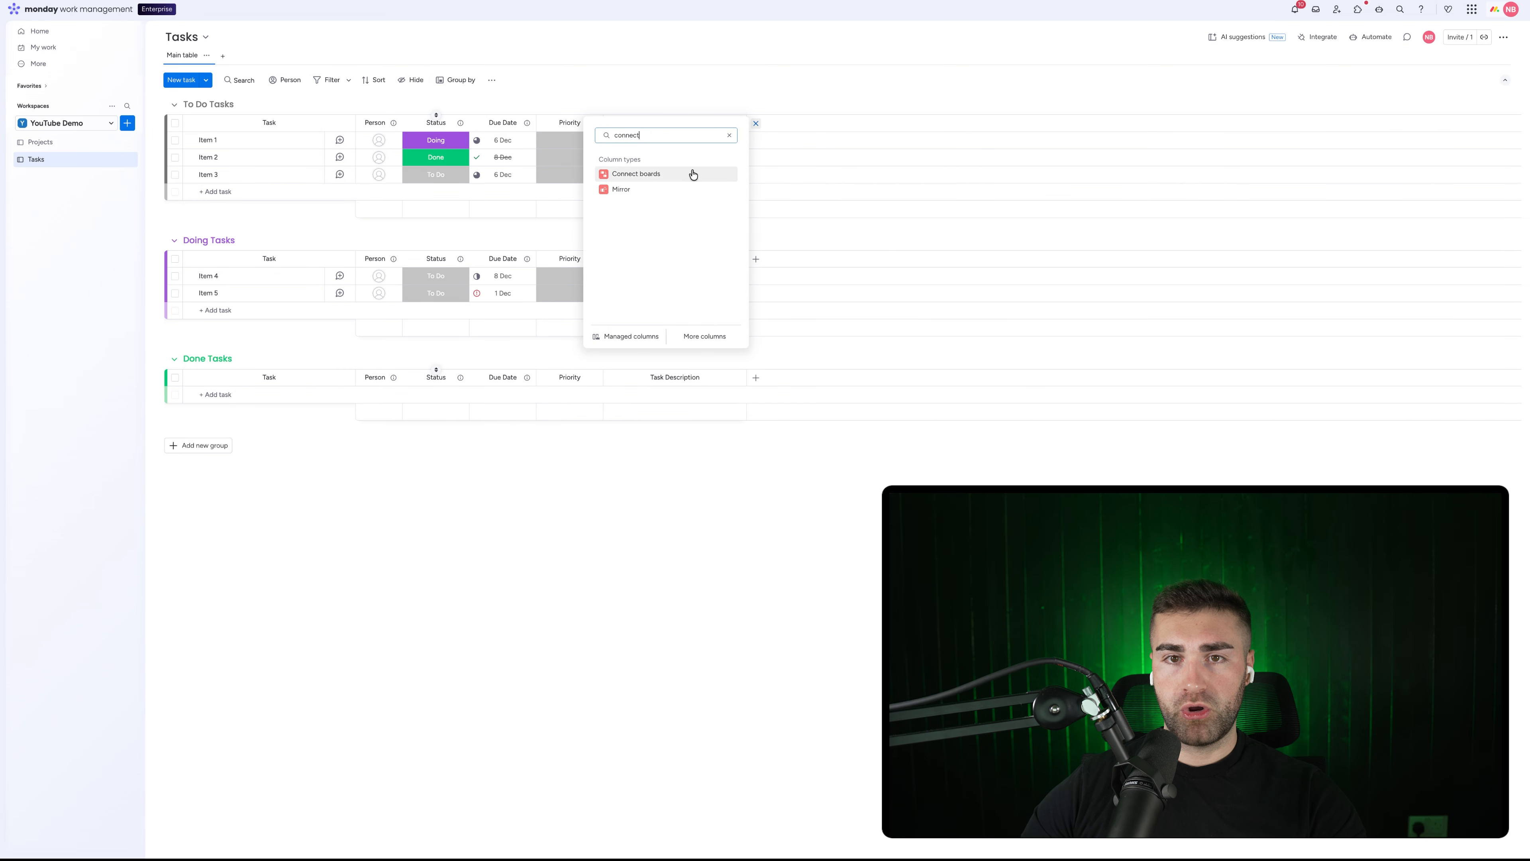
pyautogui.click(674, 178)
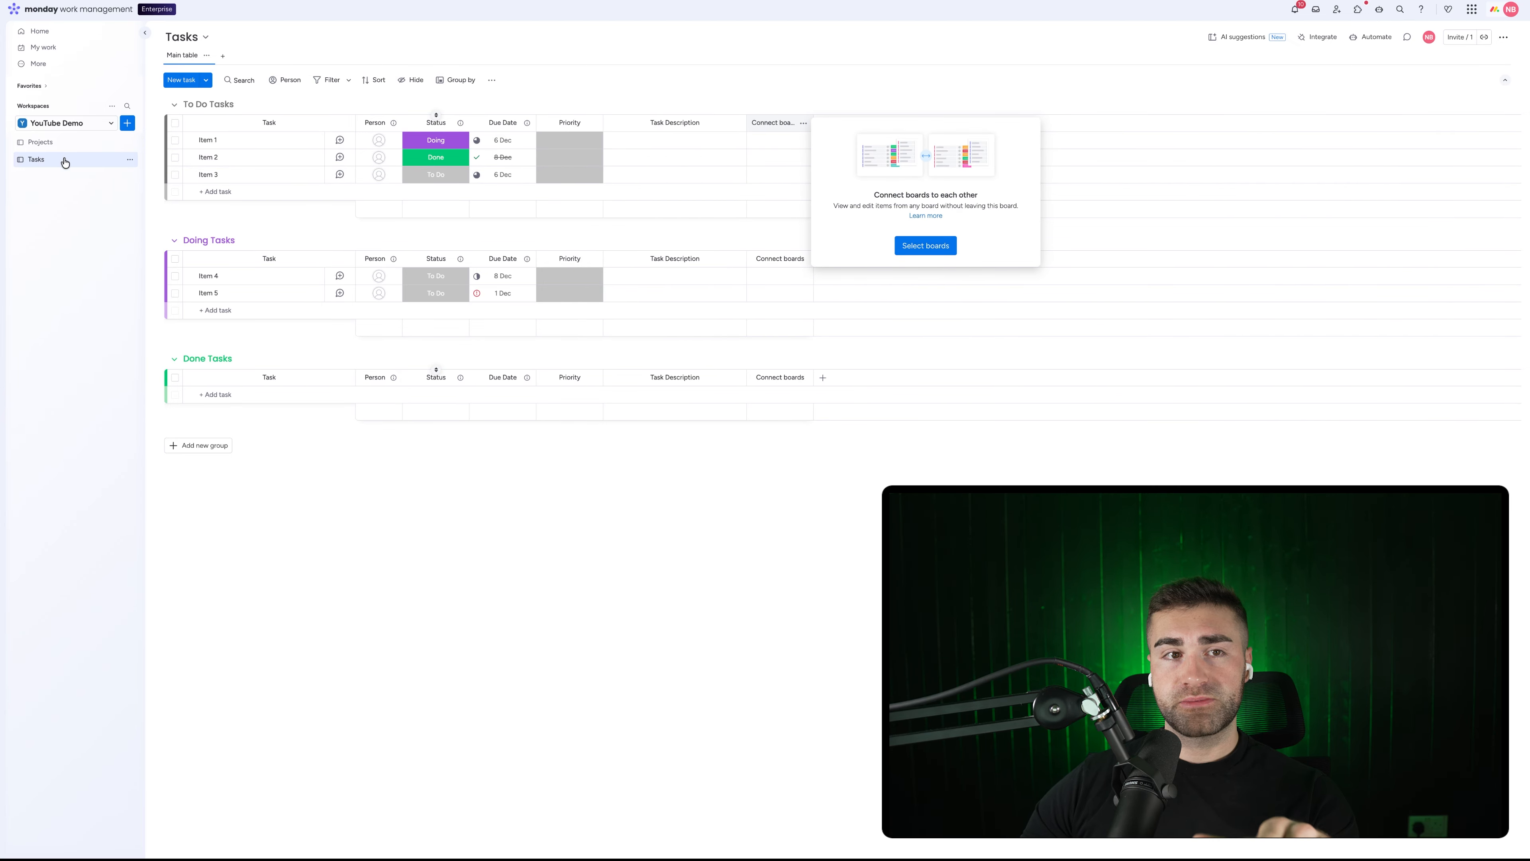
pyautogui.click(940, 246)
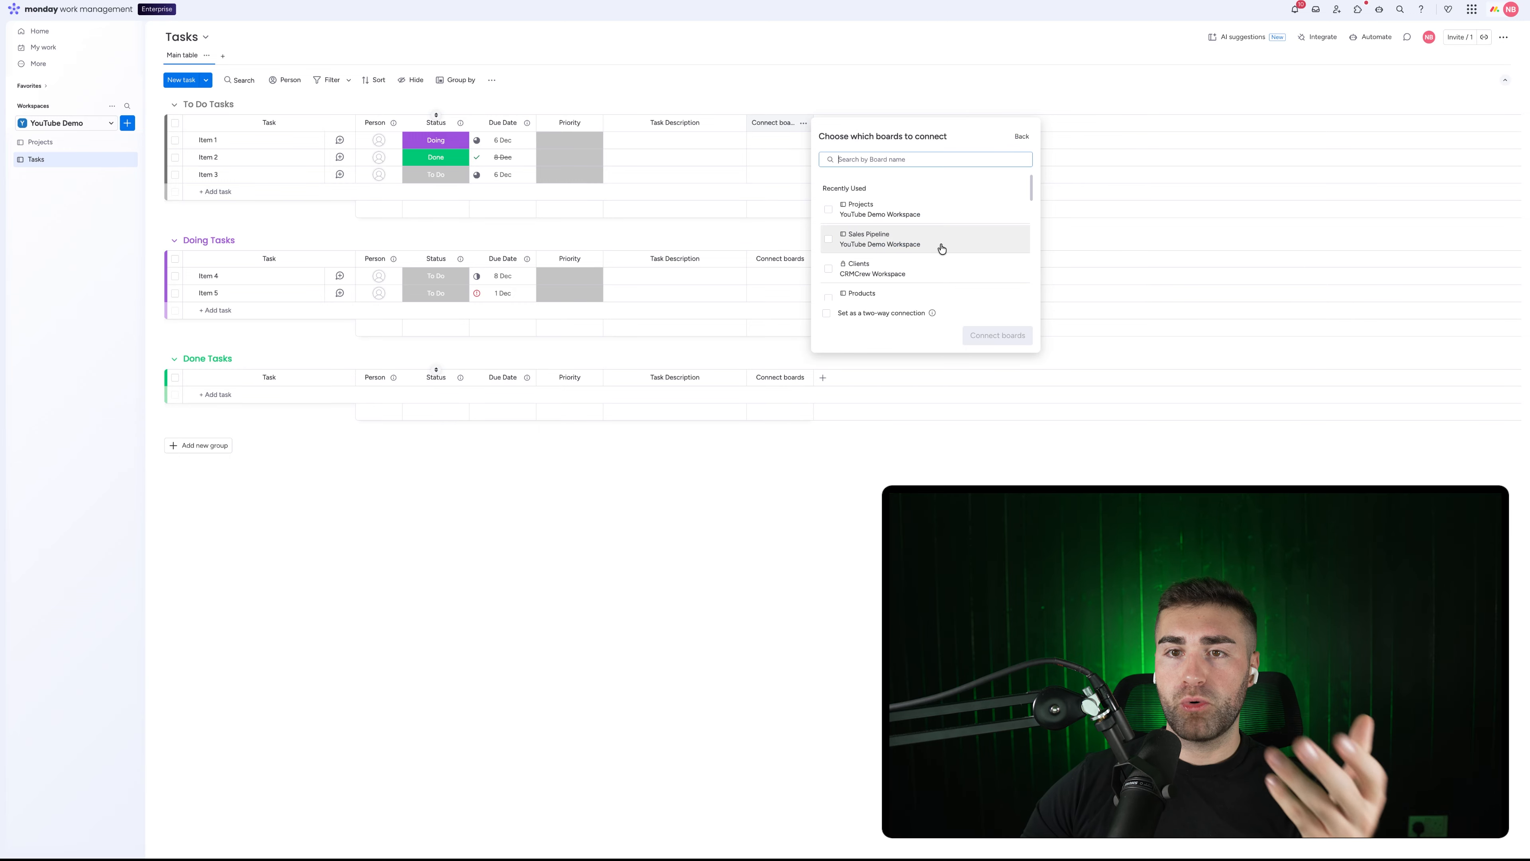
pyautogui.click(883, 212)
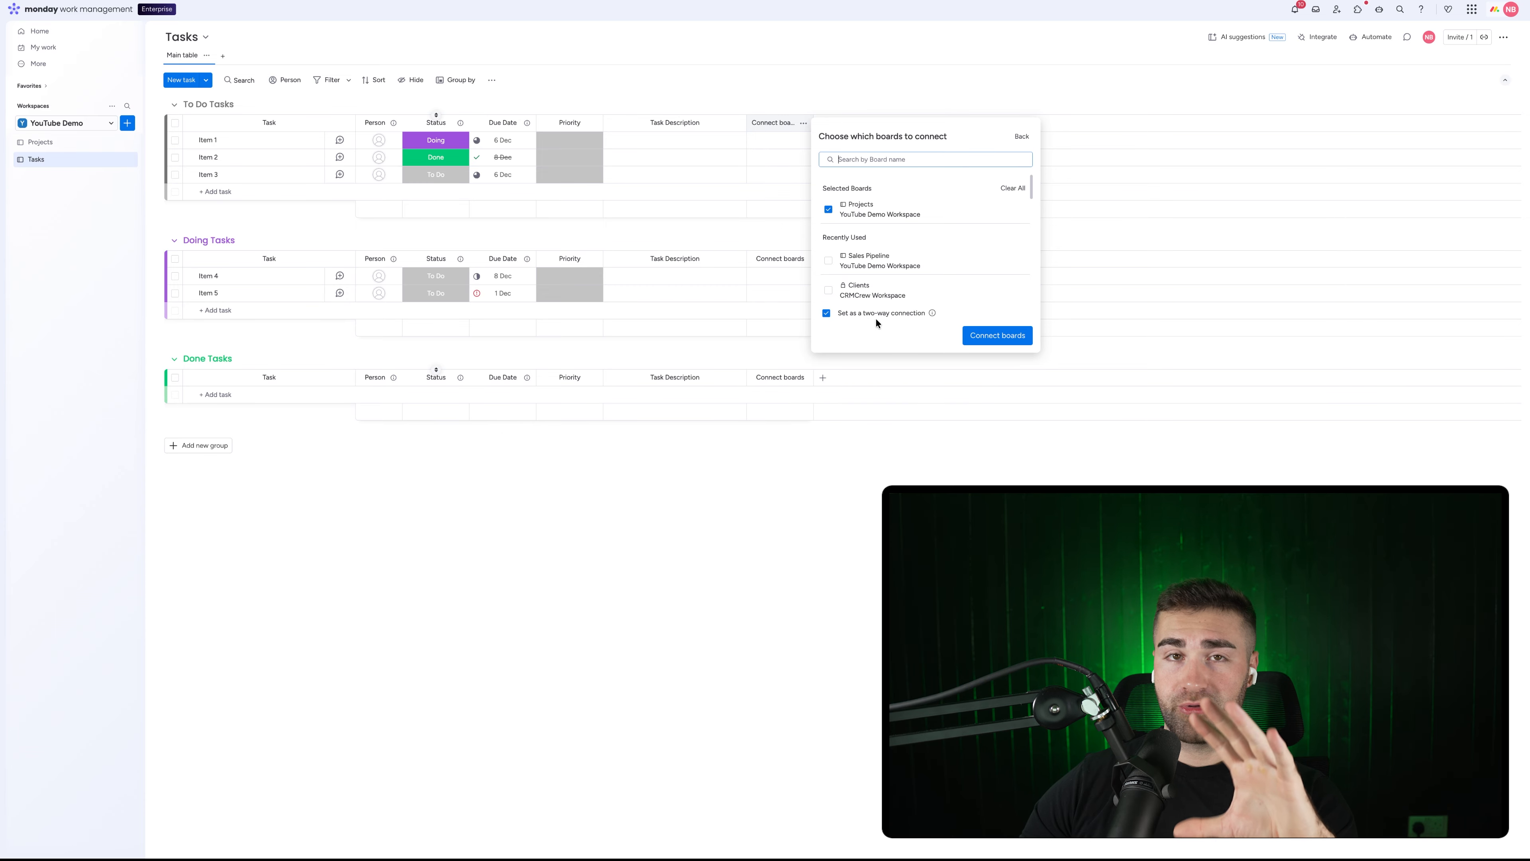
pyautogui.click(990, 335)
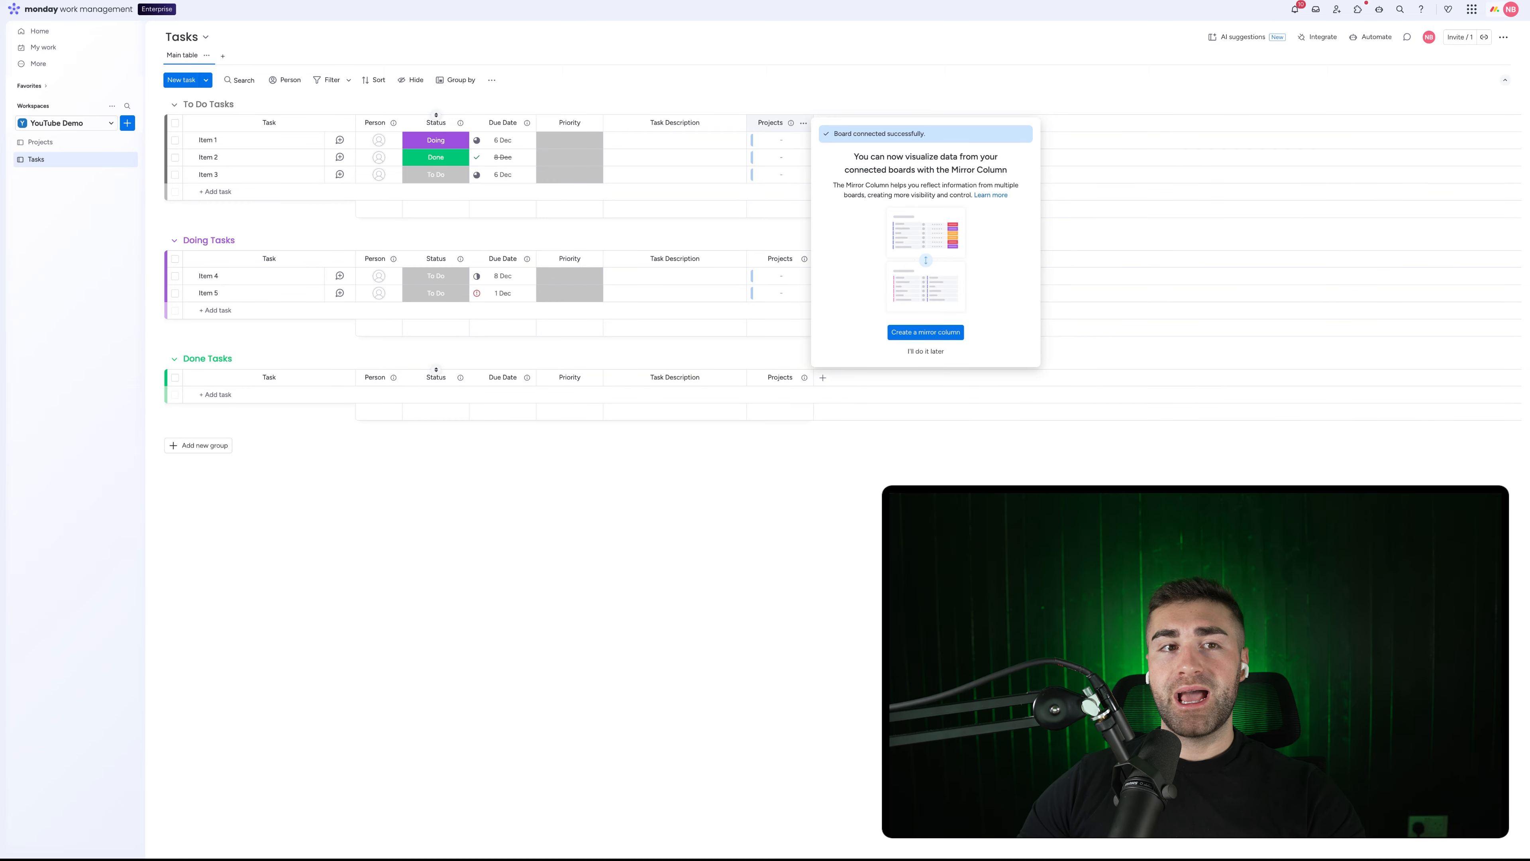
pyautogui.press('Escape')
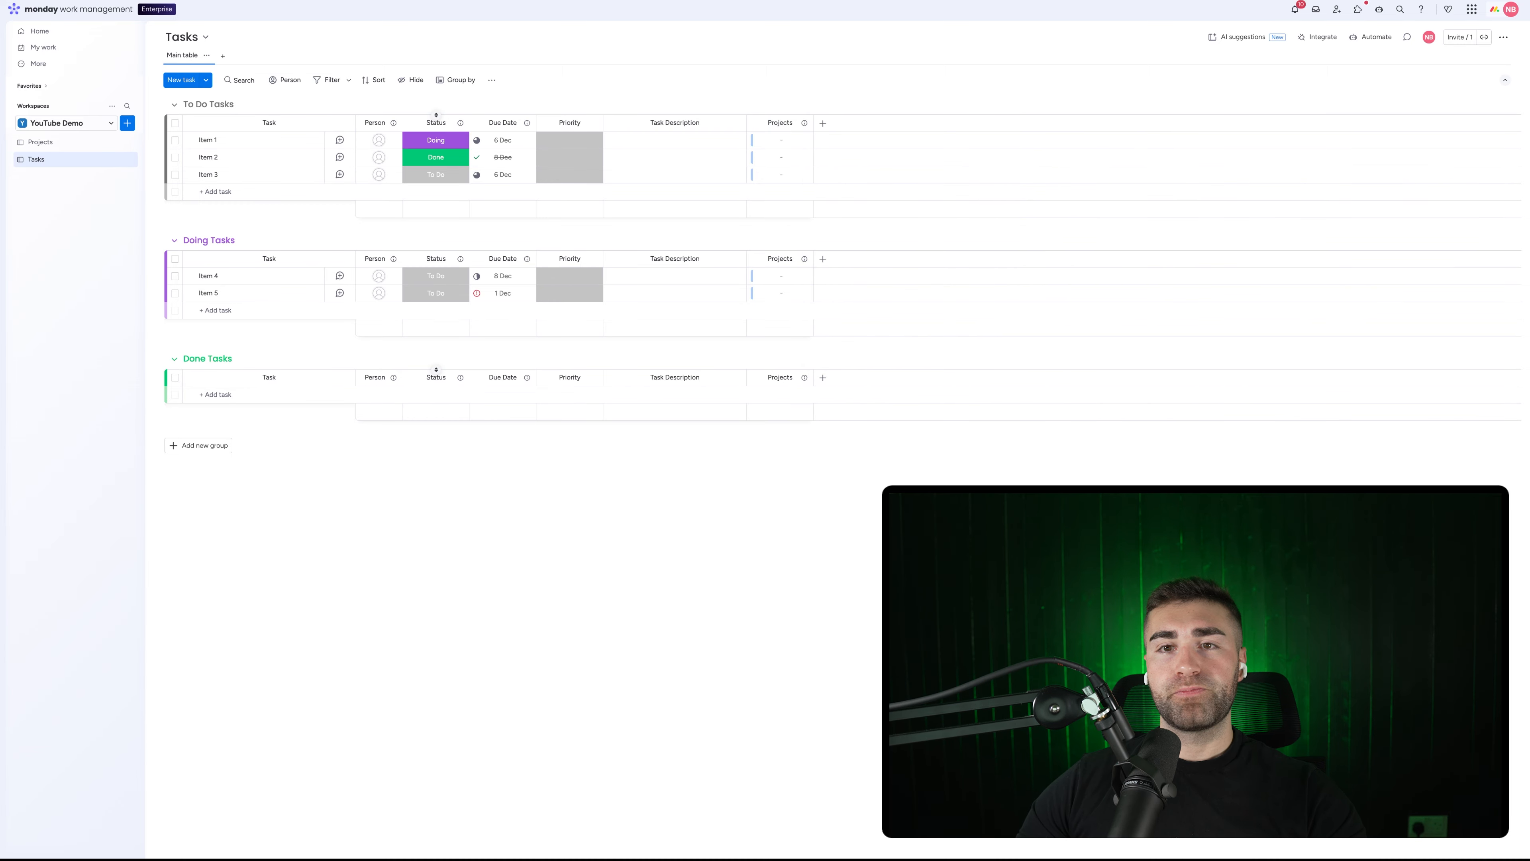
# Rename the Projects connection column to Project, place it between Status and Due Date, and widen it
pyautogui.click(777, 120)
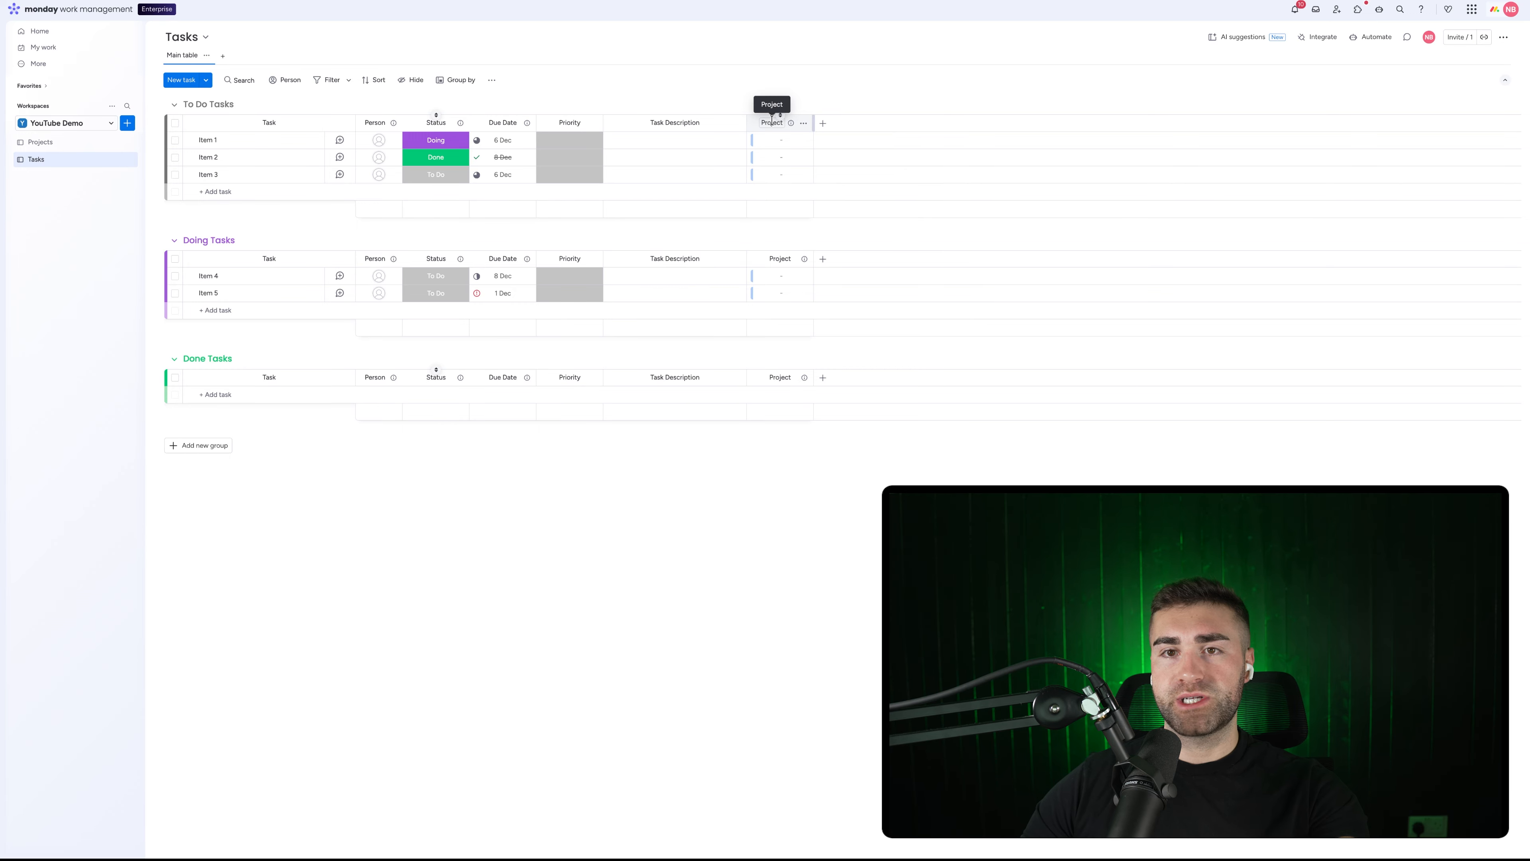
pyautogui.moveTo(758, 123); pyautogui.dragTo(589, 123)
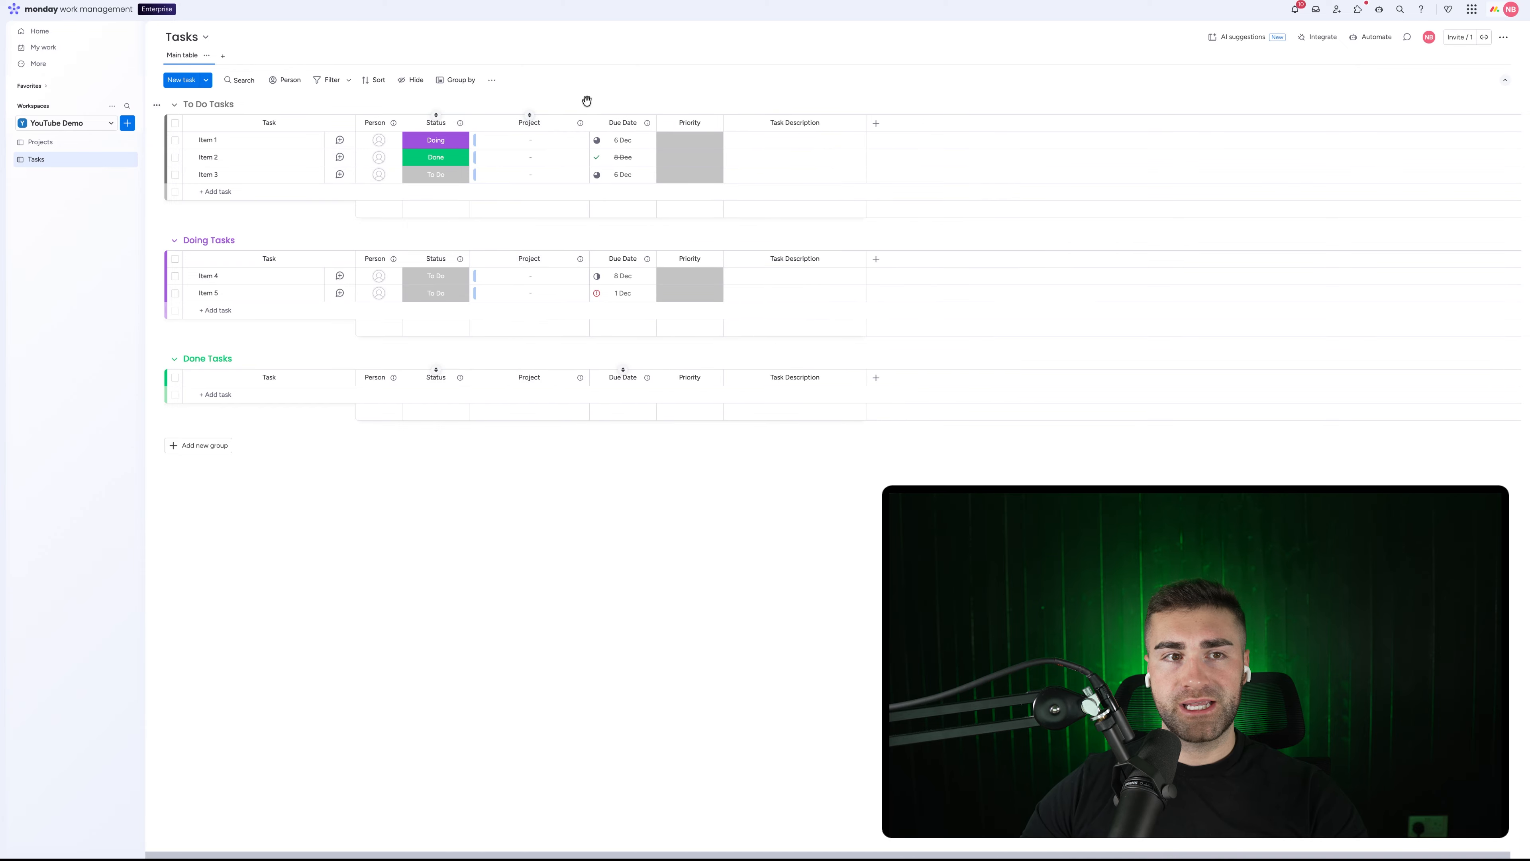
# Delete the placeholder projects Item 1 to Item 5 from the Projects board, keeping Example Project #1
pyautogui.click(44, 142)
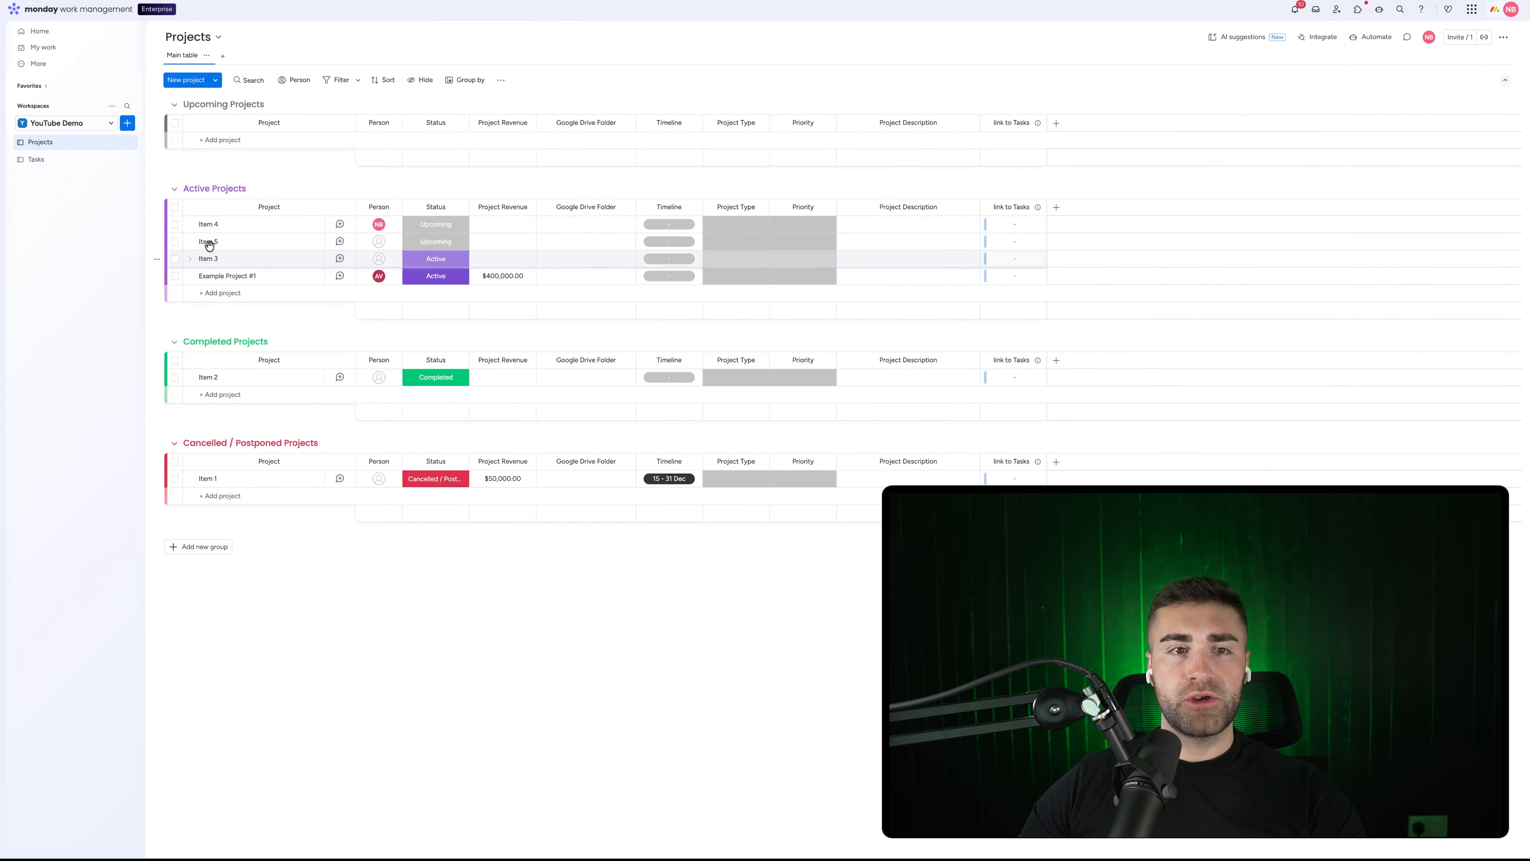
pyautogui.click(175, 224)
pyautogui.click(174, 242)
pyautogui.click(175, 259)
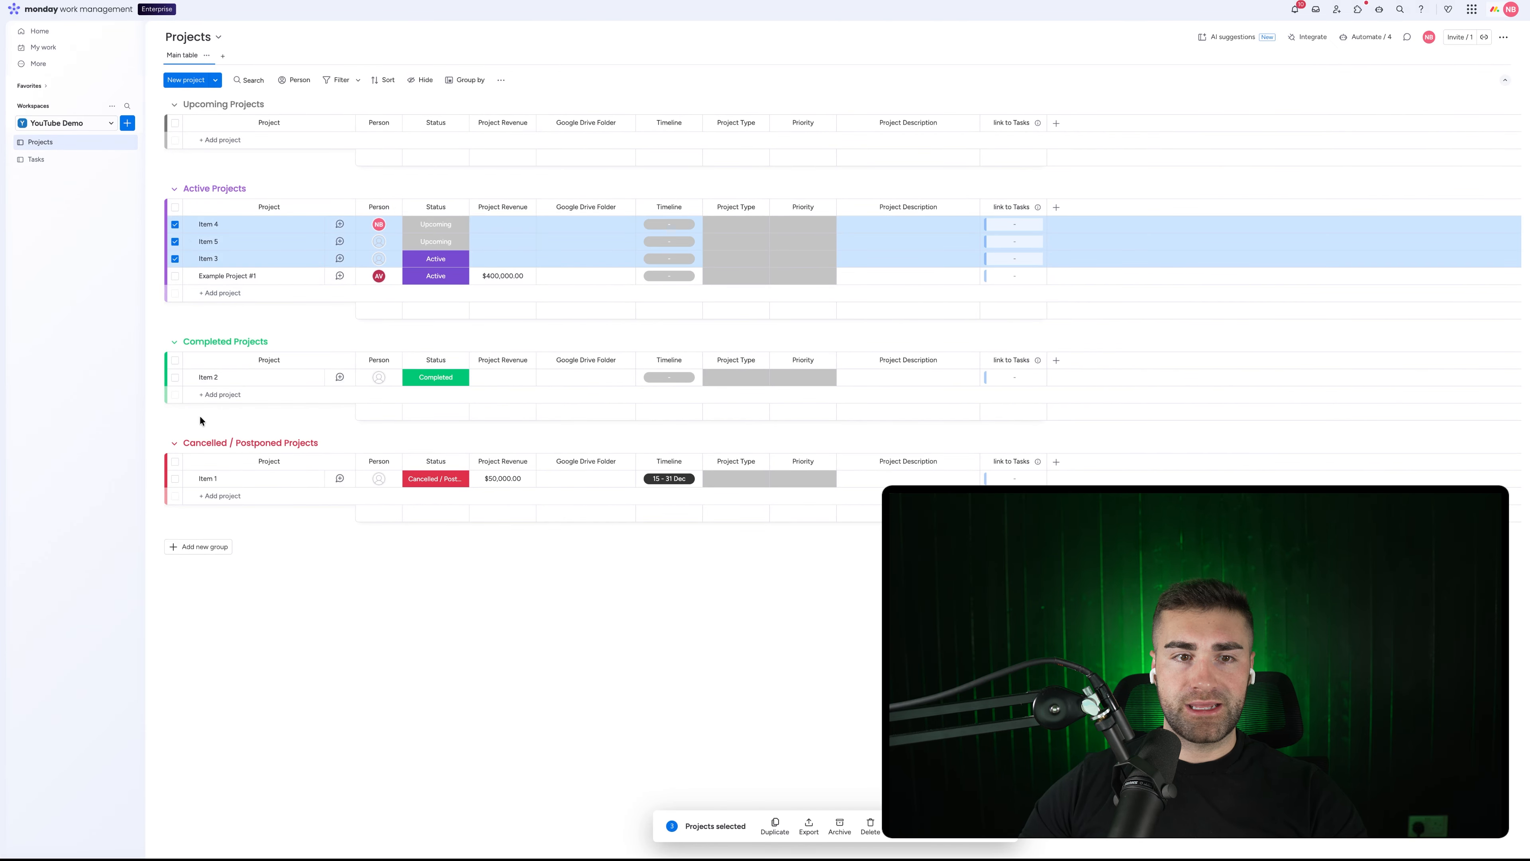
pyautogui.click(175, 378)
pyautogui.click(175, 479)
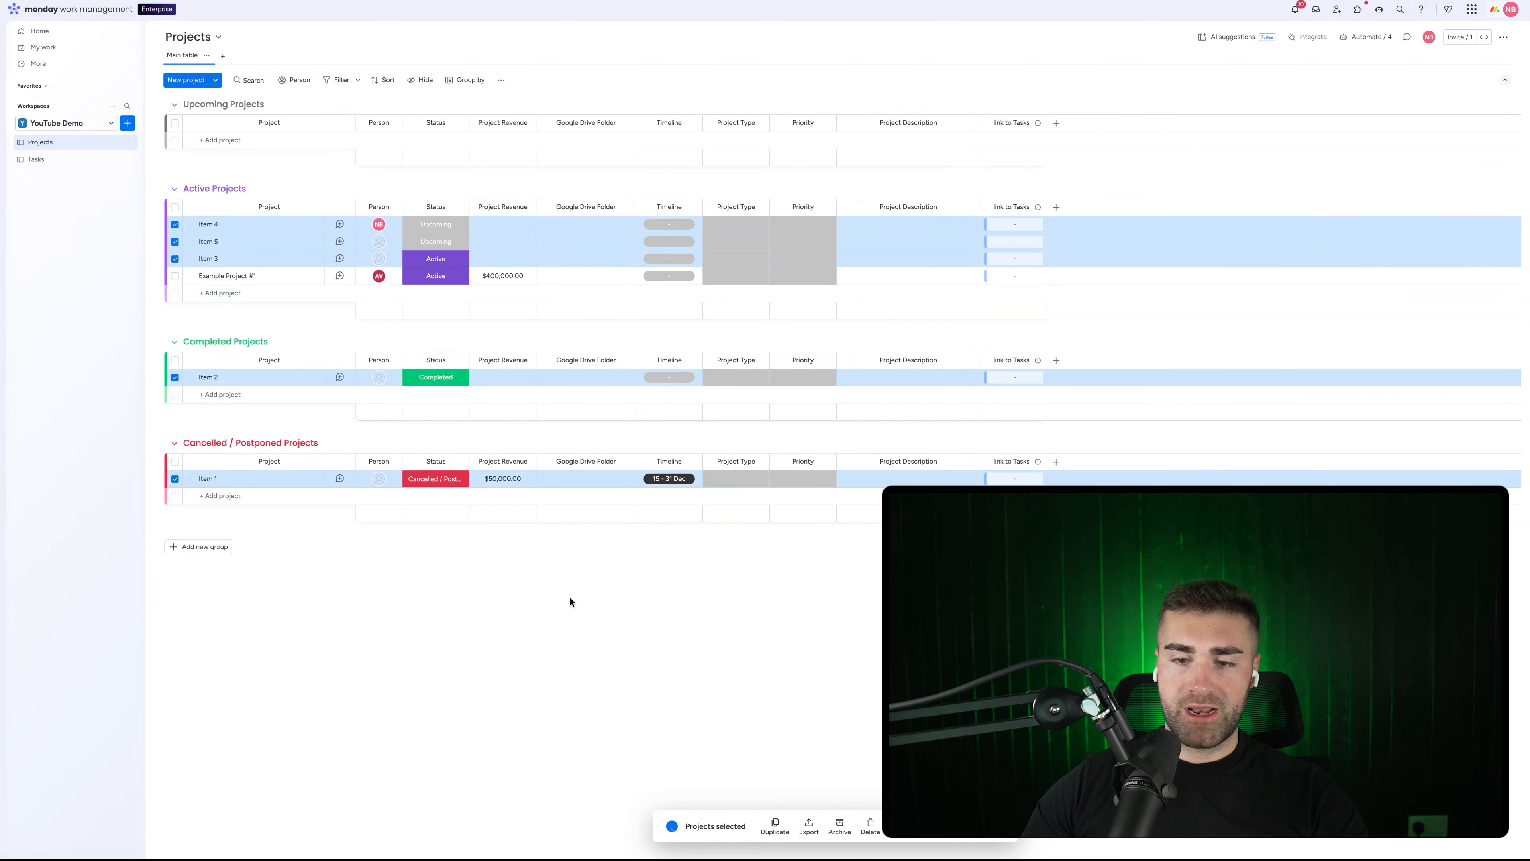
pyautogui.click(869, 827)
pyautogui.click(852, 470)
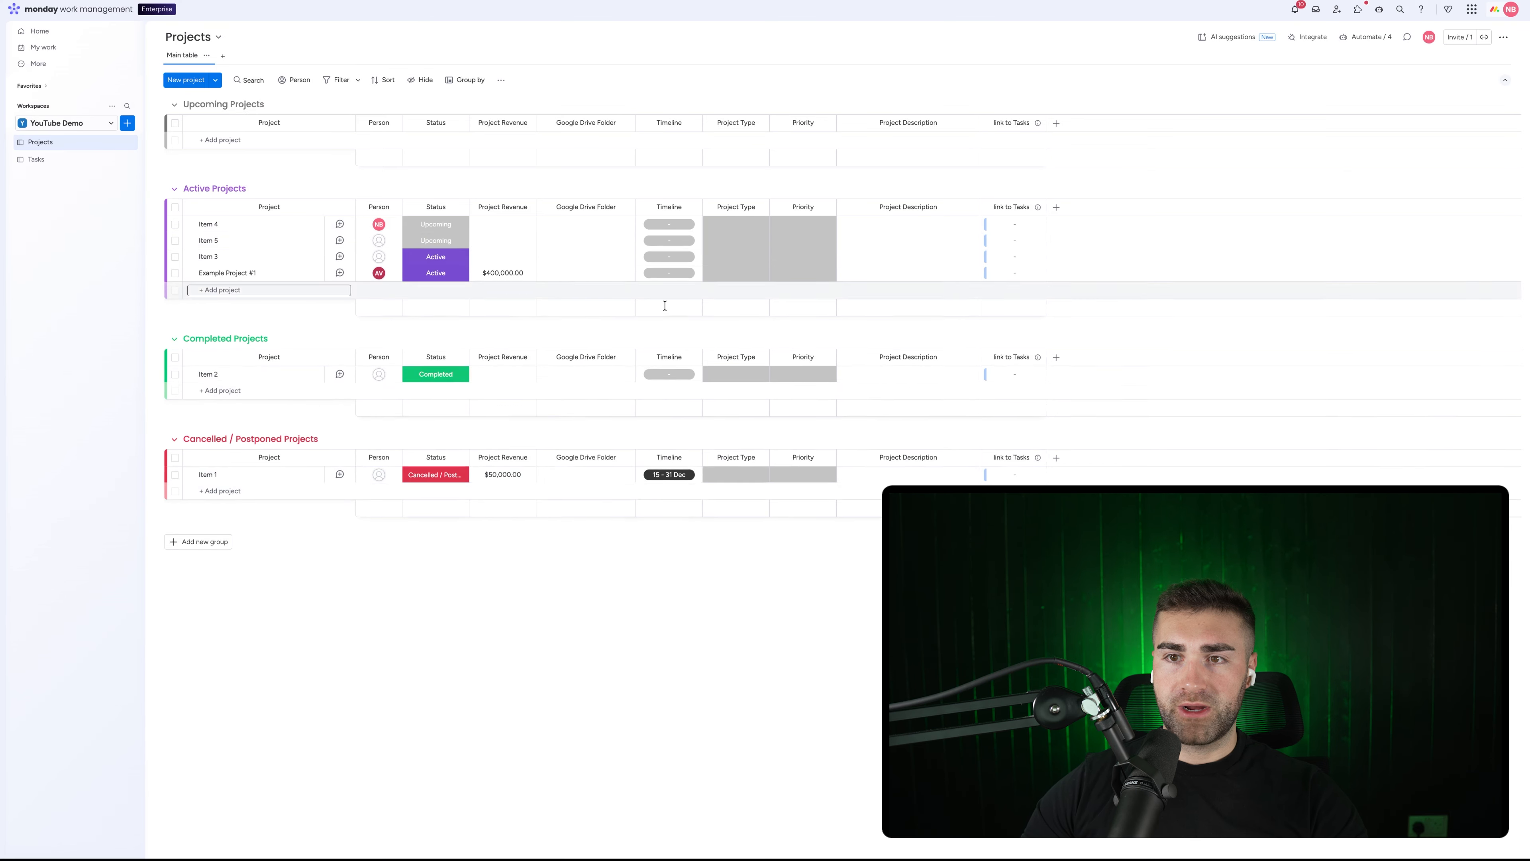
# Rename the link to Tasks column to Tasks and place it between Status and Project Revenue
pyautogui.click(1002, 208)
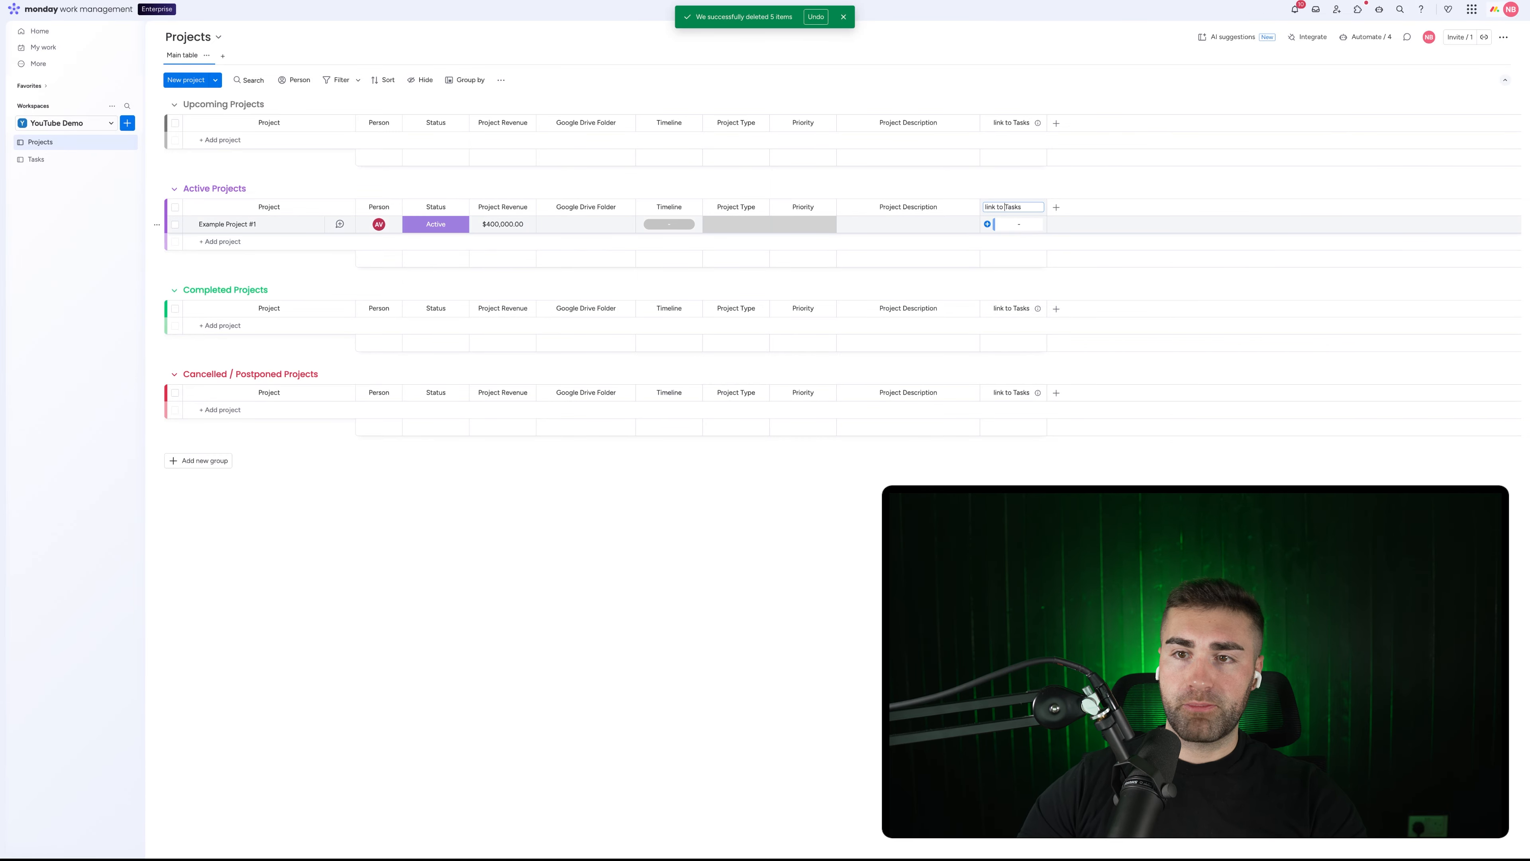
pyautogui.press('Return')
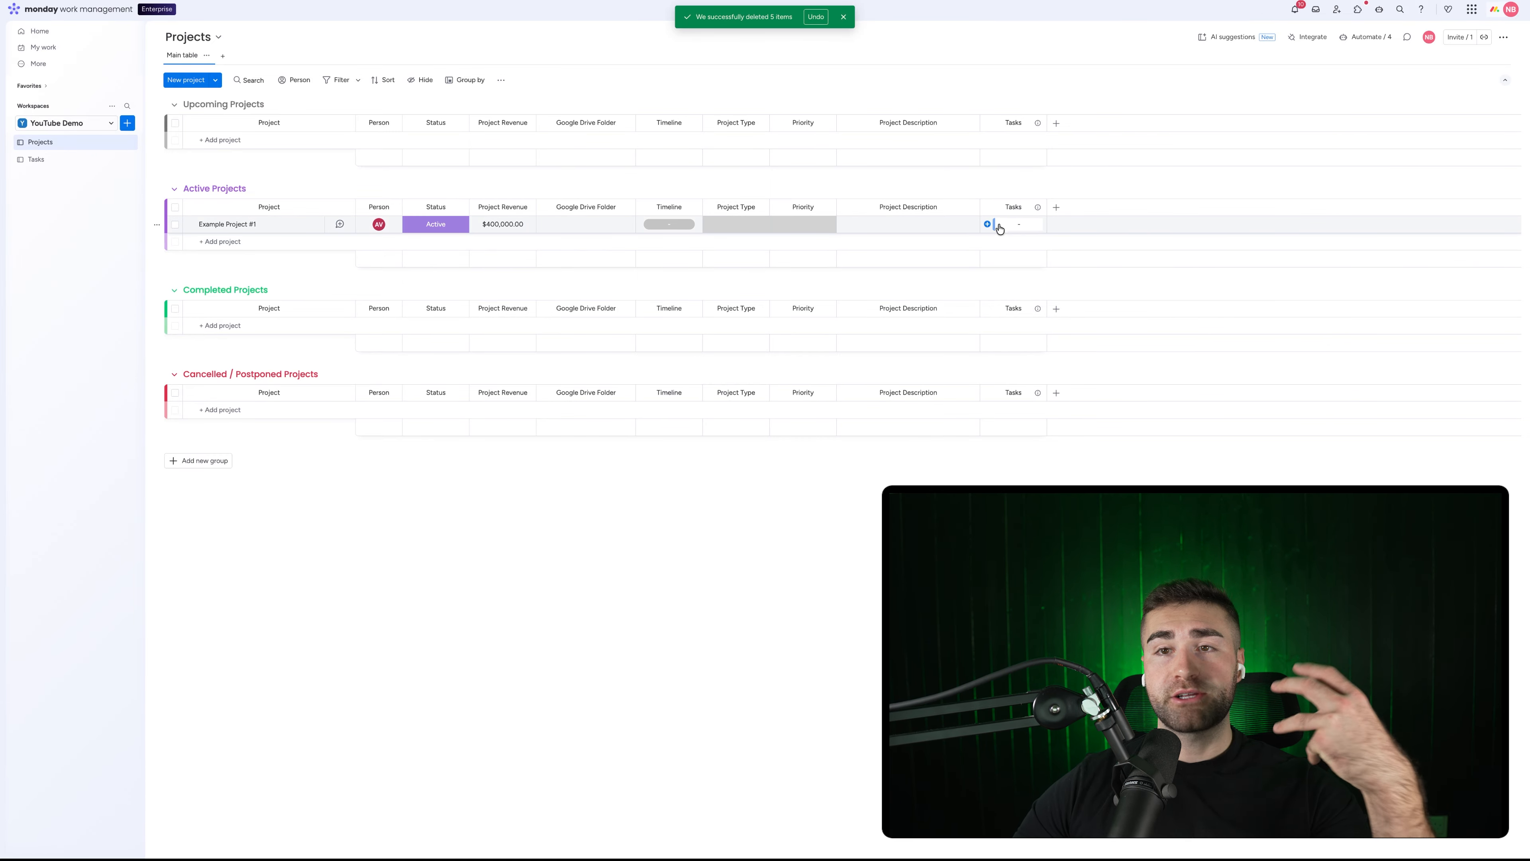
pyautogui.moveTo(1005, 202); pyautogui.dragTo(577, 207)
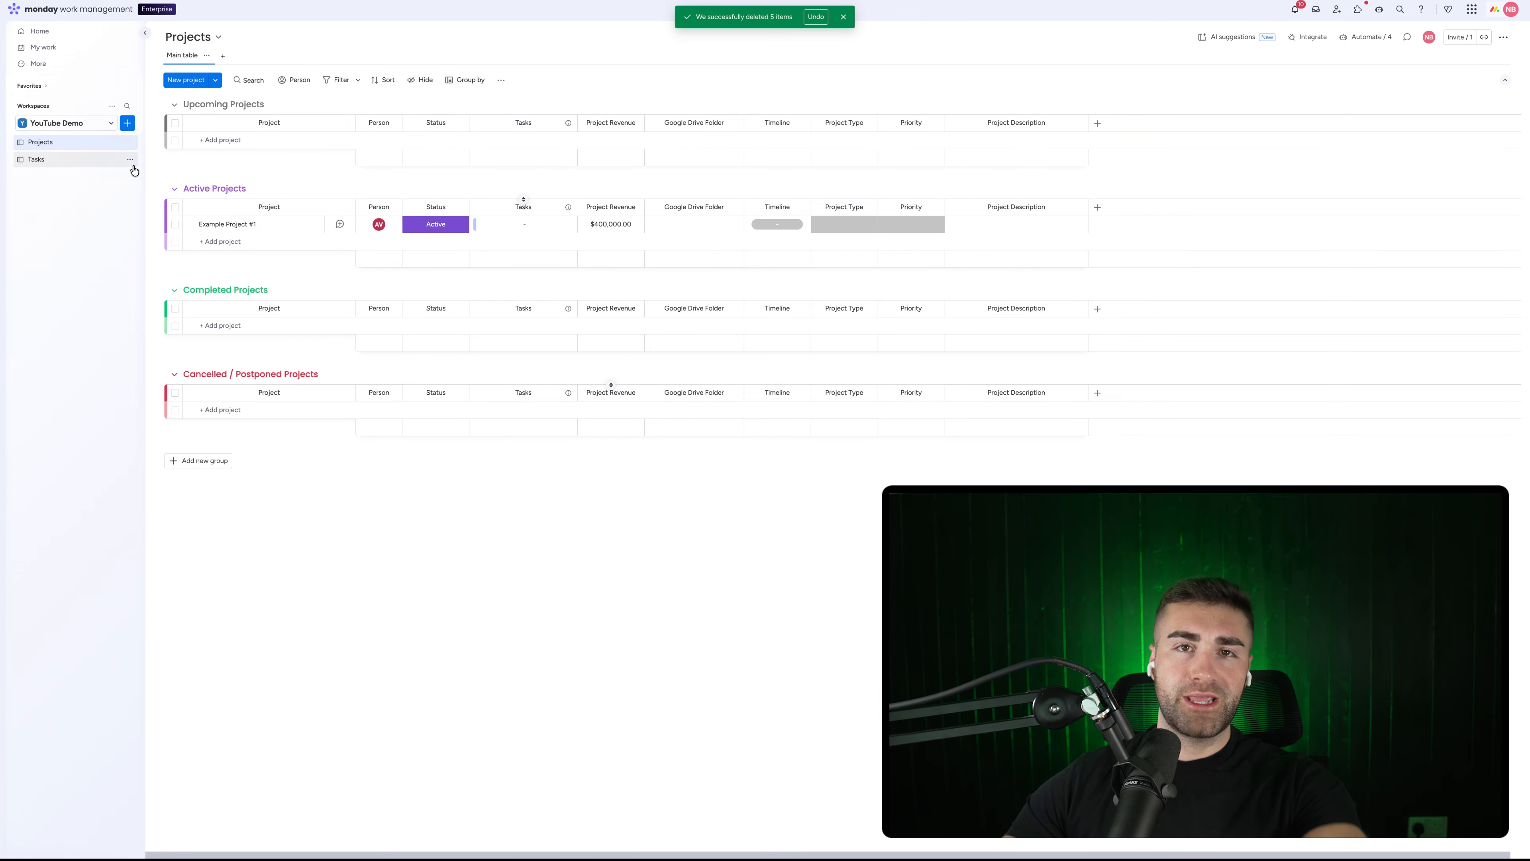
# Delete all the placeholder items from the Tasks board and dismiss the deletion notification
pyautogui.click(93, 162)
pyautogui.press('super+a')
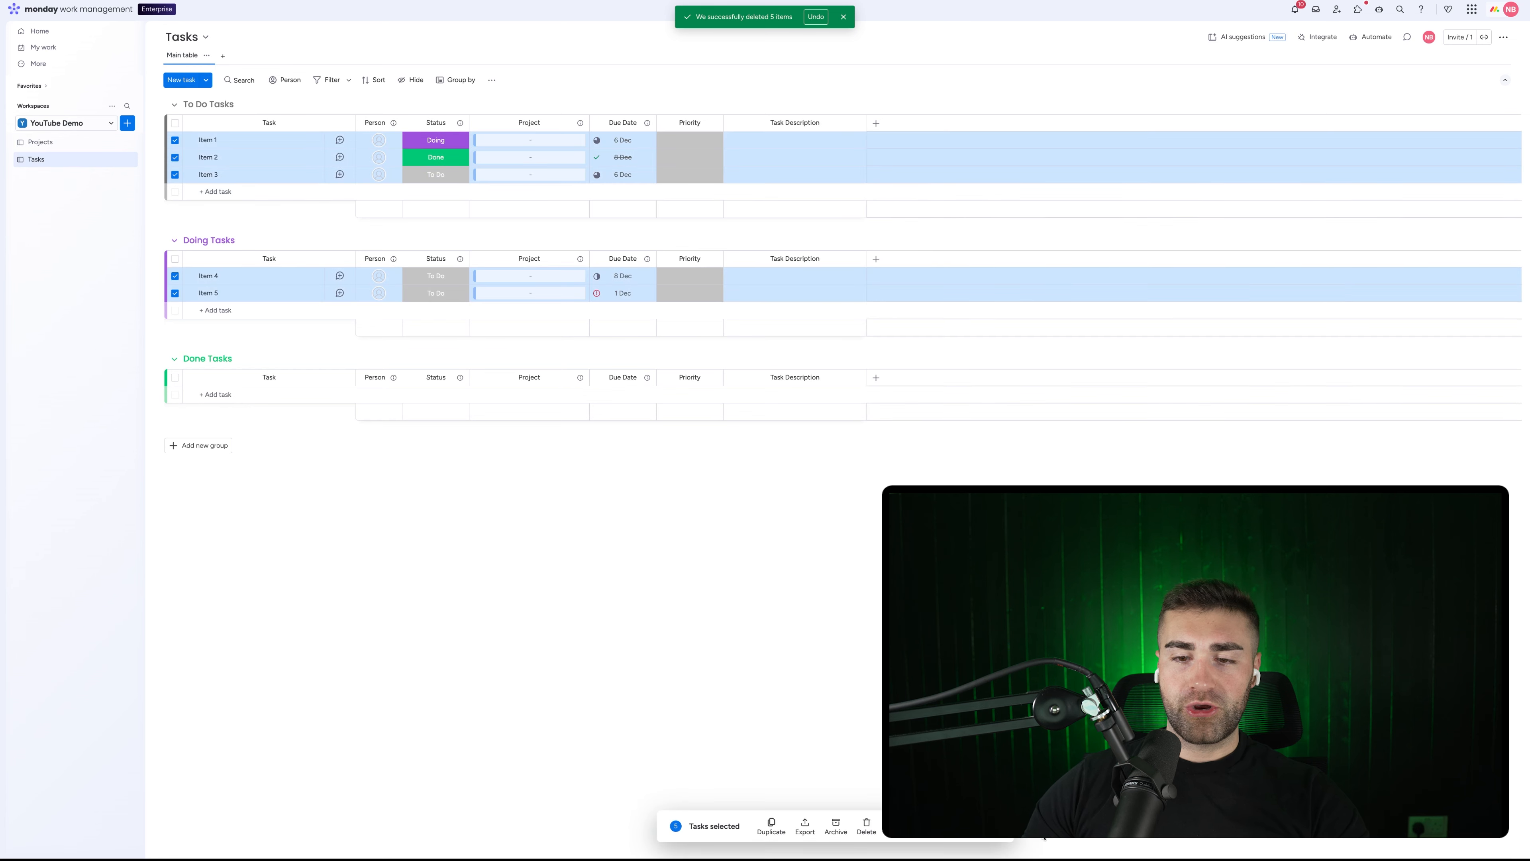
pyautogui.click(865, 825)
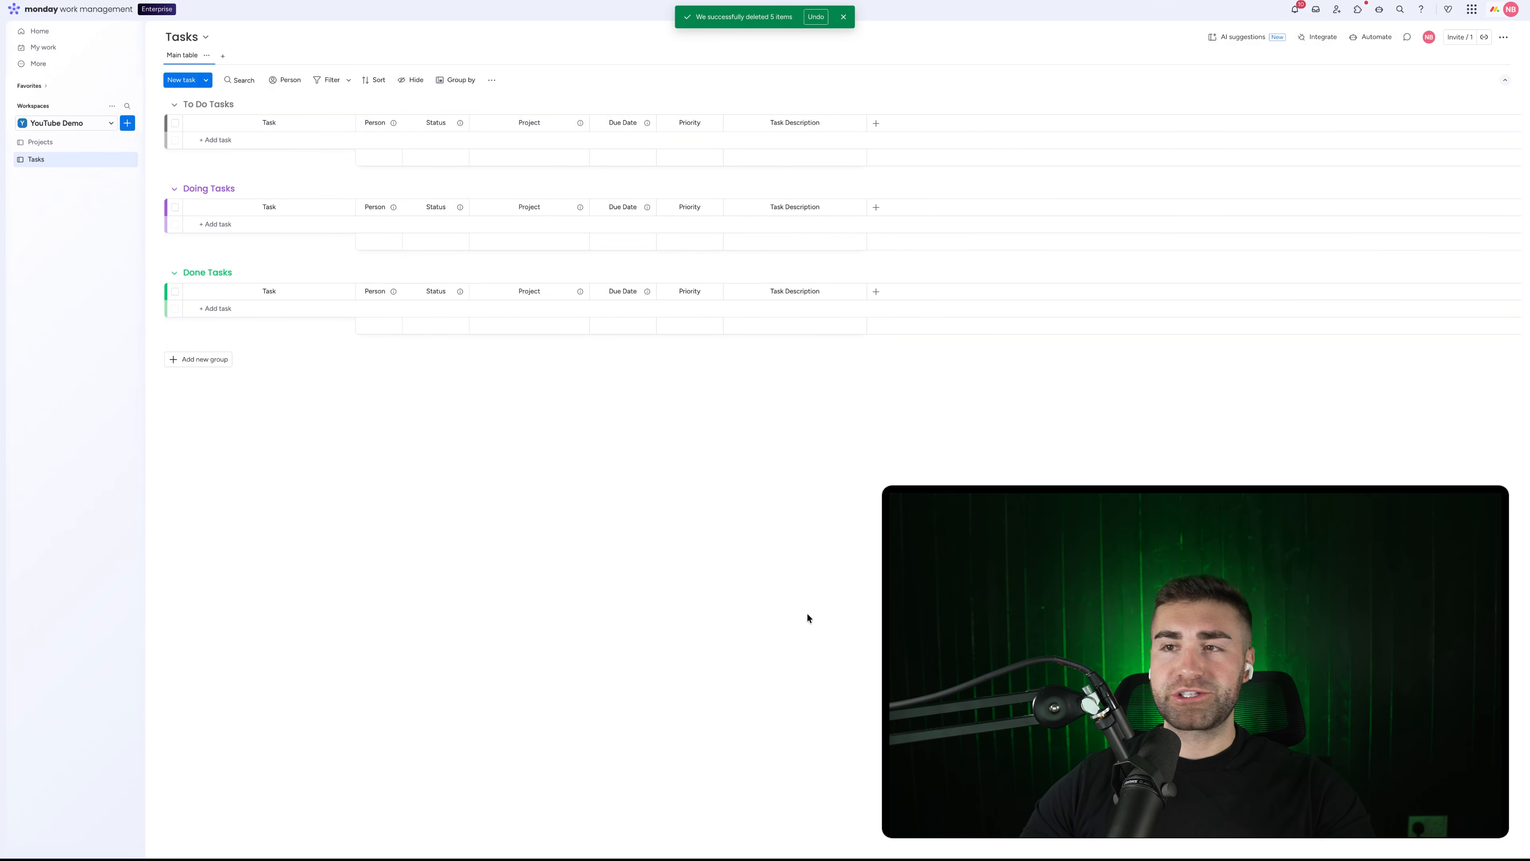
pyautogui.click(843, 18)
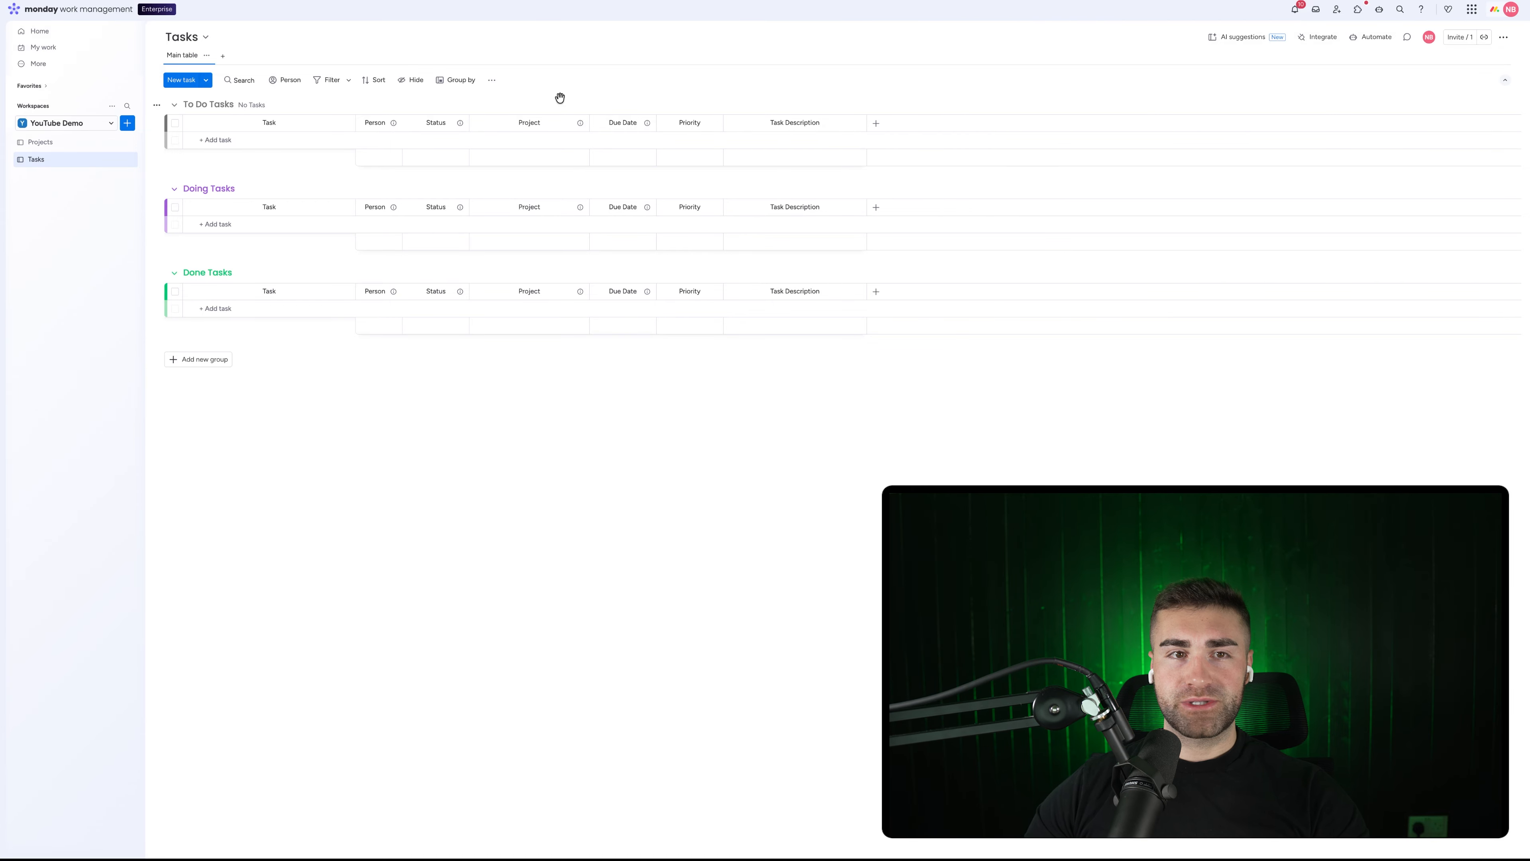
# Add a task named Example Task #1 - Project #1 to the To Do Tasks group, due 18 Dec
pyautogui.click(222, 136)
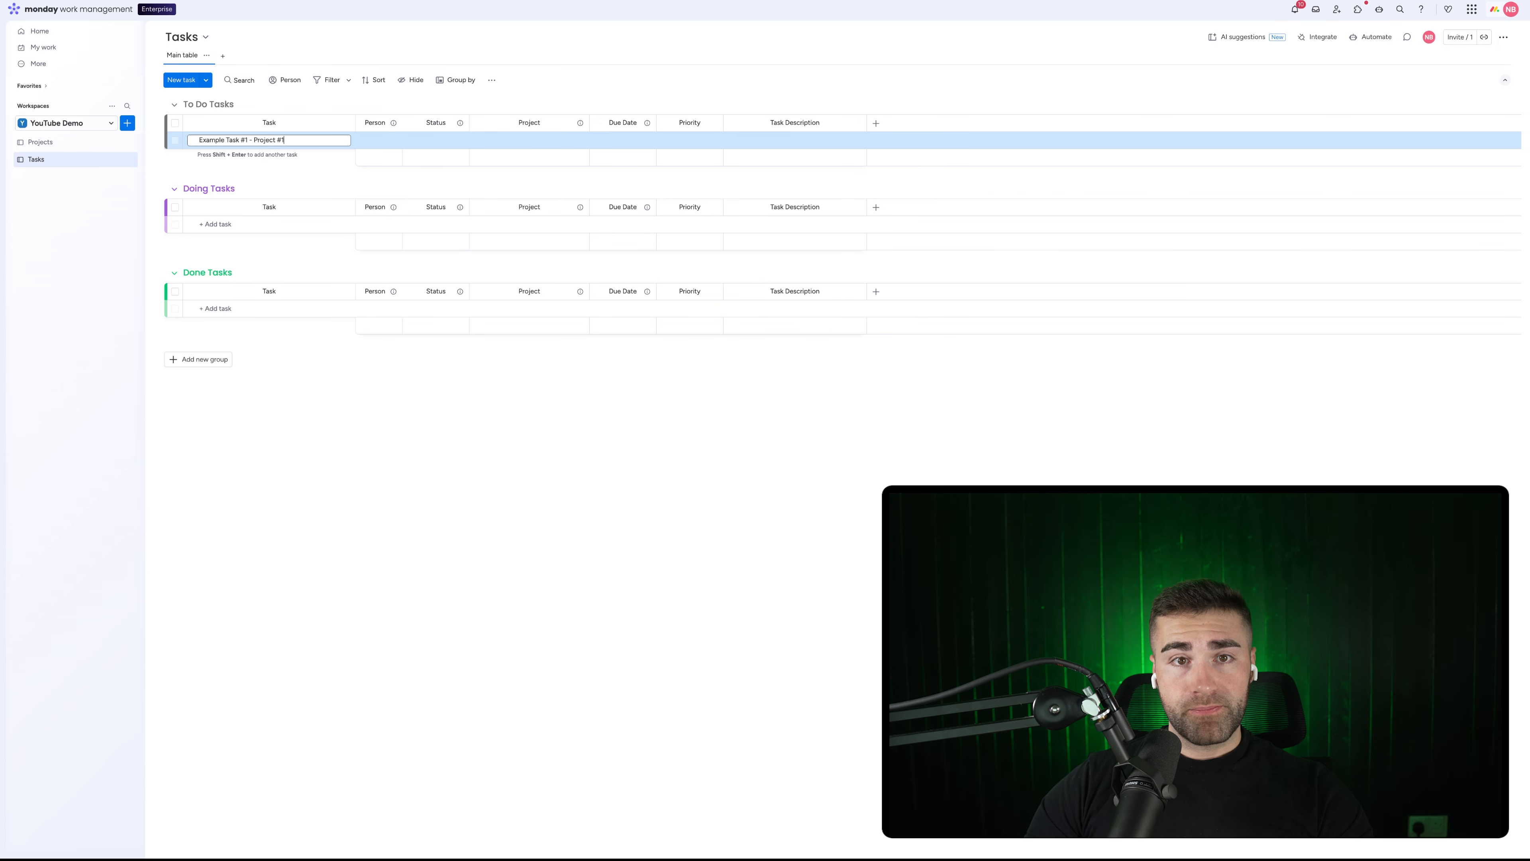
pyautogui.press('Return')
pyautogui.click(626, 141)
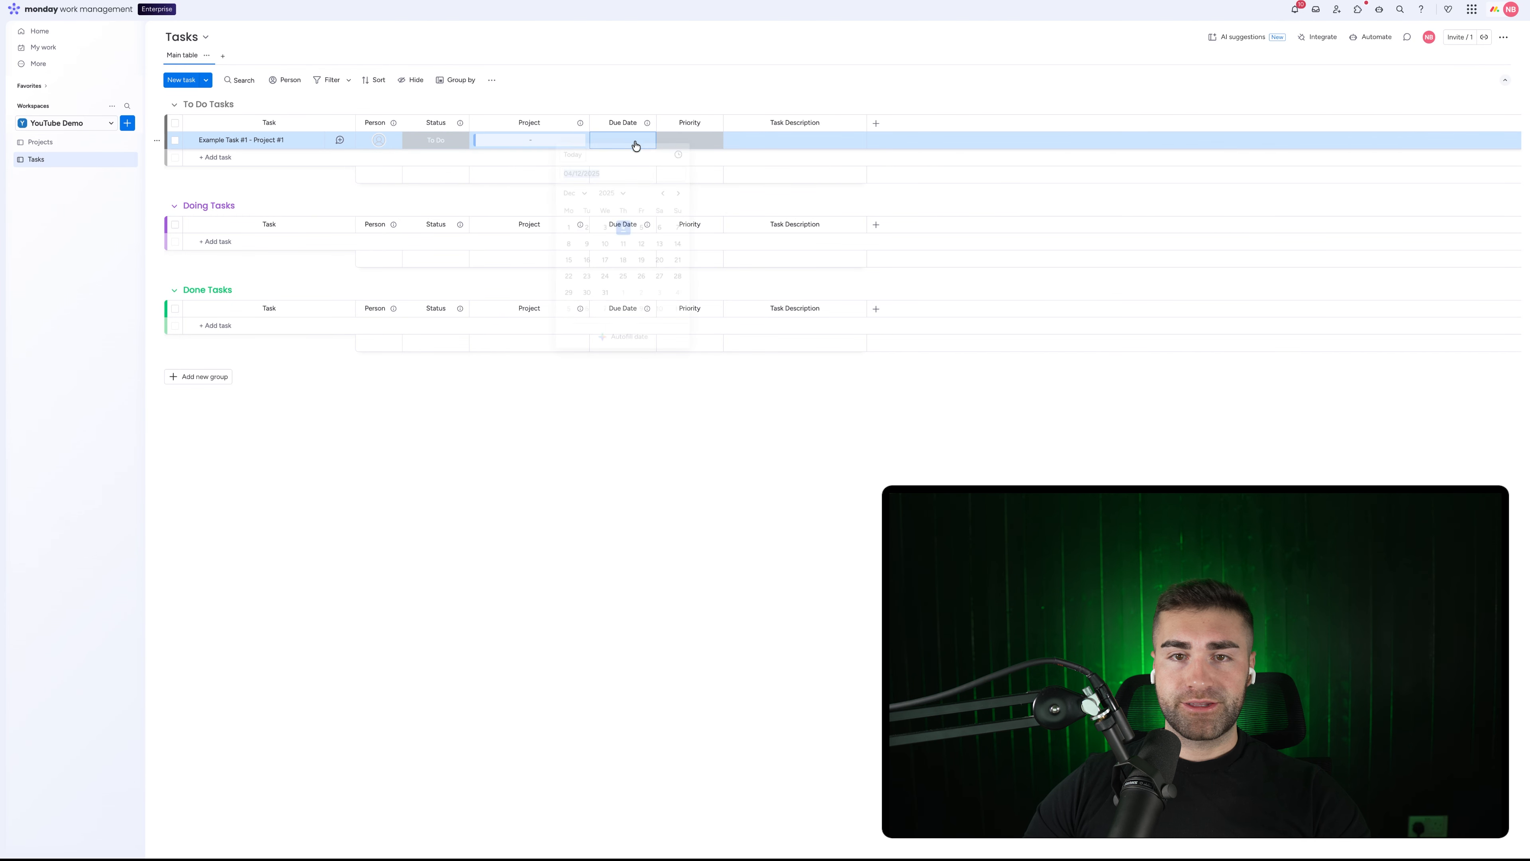
pyautogui.click(622, 266)
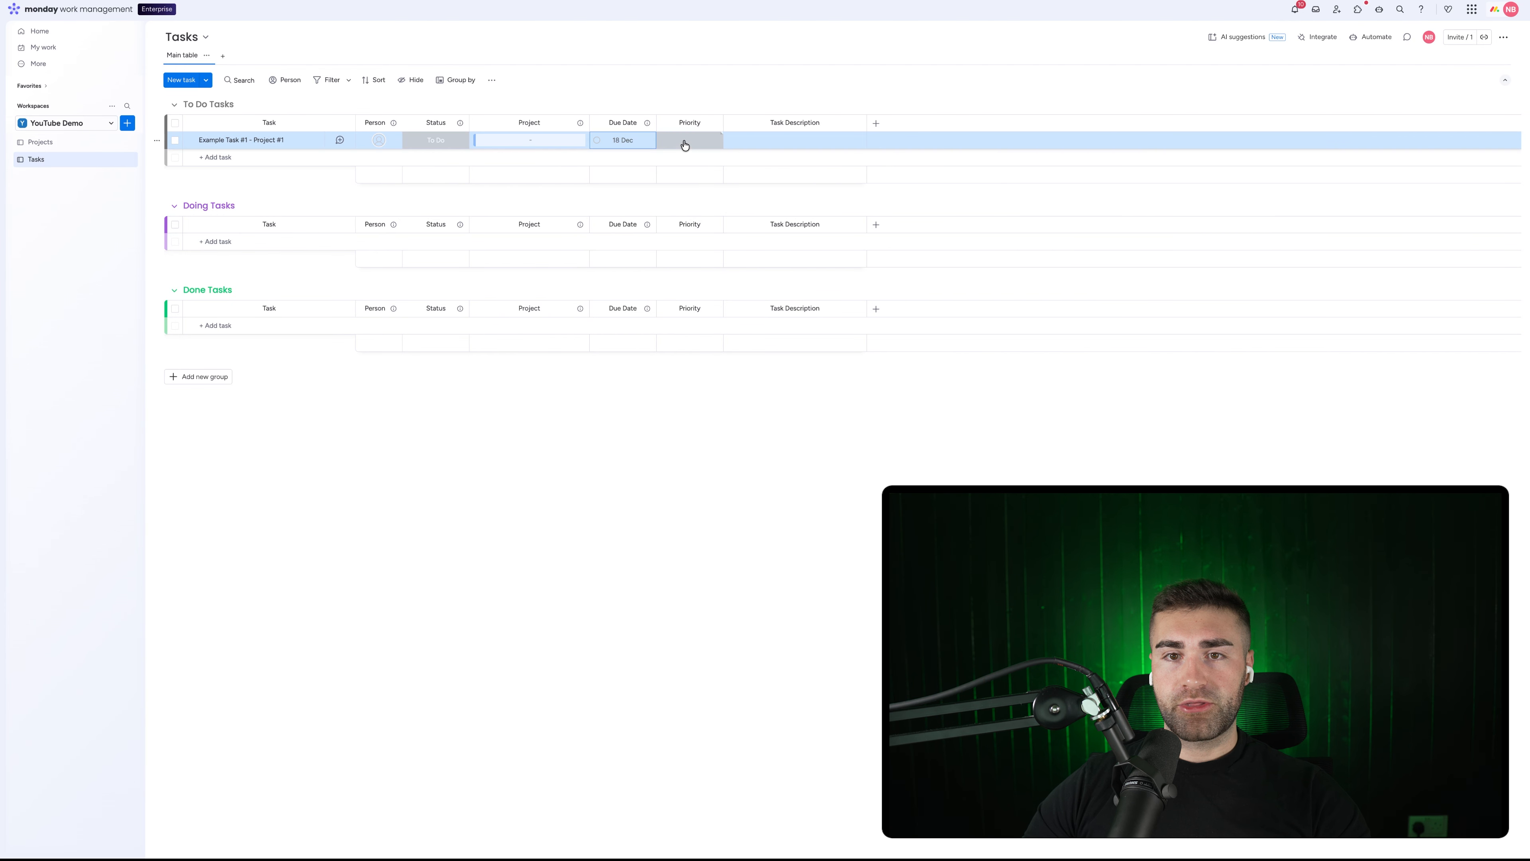
# Set the Project #1 task's priority to Medium and its description to "this is the task description"
pyautogui.click(686, 143)
pyautogui.click(686, 209)
pyautogui.click(740, 139)
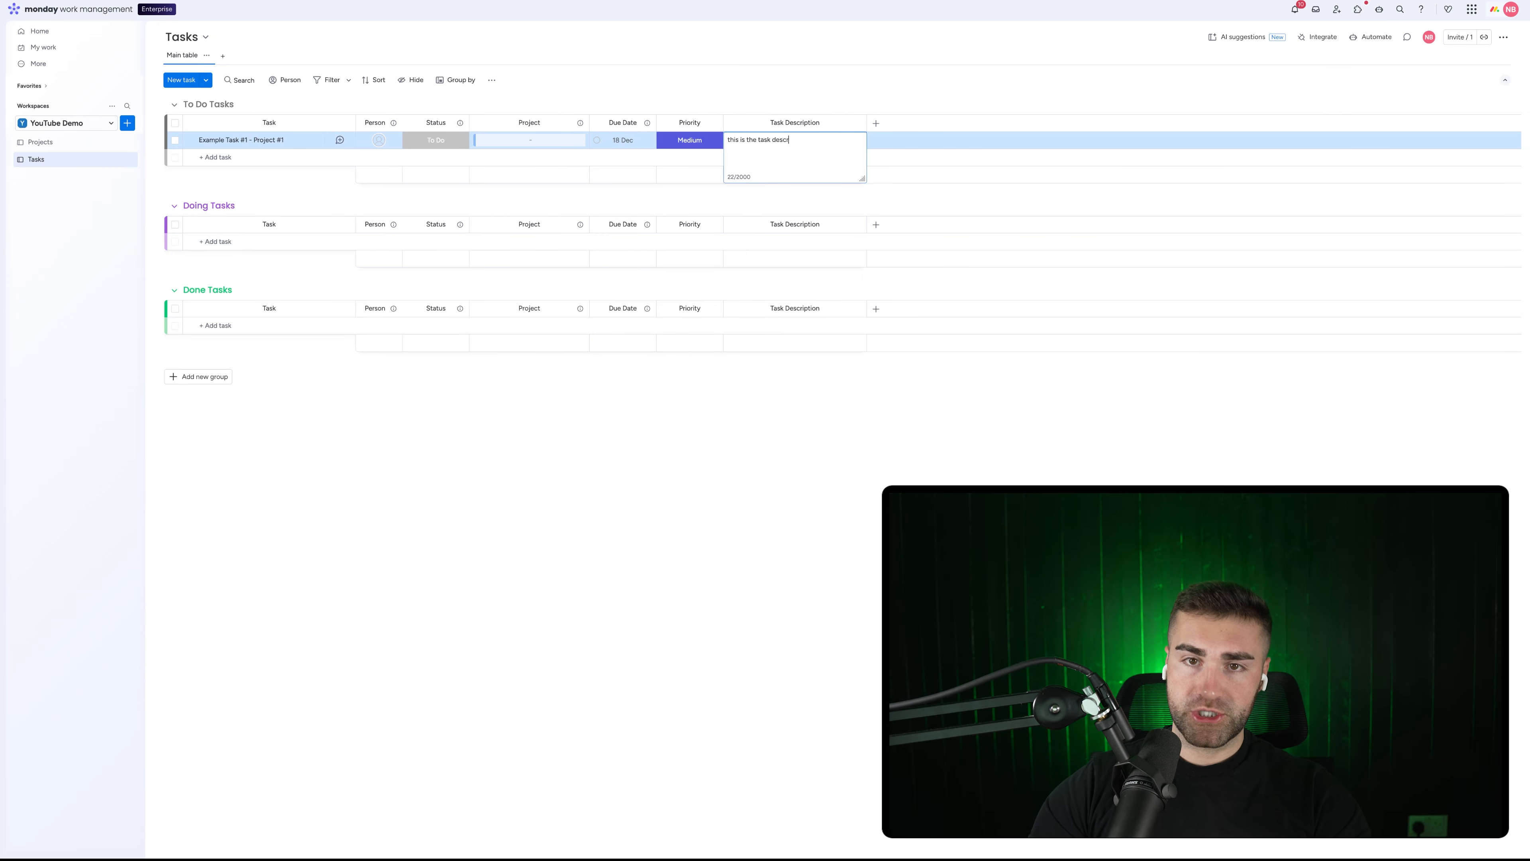
pyautogui.click(742, 84)
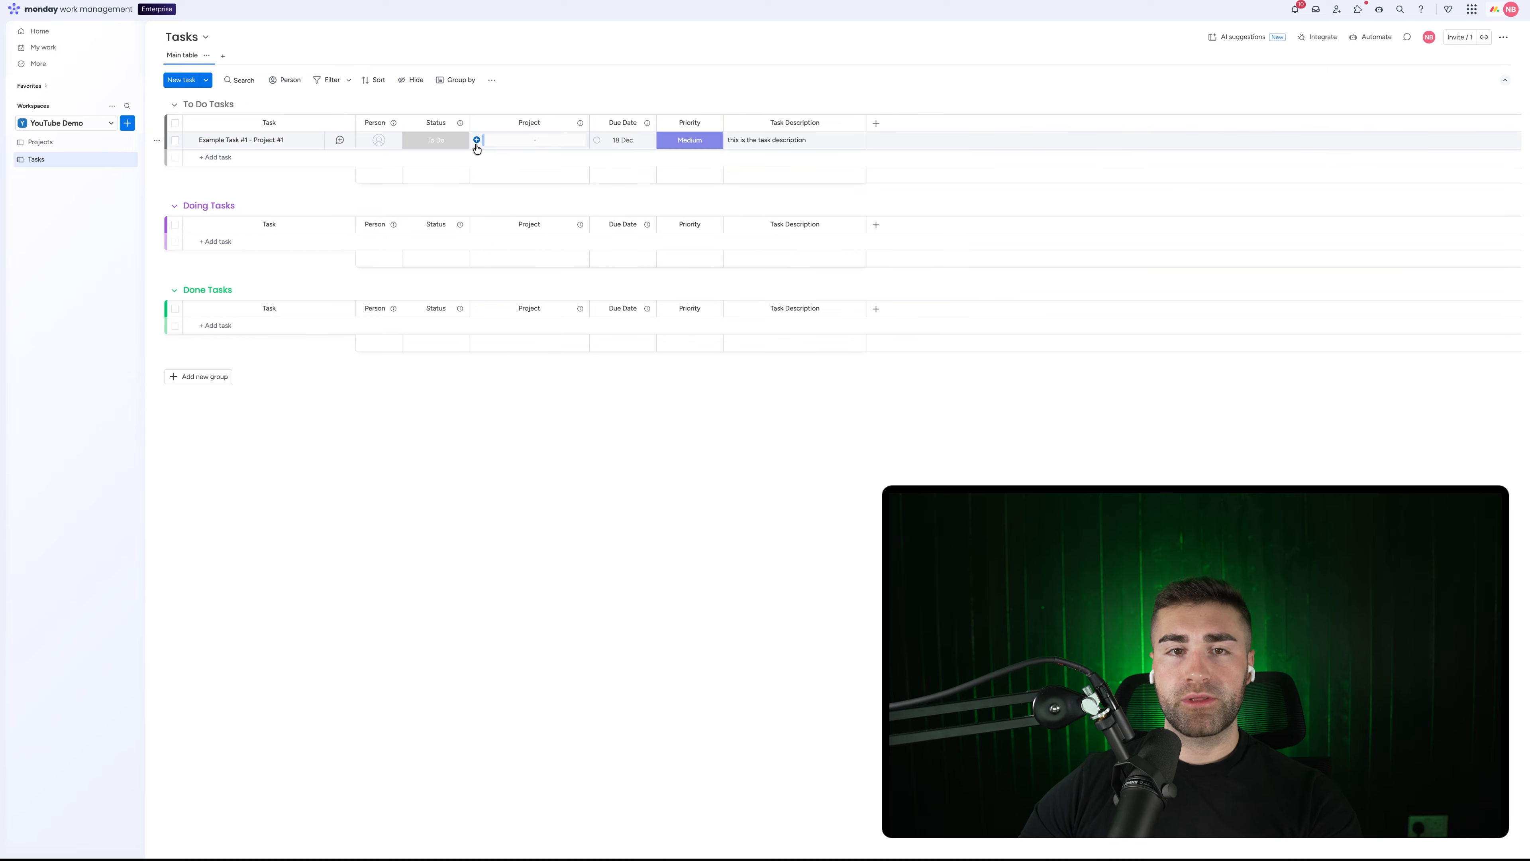
# Link the task Example Task #1 - Project #1 to Example Project #1 in its Project column
pyautogui.click(475, 141)
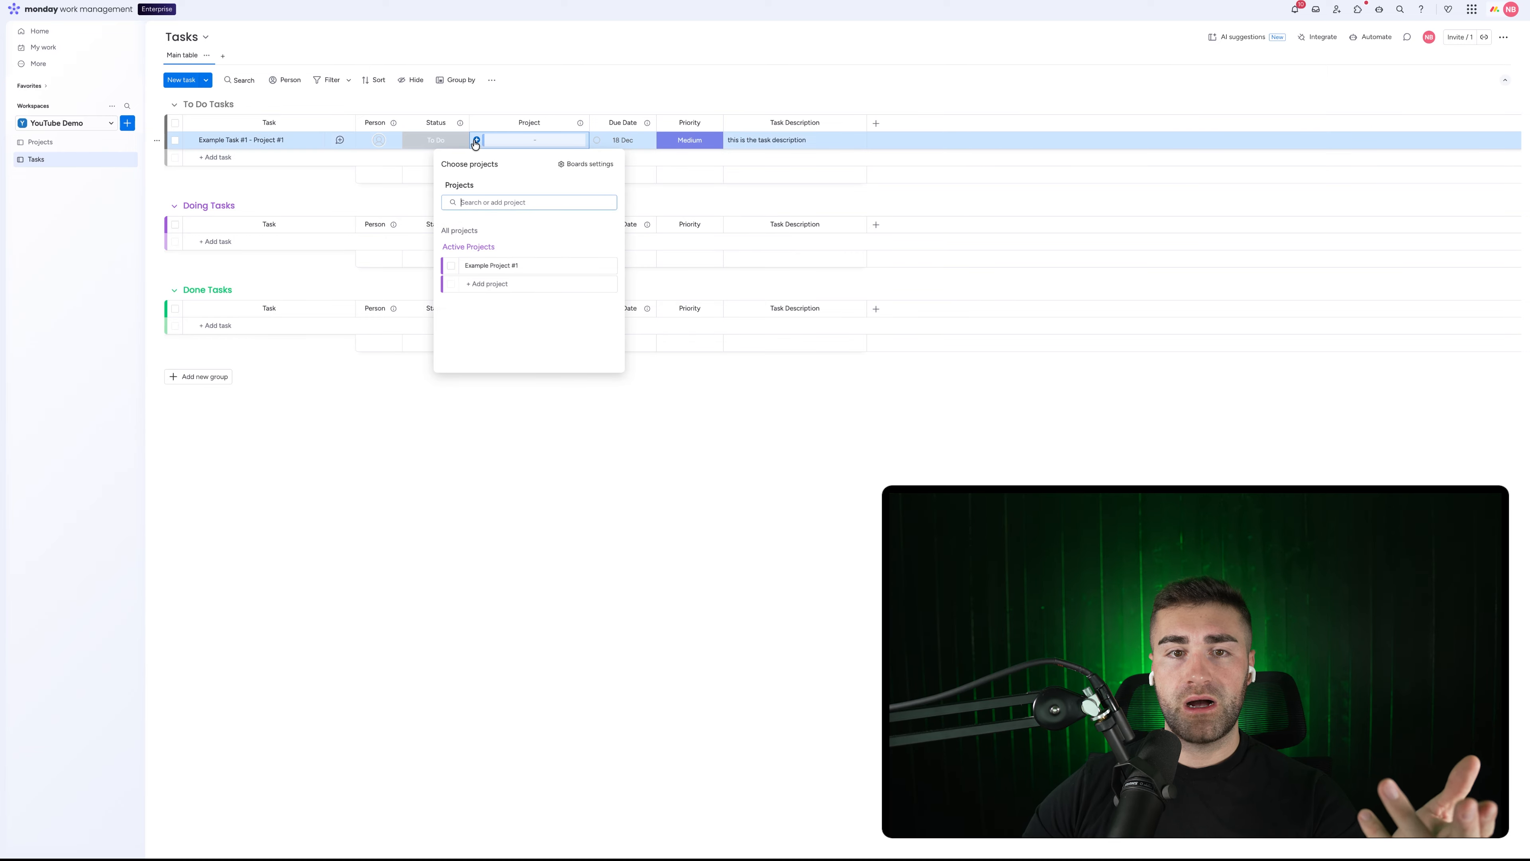
pyautogui.click(476, 265)
pyautogui.click(564, 670)
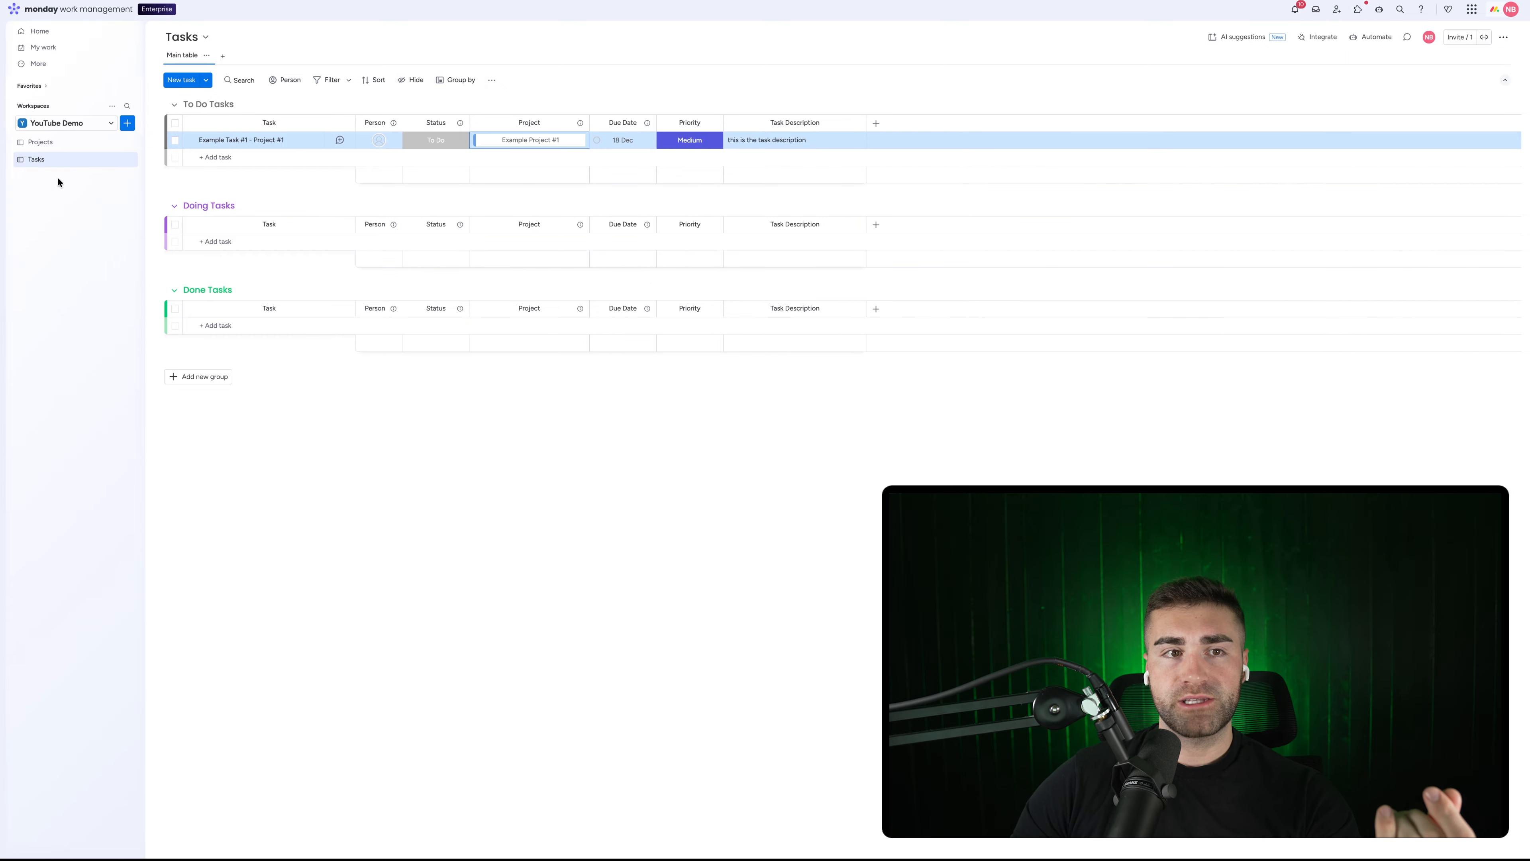
# Add a project named Example Project #2 to the Active Projects group on the Projects board
pyautogui.click(84, 147)
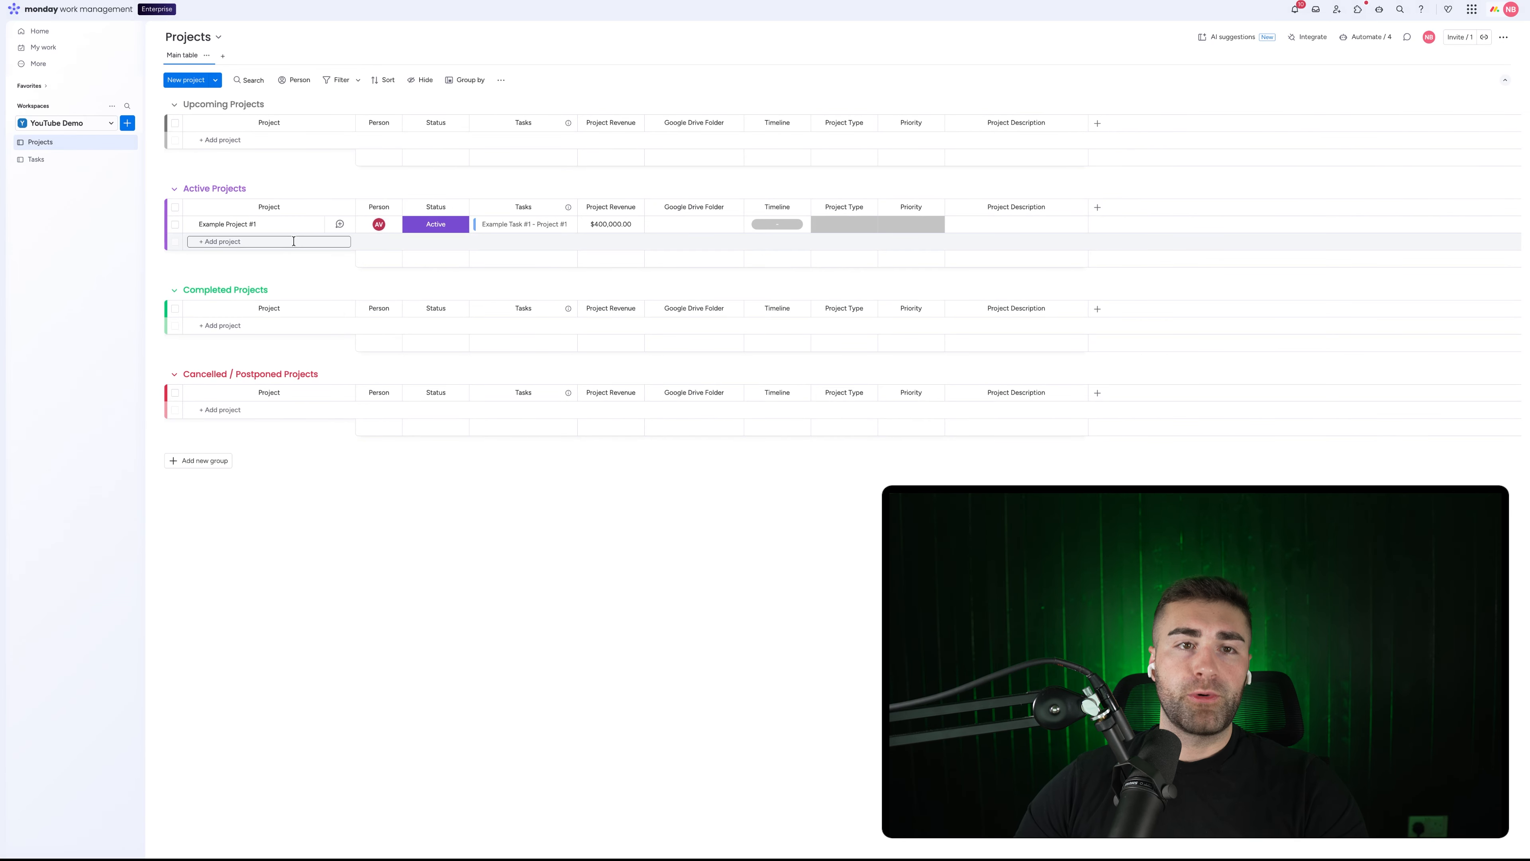
pyautogui.click(242, 242)
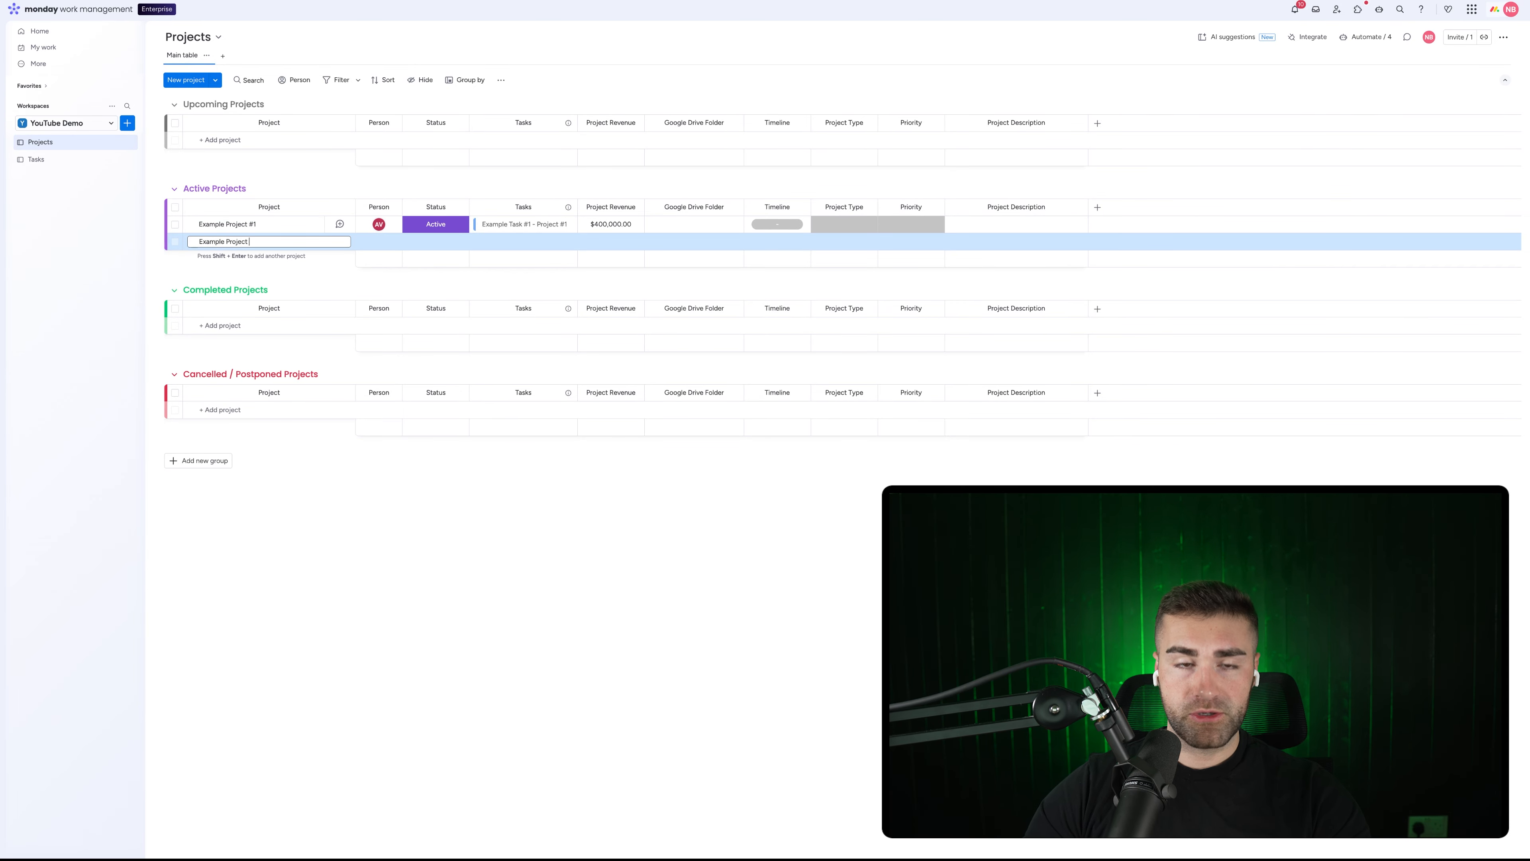
pyautogui.press('Return')
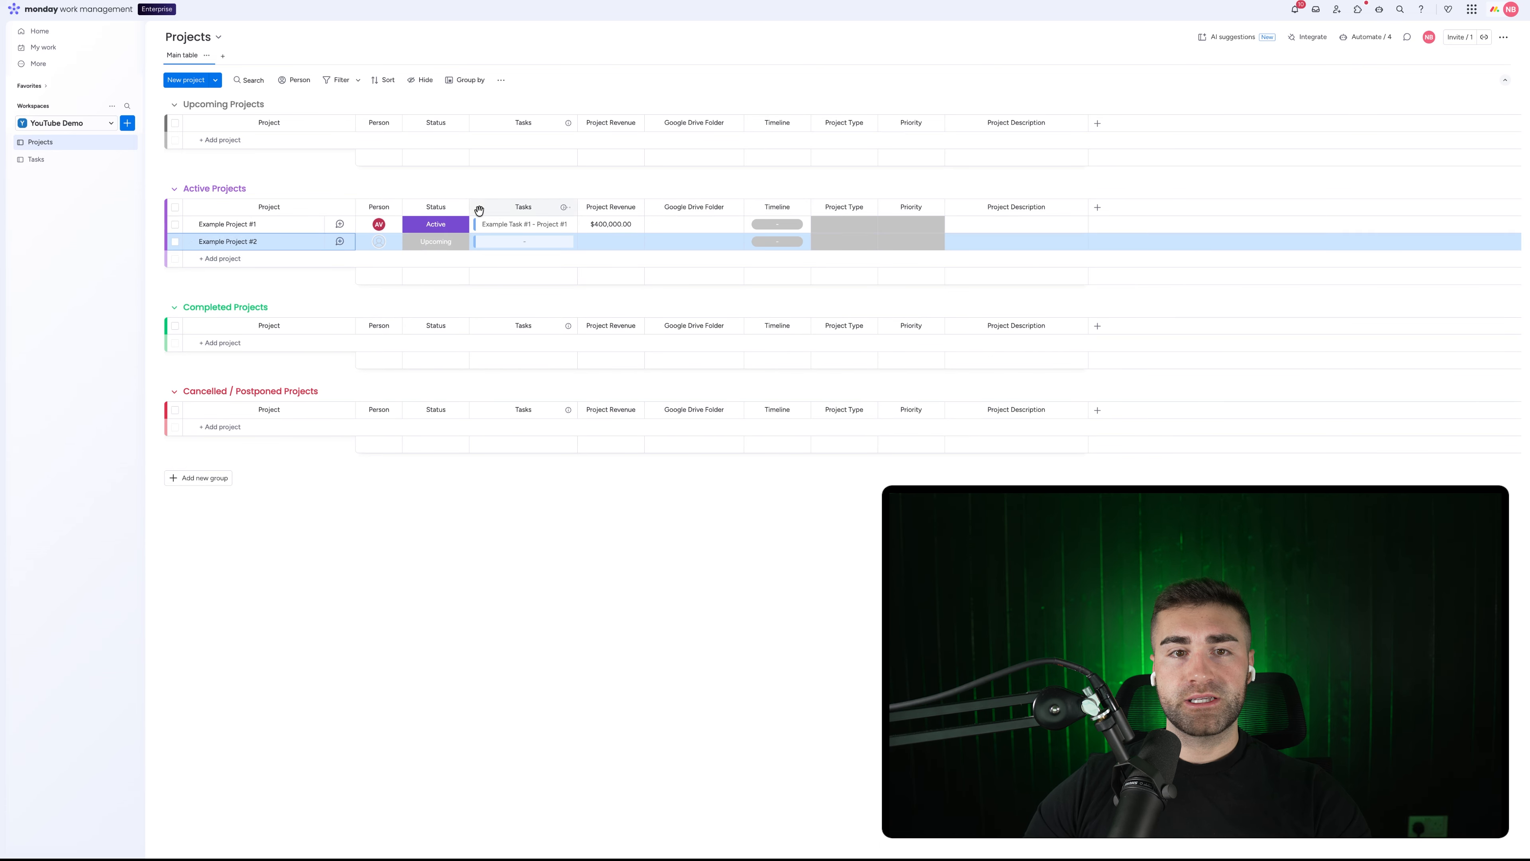
# Assign a person to Example Project #2 and set its status to Active
pyautogui.click(378, 241)
pyautogui.click(357, 300)
pyautogui.click(431, 243)
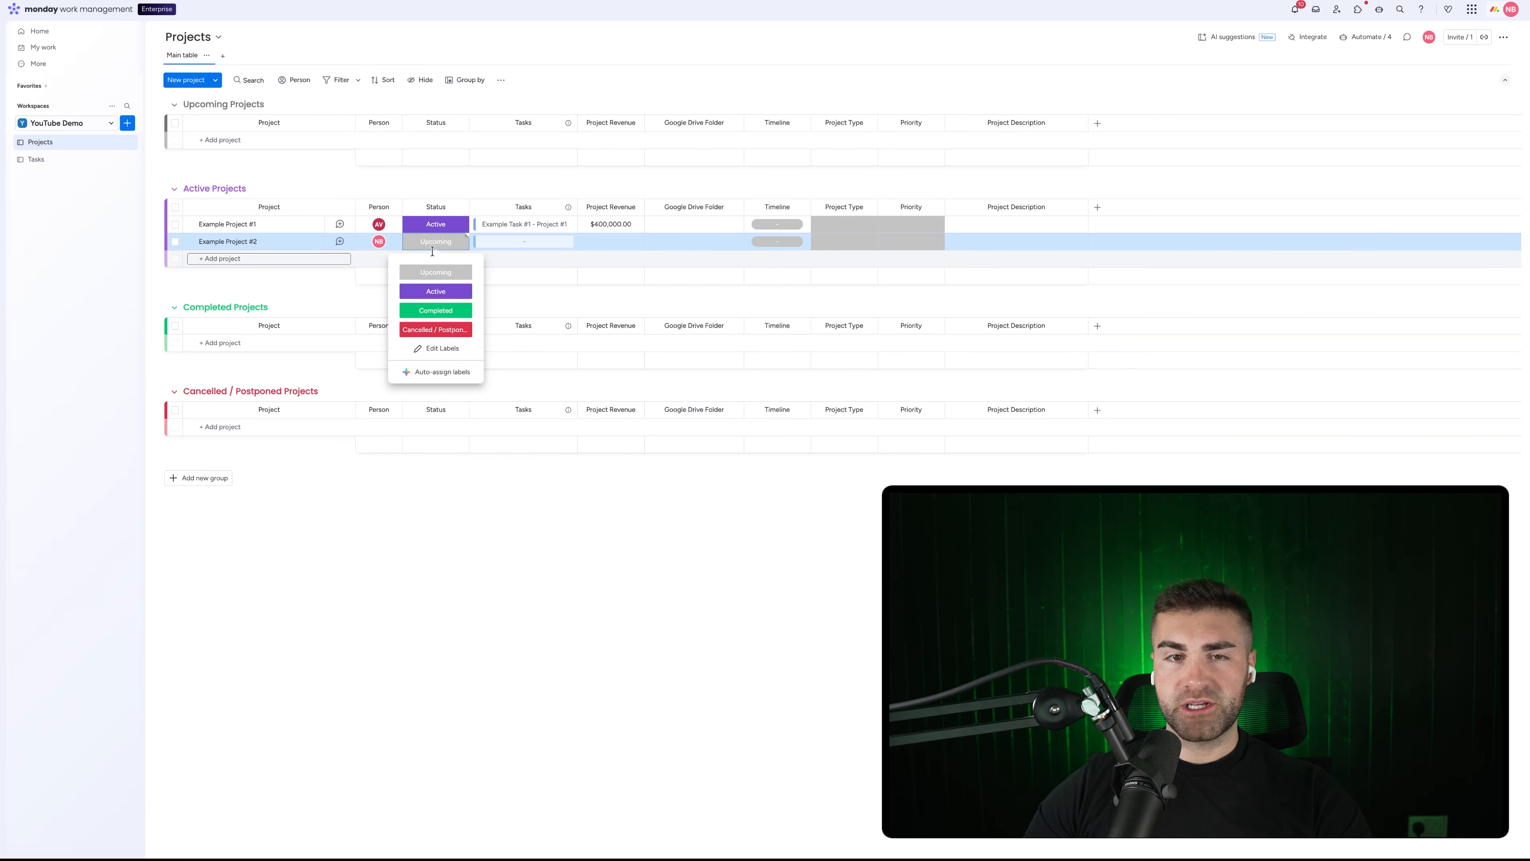
pyautogui.click(442, 289)
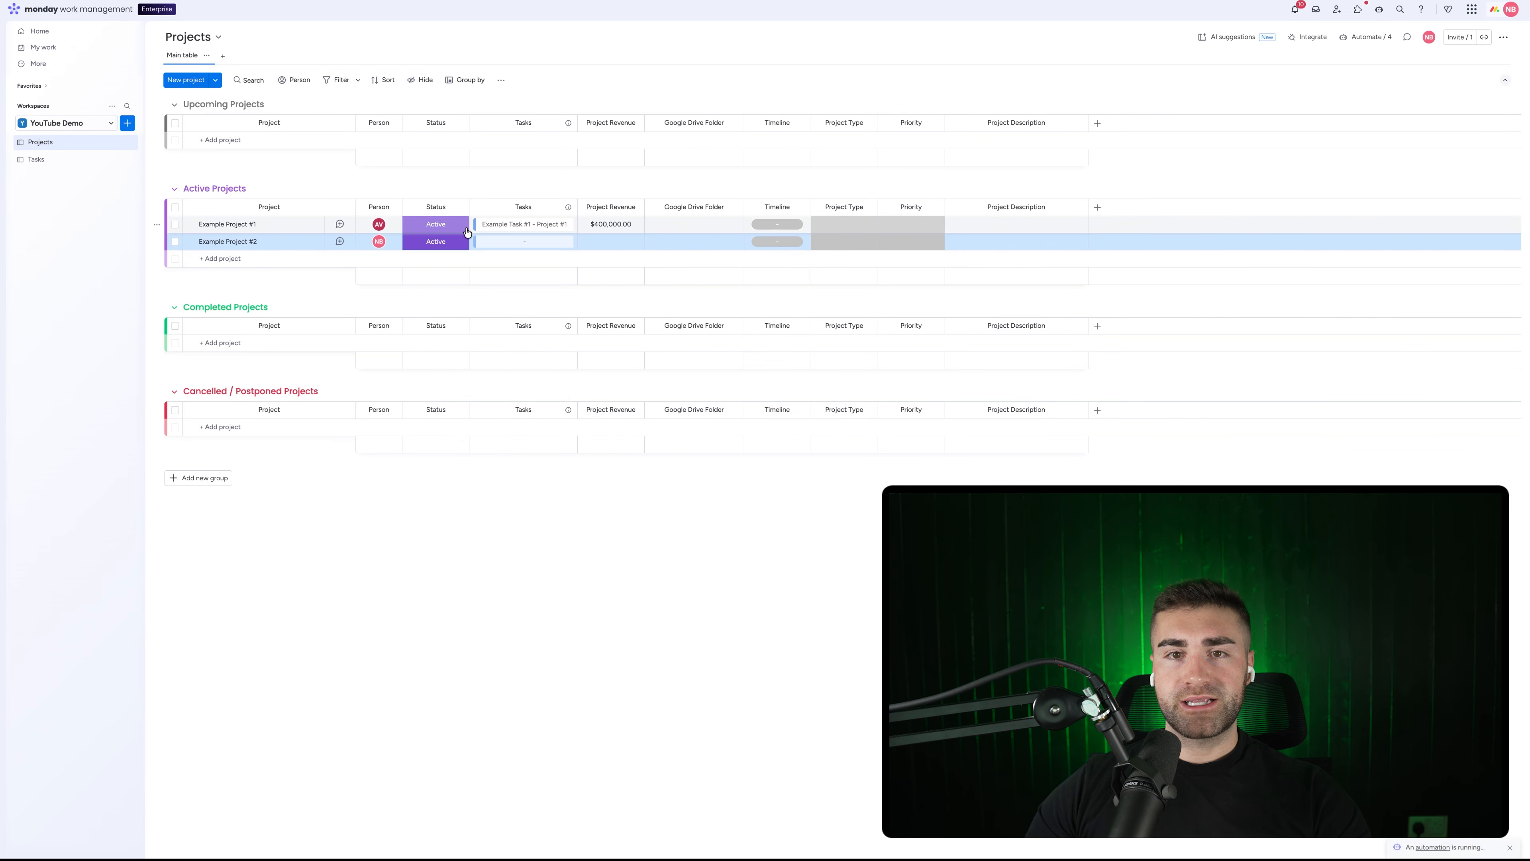
# Enter a project revenue of $50,000 for Example Project #2 and set its project type to Time Bank
pyautogui.click(611, 242)
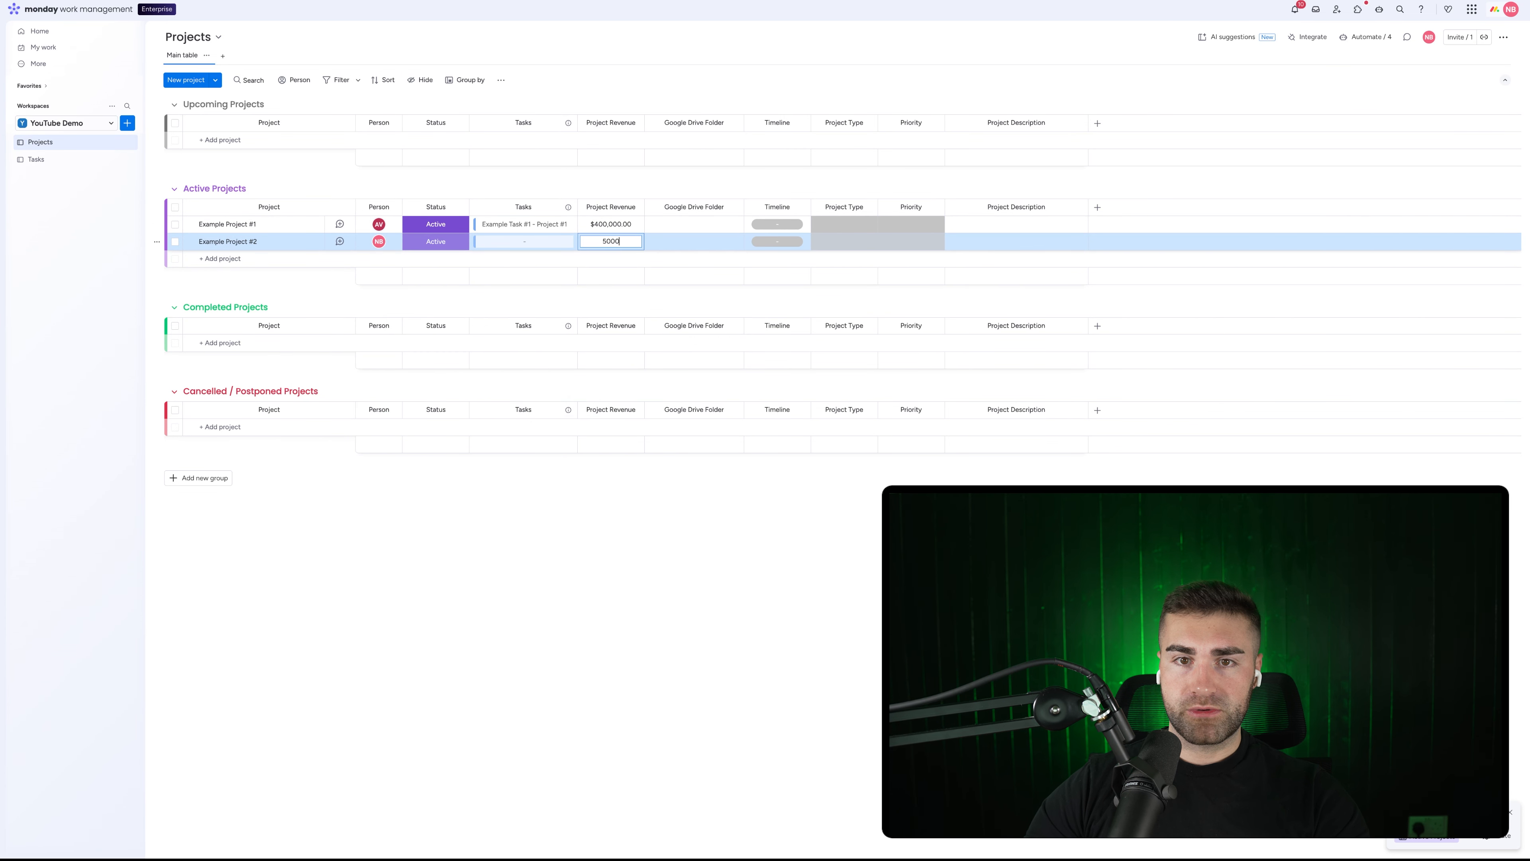
pyautogui.press('Return')
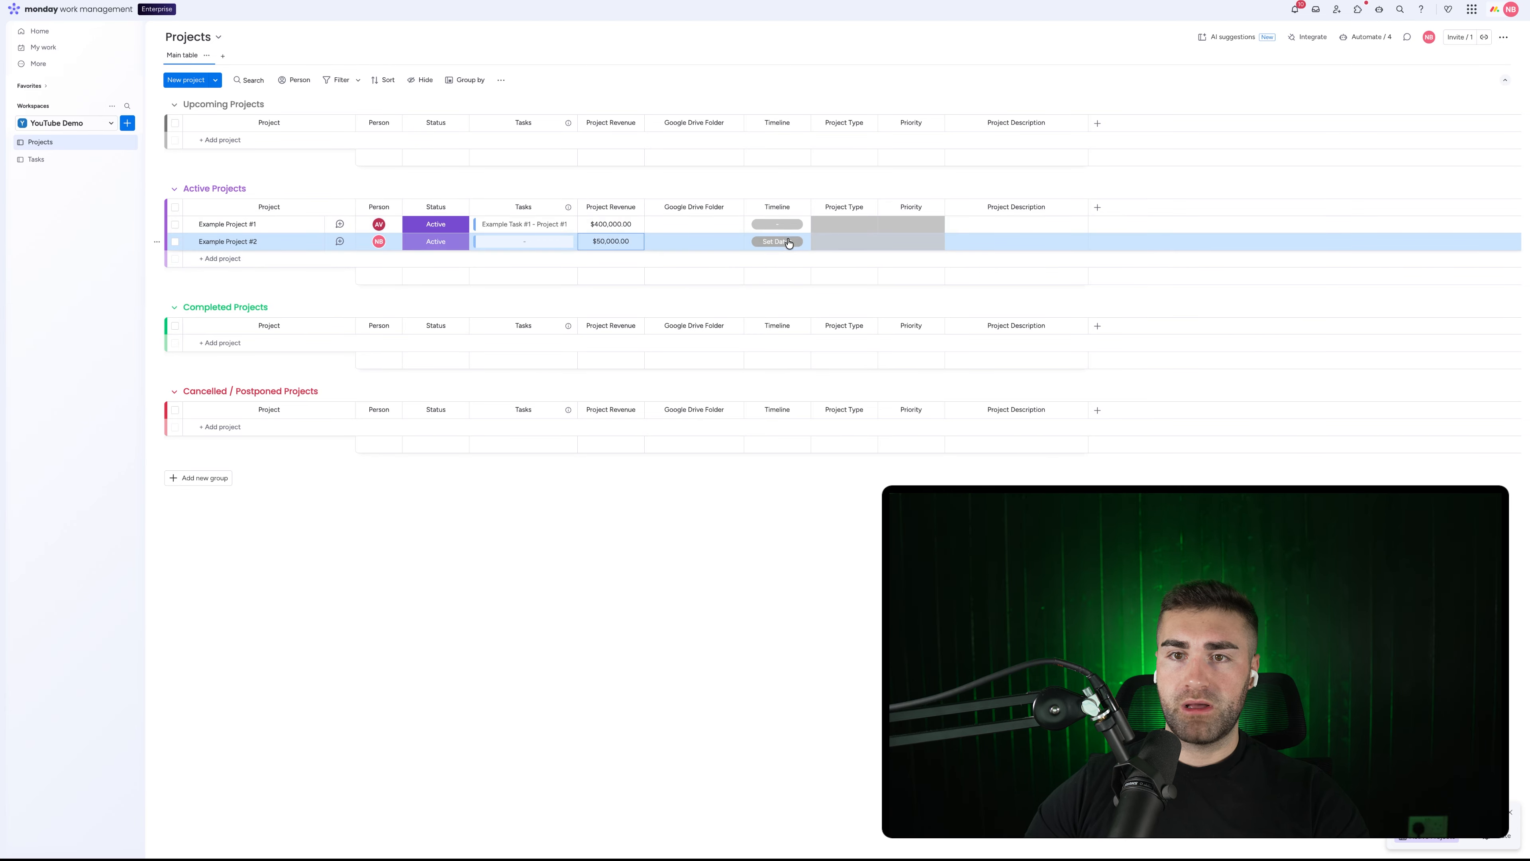
pyautogui.click(834, 241)
pyautogui.click(844, 289)
# Set Example Project #2's priority to High and leave its project description empty
pyautogui.click(928, 243)
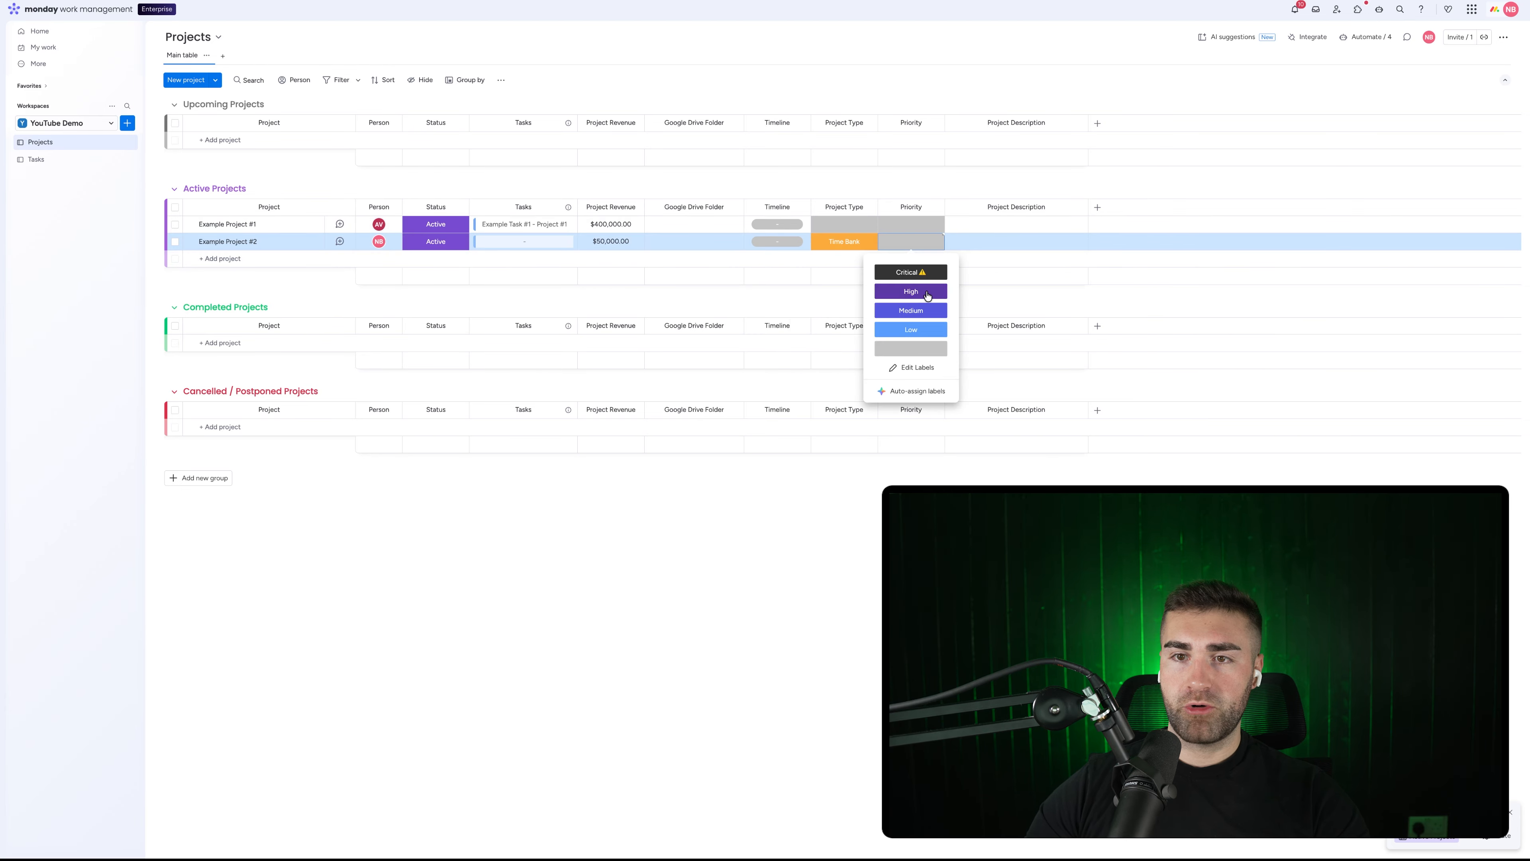
pyautogui.click(927, 293)
pyautogui.click(963, 242)
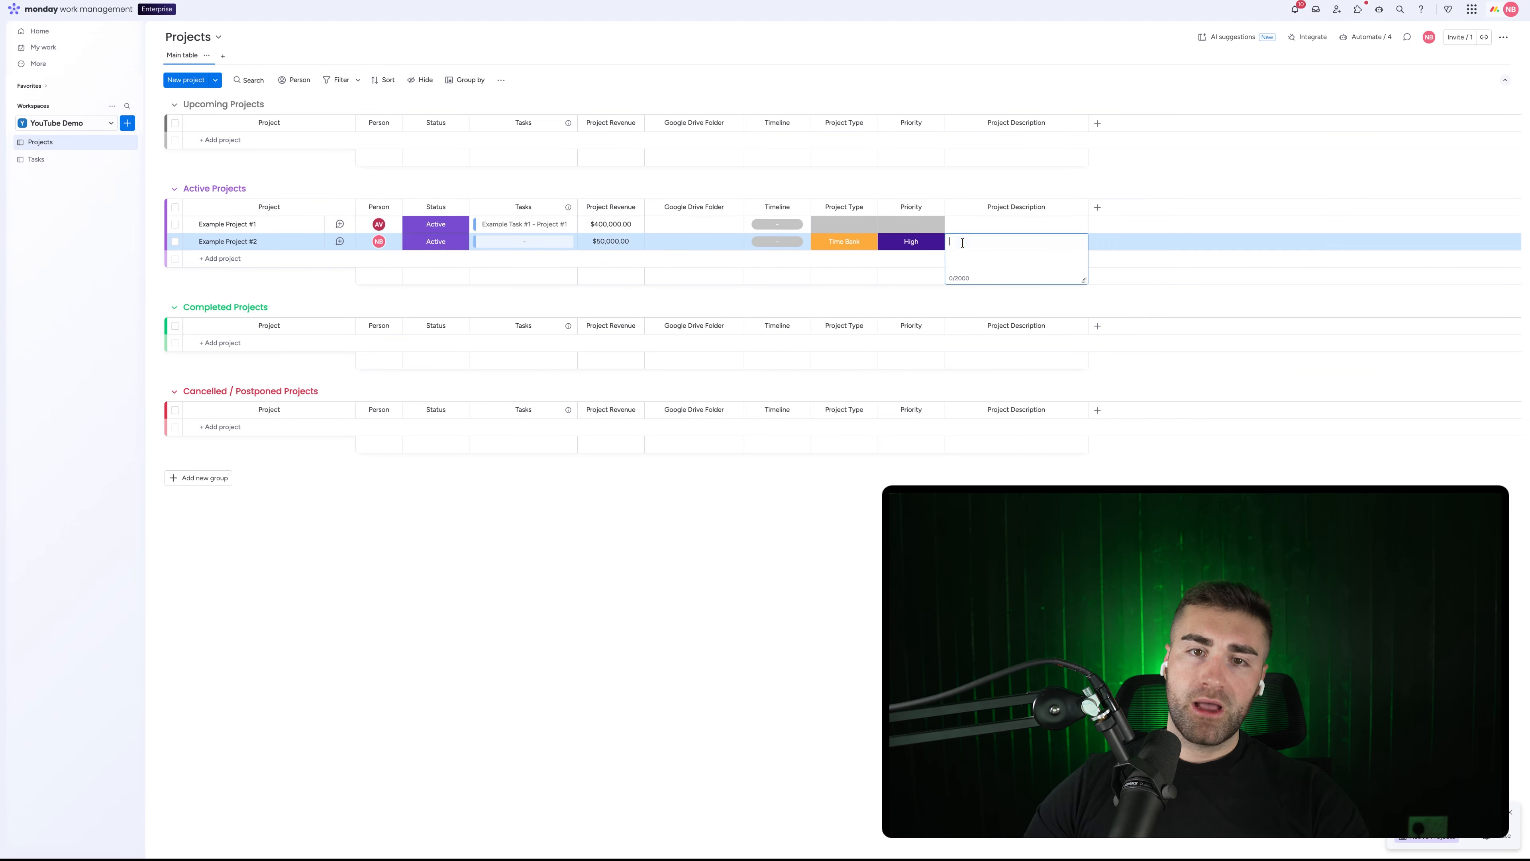
pyautogui.click(670, 534)
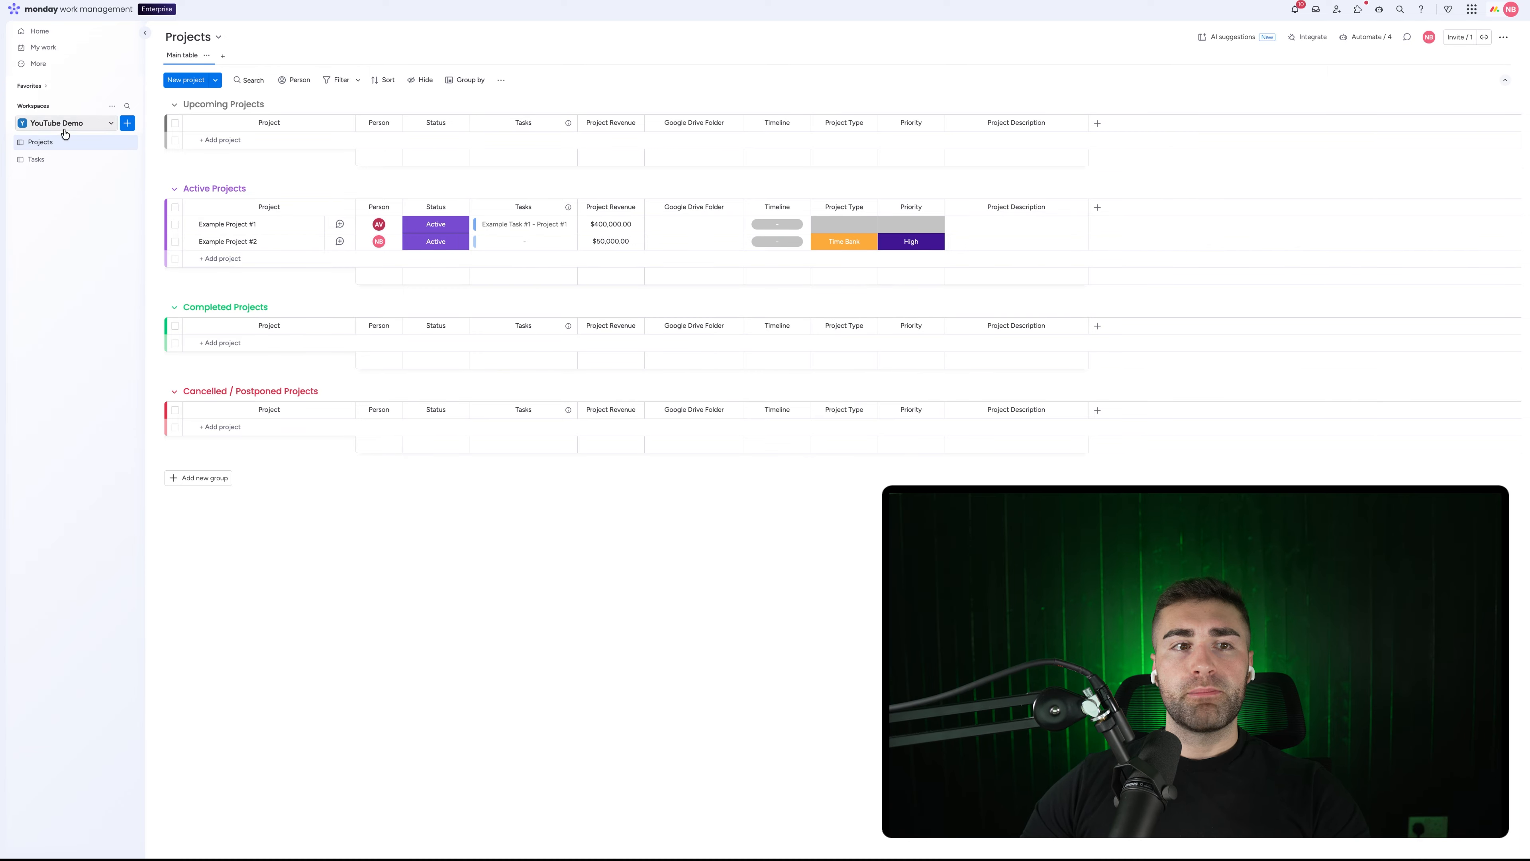
# Add a To Do task named Example Task #1 - Project #2 on the Tasks board and link it to Example Project #2
pyautogui.click(53, 160)
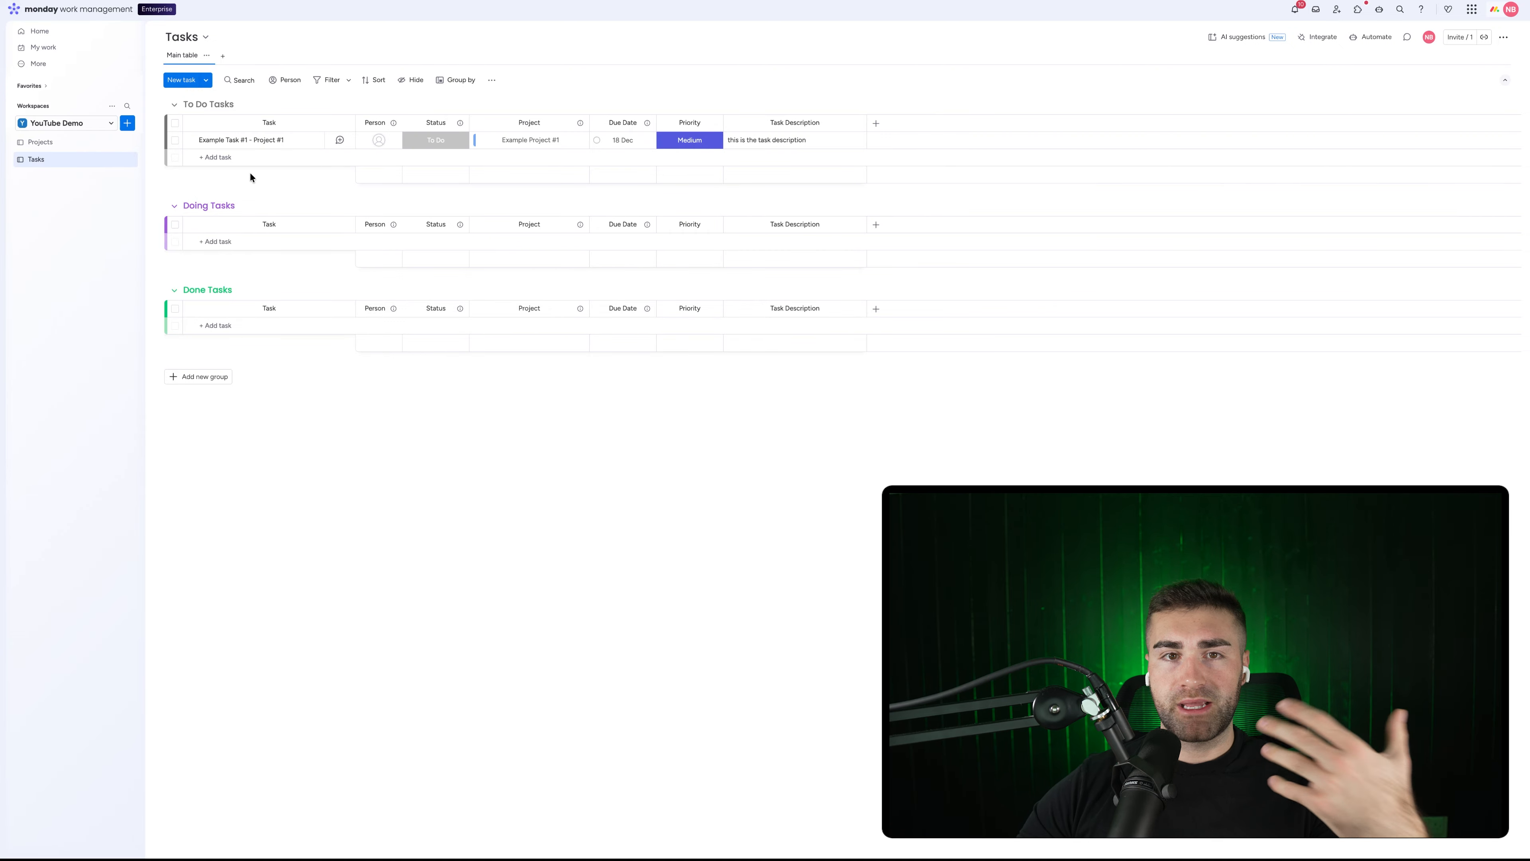
pyautogui.click(227, 158)
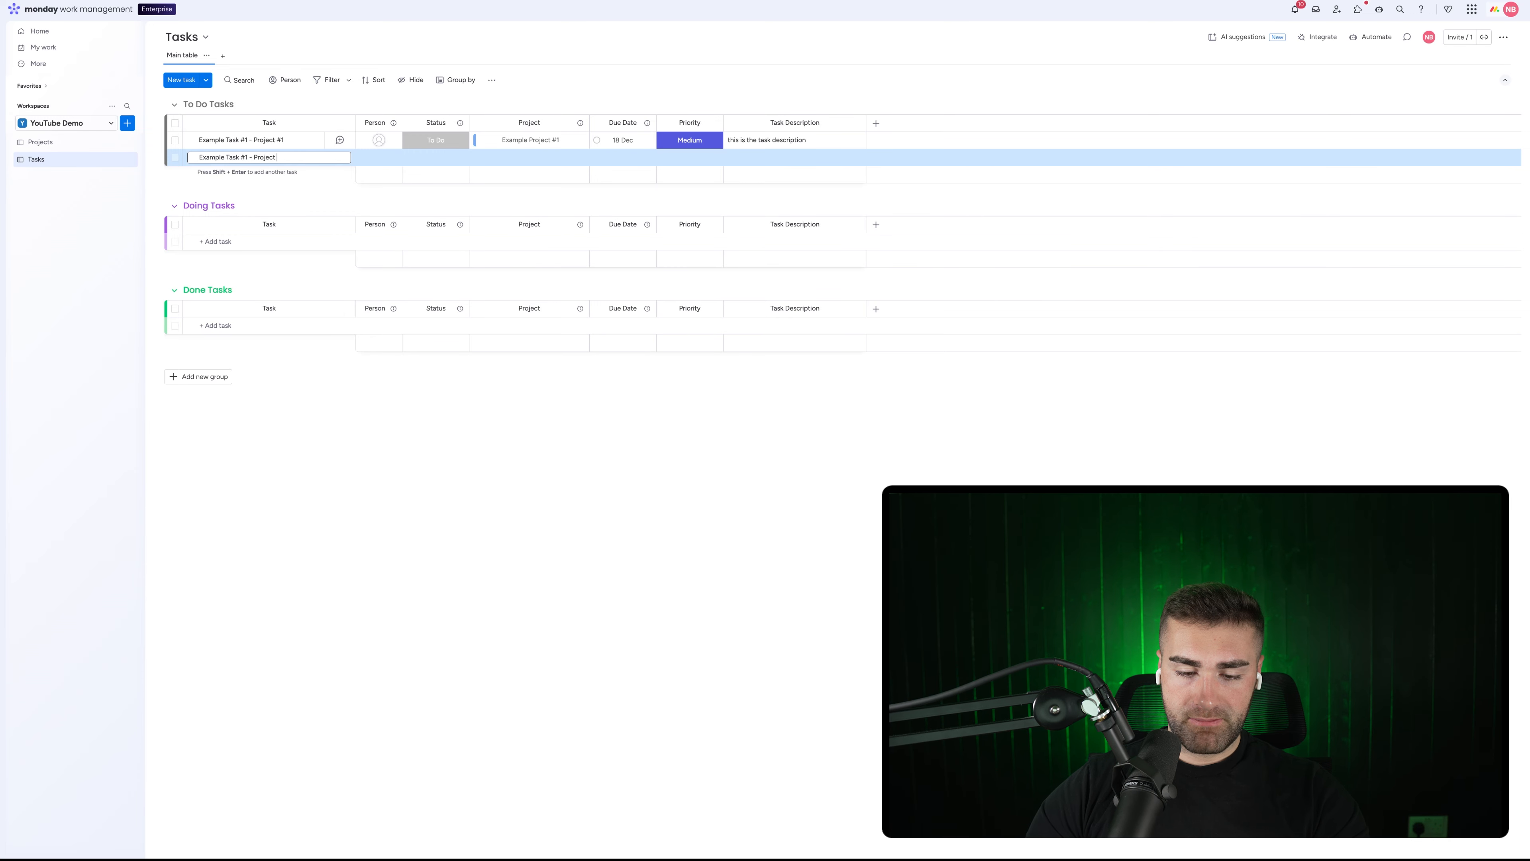
pyautogui.press('Return')
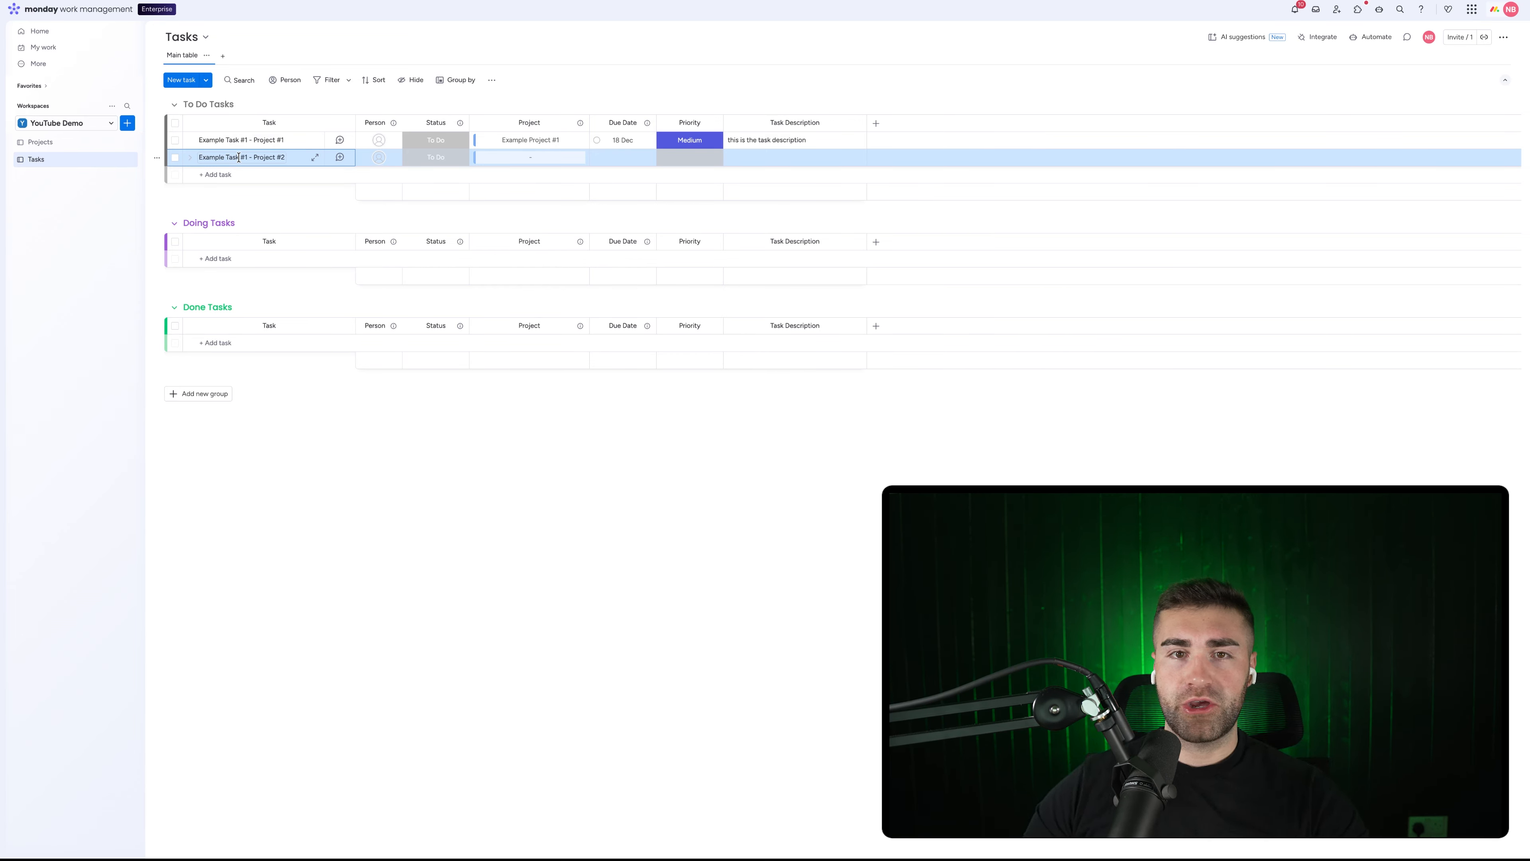
pyautogui.click(477, 157)
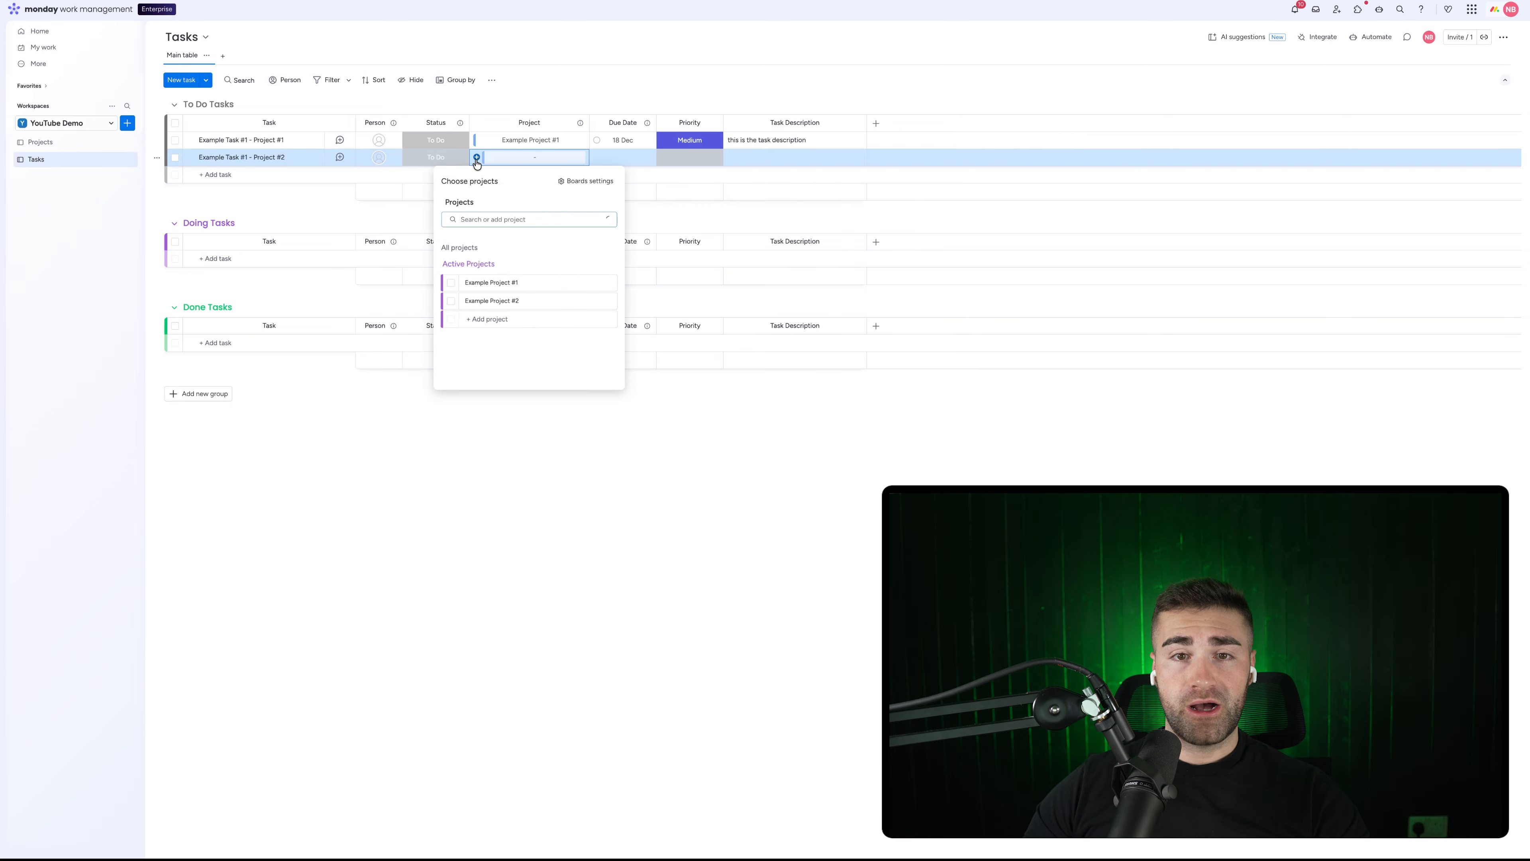
pyautogui.click(451, 301)
pyautogui.click(342, 206)
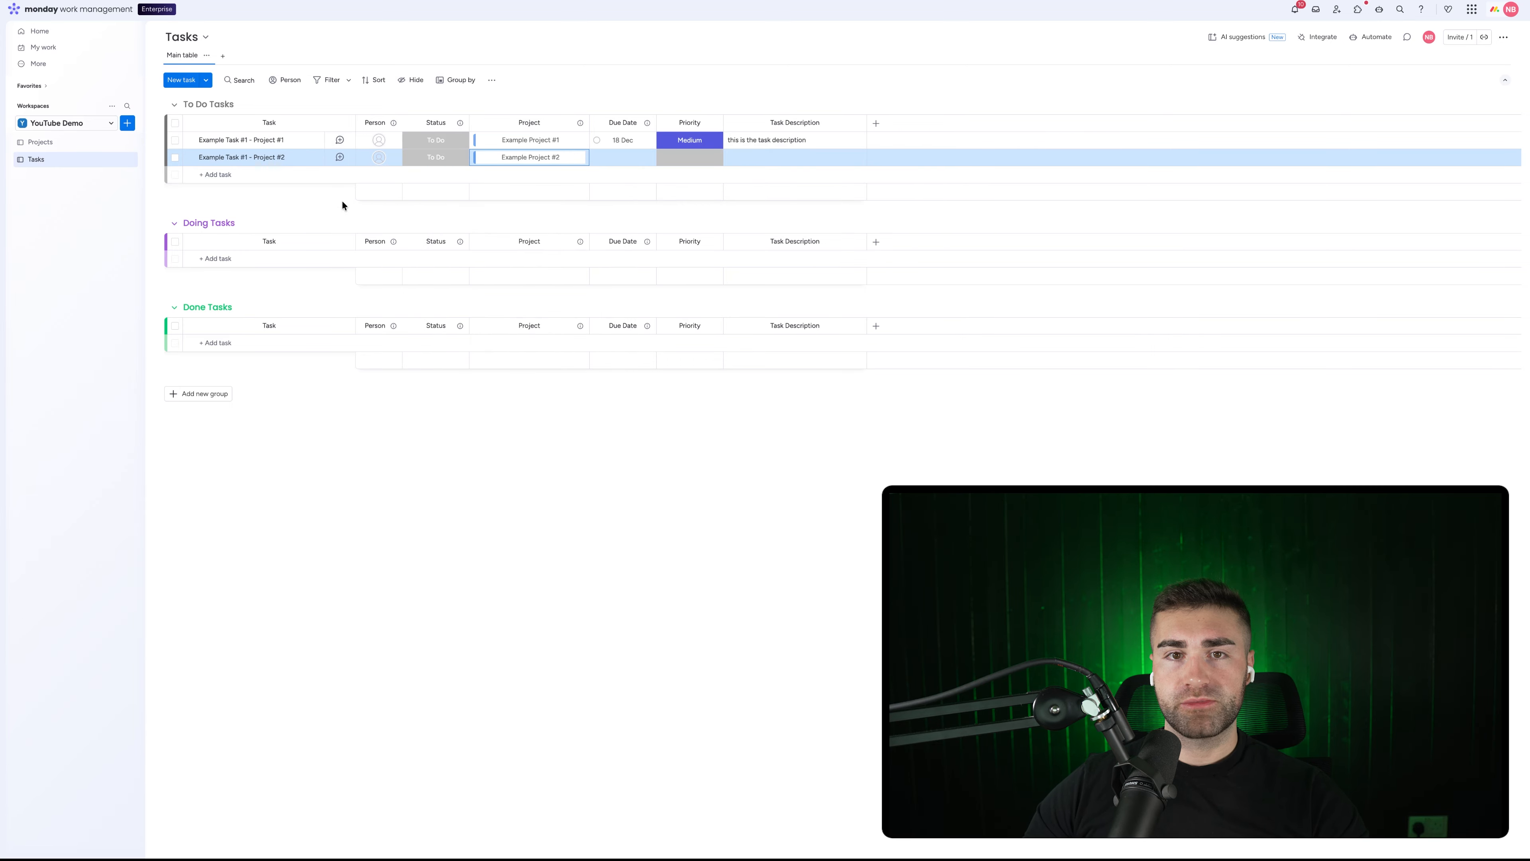
# Filter the Tasks board by the Project column to show only tasks linked to Example Project #1
pyautogui.click(347, 81)
pyautogui.click(378, 154)
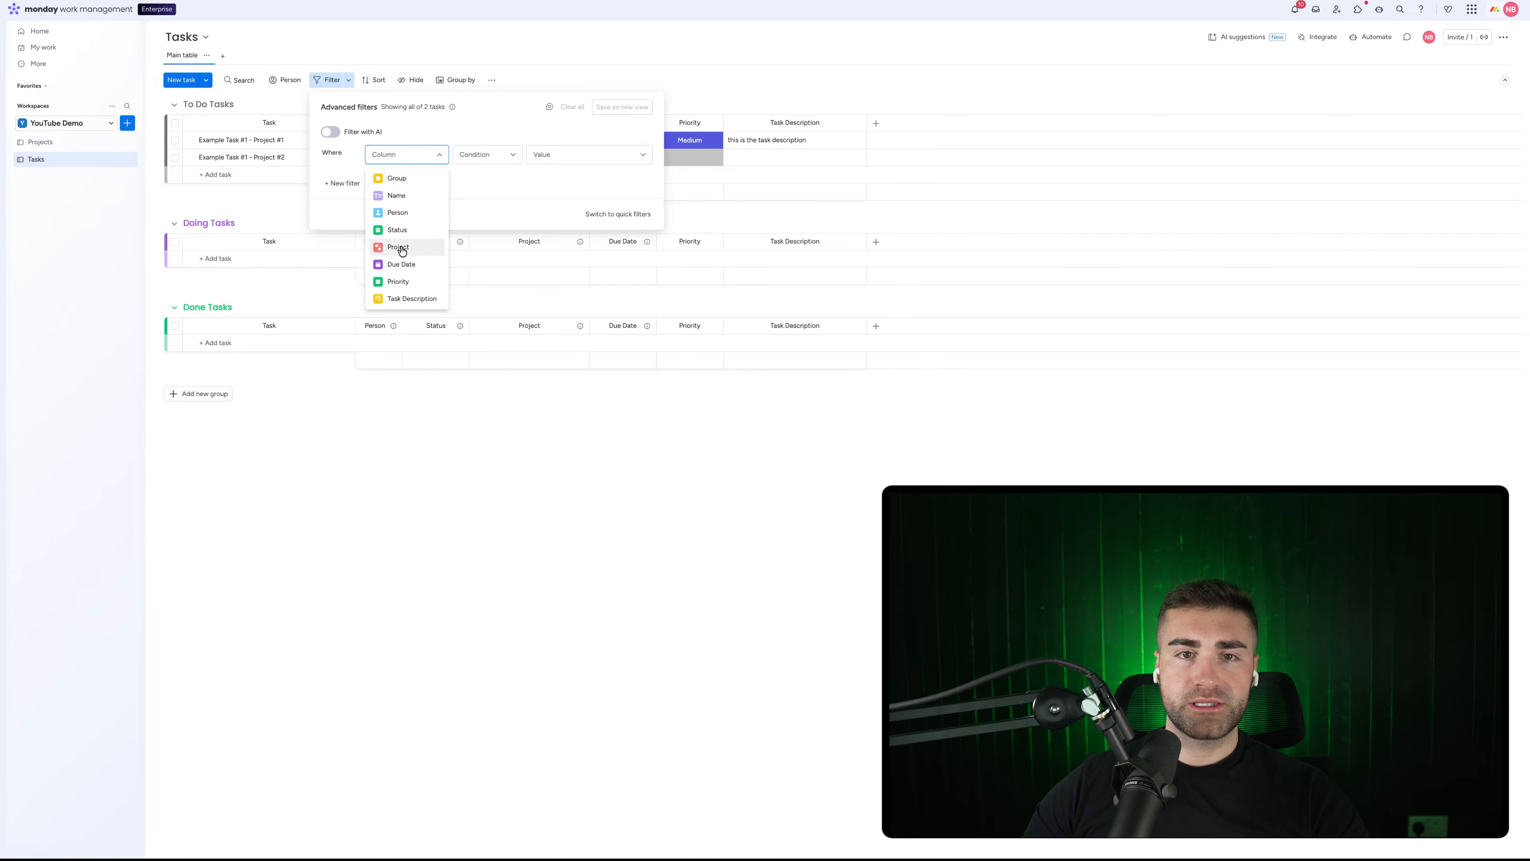
pyautogui.click(396, 247)
pyautogui.click(578, 164)
pyautogui.click(570, 179)
pyautogui.click(690, 447)
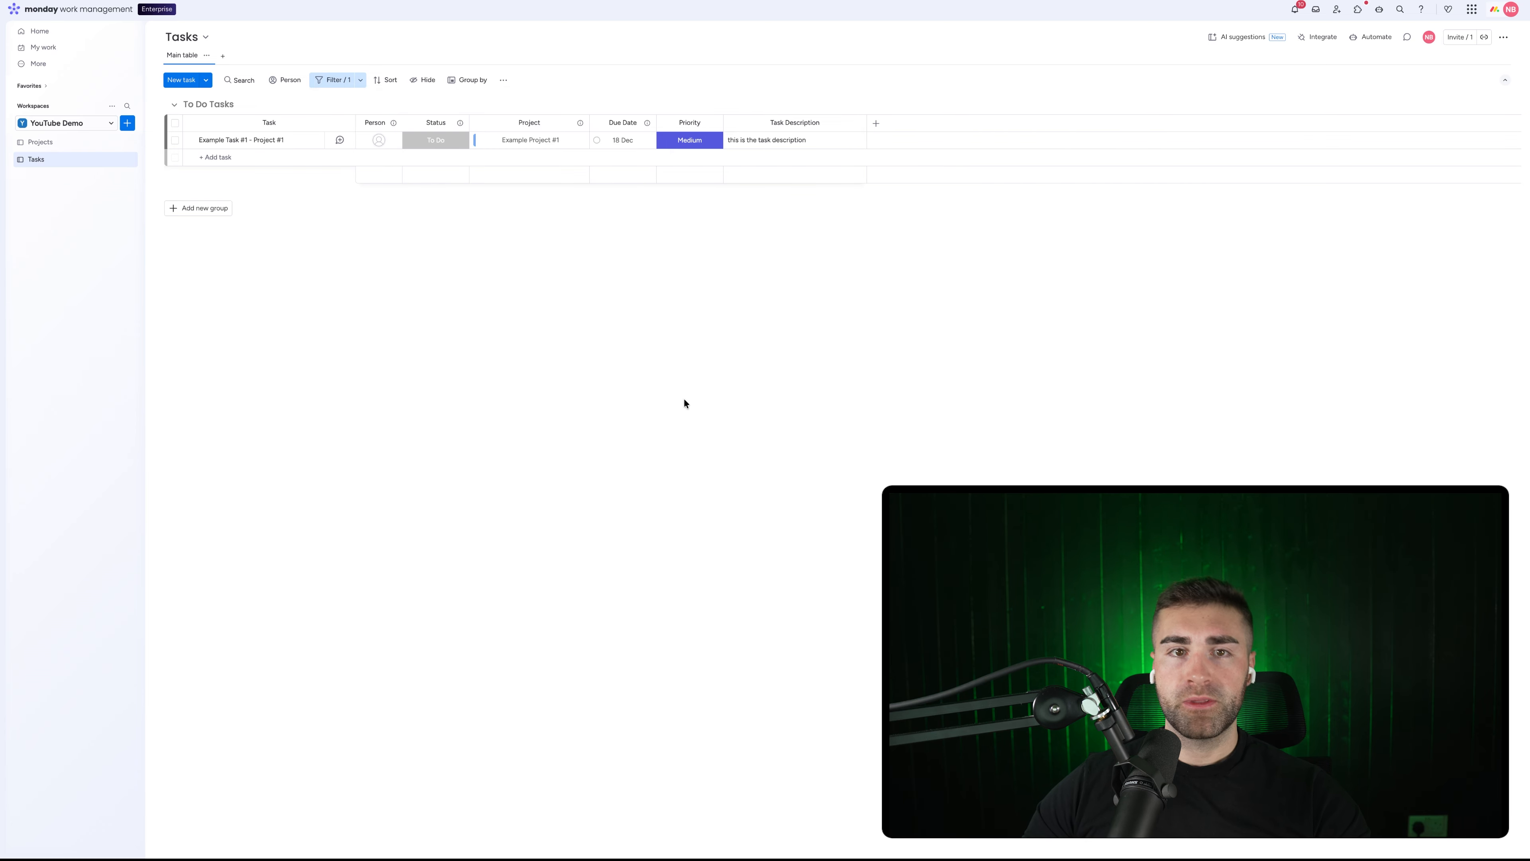
# Remove the Project filter from the Tasks board and close the filter settings
pyautogui.click(352, 80)
pyautogui.click(644, 154)
pyautogui.click(676, 455)
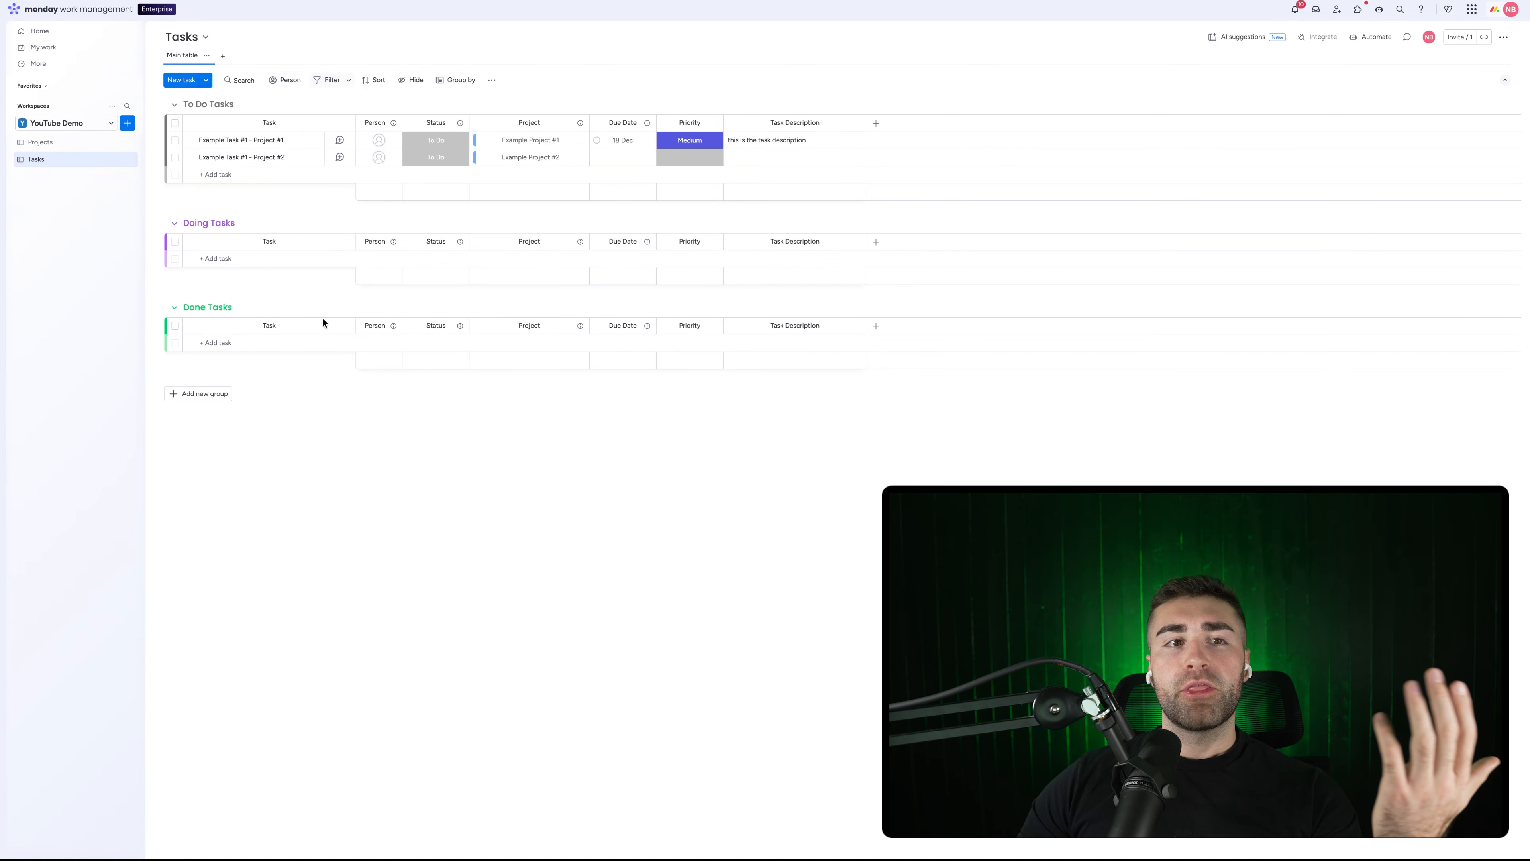
# Add a Mirror column named Task Status to the Projects board, mirroring Status through the Tasks connection
pyautogui.click(94, 146)
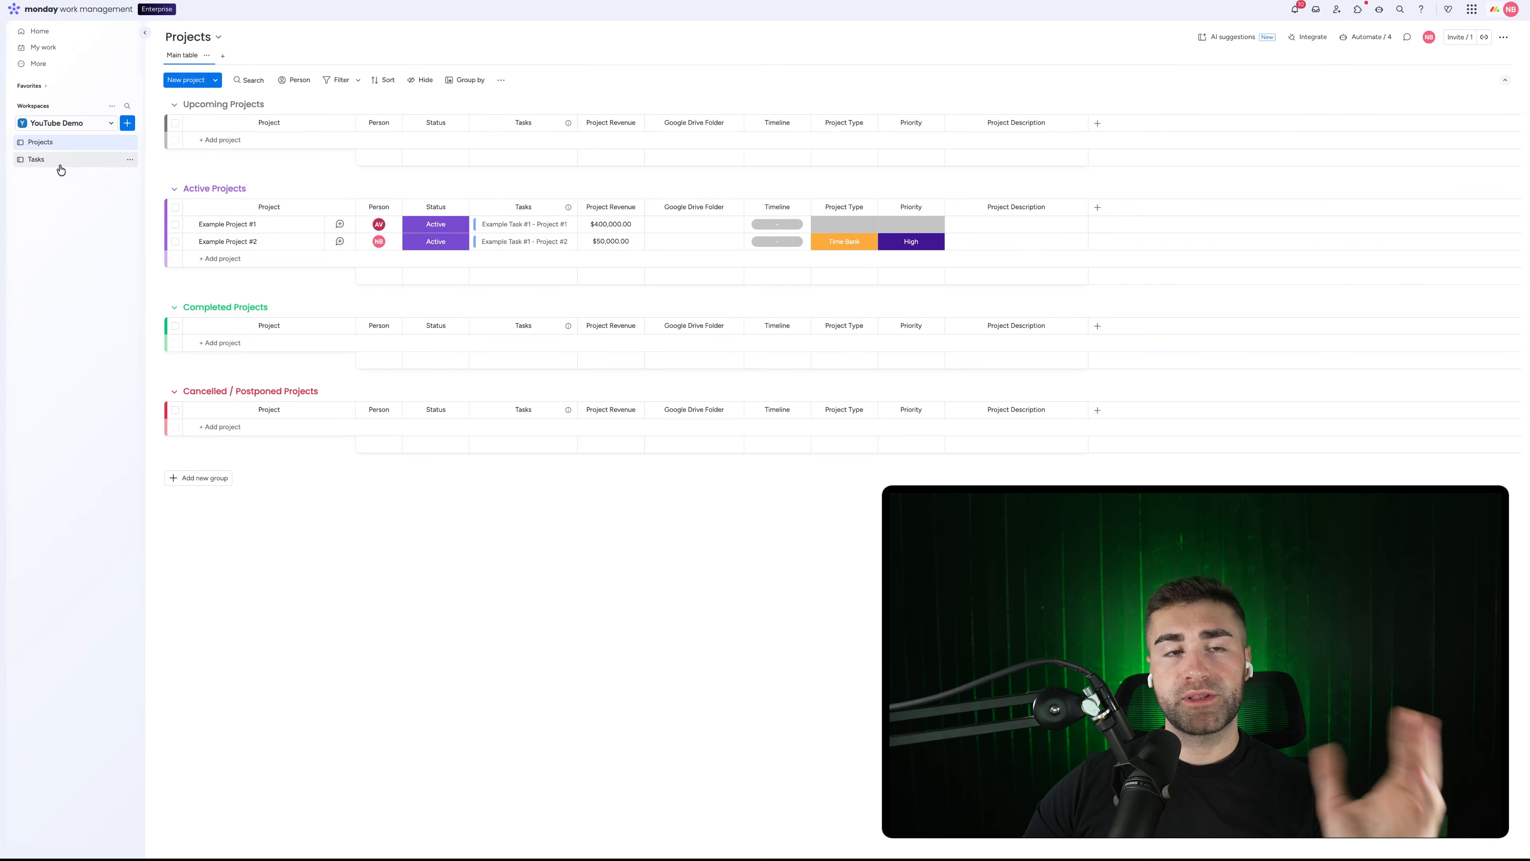
pyautogui.click(1097, 208)
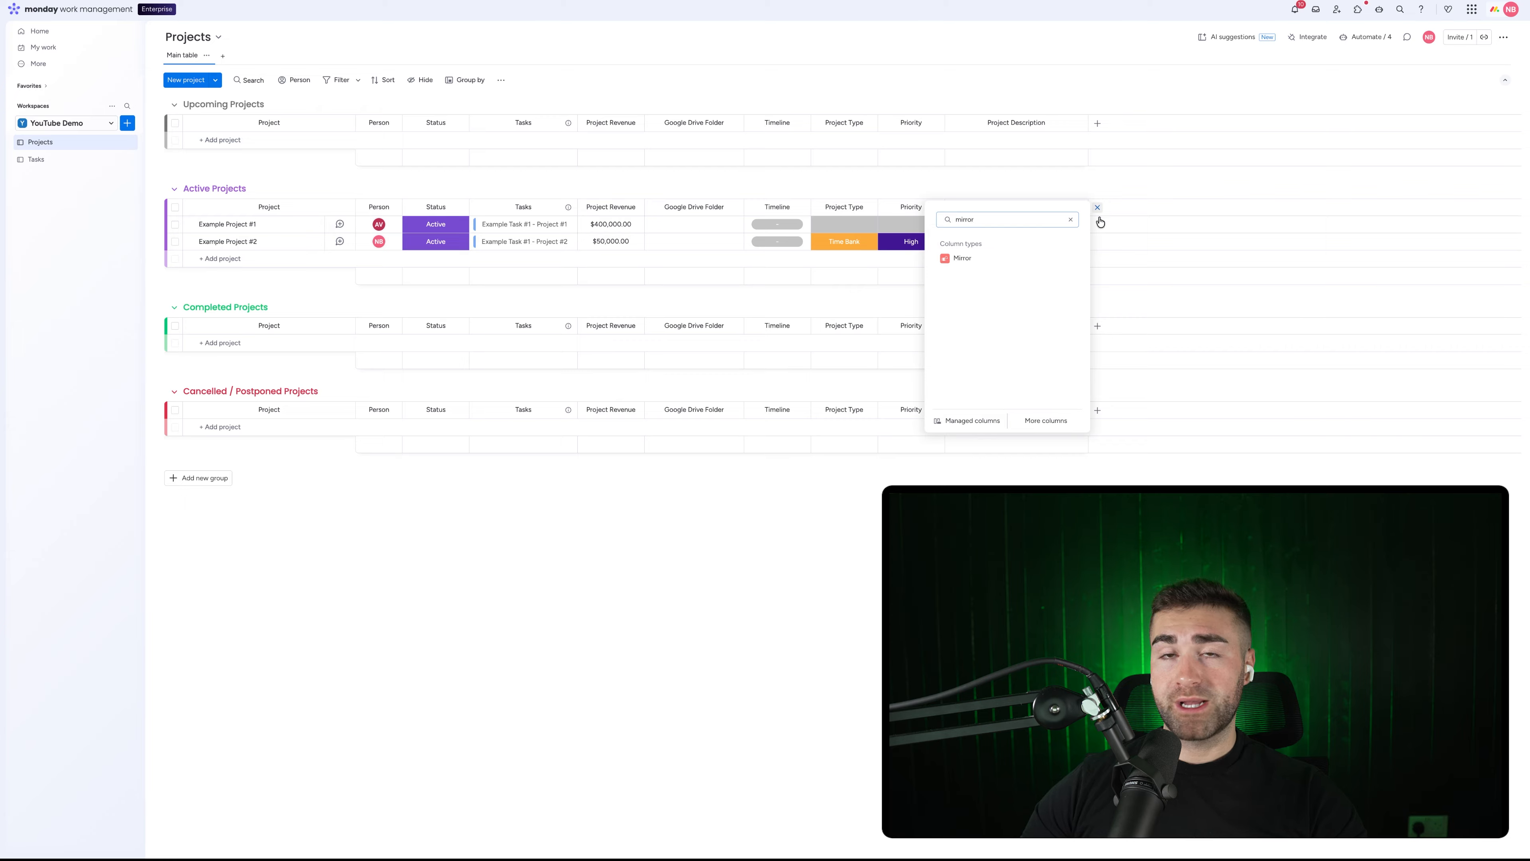
pyautogui.click(1017, 257)
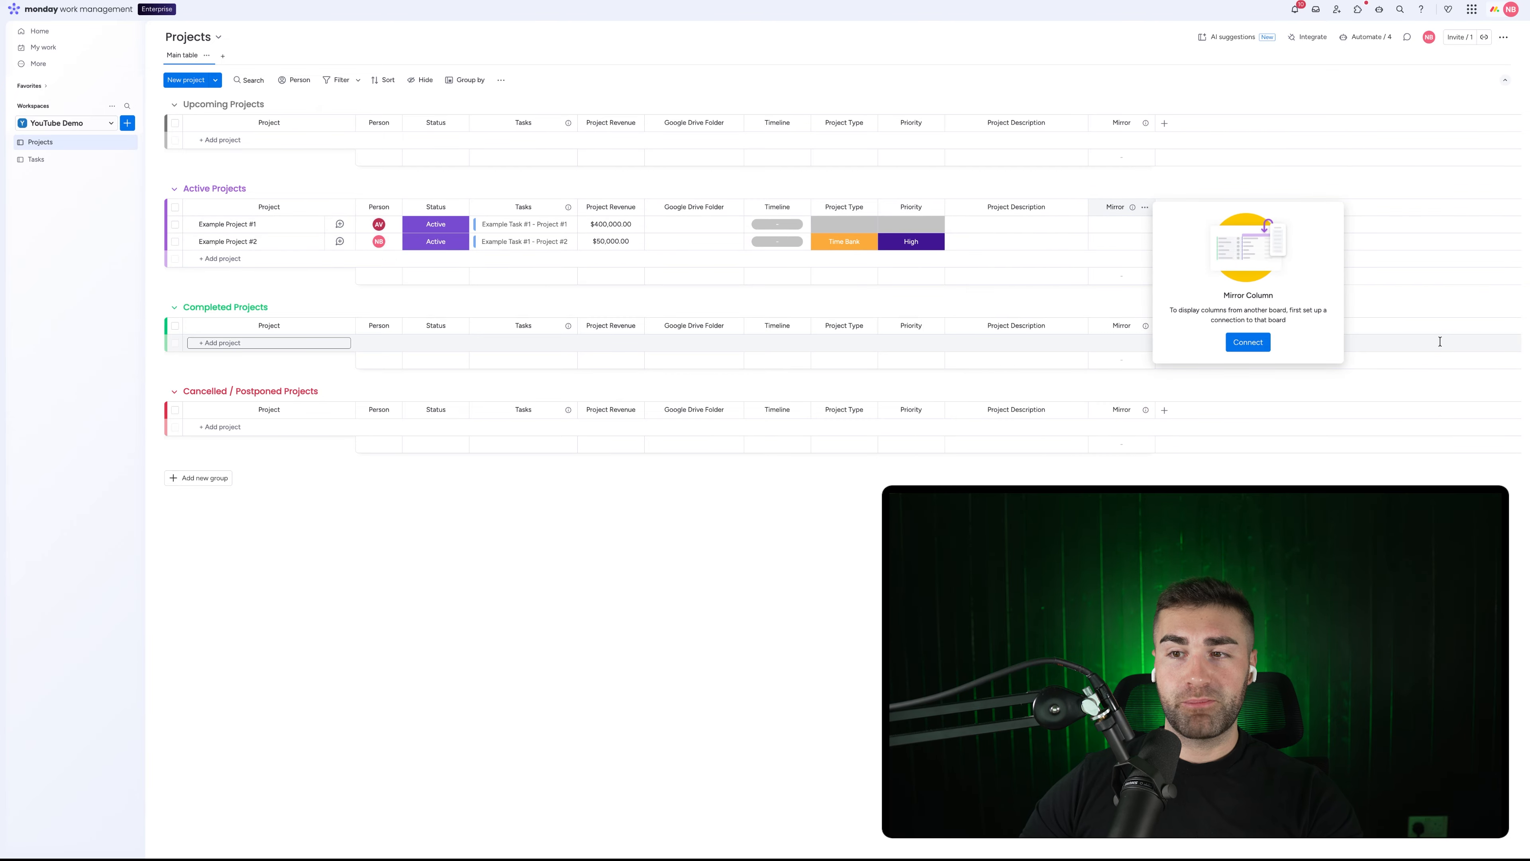
pyautogui.click(1232, 344)
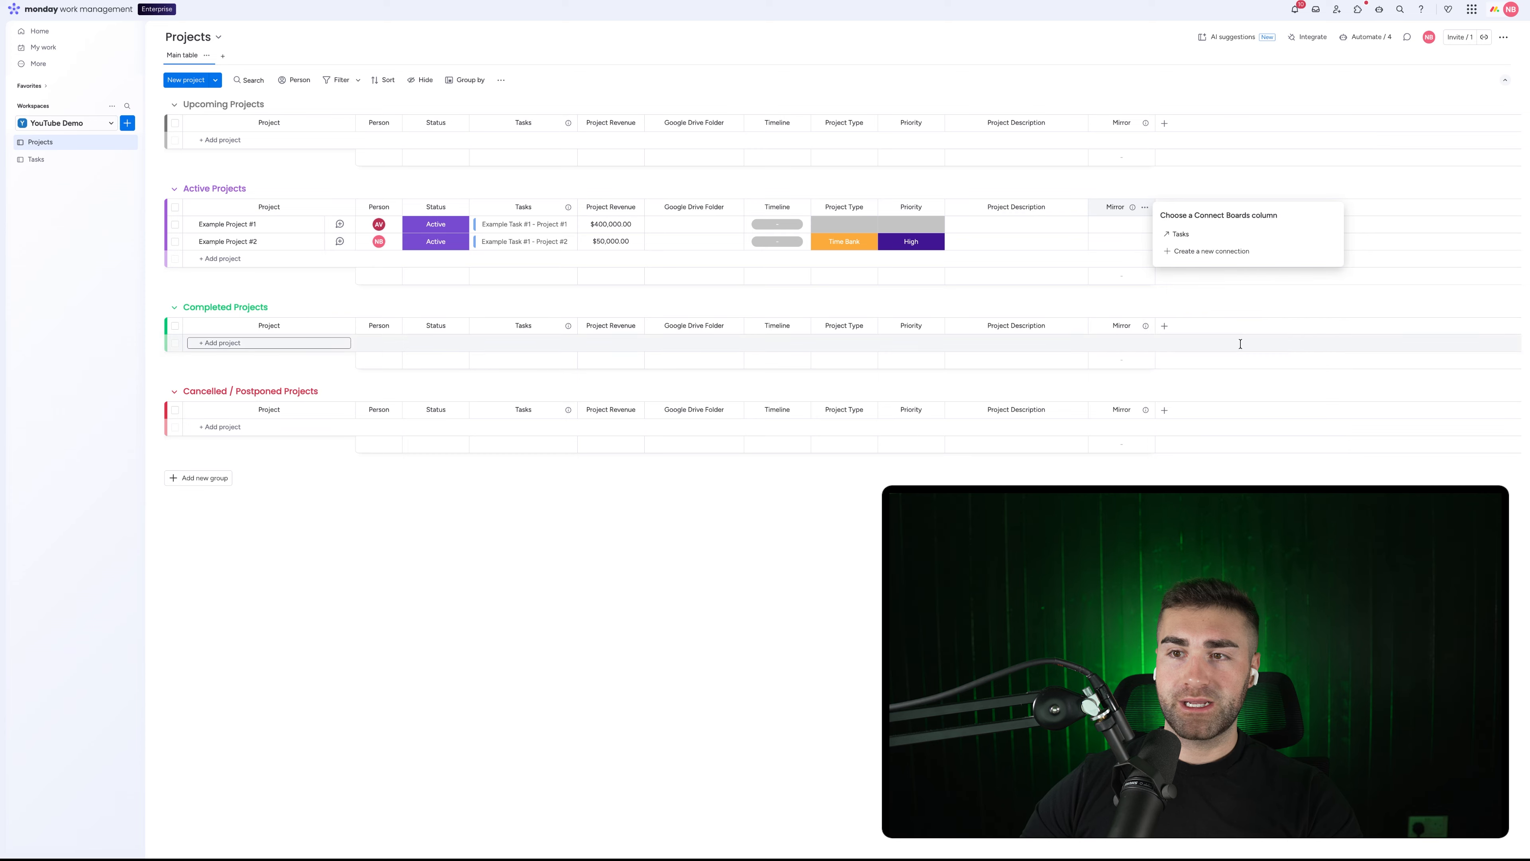
pyautogui.click(1203, 243)
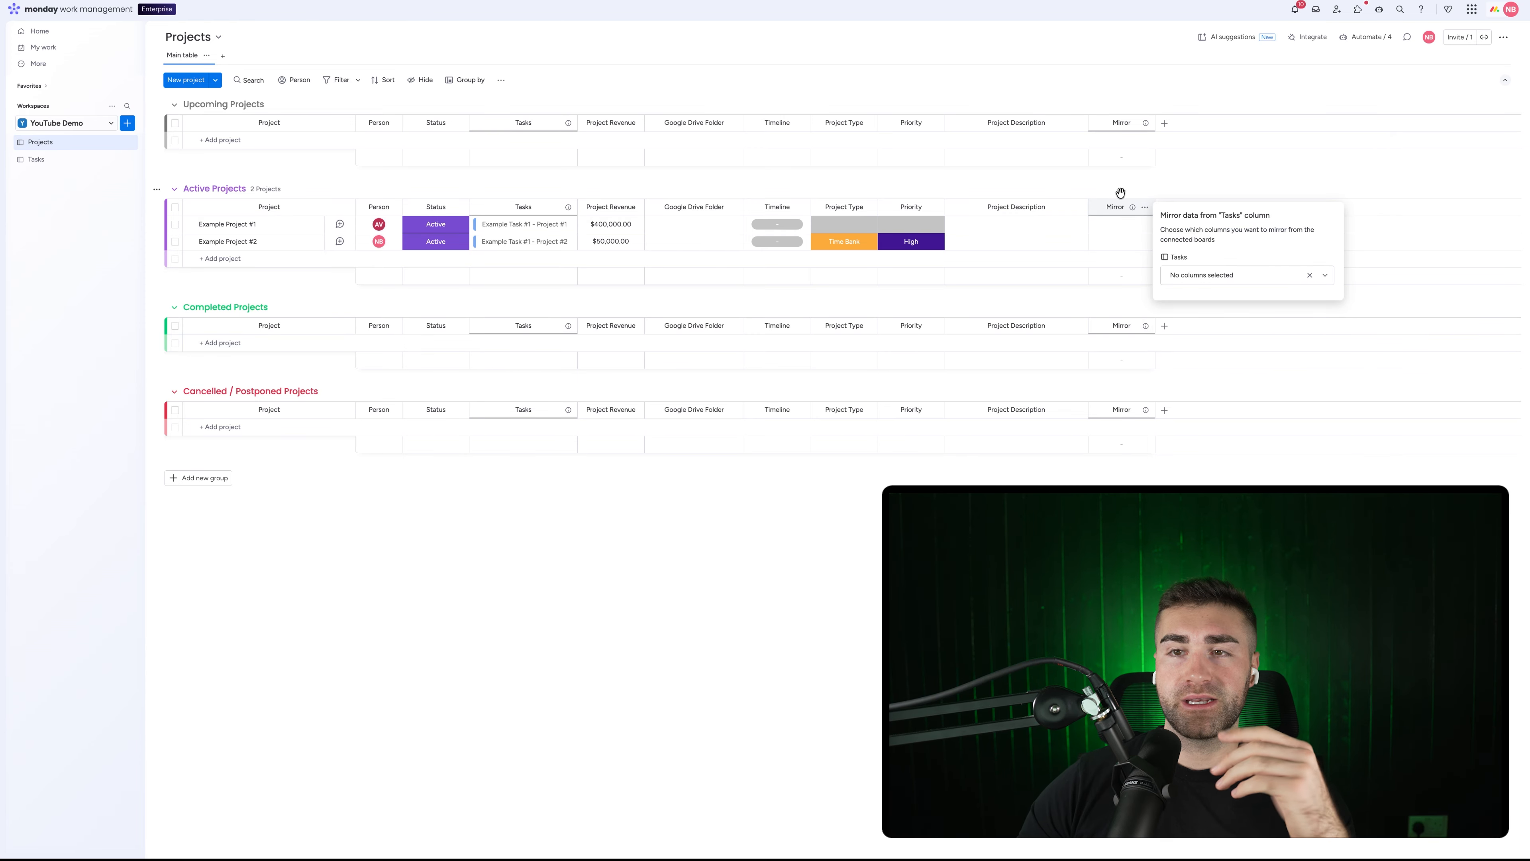
pyautogui.click(1110, 208)
pyautogui.click(1115, 228)
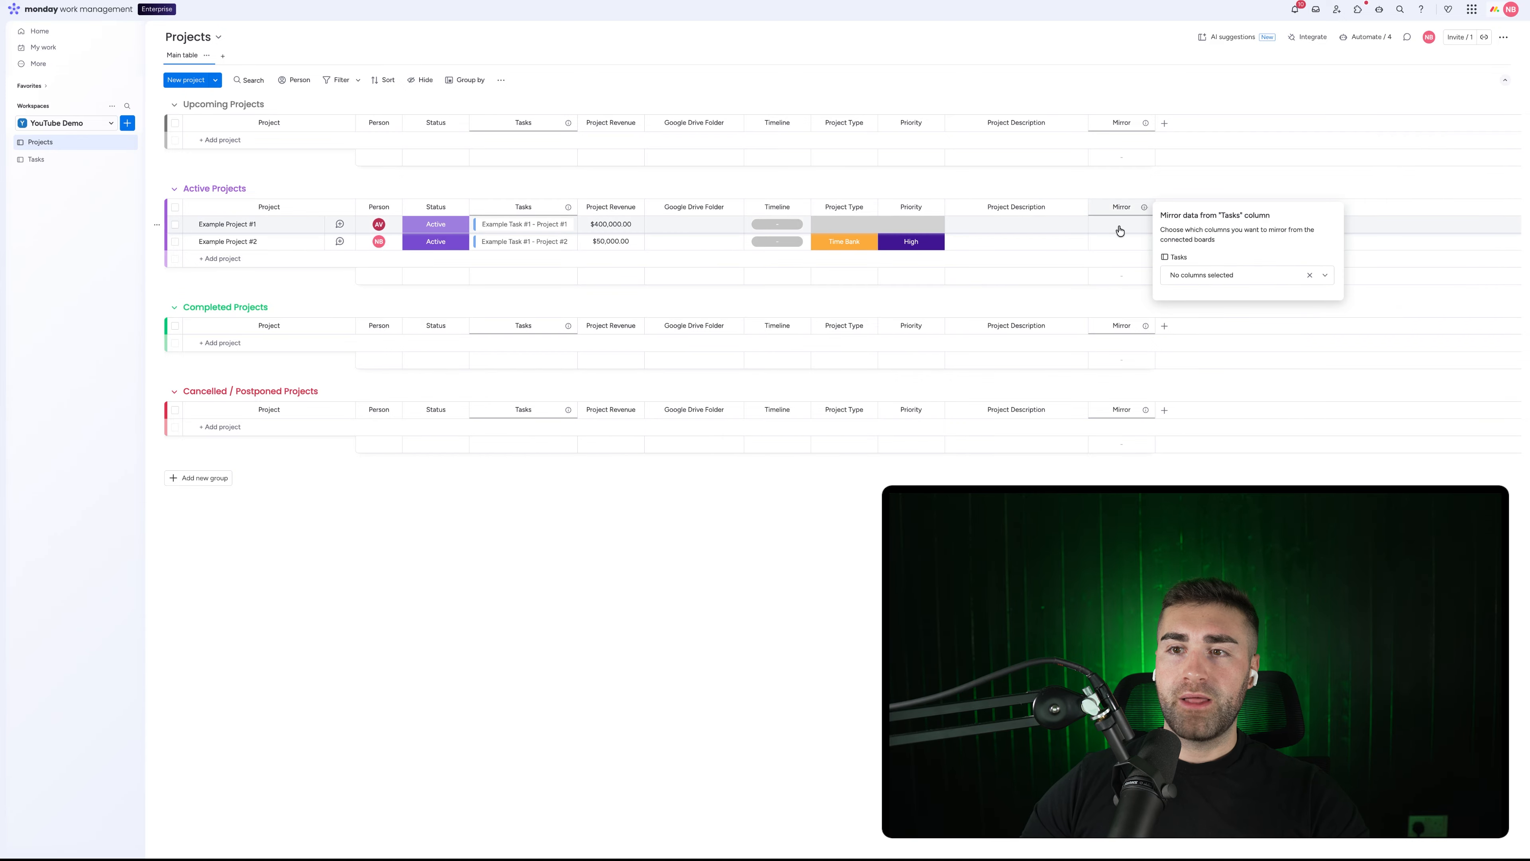
pyautogui.click(1234, 284)
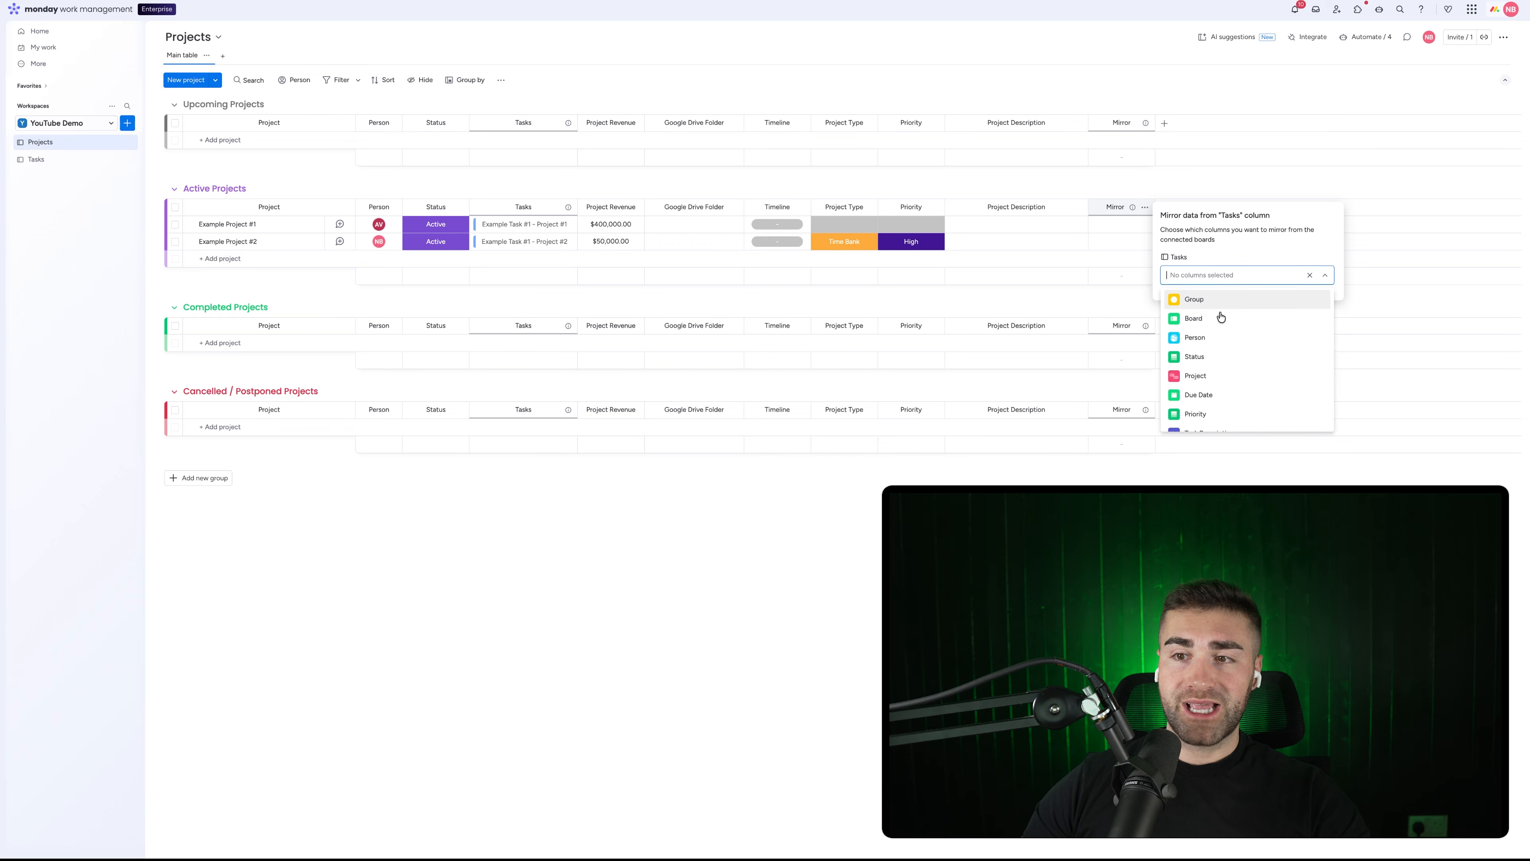
pyautogui.click(1198, 357)
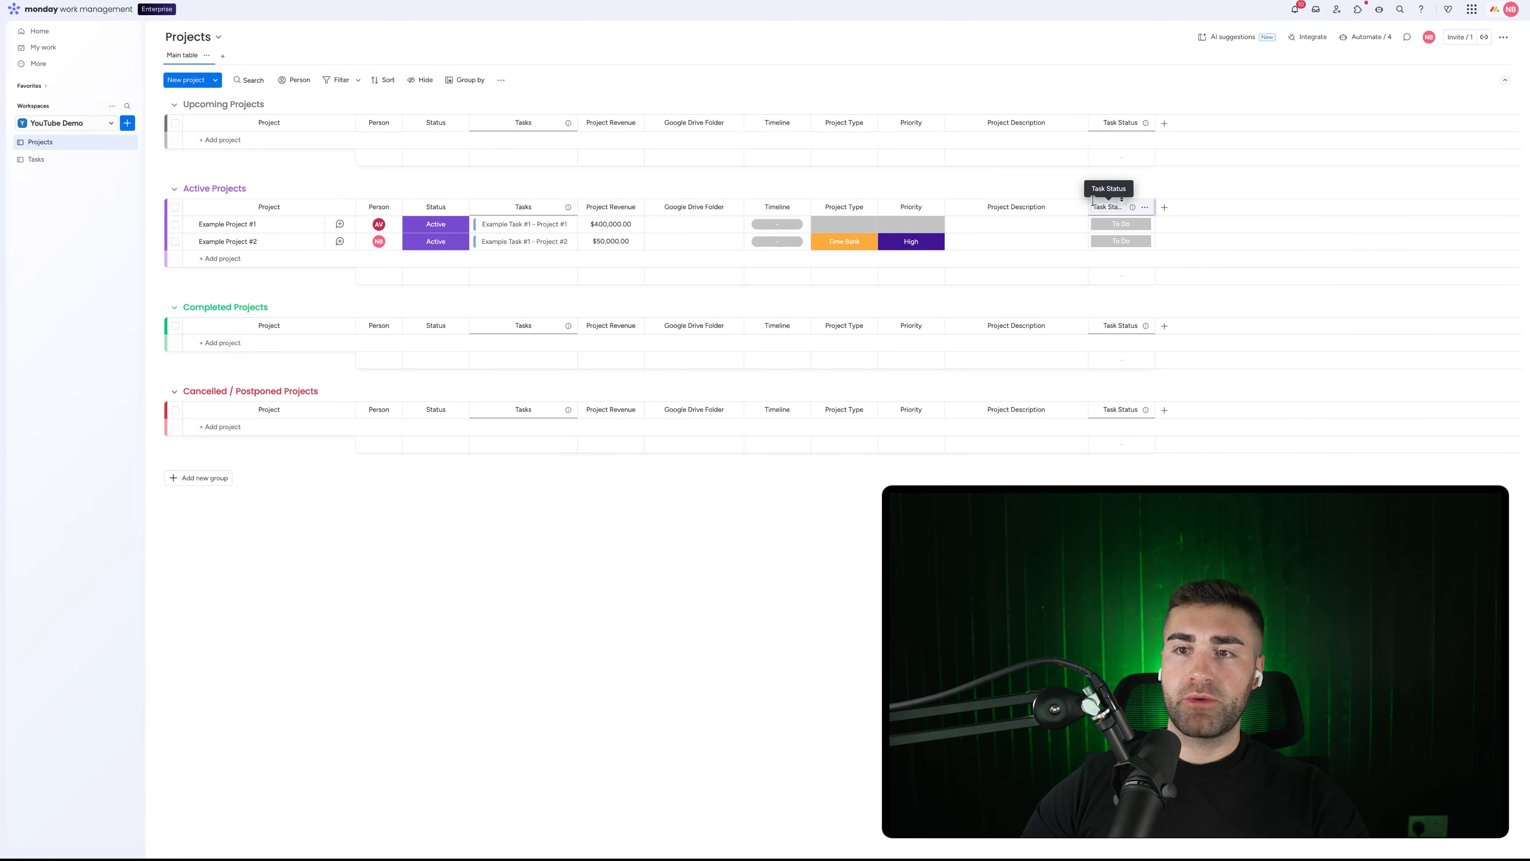
# Move the Task Status column directly after the Tasks column and widen it slightly
pyautogui.moveTo(1092, 201); pyautogui.dragTo(624, 233)
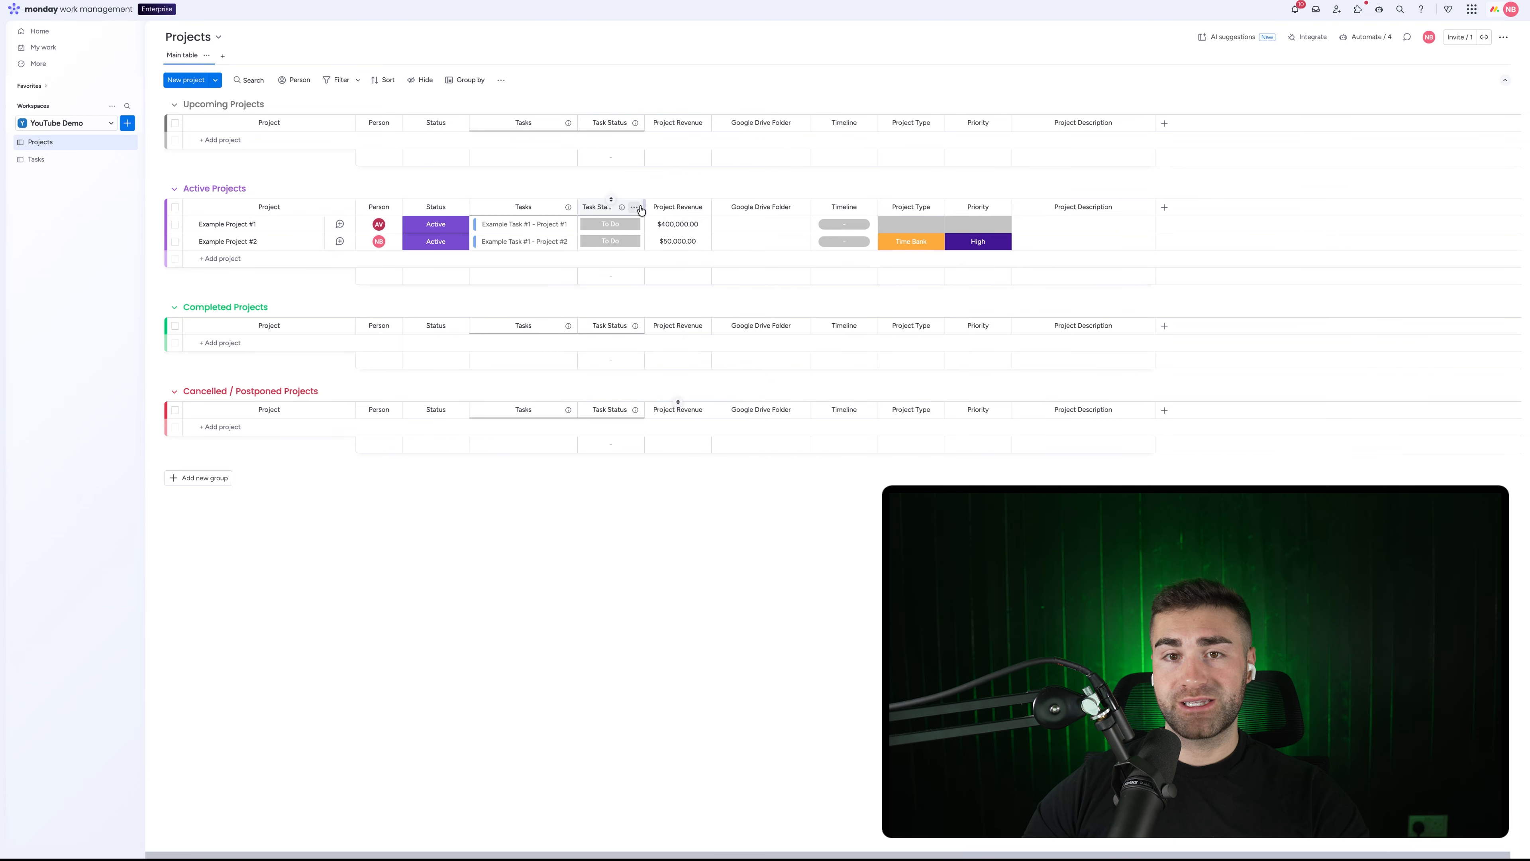
pyautogui.moveTo(645, 207); pyautogui.dragTo(666, 207)
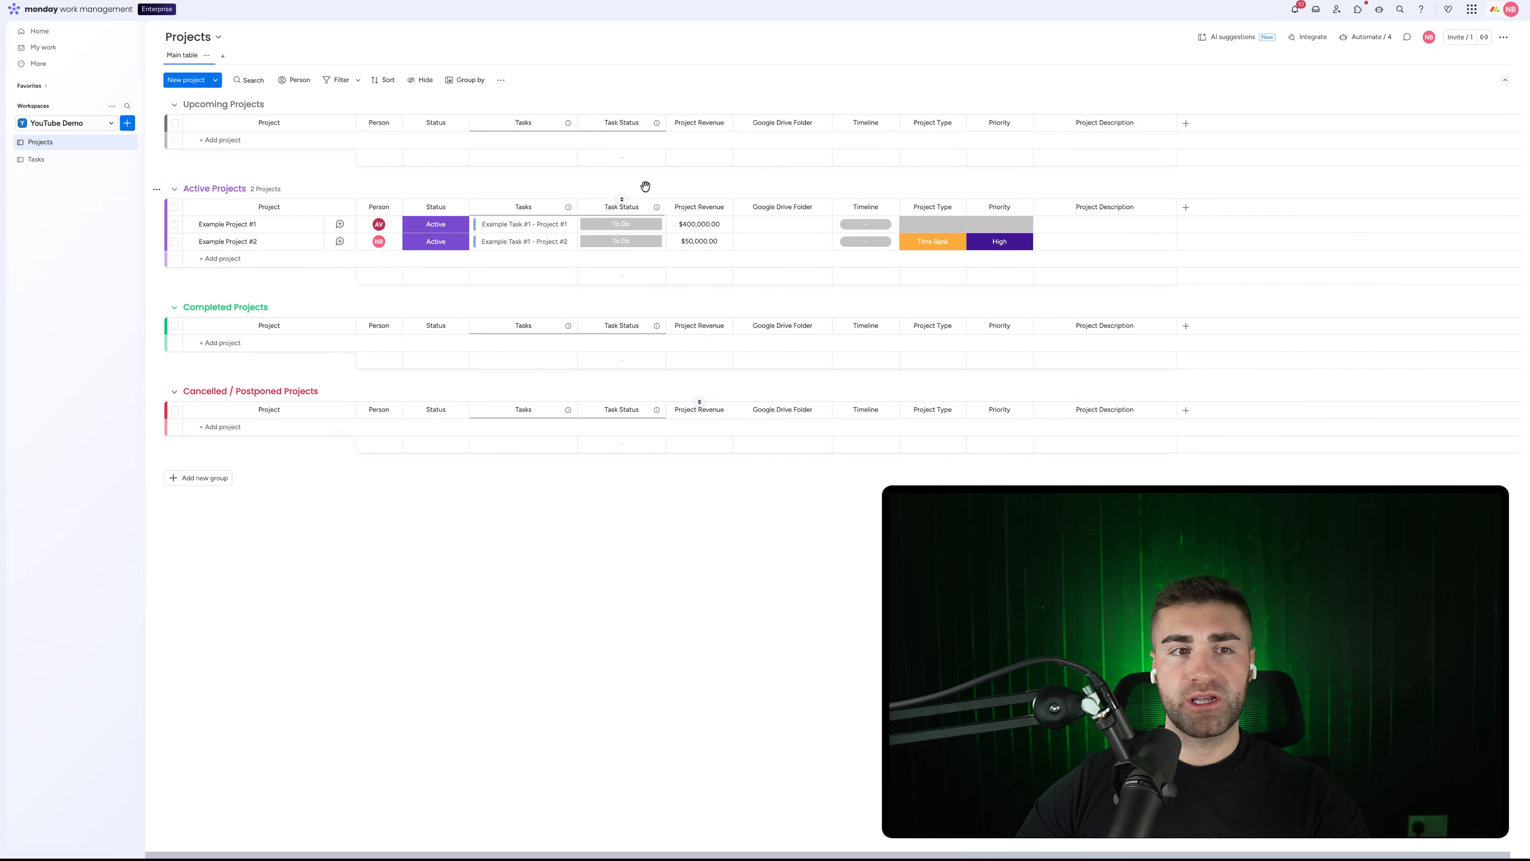
# Add a task named Example Task #3 - Project #1 to the Doing Tasks group and set its status to Doing
pyautogui.click(48, 160)
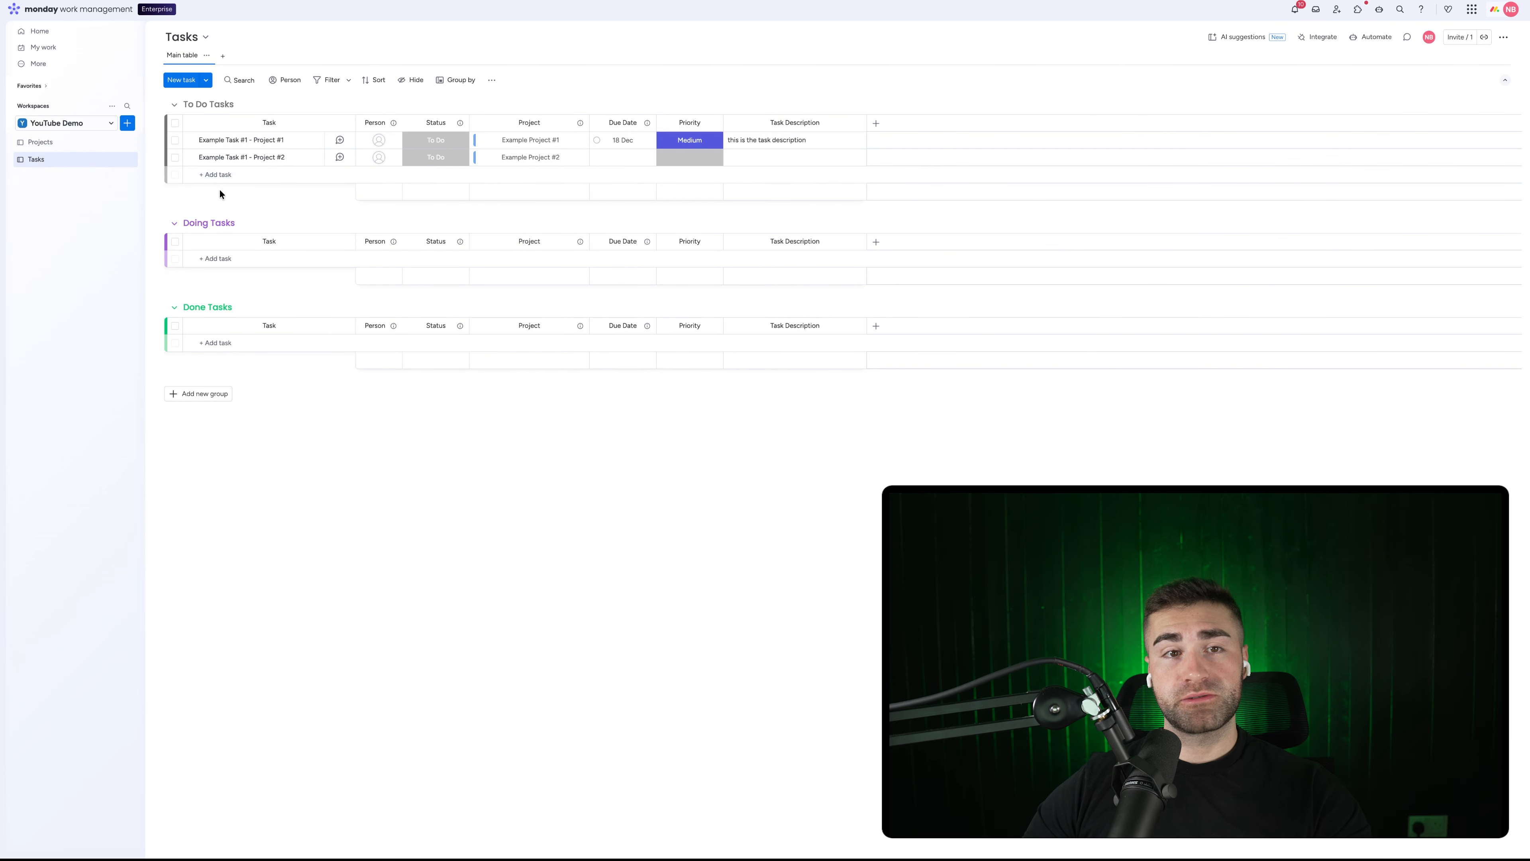
pyautogui.click(207, 259)
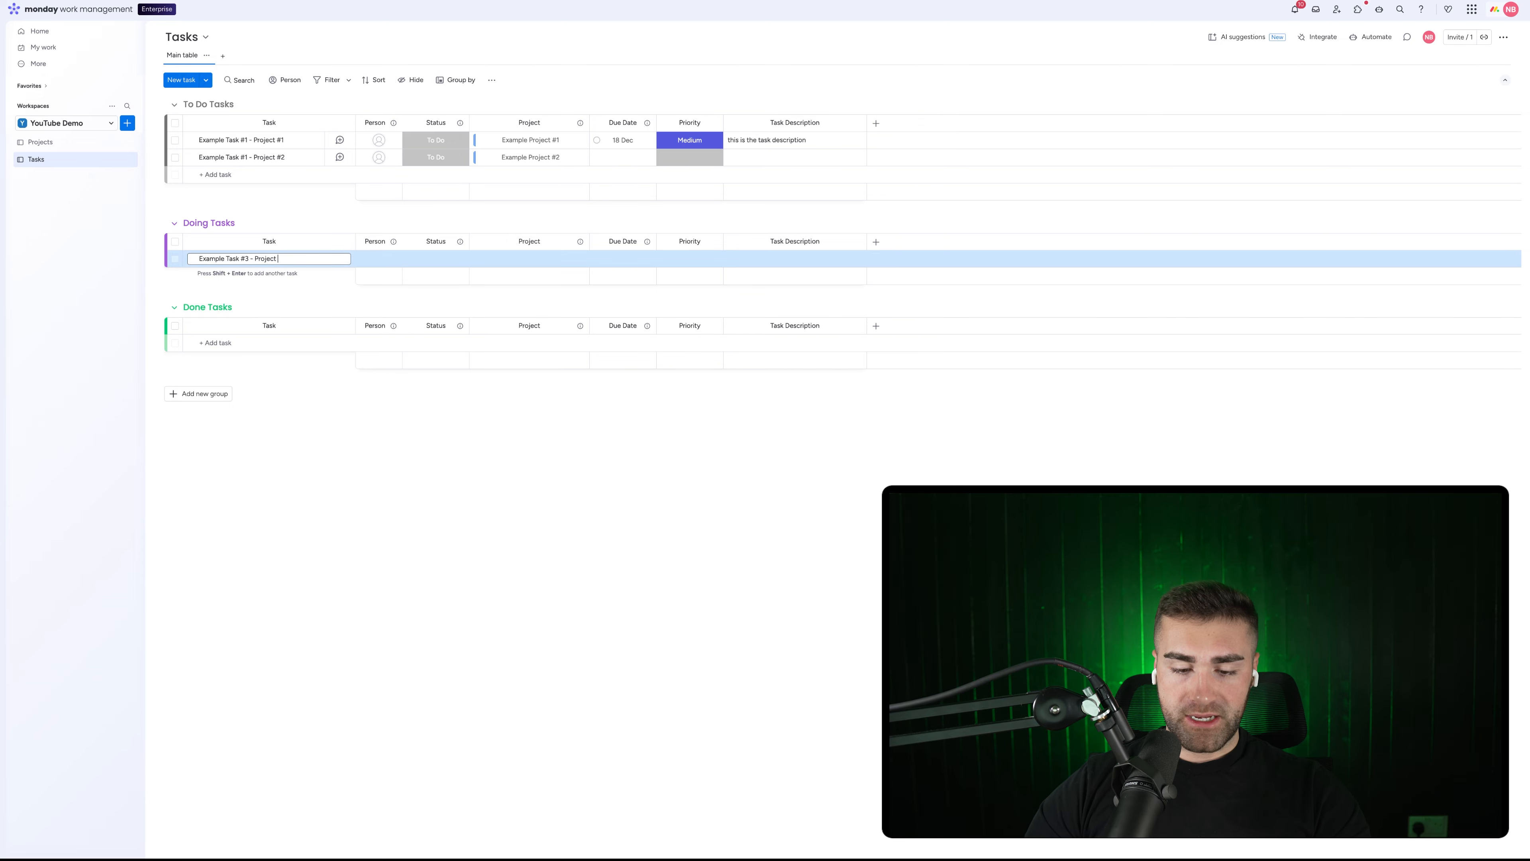
pyautogui.press('Return')
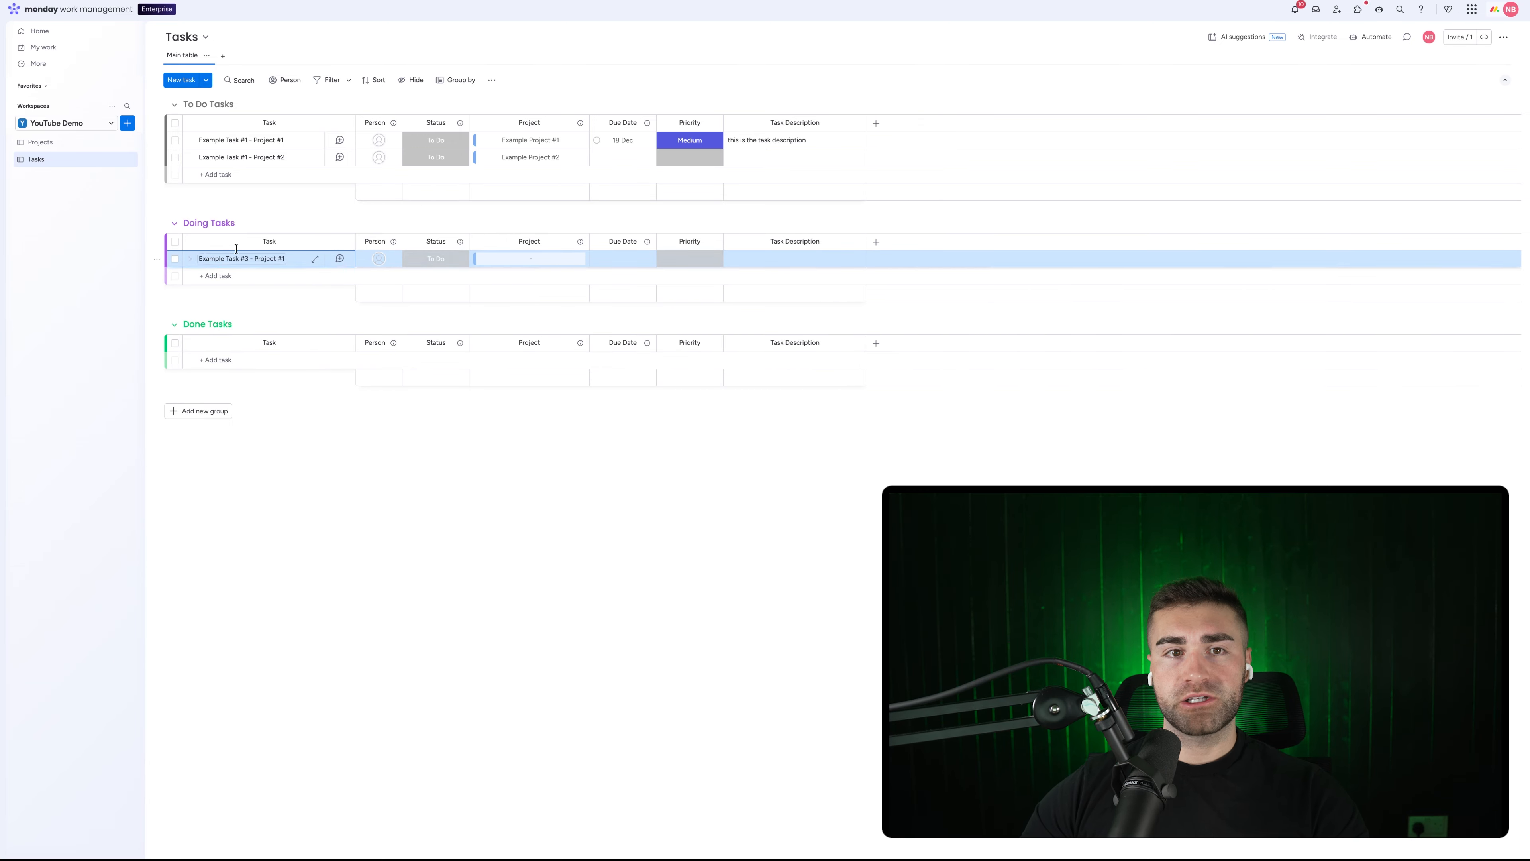
pyautogui.click(453, 262)
pyautogui.click(447, 306)
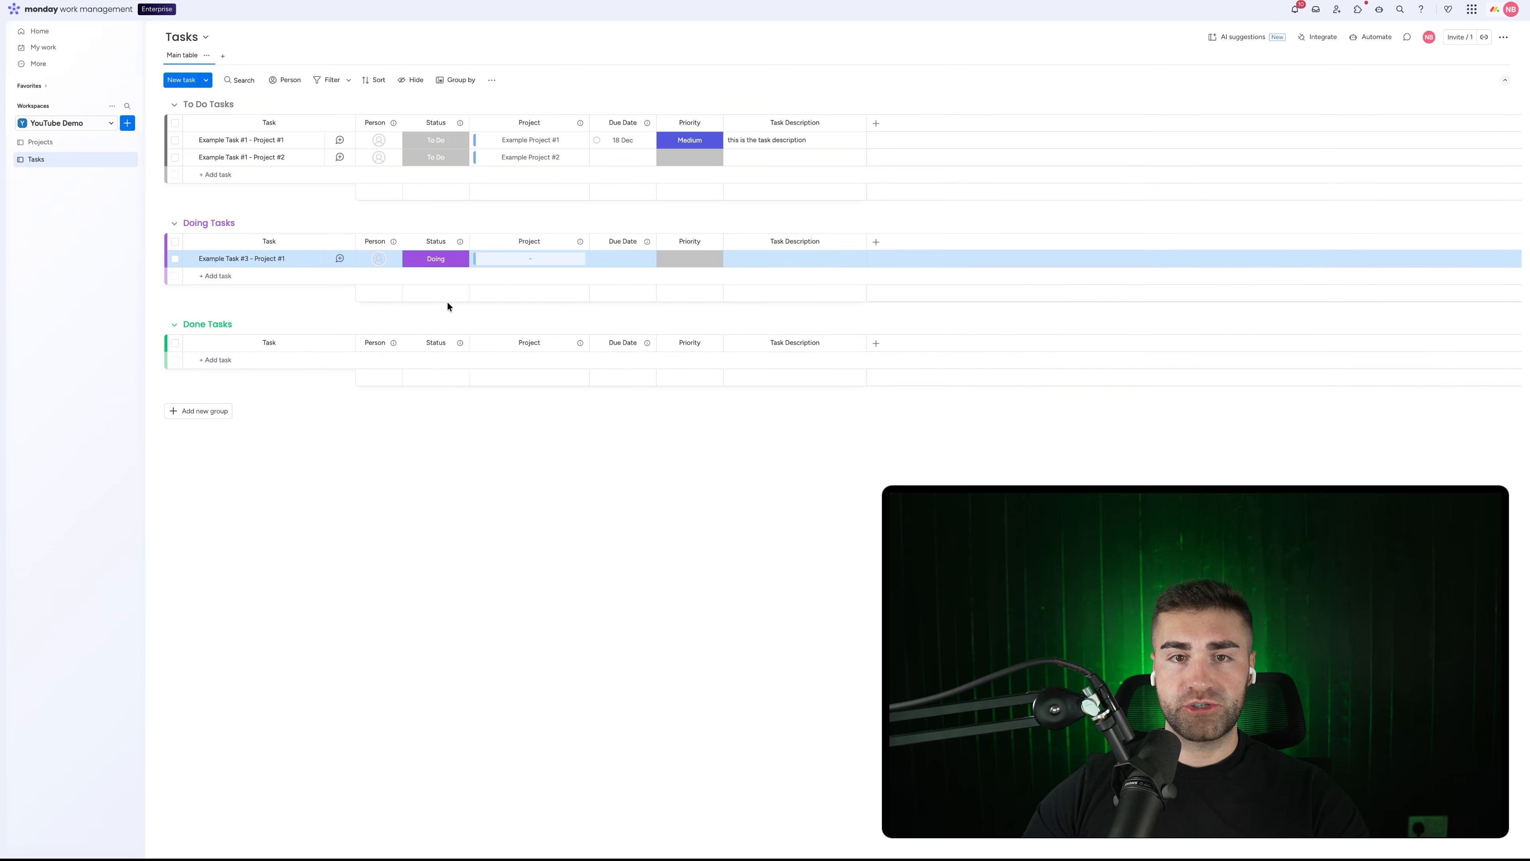
# Link Example Task #3 - Project #1 to Example Project #1 and check its Task Status on the Projects board
pyautogui.click(477, 259)
pyautogui.click(451, 385)
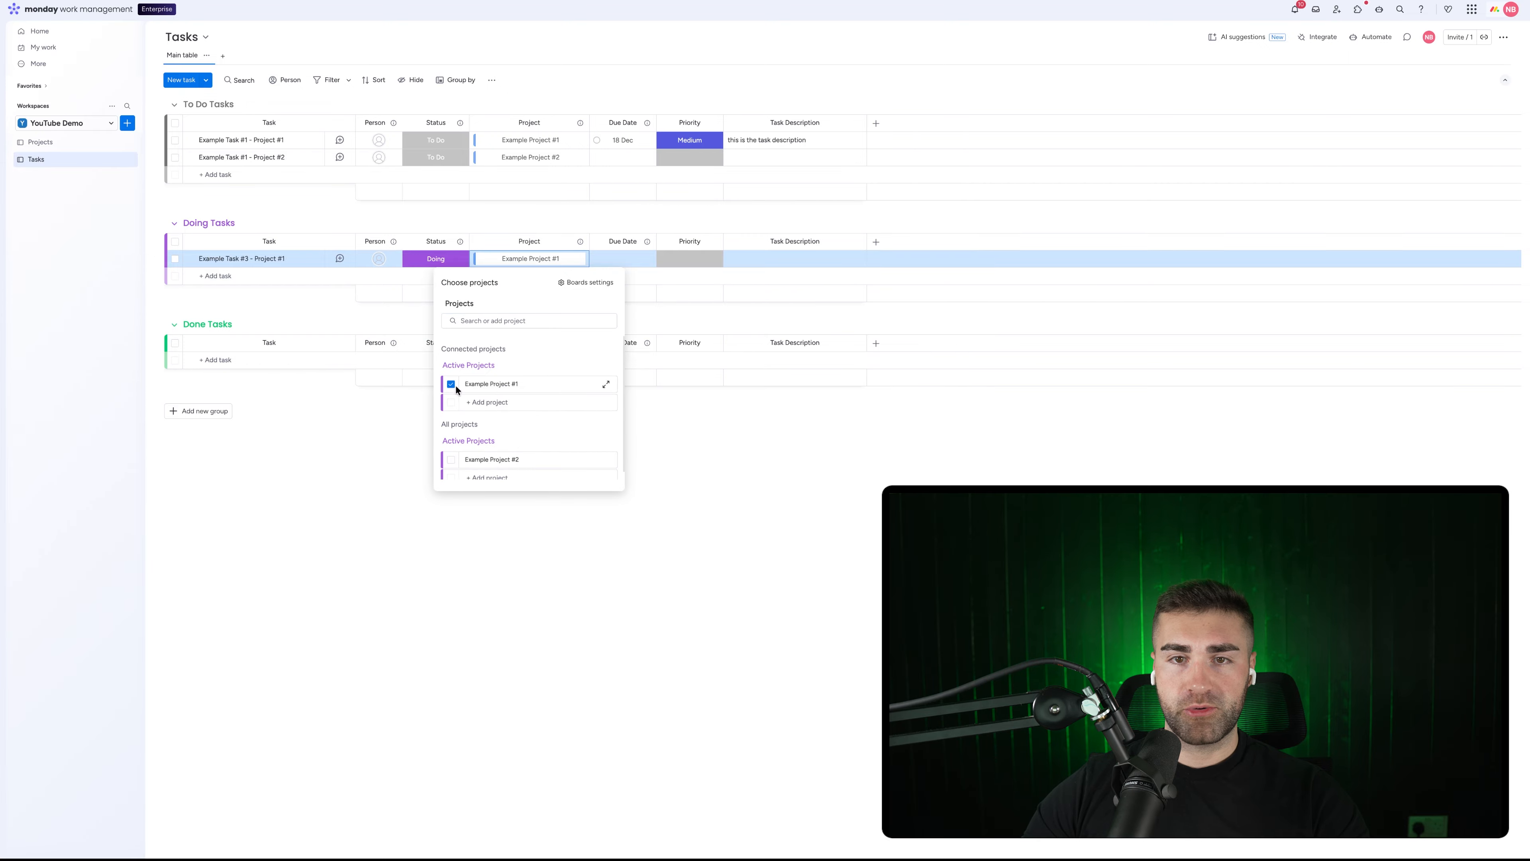
pyautogui.click(728, 492)
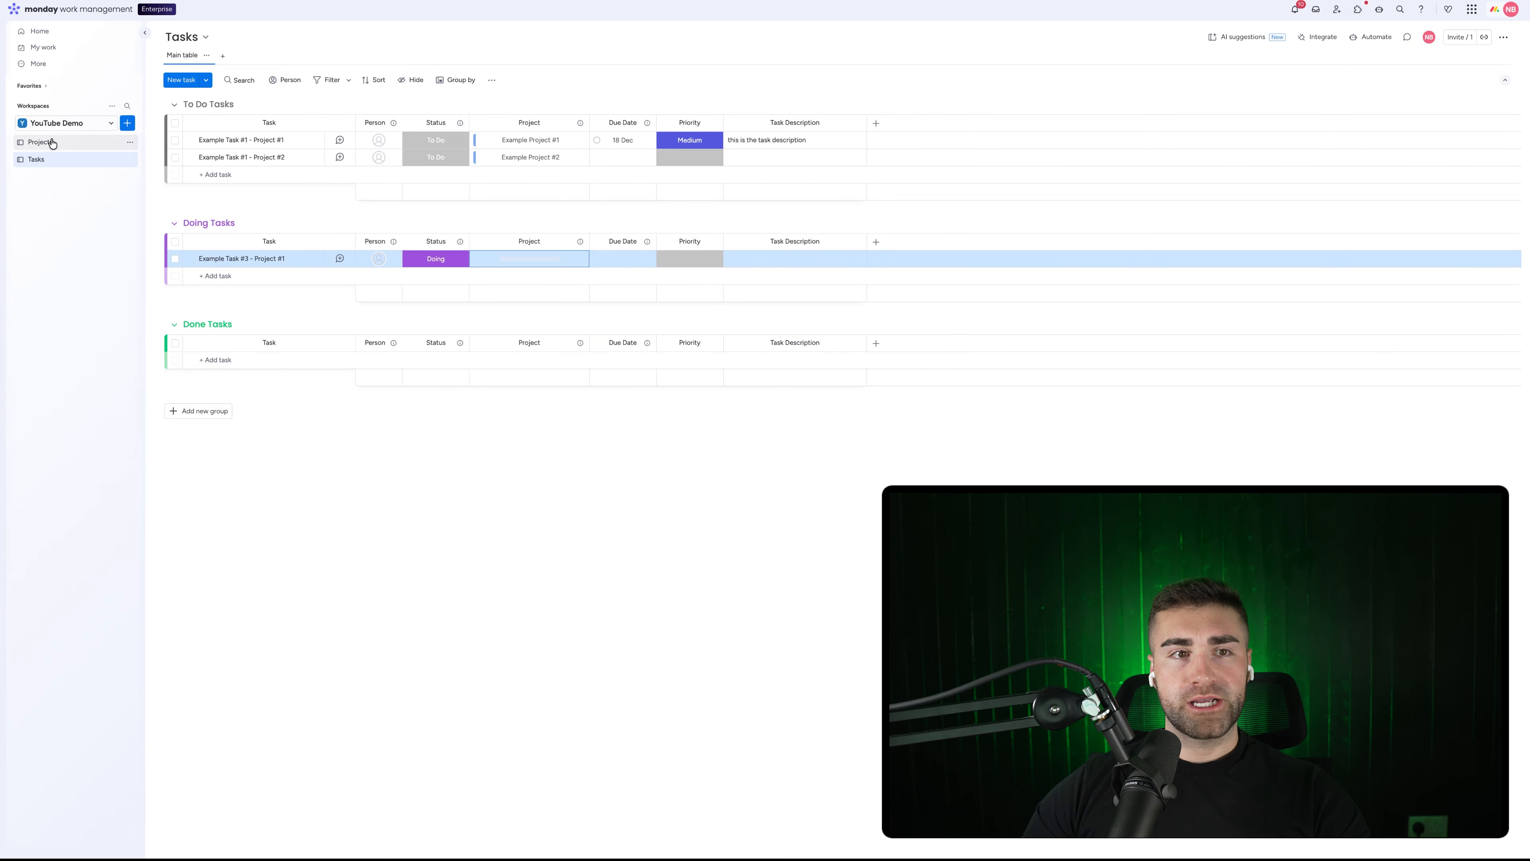
pyautogui.click(41, 141)
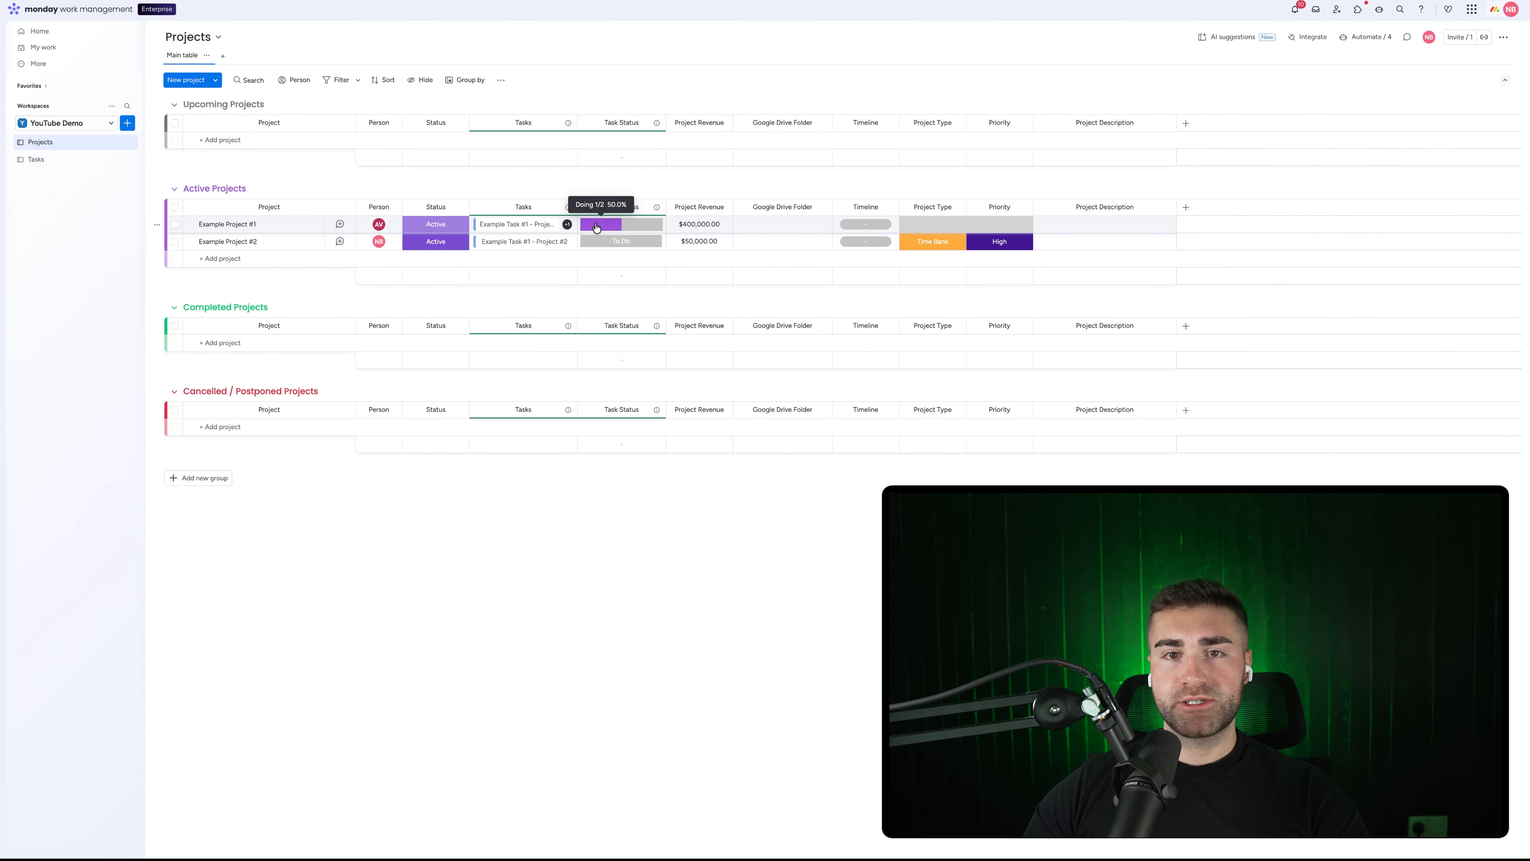
# Set Example Task #3 - Project #1 to Done within the Done Tasks group and check the mirrored status on the Projects board
pyautogui.click(53, 159)
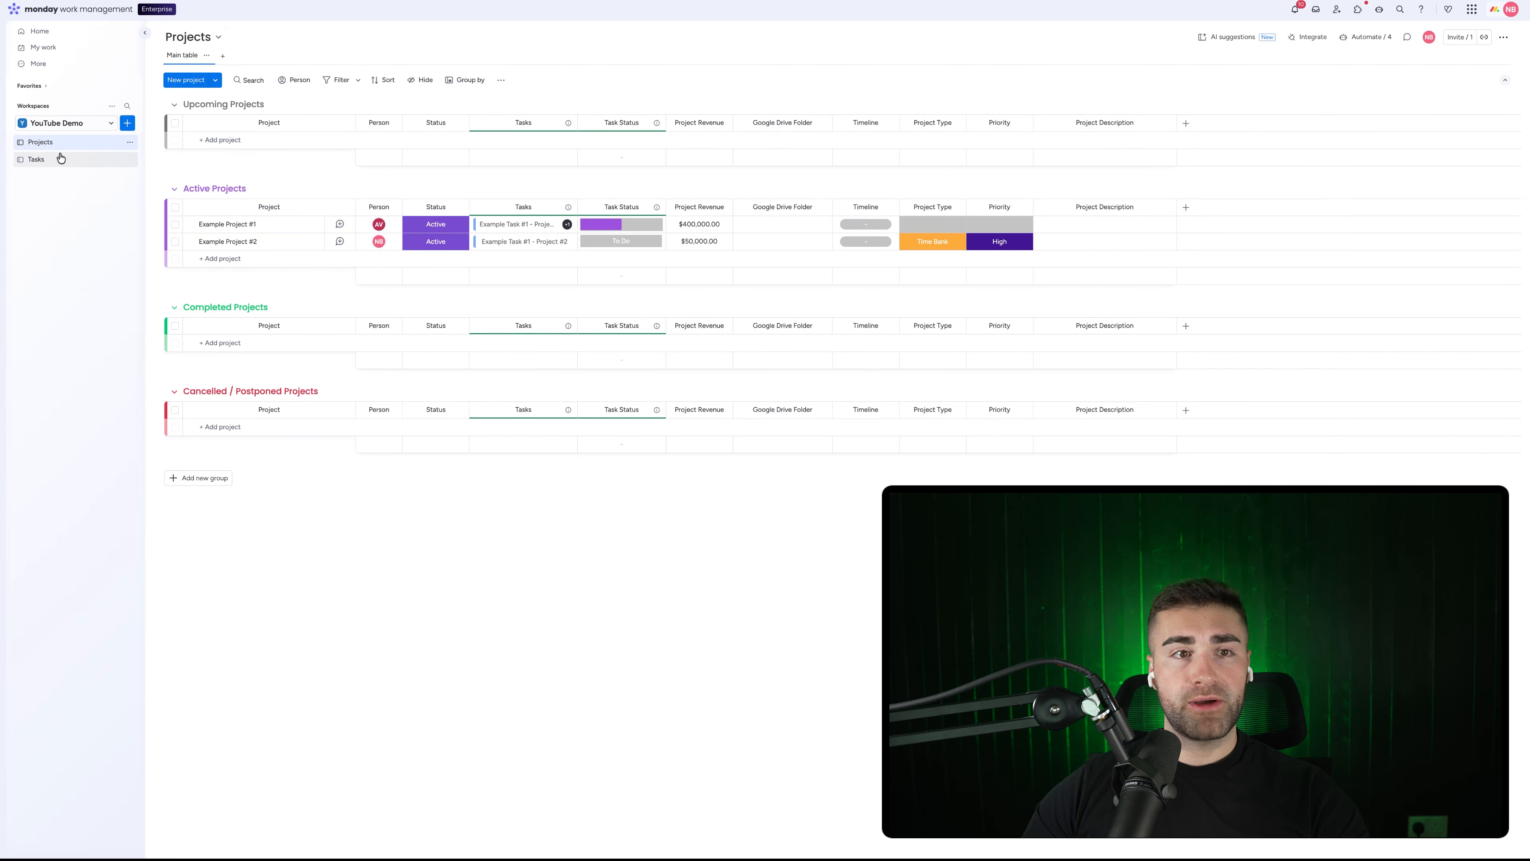
pyautogui.click(435, 258)
pyautogui.click(434, 325)
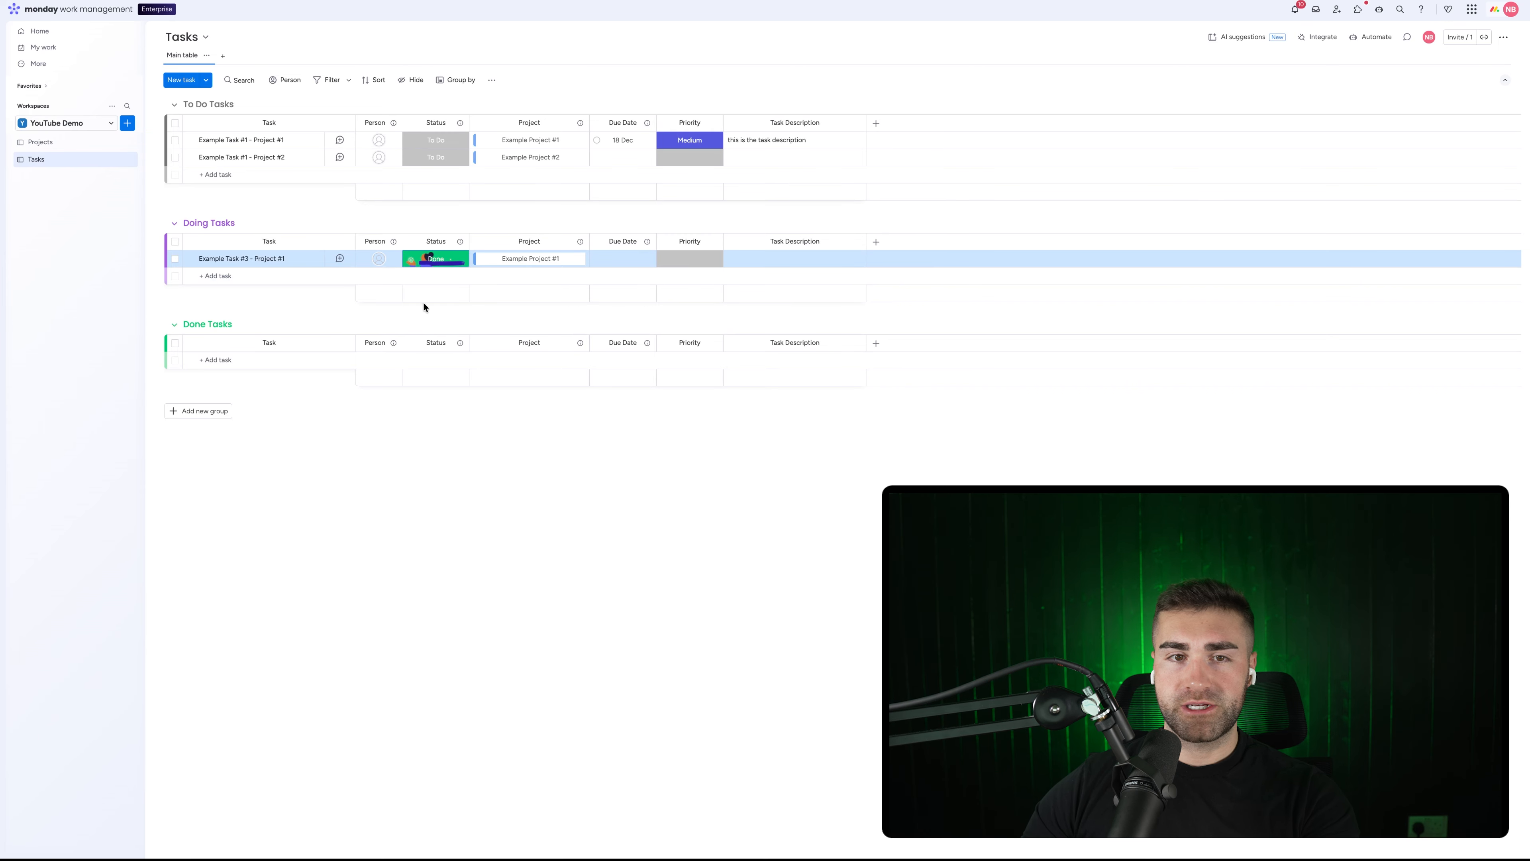
pyautogui.moveTo(304, 261); pyautogui.dragTo(300, 346)
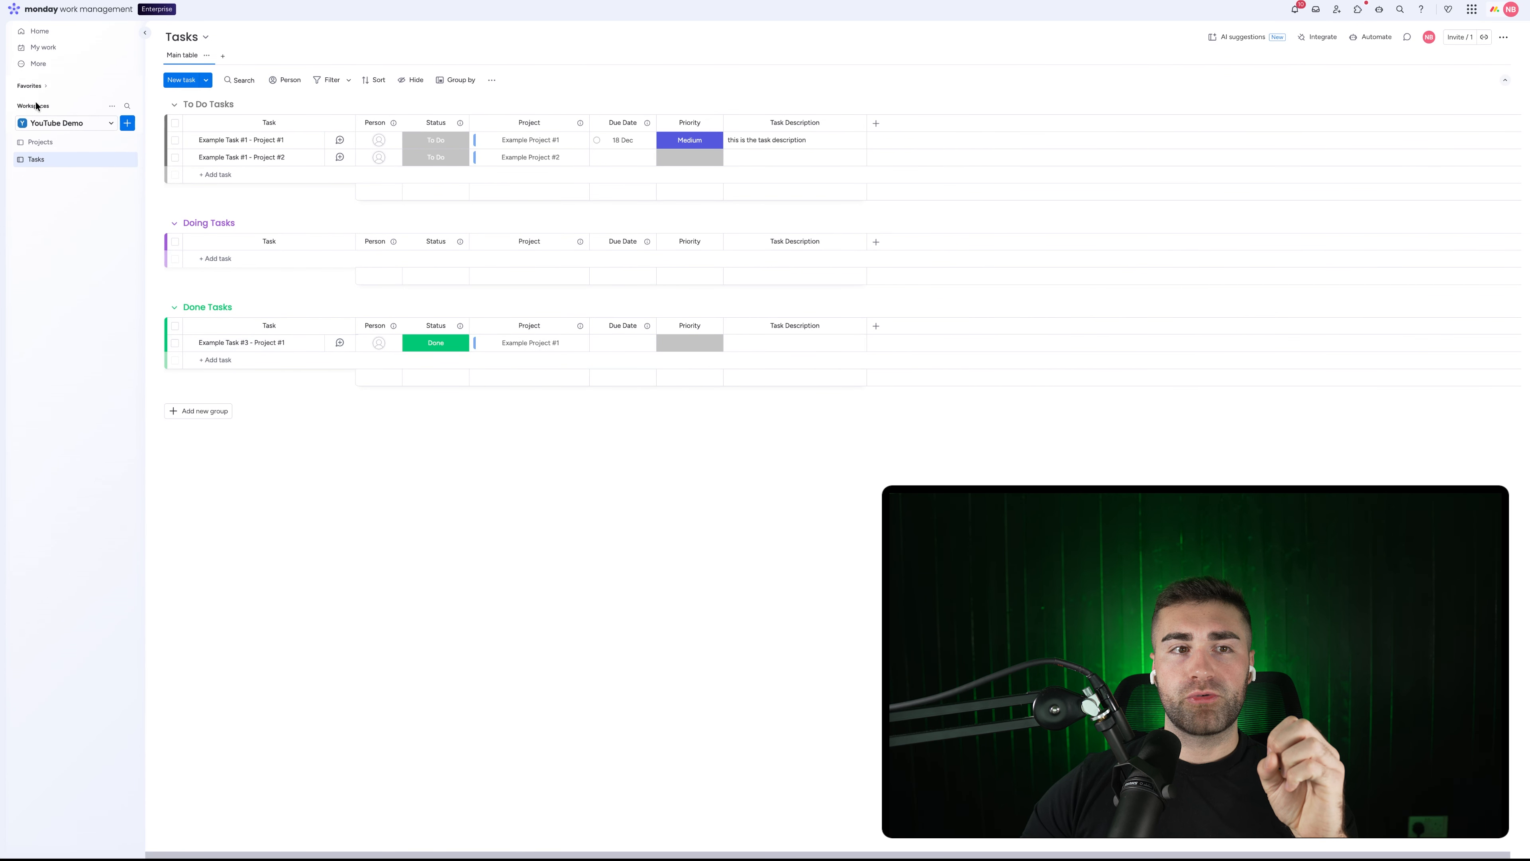
pyautogui.click(40, 142)
pyautogui.moveTo(601, 233)
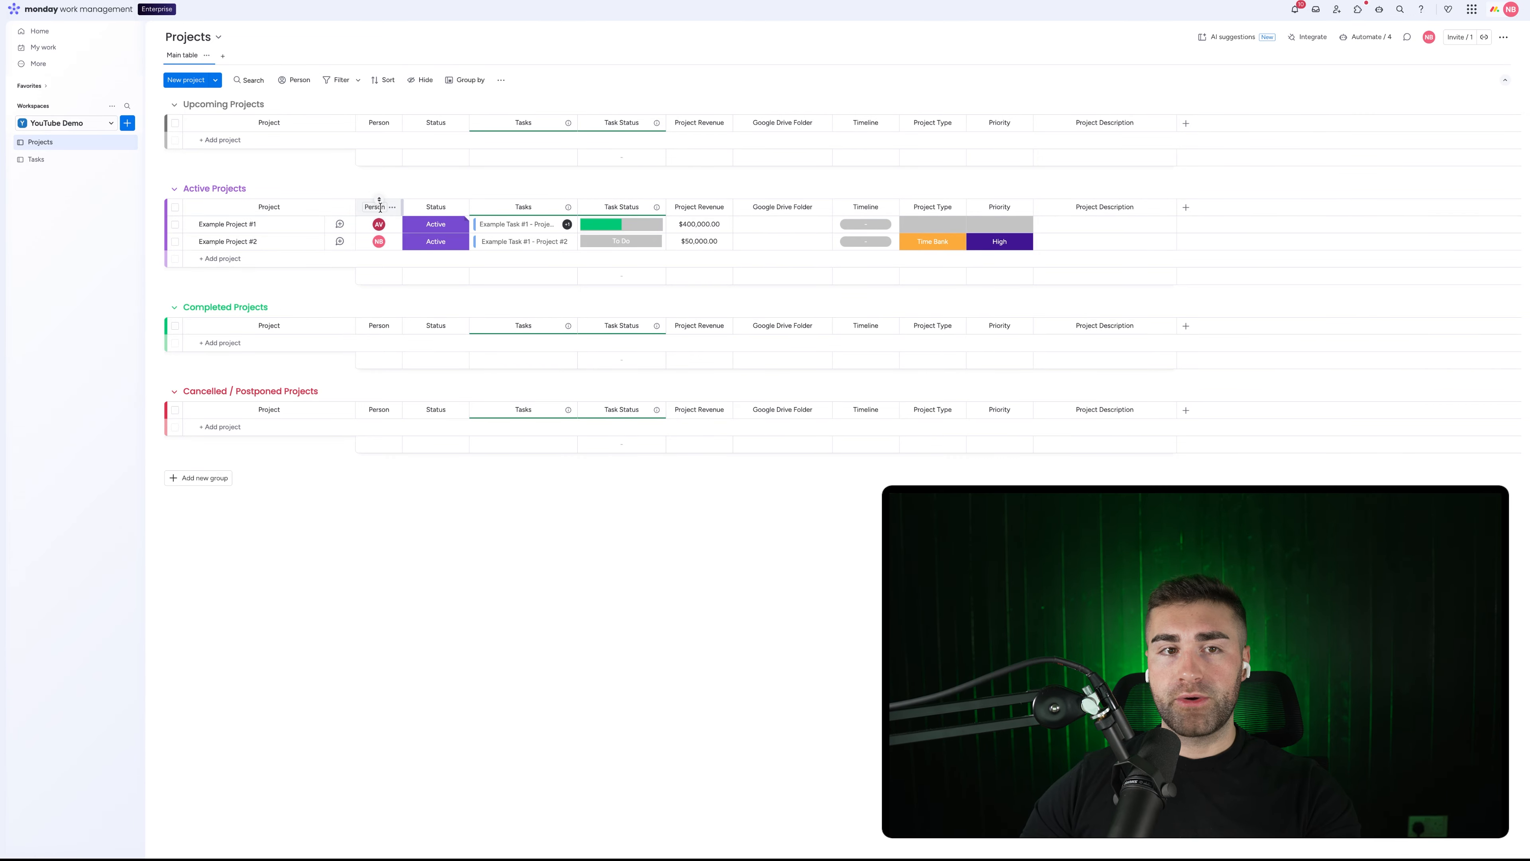
# Start a new automation on the Tasks board that triggers when Status changes to To Do
pyautogui.click(85, 159)
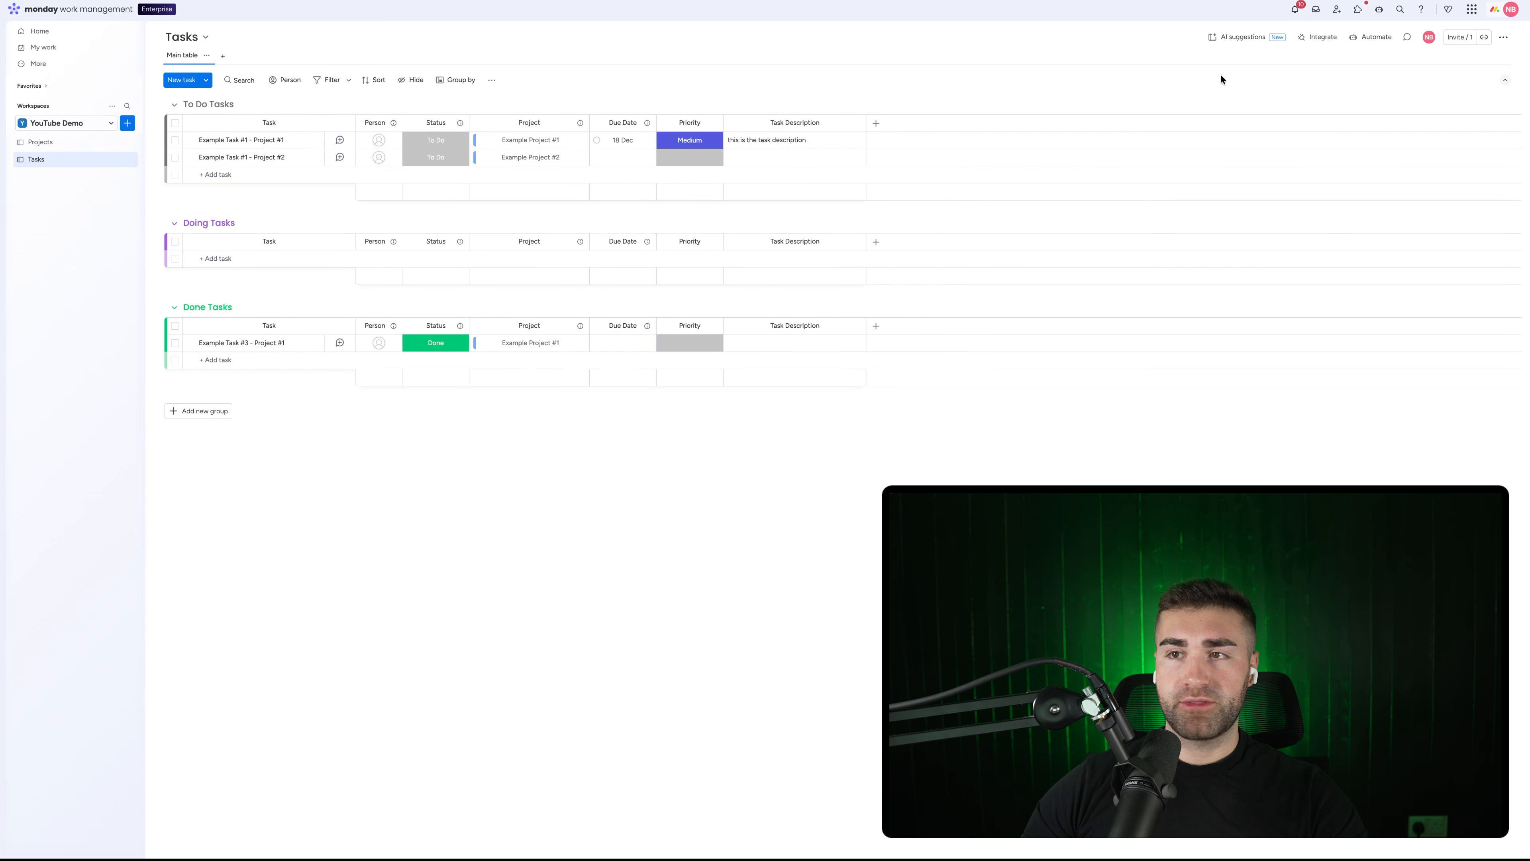
pyautogui.click(1374, 41)
pyautogui.click(800, 28)
pyautogui.click(1426, 74)
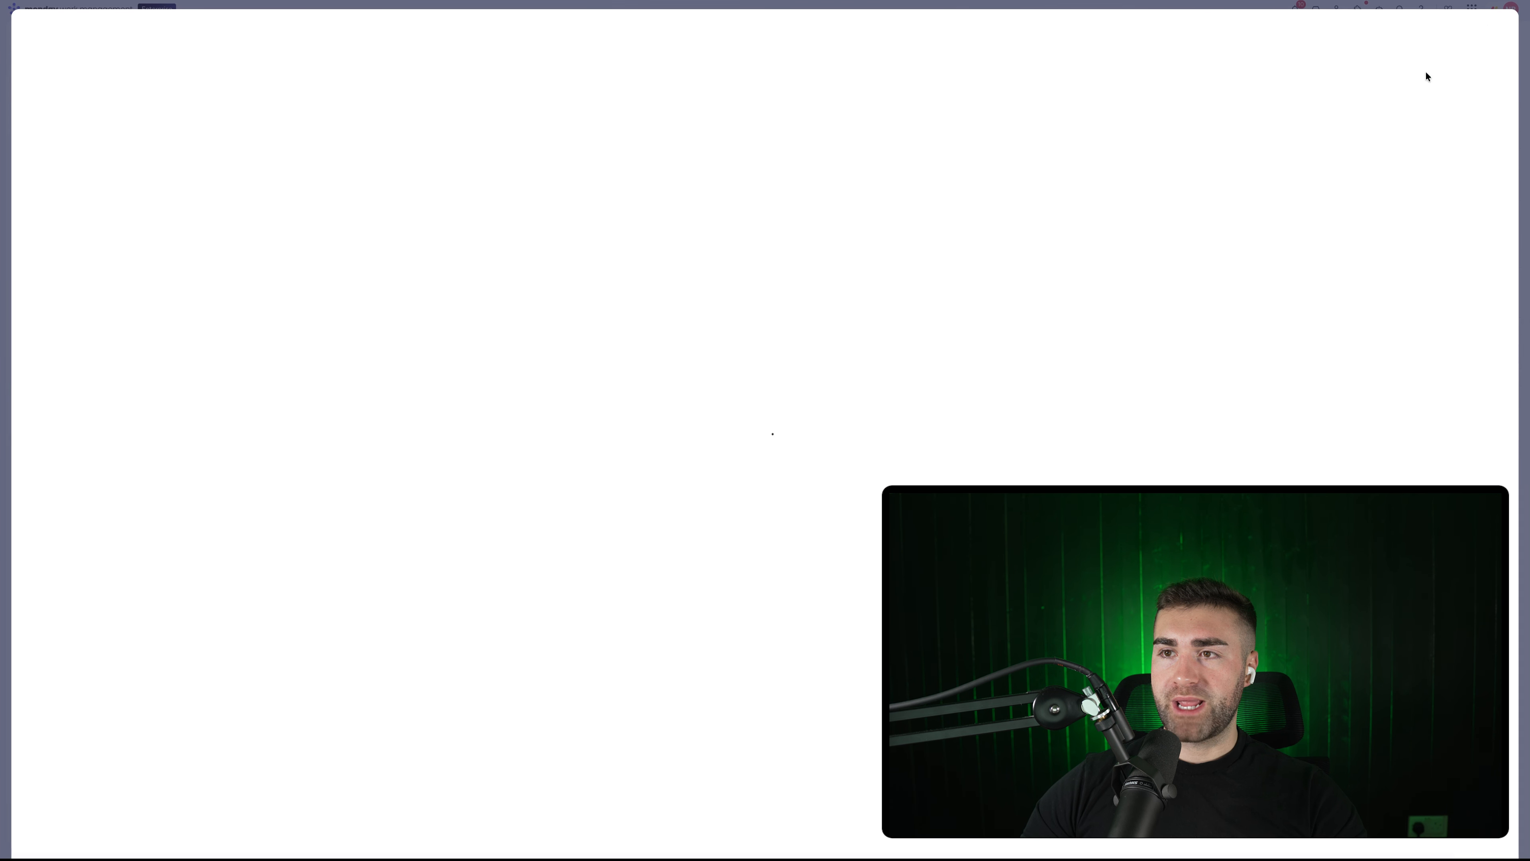
pyautogui.click(331, 103)
pyautogui.click(368, 147)
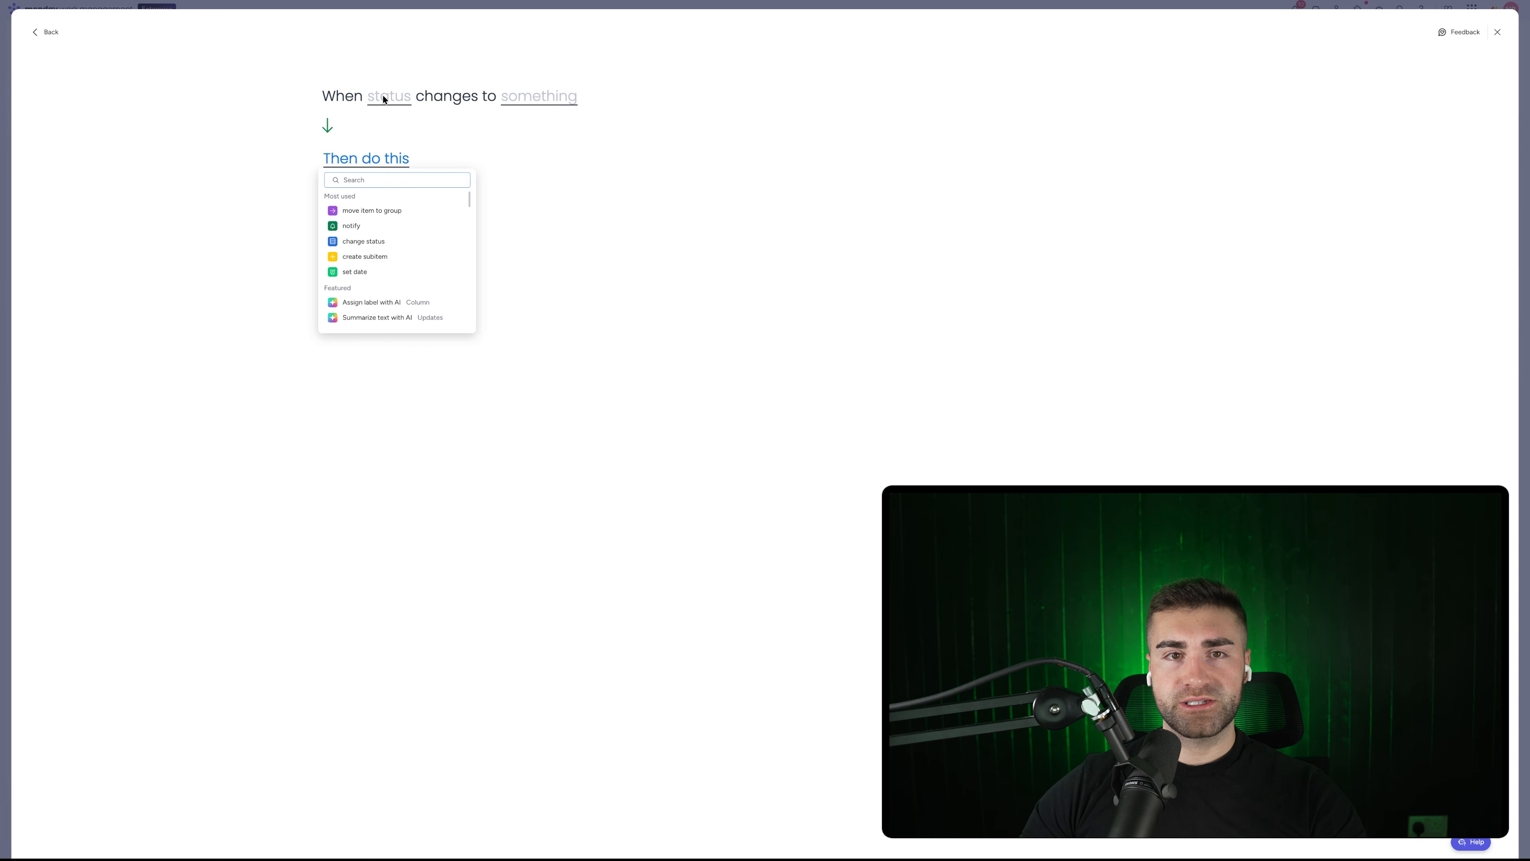
pyautogui.click(384, 127)
pyautogui.click(384, 100)
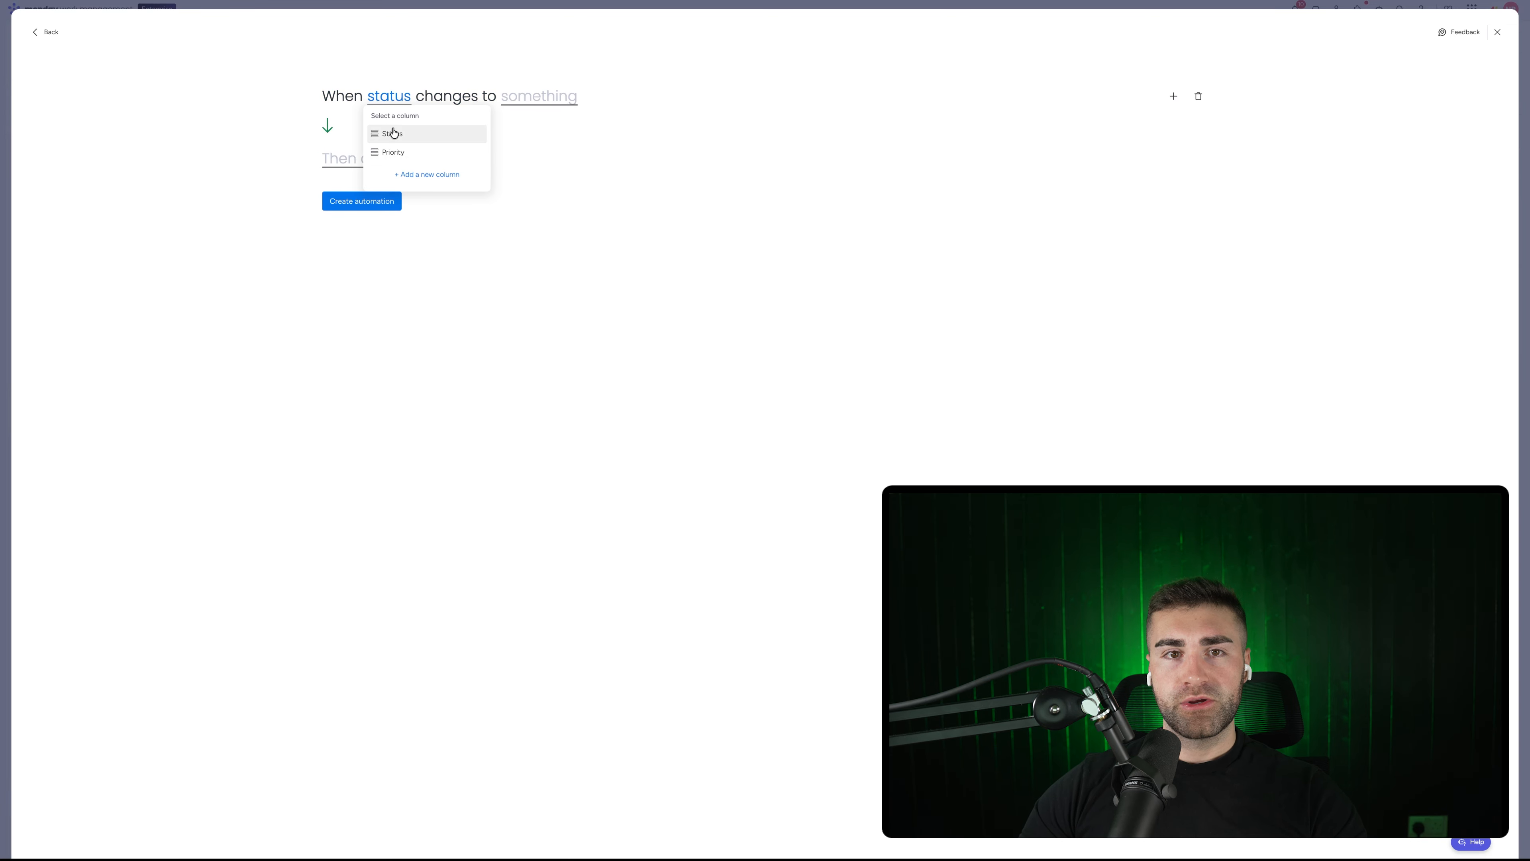
pyautogui.click(388, 129)
pyautogui.click(518, 101)
pyautogui.click(529, 153)
# Make the To Do automation move the item to the To Do Tasks group and create it
pyautogui.click(377, 158)
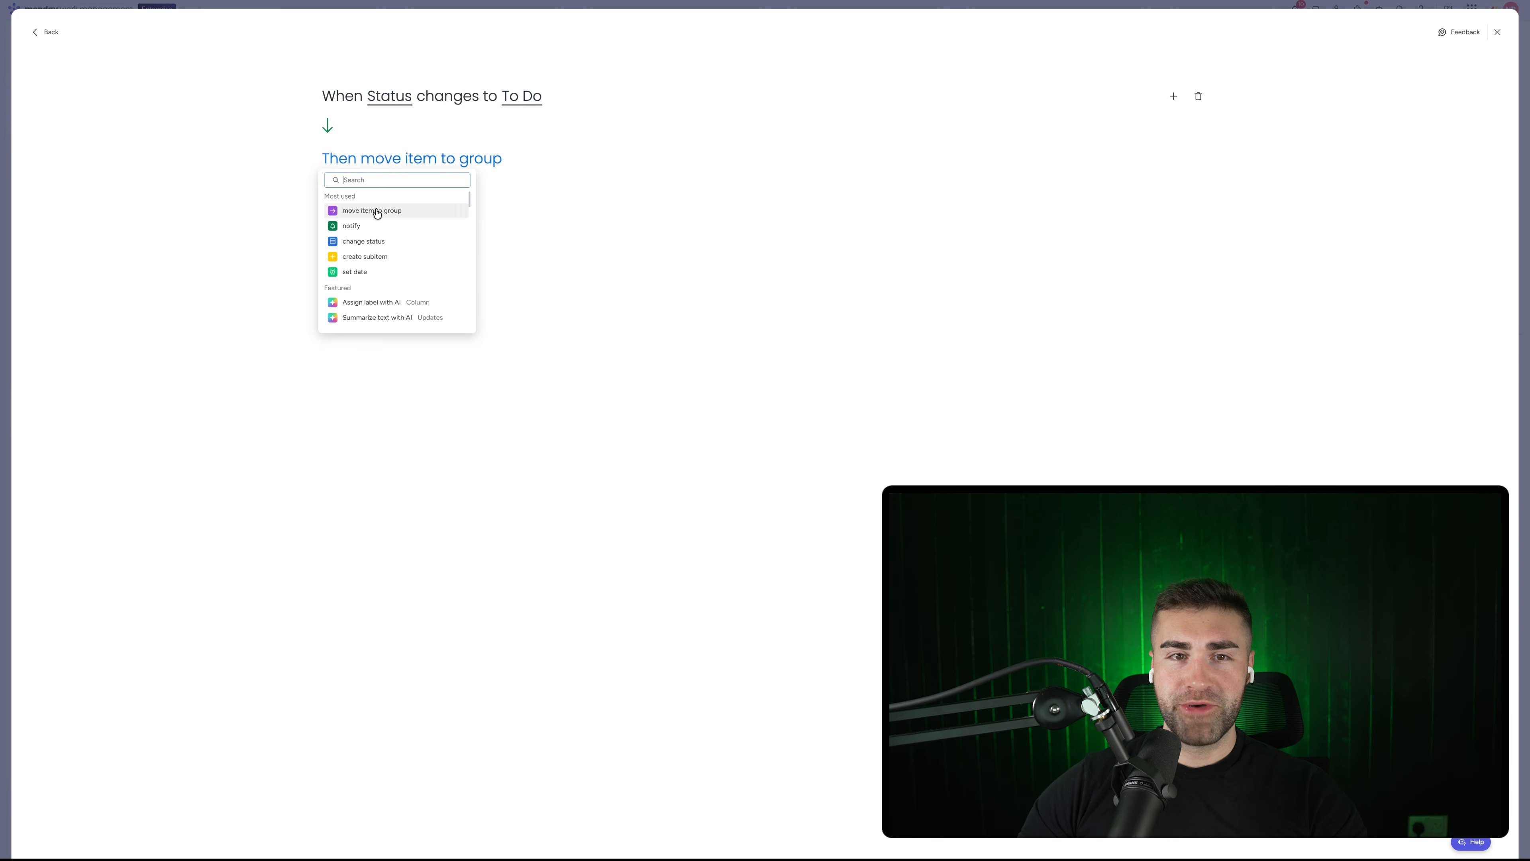
pyautogui.click(379, 210)
pyautogui.click(479, 160)
pyautogui.click(491, 214)
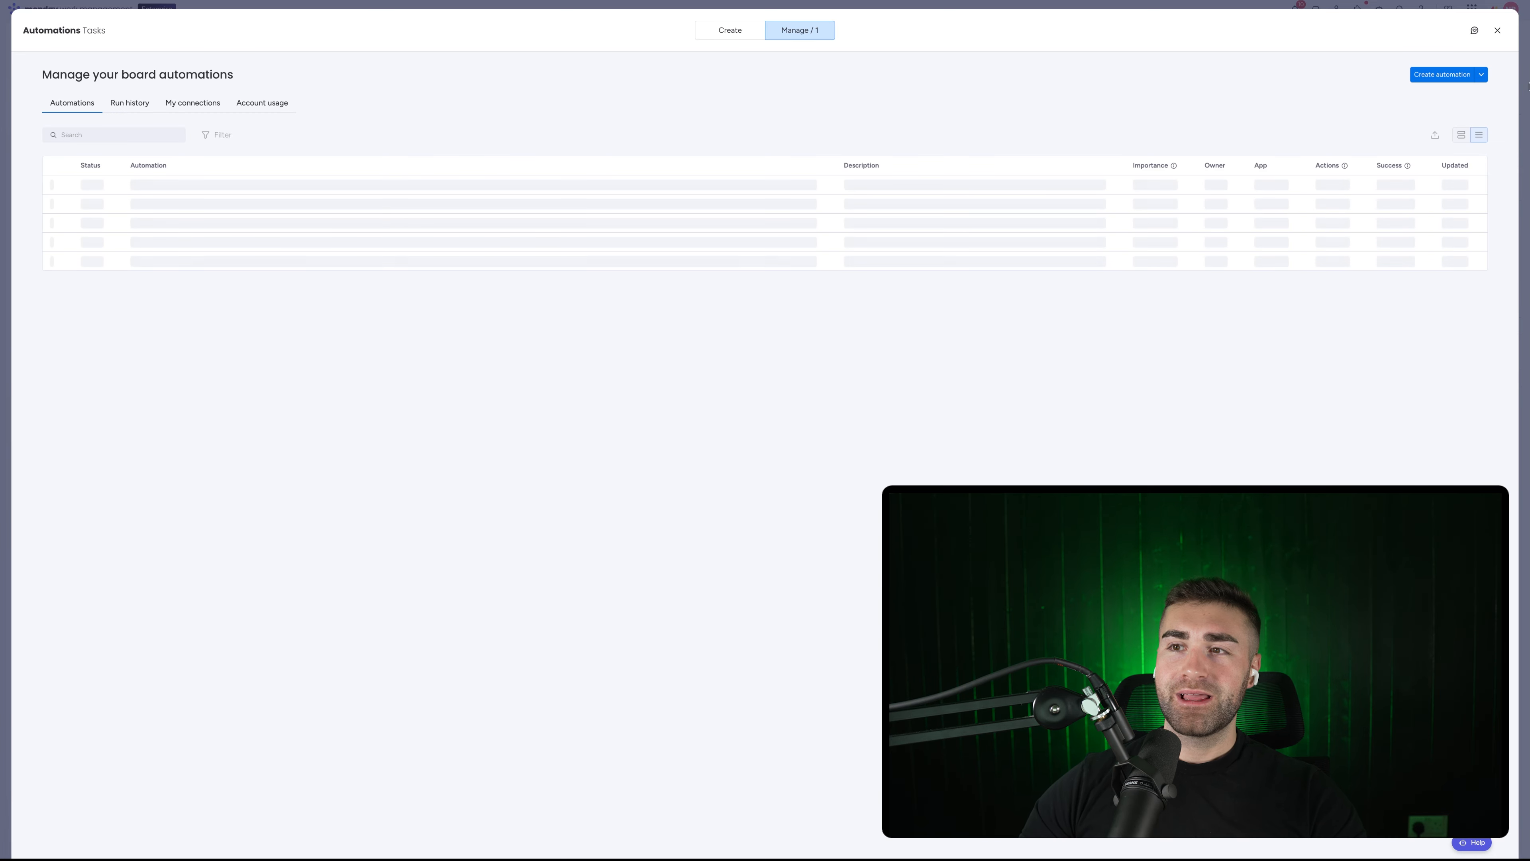
# Start a second Tasks board automation that triggers when Status changes to Doing
pyautogui.click(1445, 73)
pyautogui.click(442, 98)
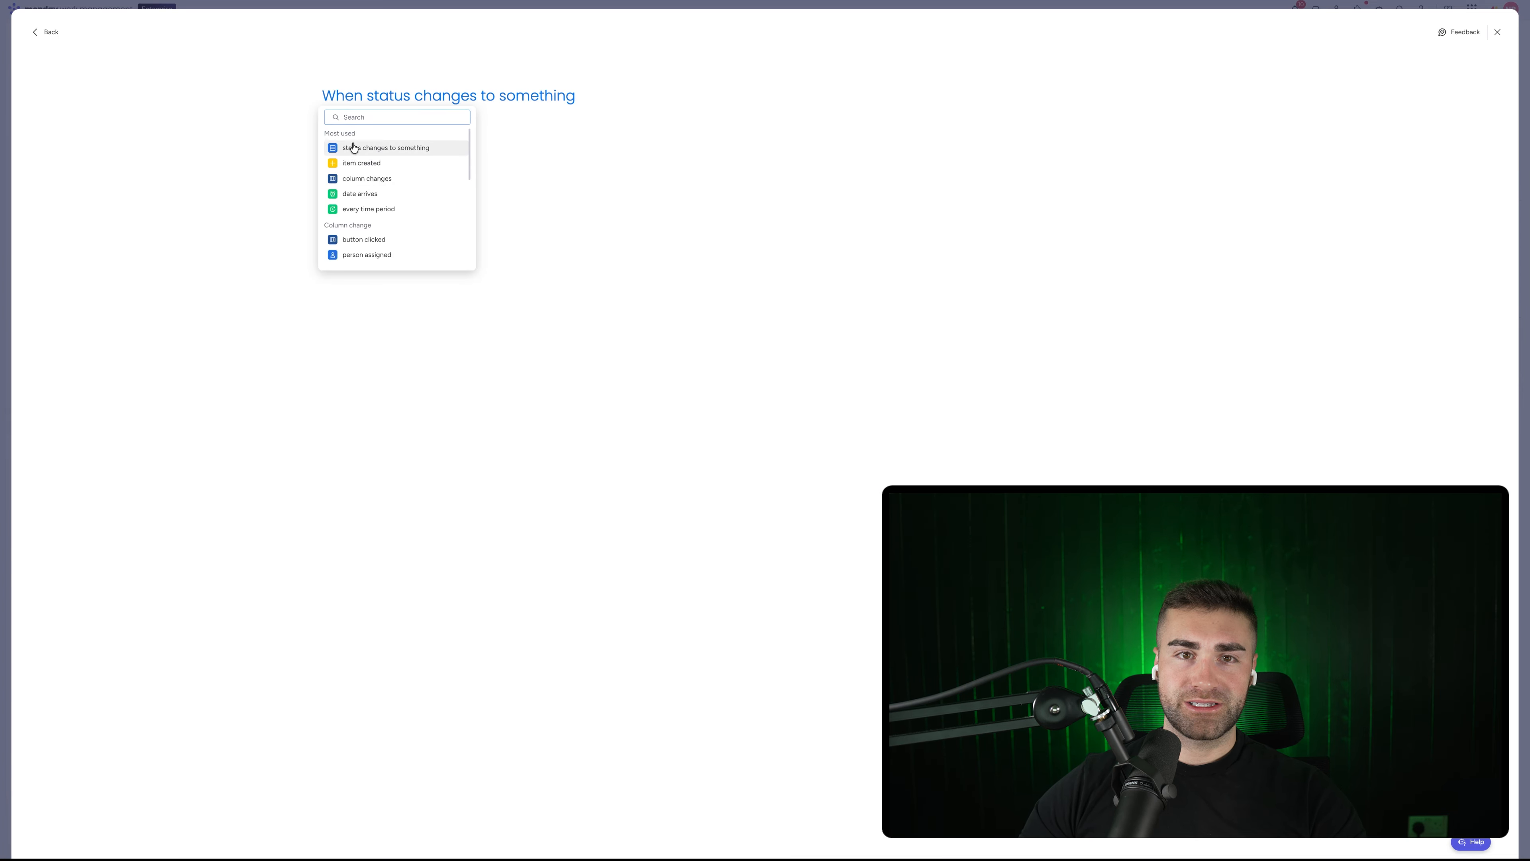
pyautogui.click(386, 147)
pyautogui.click(372, 97)
pyautogui.click(422, 134)
pyautogui.click(545, 100)
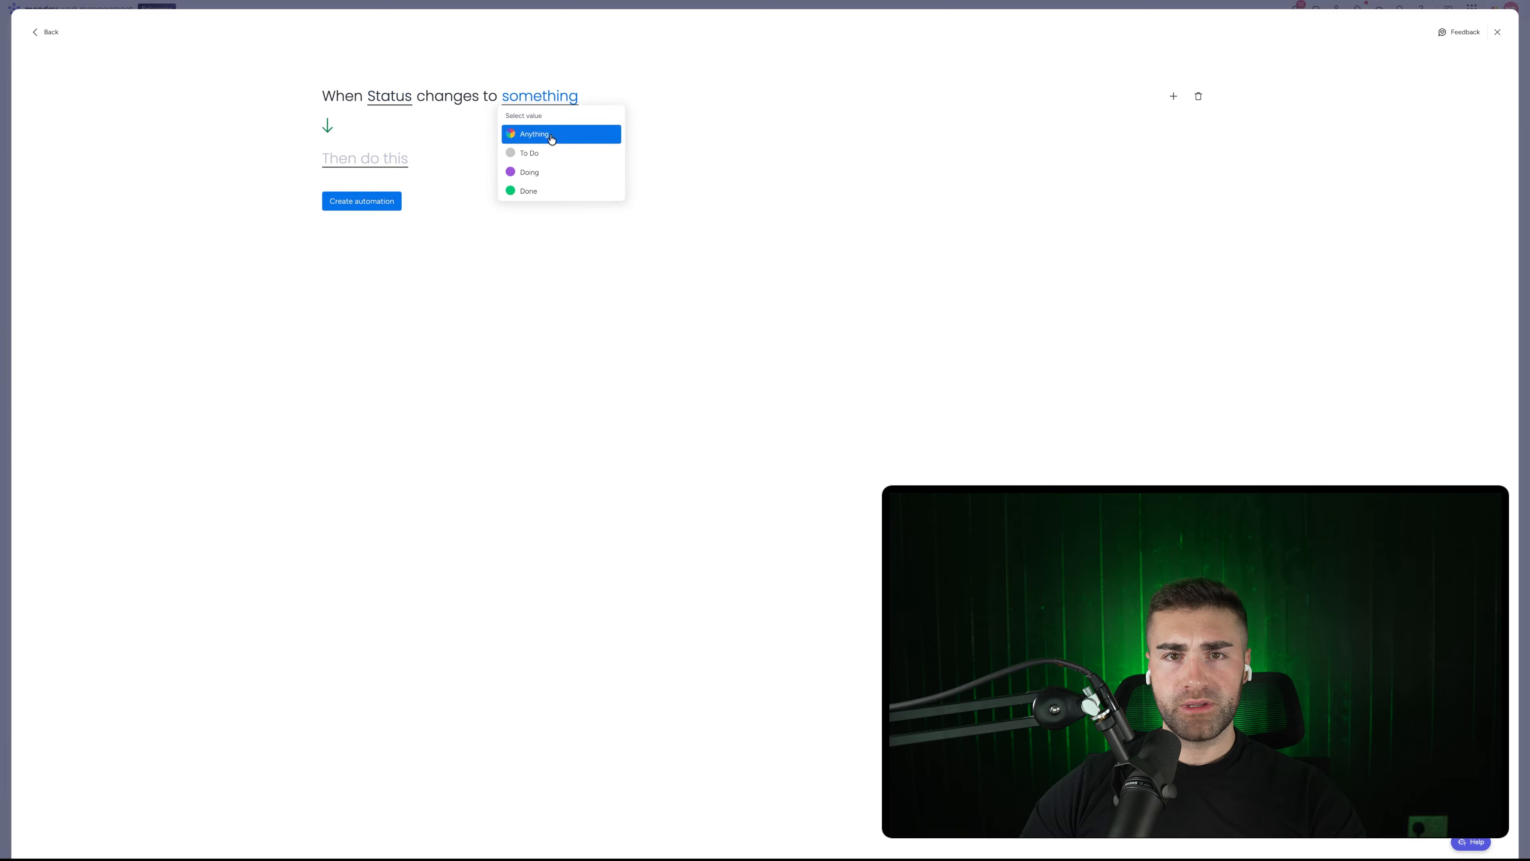
pyautogui.click(524, 173)
# Make the Doing automation move the item to the Doing Tasks group and create it
pyautogui.click(371, 158)
pyautogui.click(369, 208)
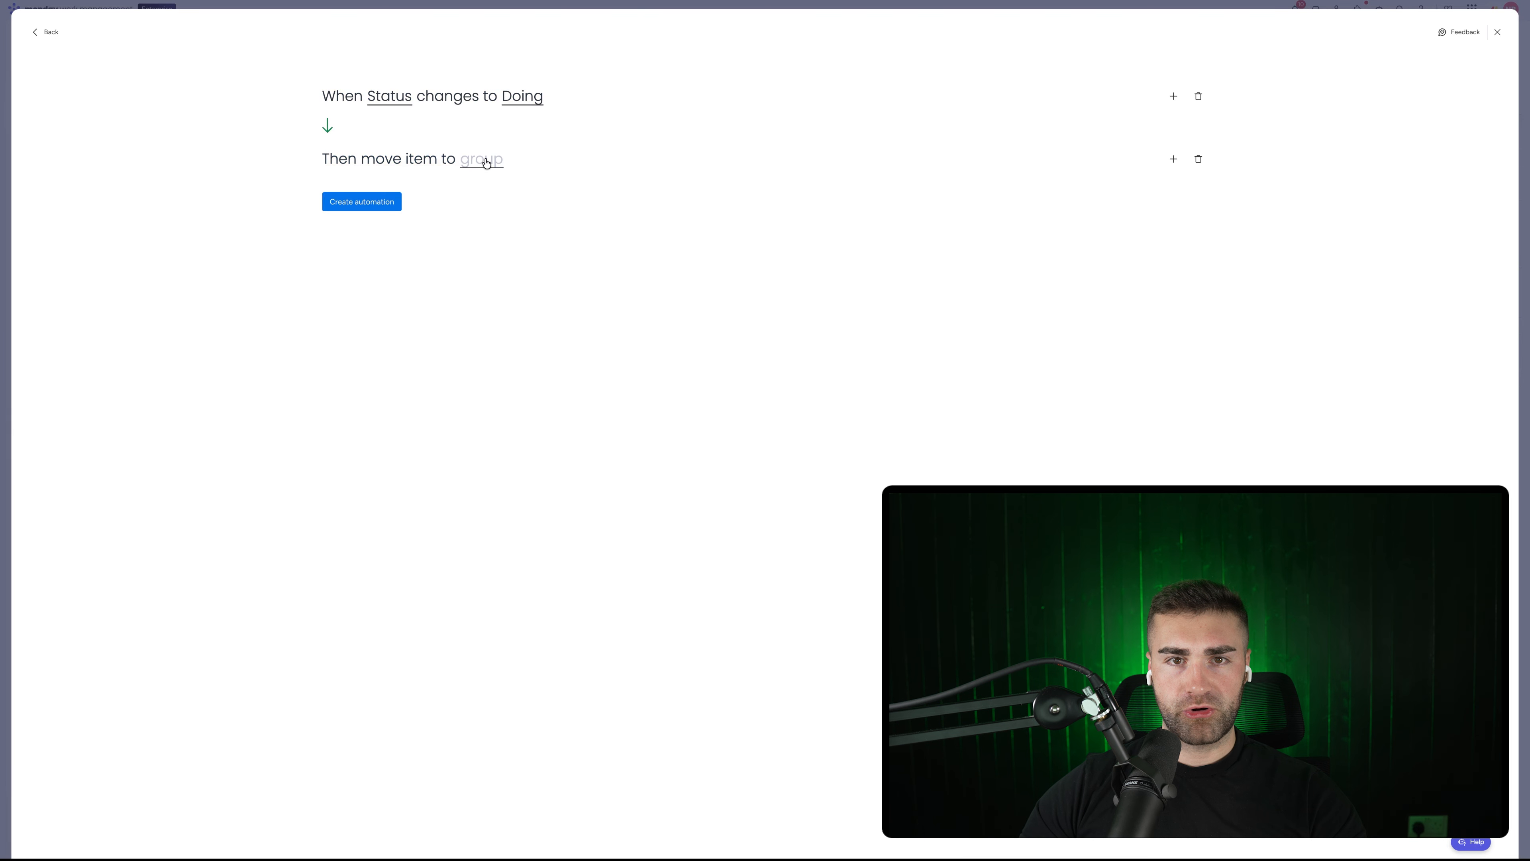
pyautogui.click(483, 160)
pyautogui.click(488, 232)
pyautogui.click(337, 205)
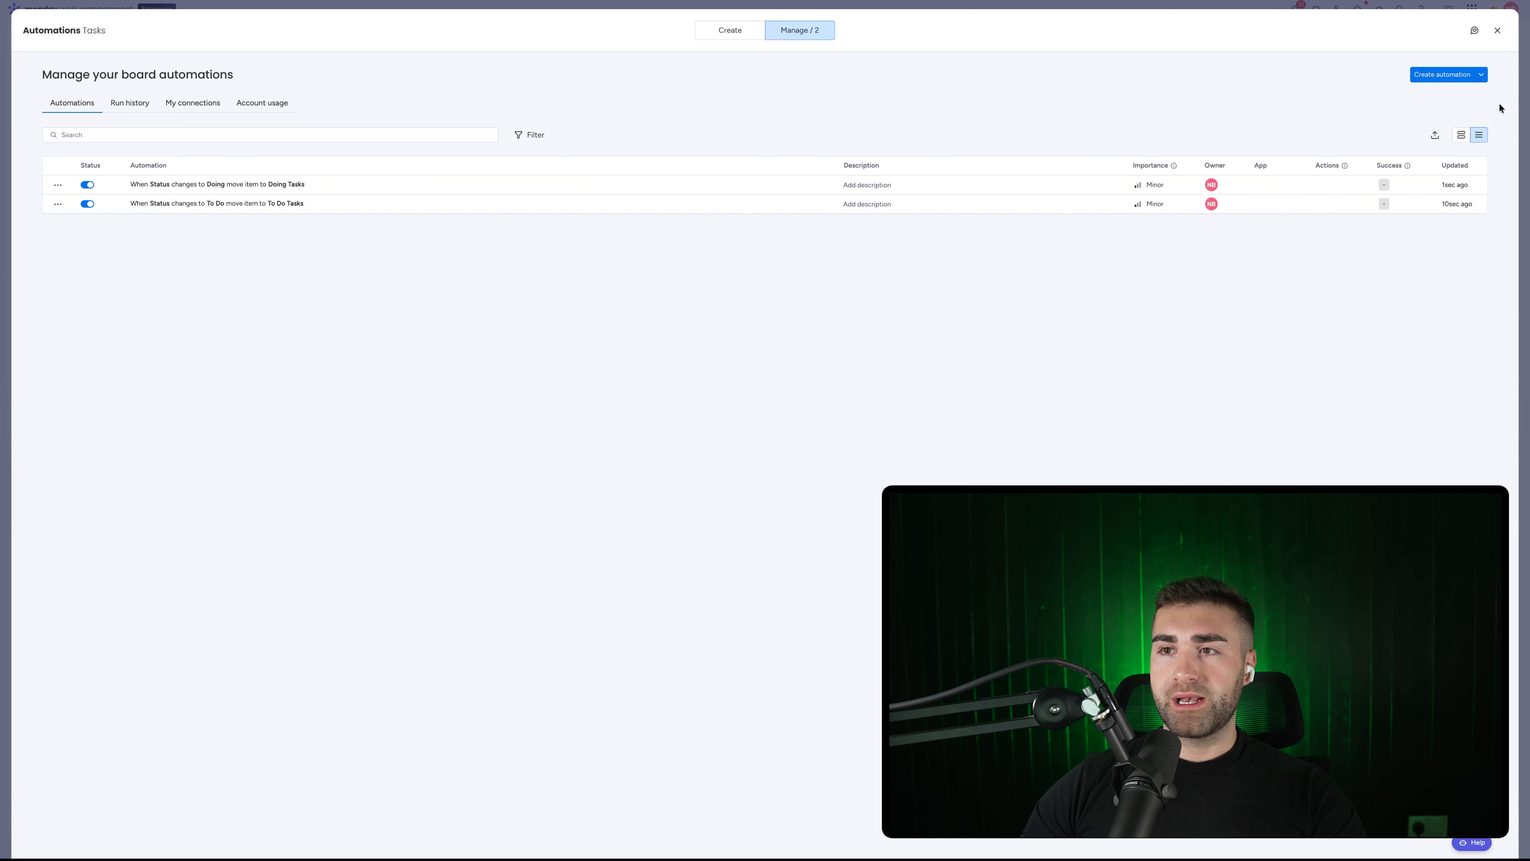
# Start a third Tasks board automation that triggers when Status changes to Done
pyautogui.click(1441, 75)
pyautogui.click(423, 111)
pyautogui.click(380, 145)
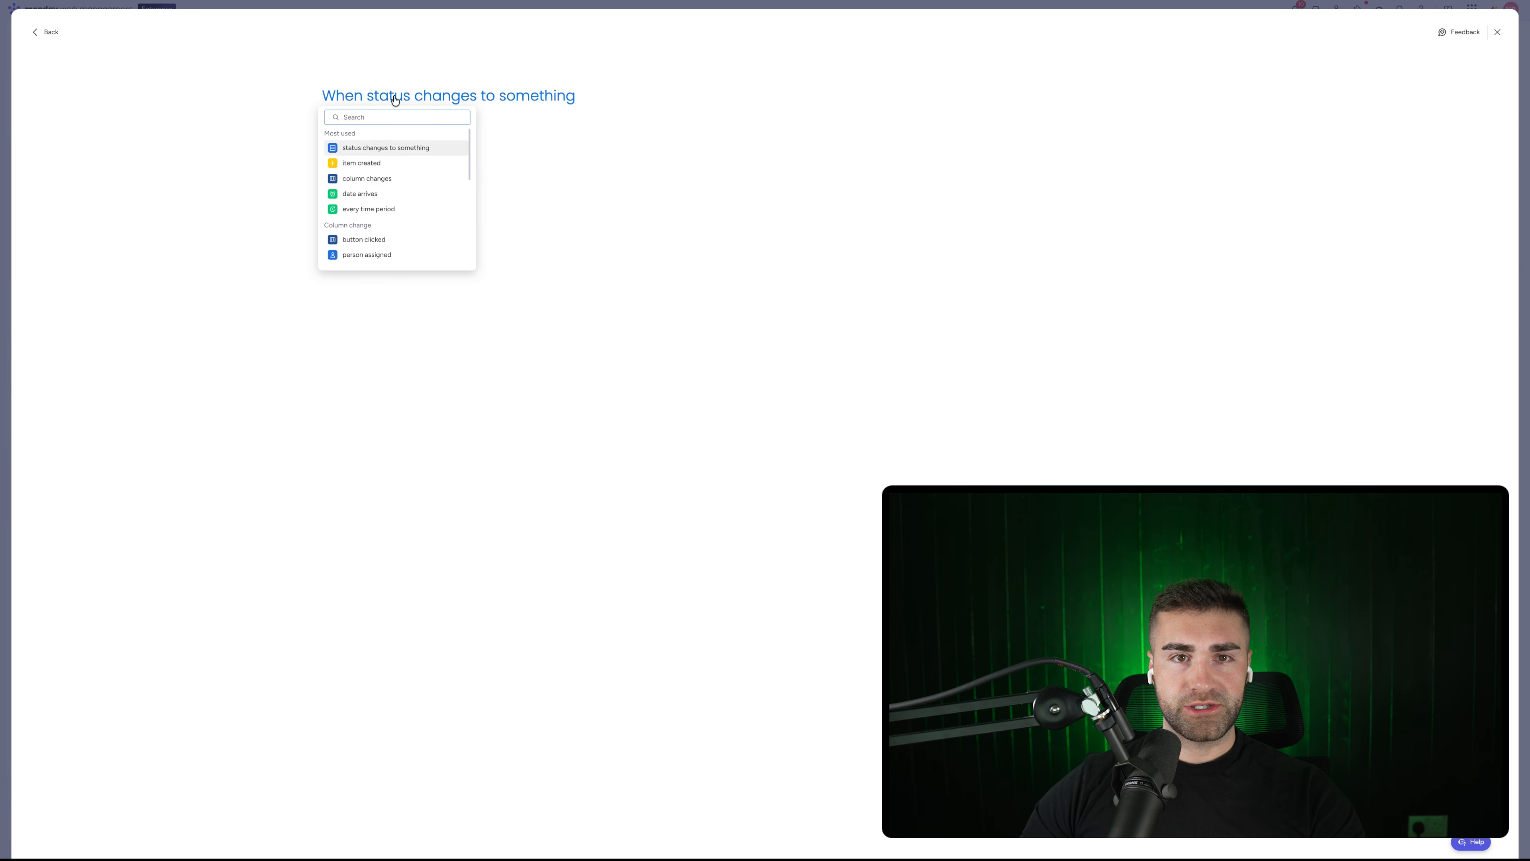
pyautogui.click(389, 98)
pyautogui.click(405, 131)
pyautogui.click(542, 97)
pyautogui.click(536, 151)
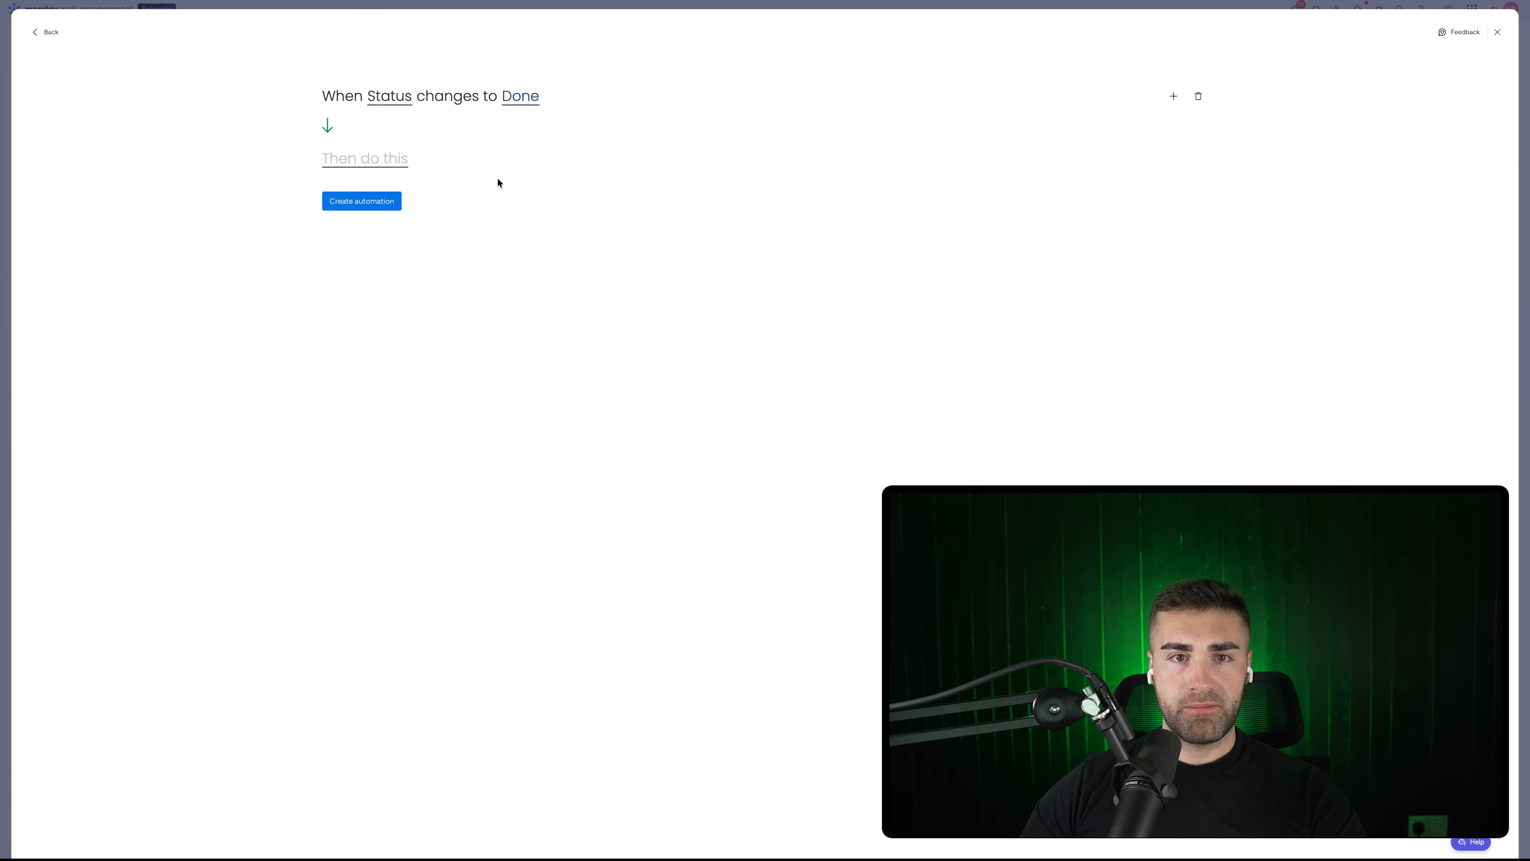
# Make the Done automation move the item to the Done Tasks group, create it and close the automations
pyautogui.click(372, 213)
pyautogui.click(479, 160)
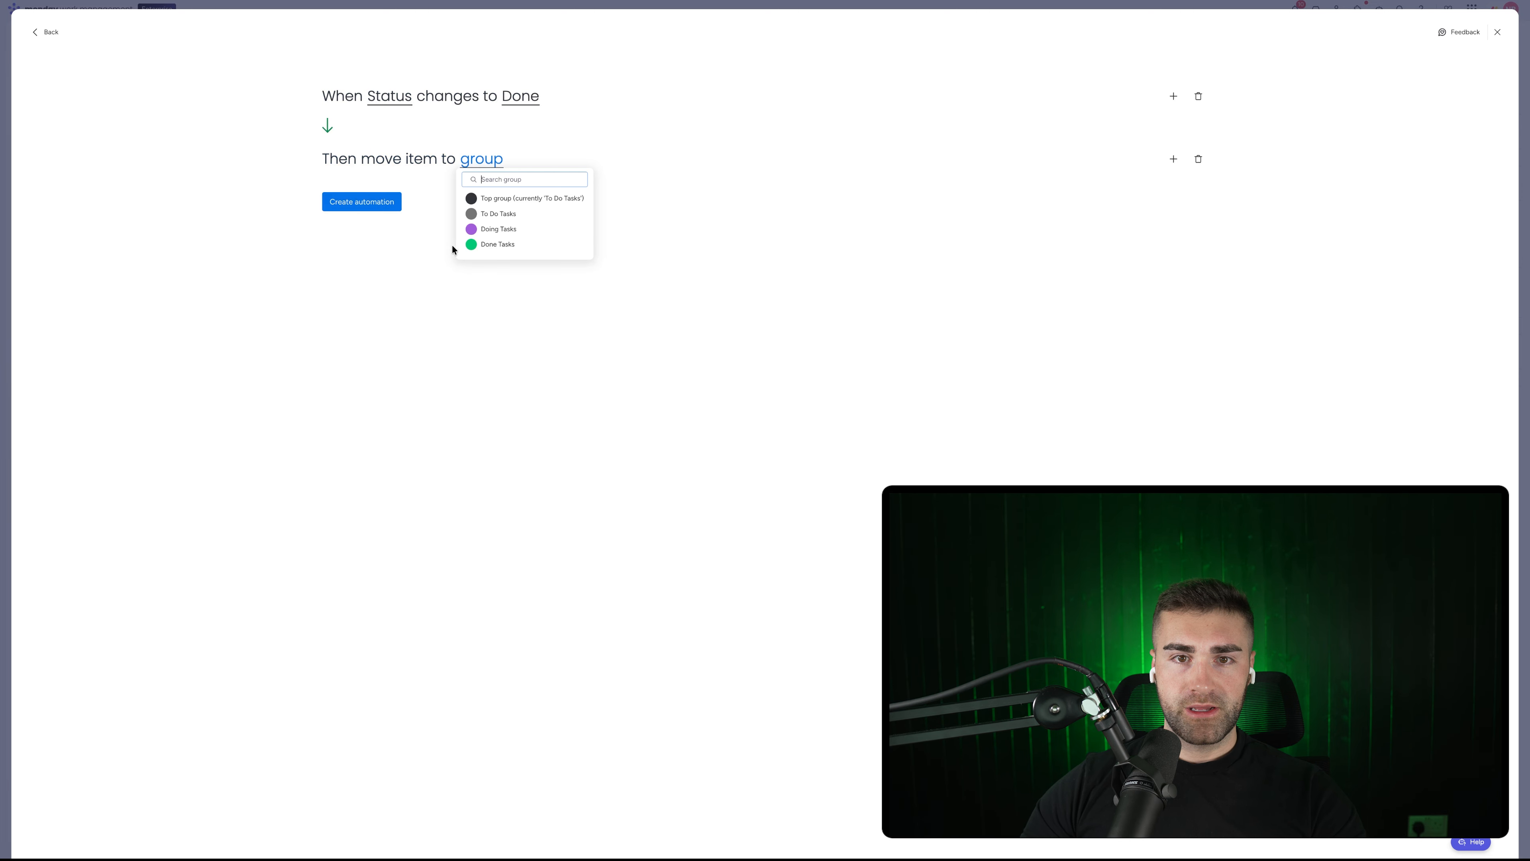
pyautogui.click(482, 245)
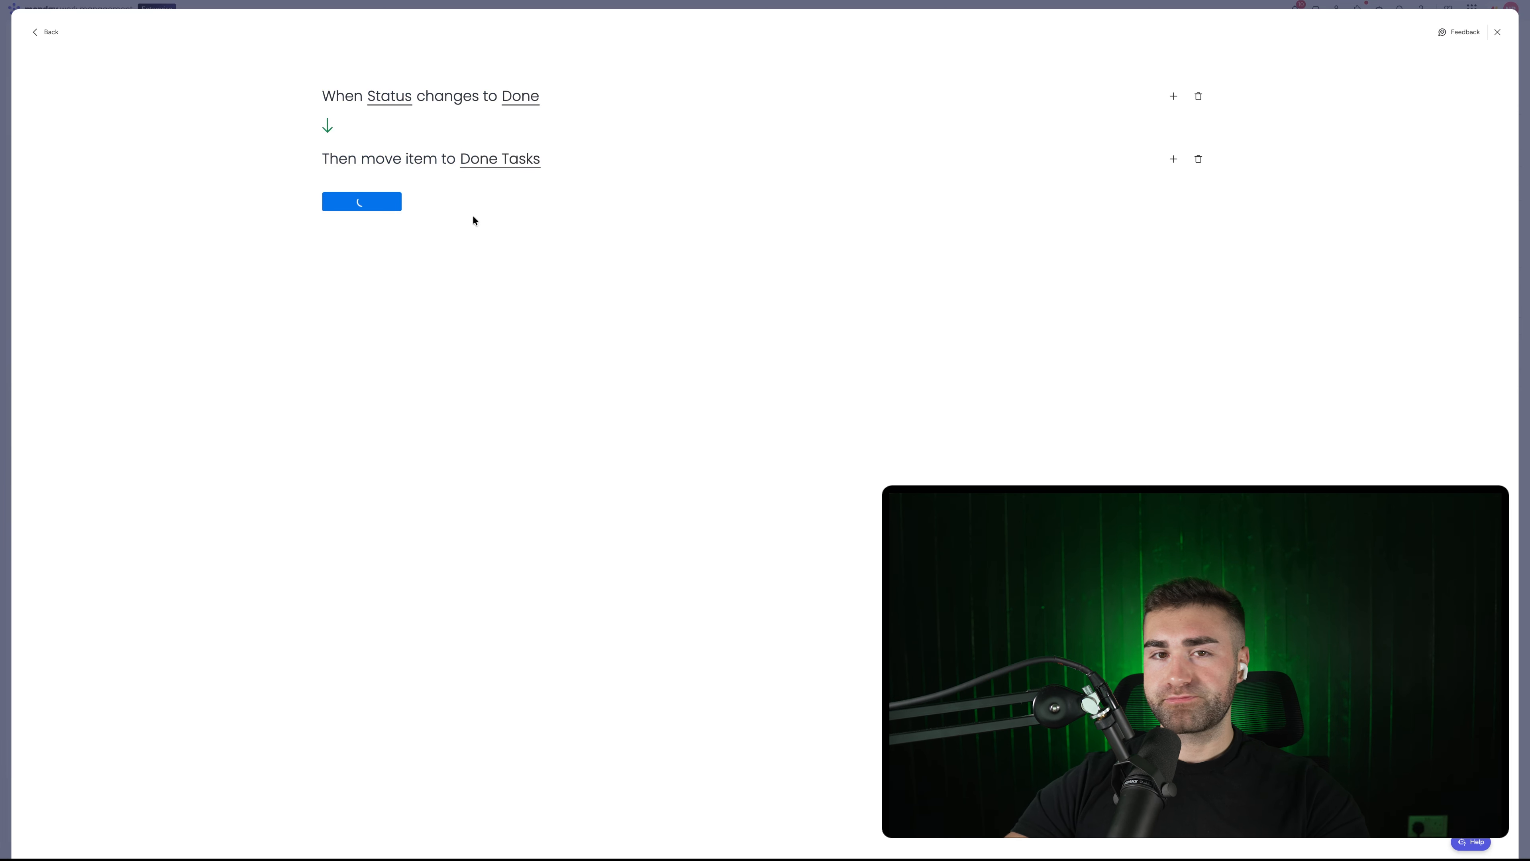
pyautogui.press('Escape')
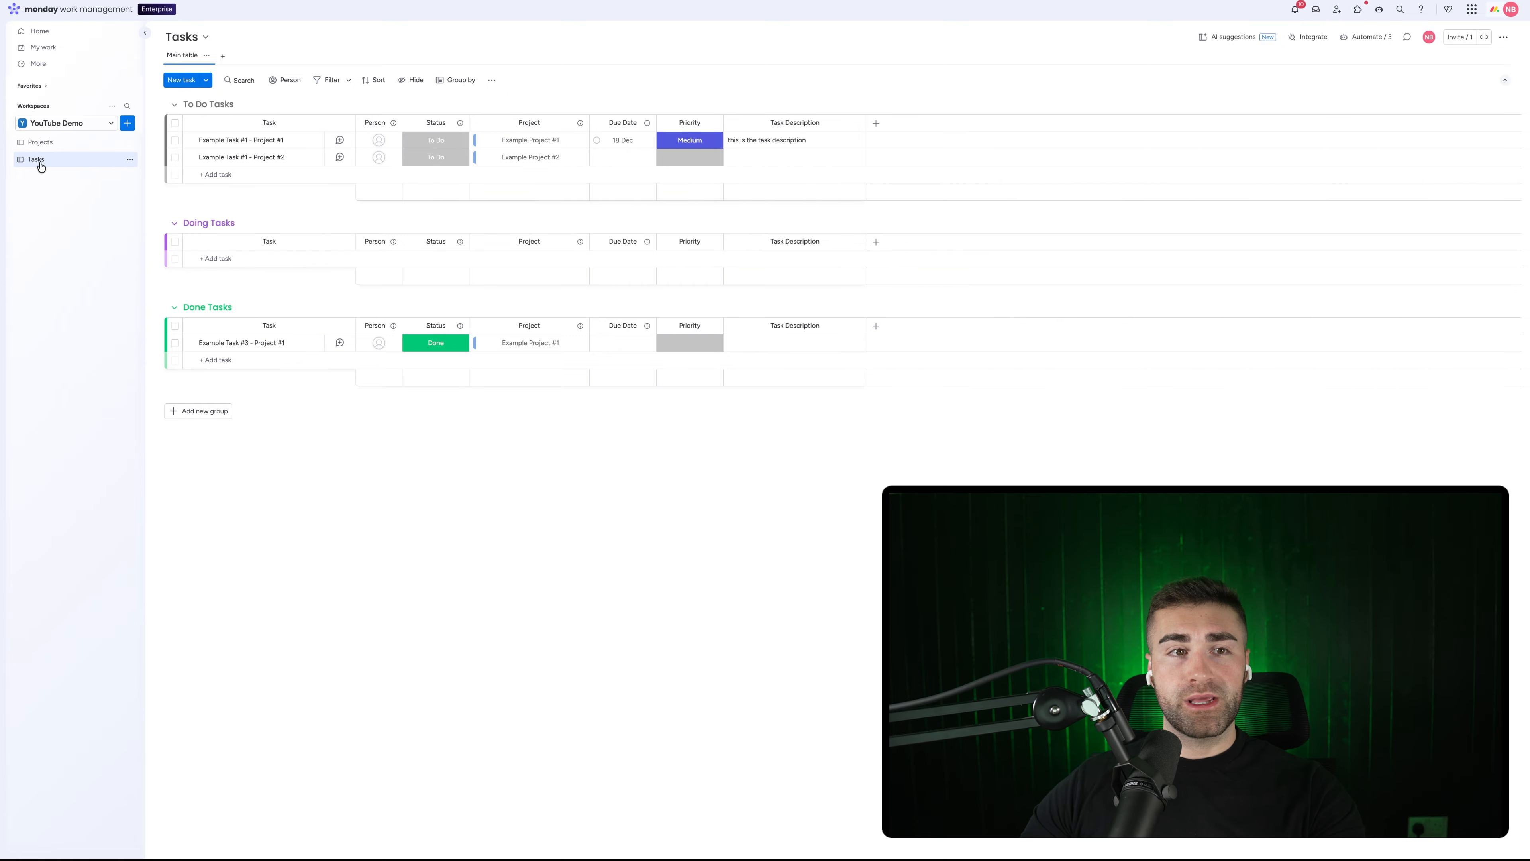
# Set Example Task #1 - Project #2 to Doing on the Tasks board and check its mirrored status on the Projects board
pyautogui.click(45, 144)
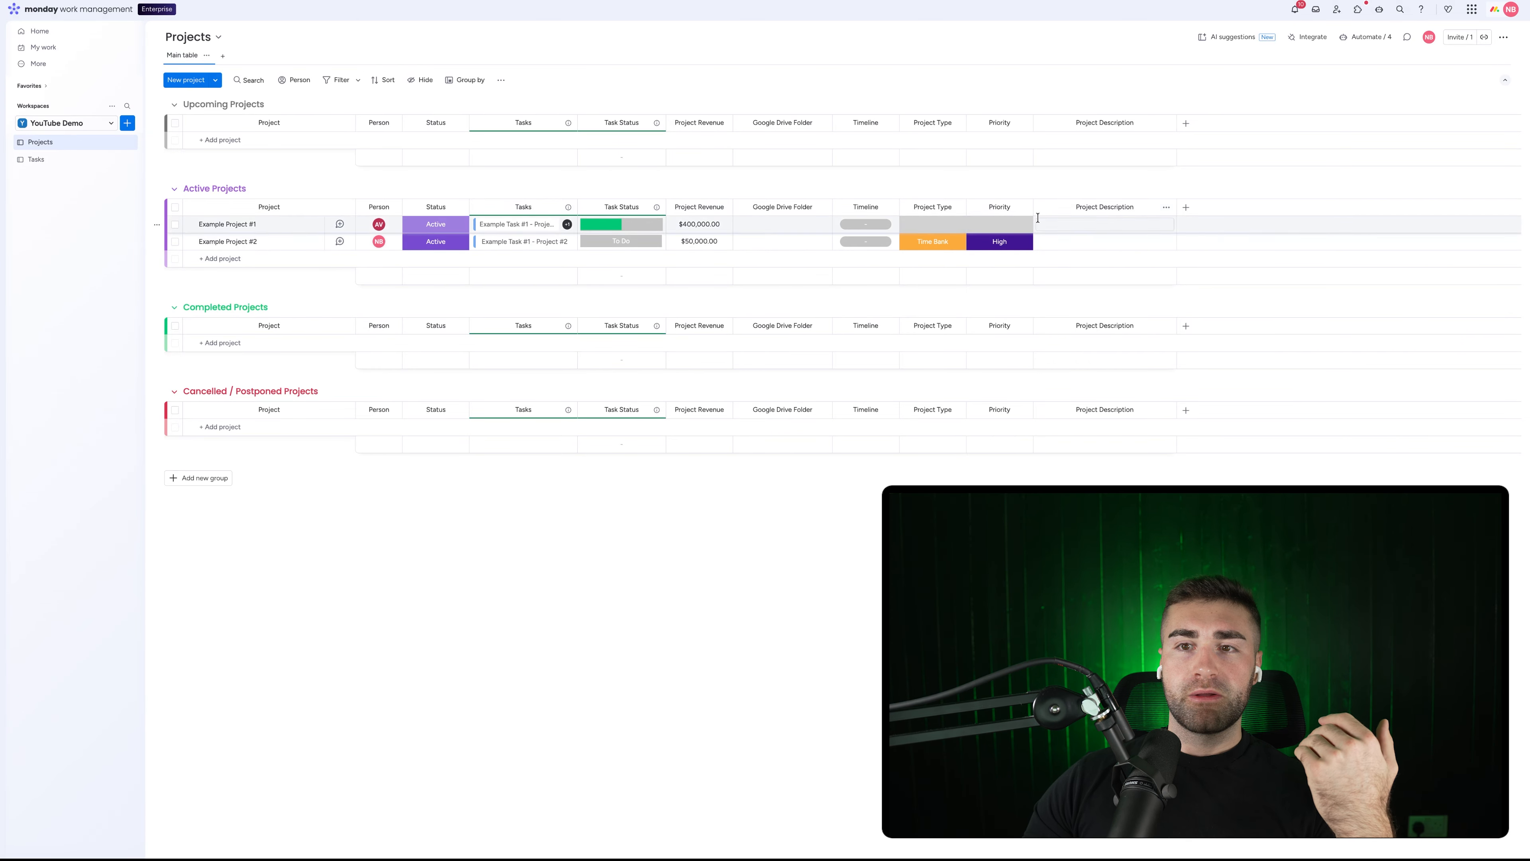
pyautogui.click(68, 159)
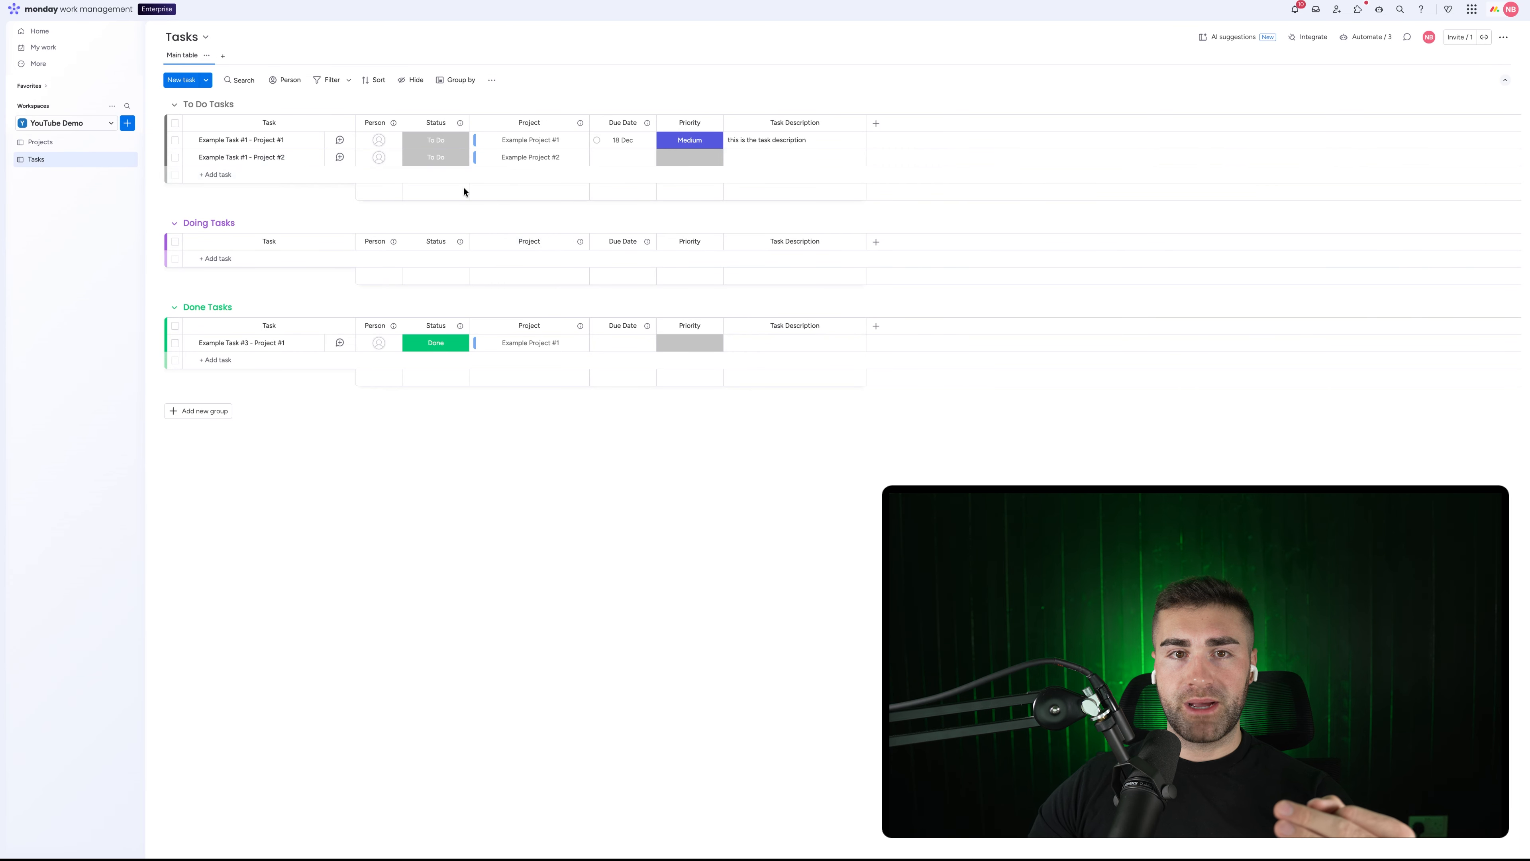
pyautogui.click(436, 157)
pyautogui.click(436, 206)
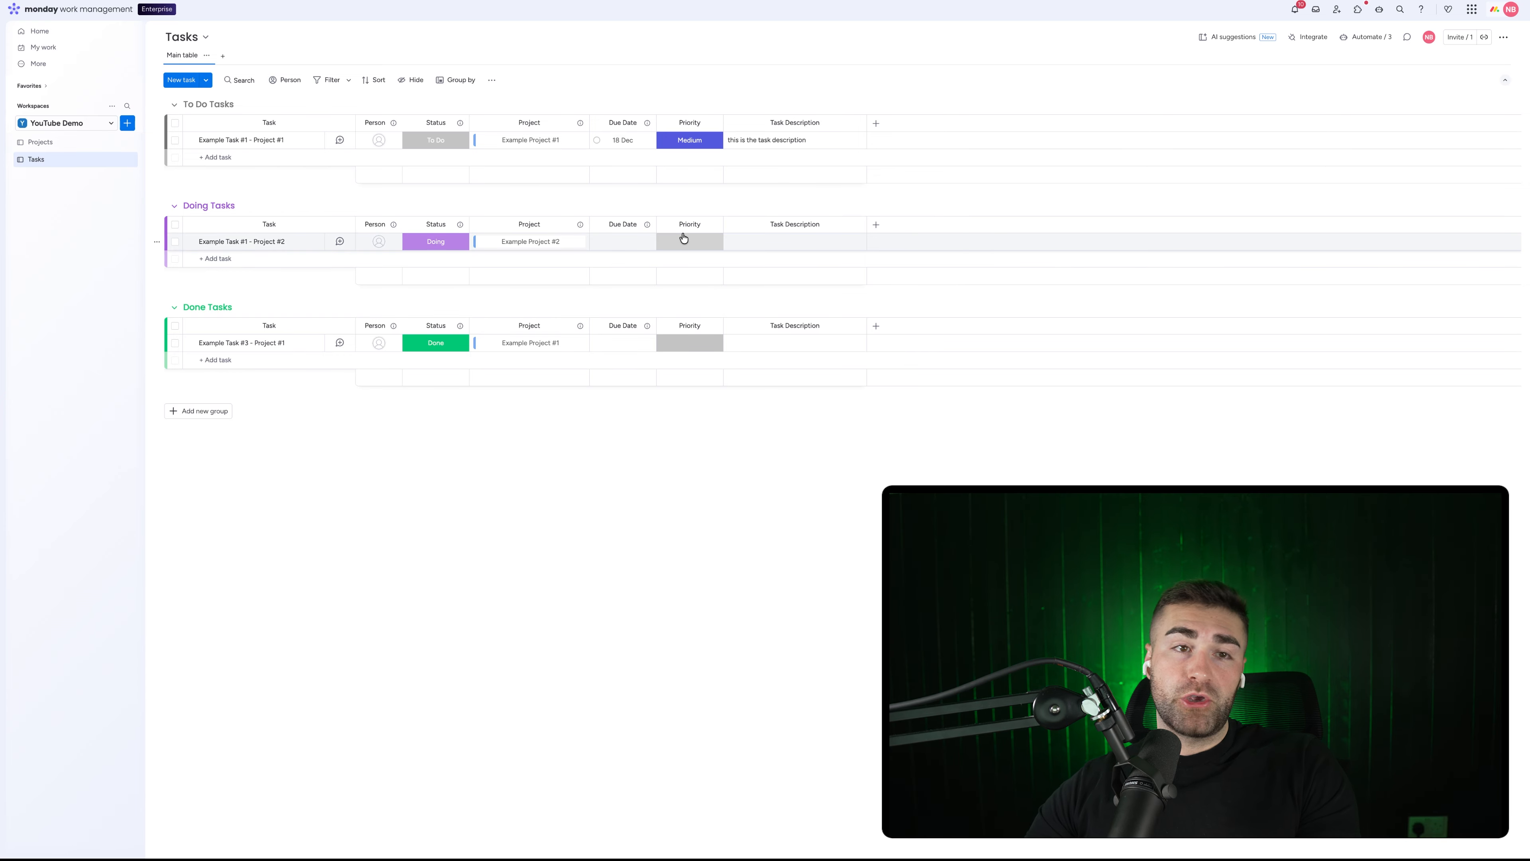
pyautogui.click(60, 143)
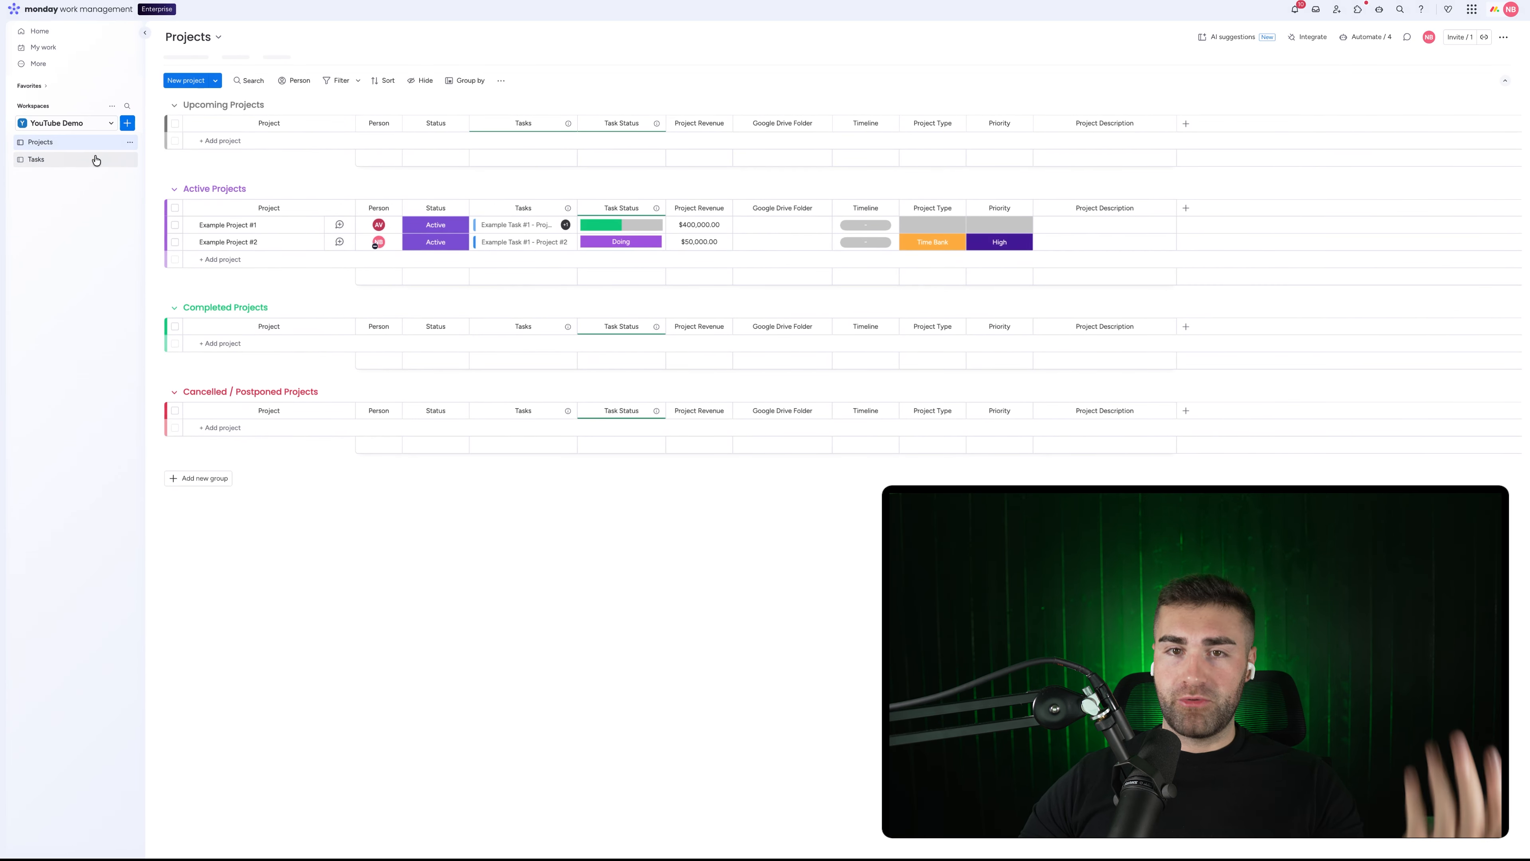